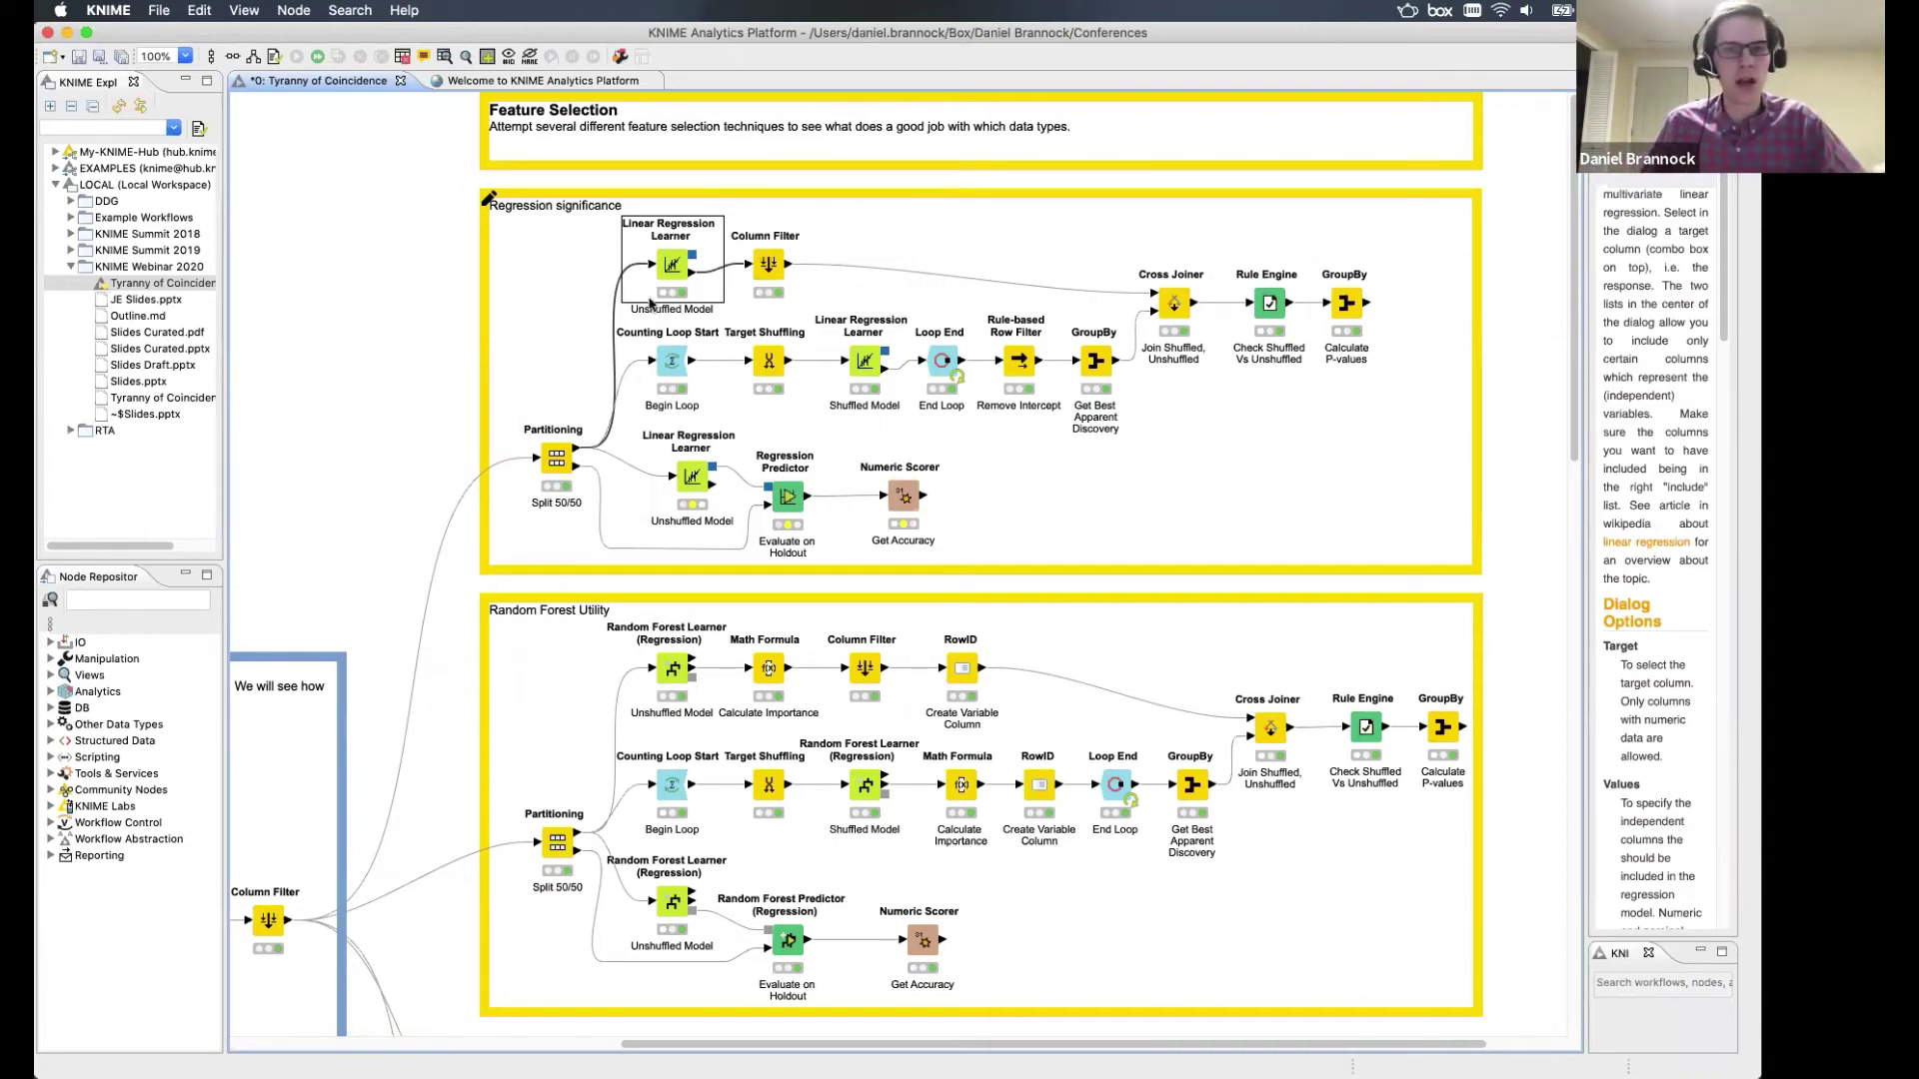
Open the coefficients and statistics of the Unshuffled Model learner feeding the Column Filter, sort P>|t| ascending, and enlarge the table window.
{"action": "right_click", "coordinate": [671, 265]}
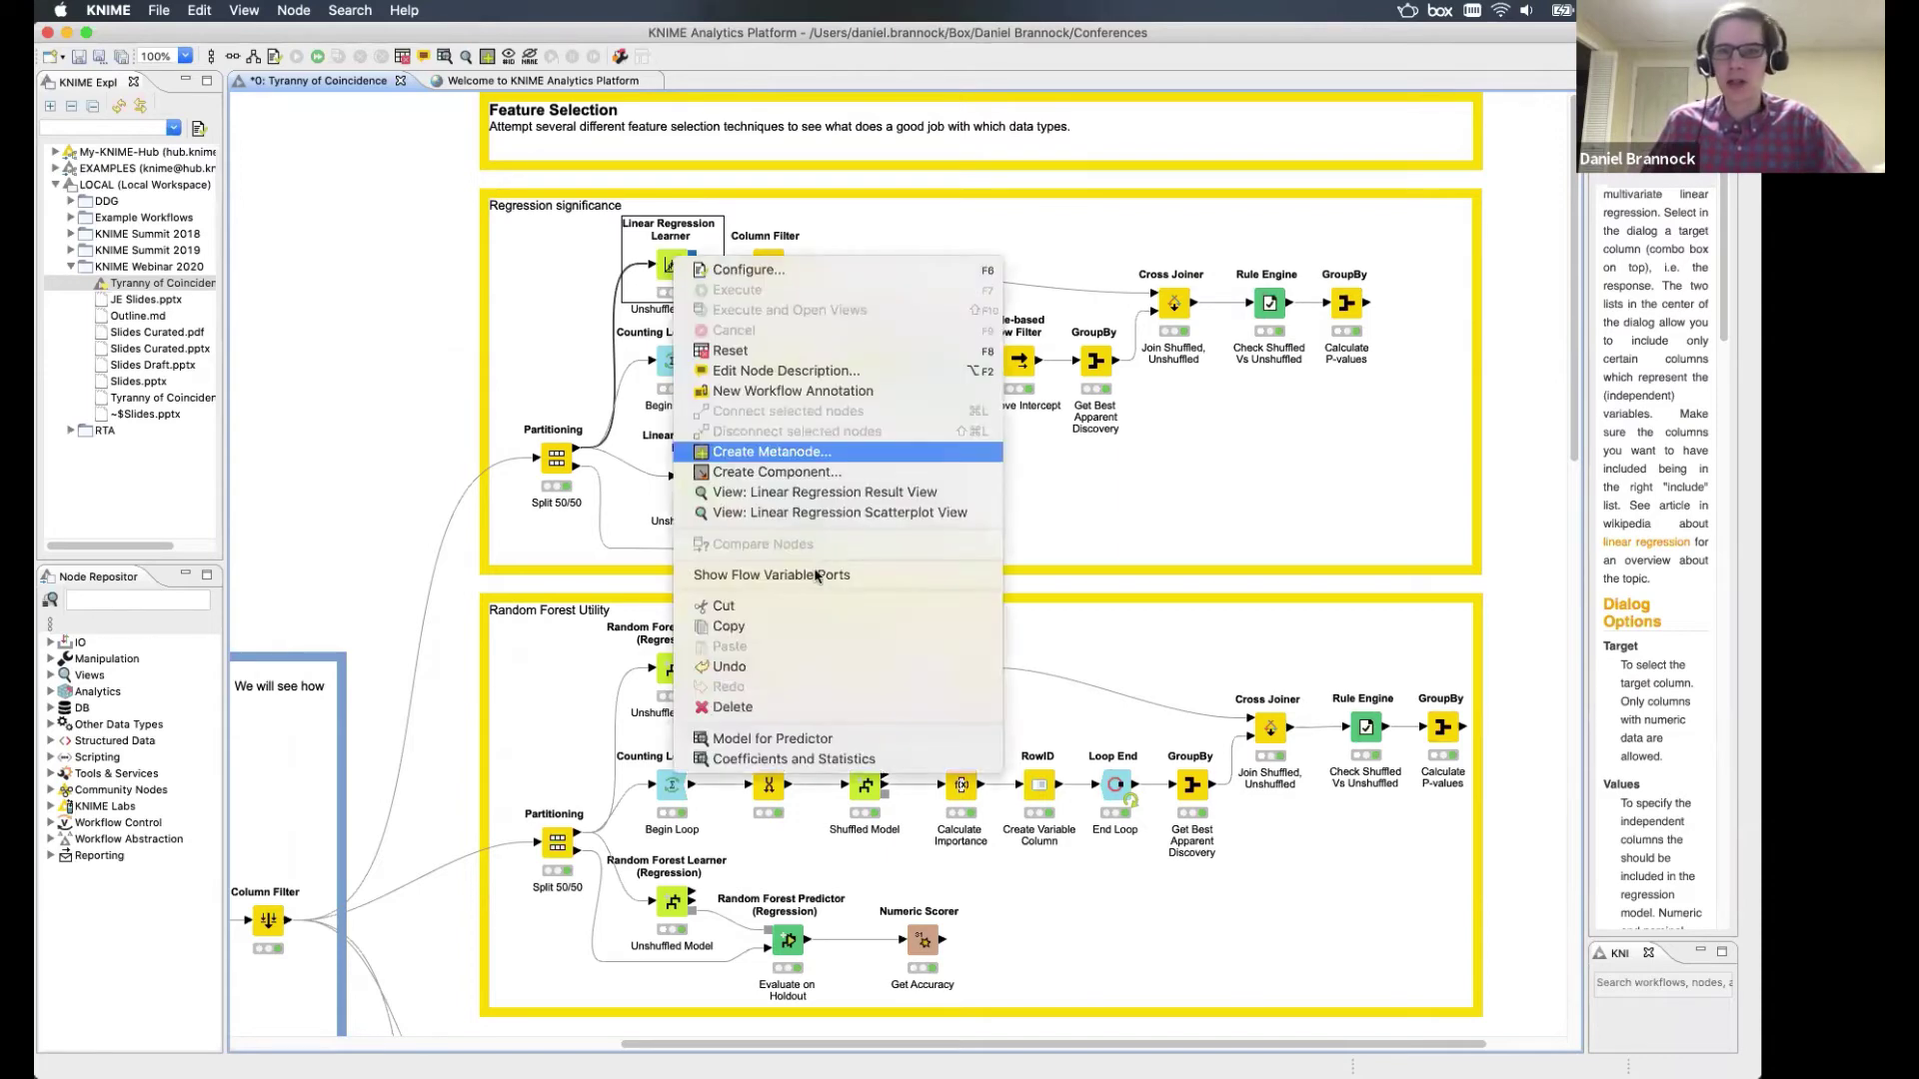
{"action": "left_click", "coordinate": [794, 759]}
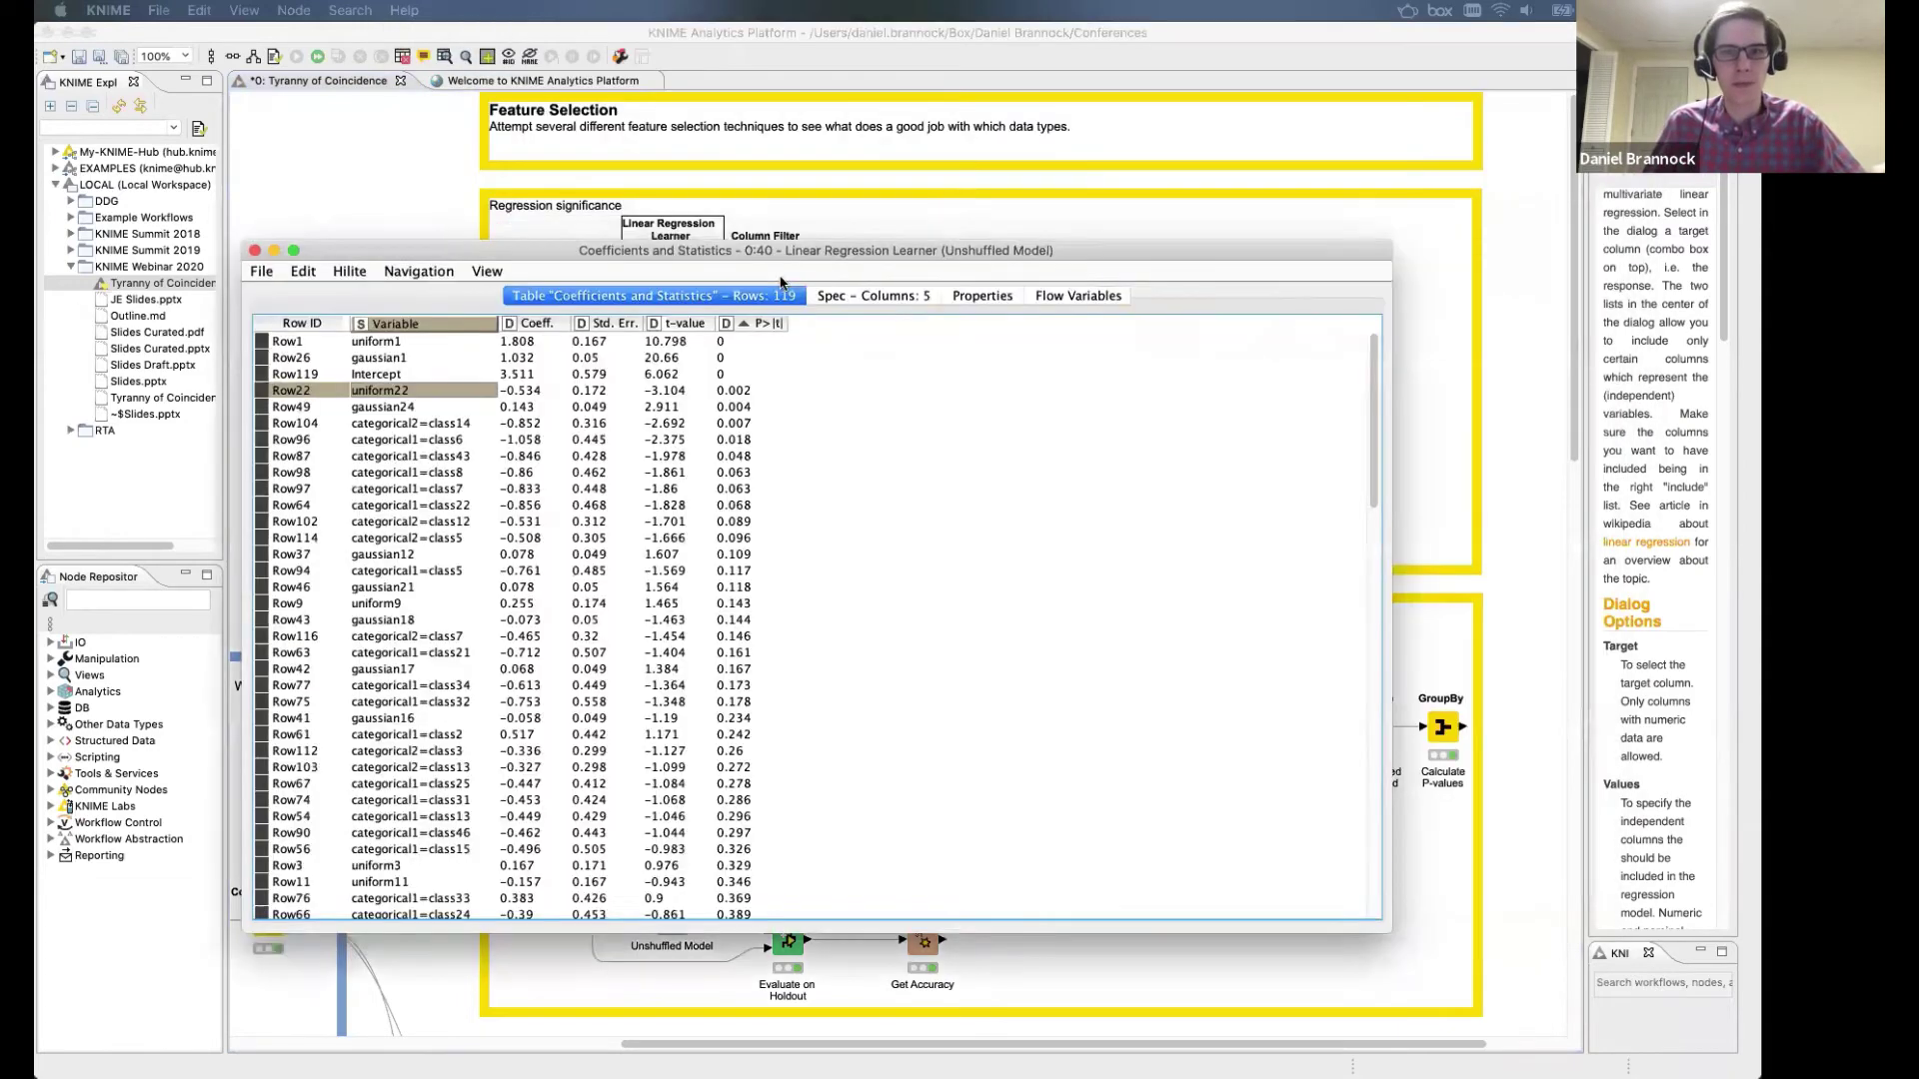
{"action": "left_click", "coordinate": [786, 269]}
{"action": "right_click", "coordinate": [786, 269]}
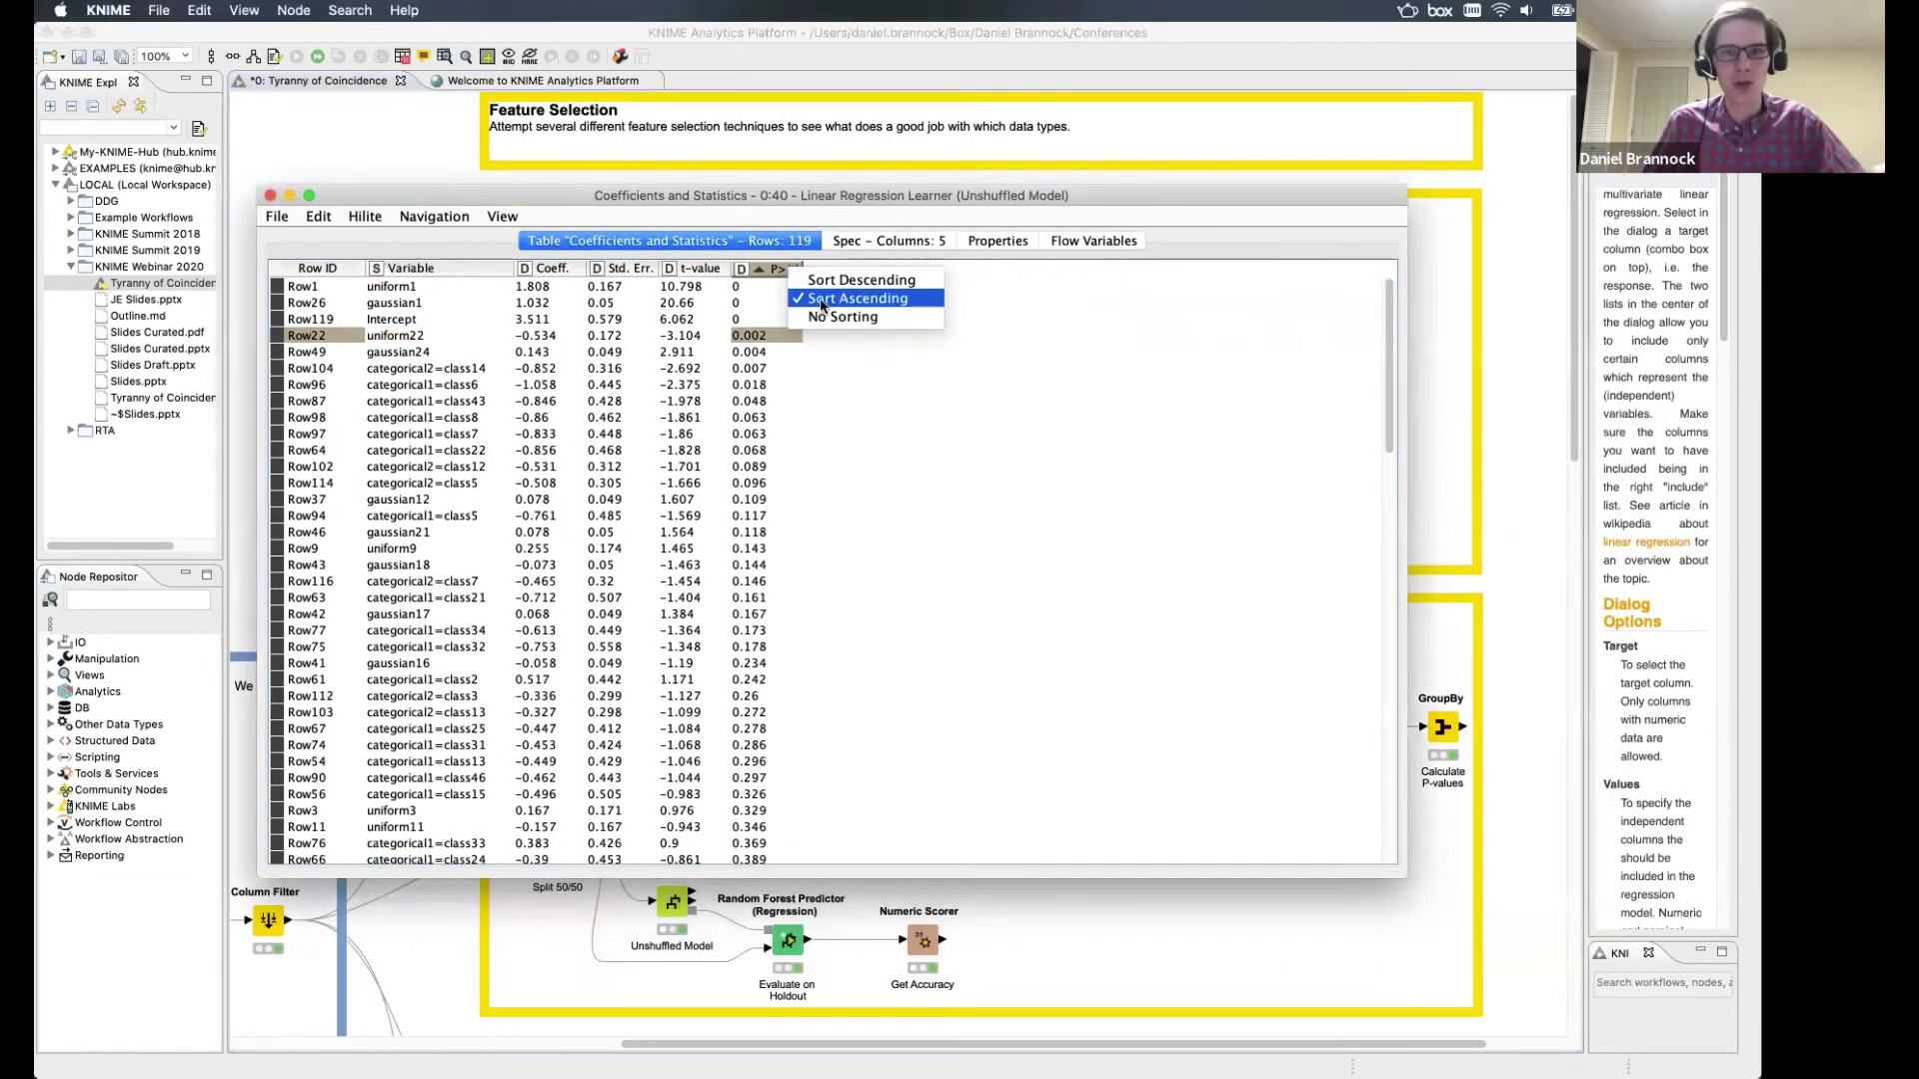
{"action": "left_click", "coordinate": [817, 287]}
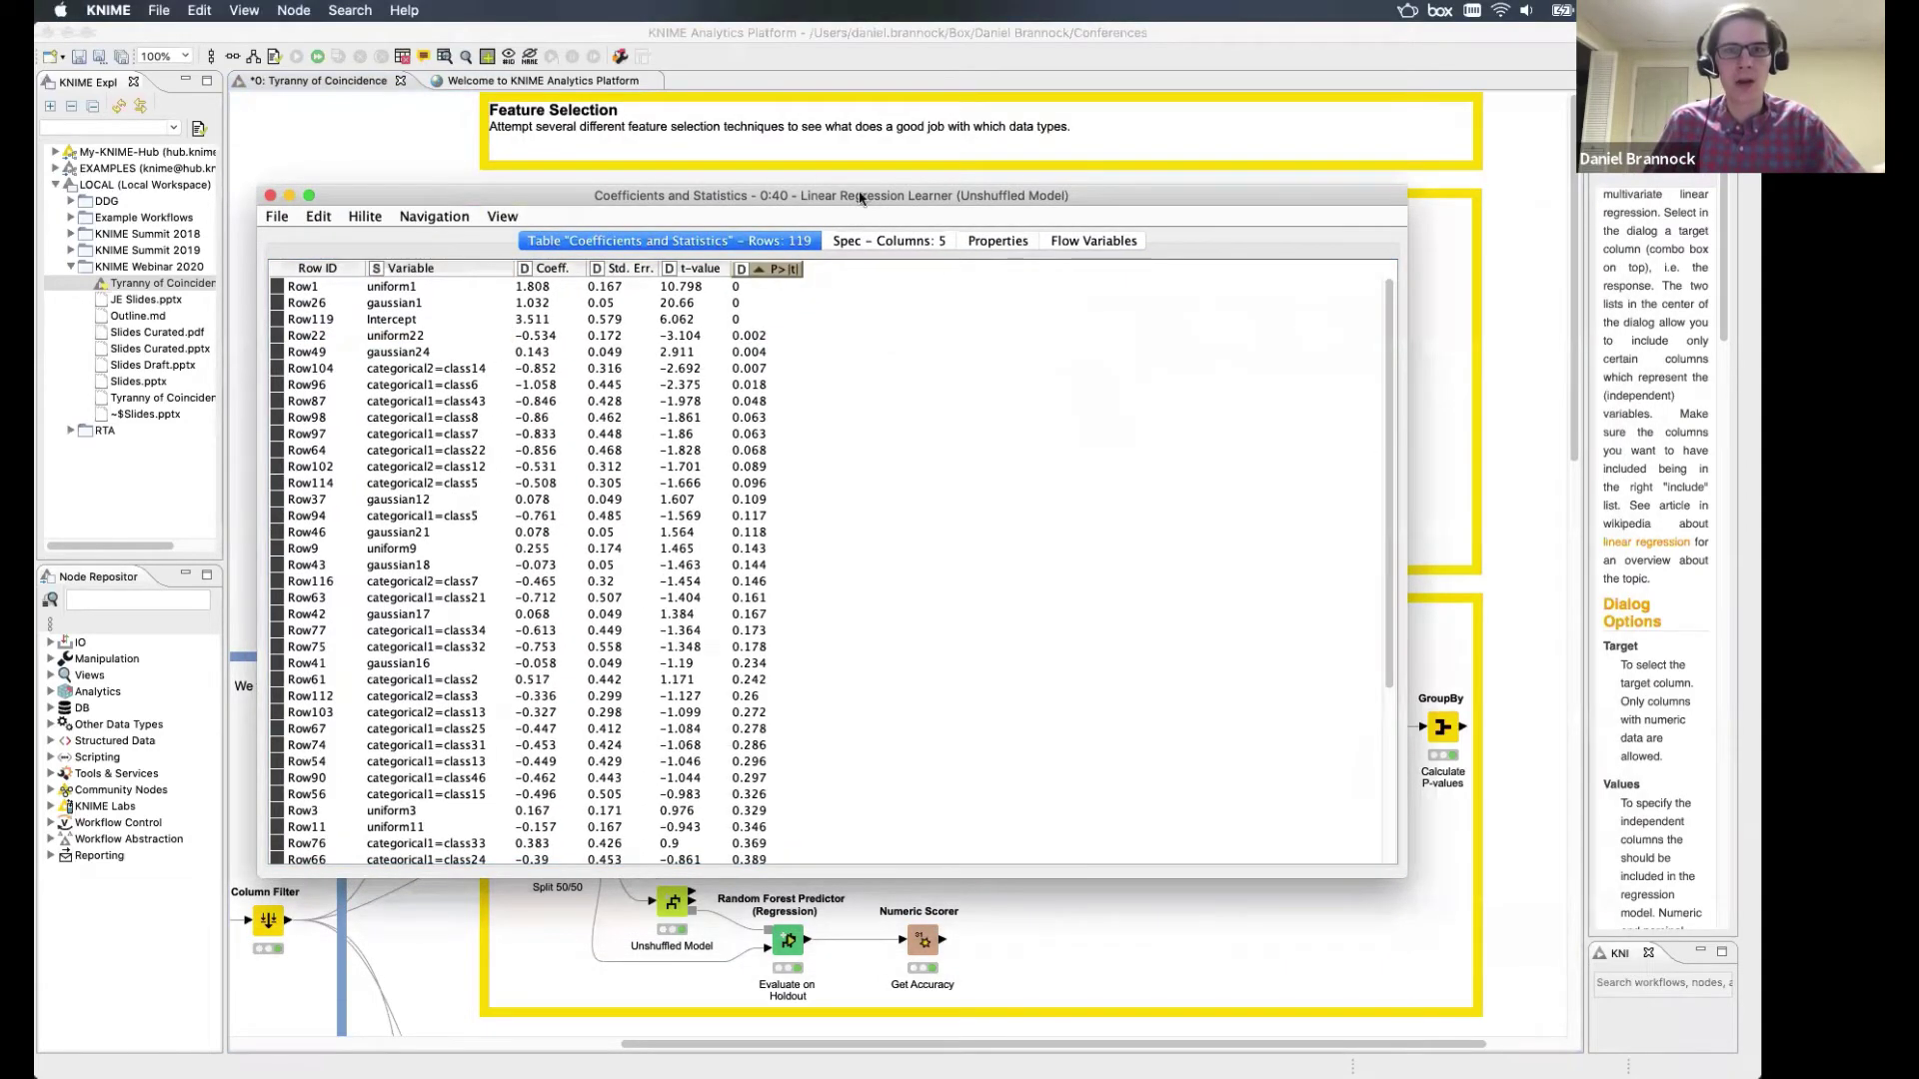
{"action": "left_click_drag", "start_coordinate": [857, 195], "coordinate": [903, 167]}
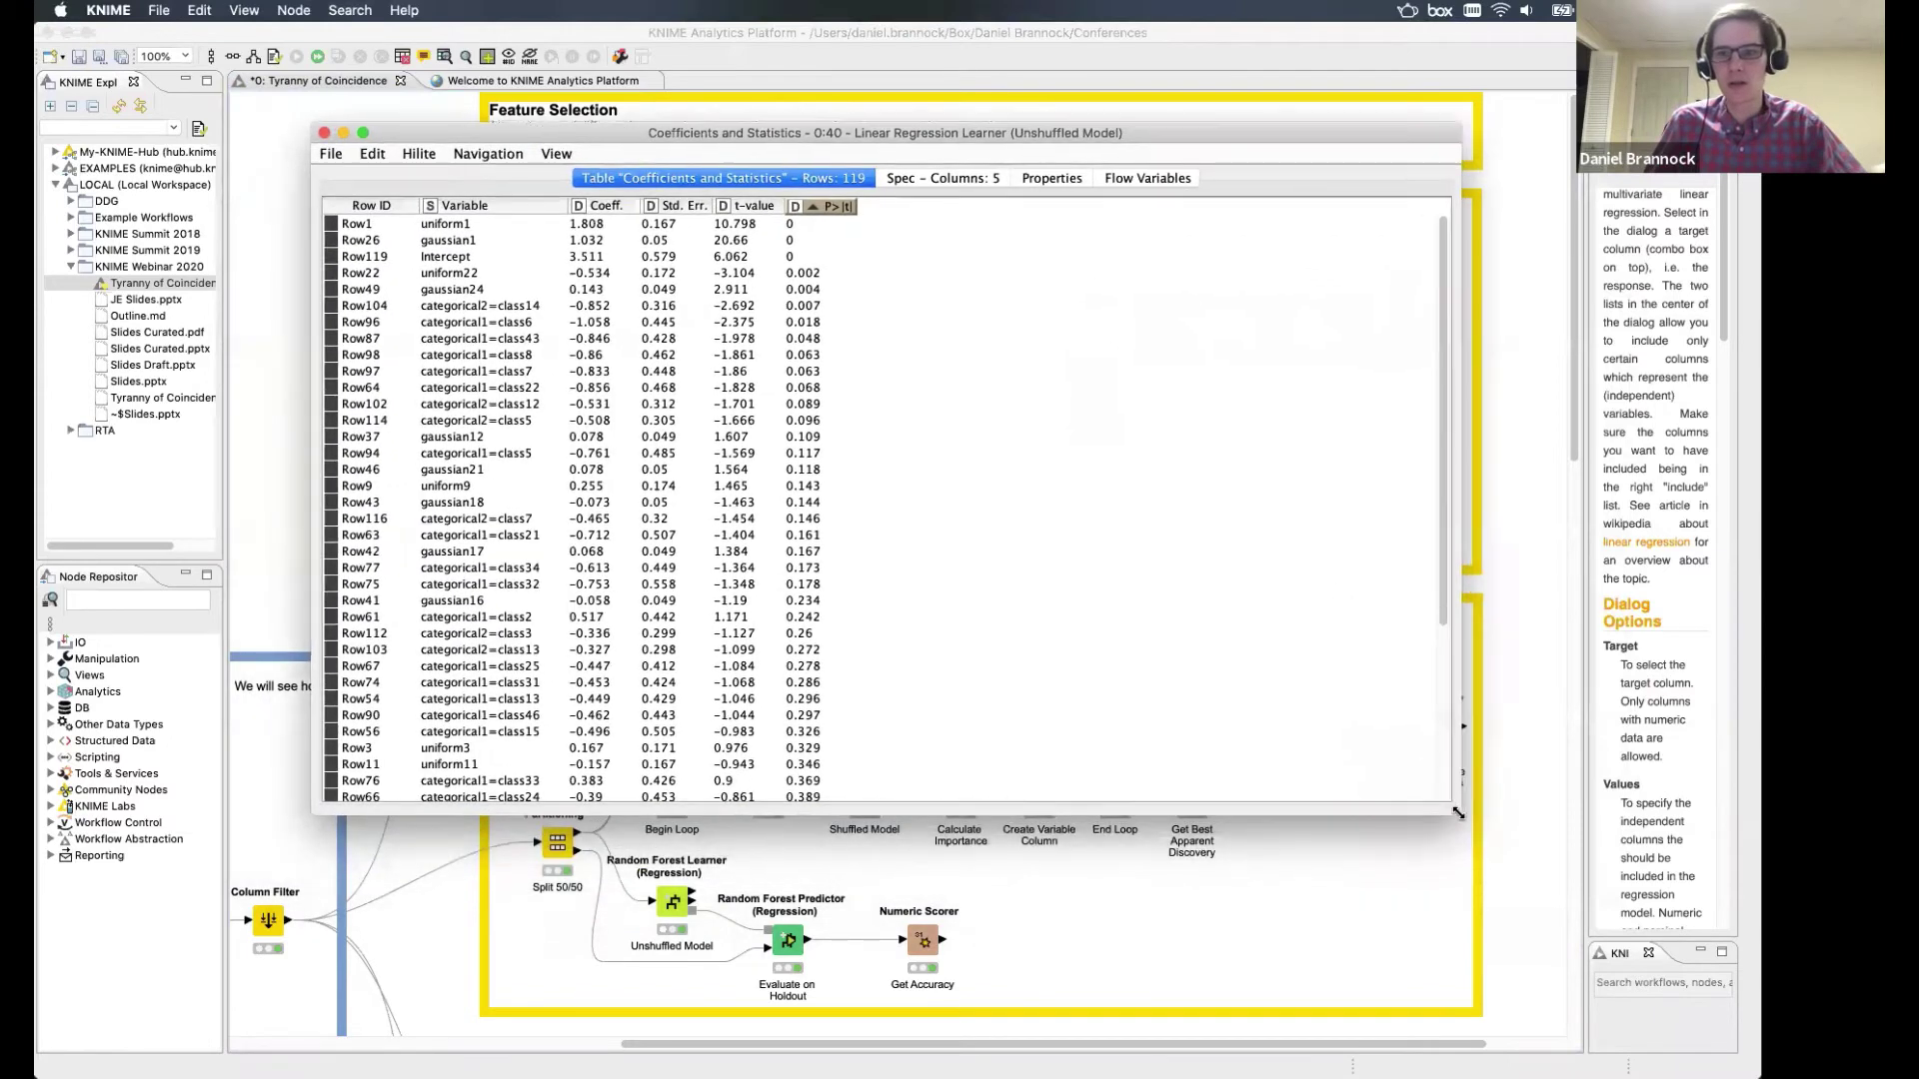
{"action": "left_click_drag", "start_coordinate": [1466, 832], "coordinate": [1475, 962]}
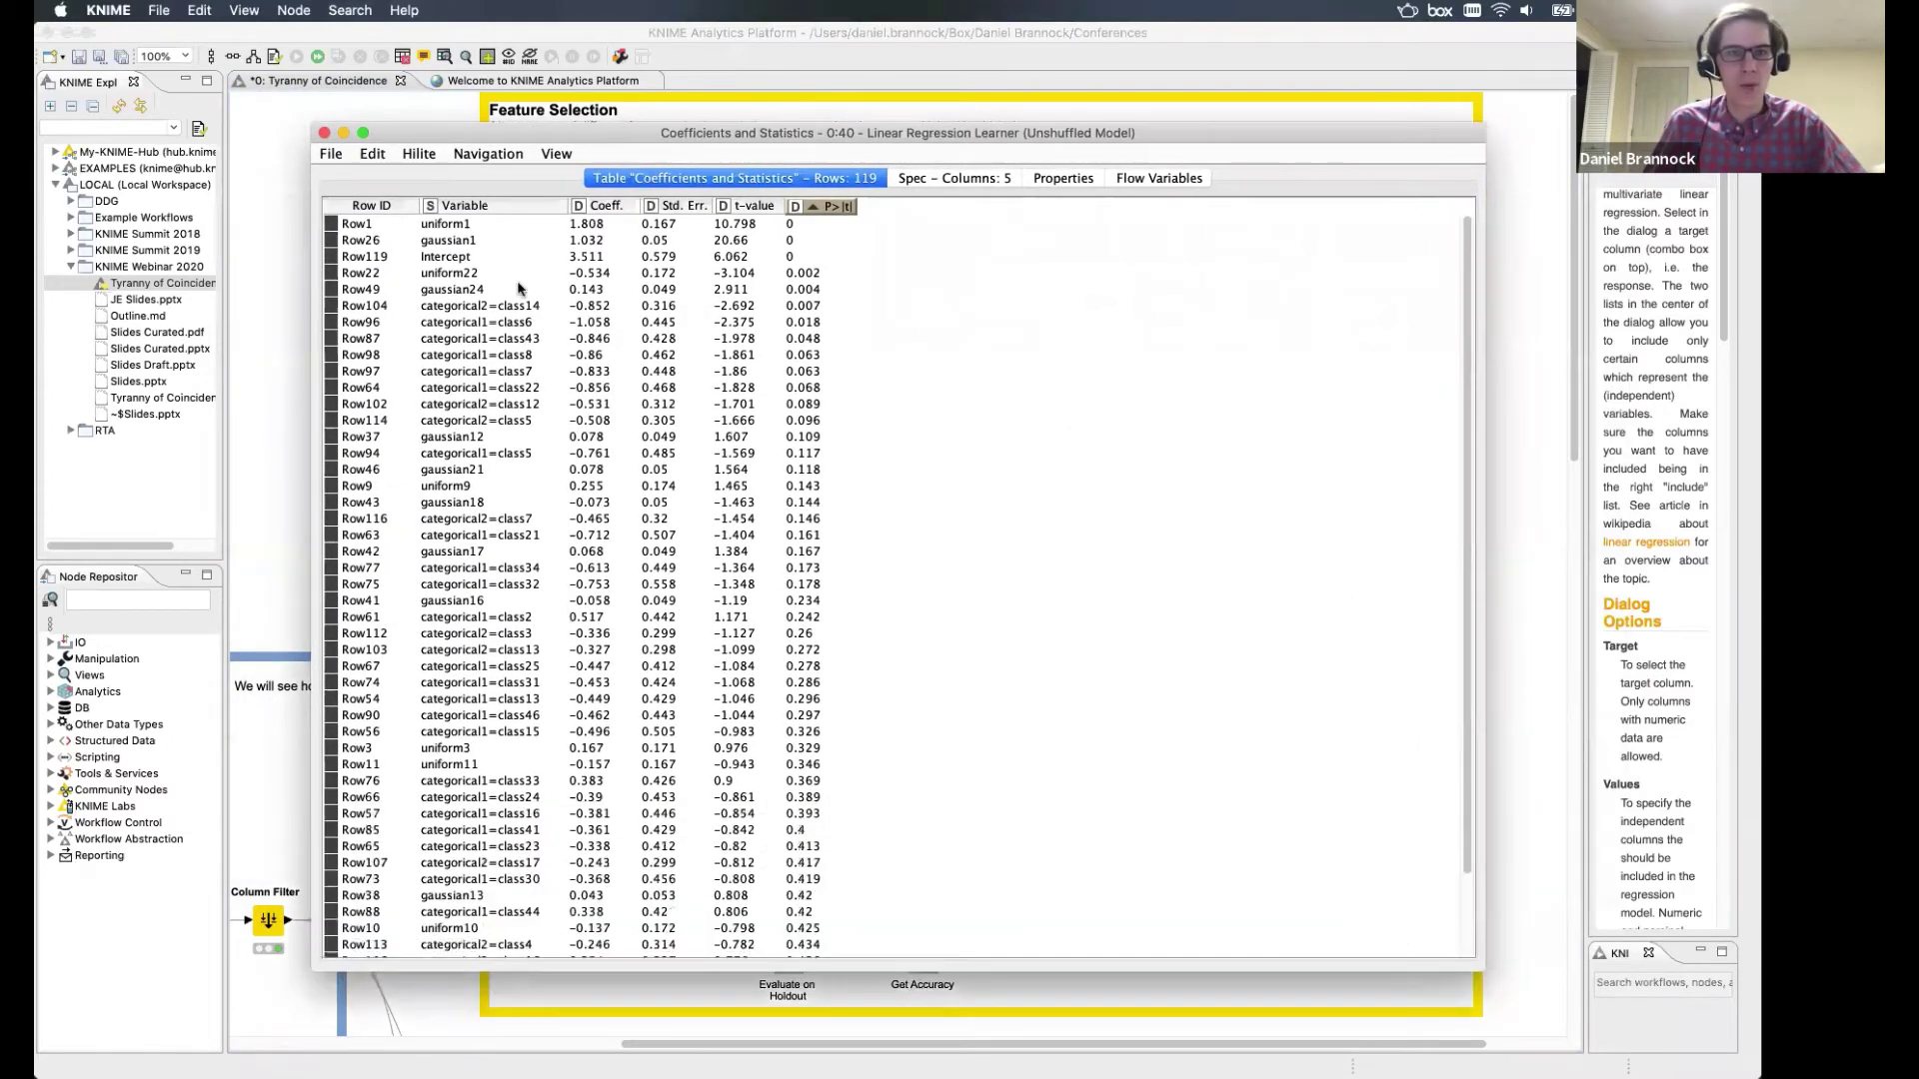
Examine the uniform1 and gaussian1 rows and compare the P>|t| values from uniform22 down to categorical1=class43.
{"action": "left_click", "coordinate": [473, 227]}
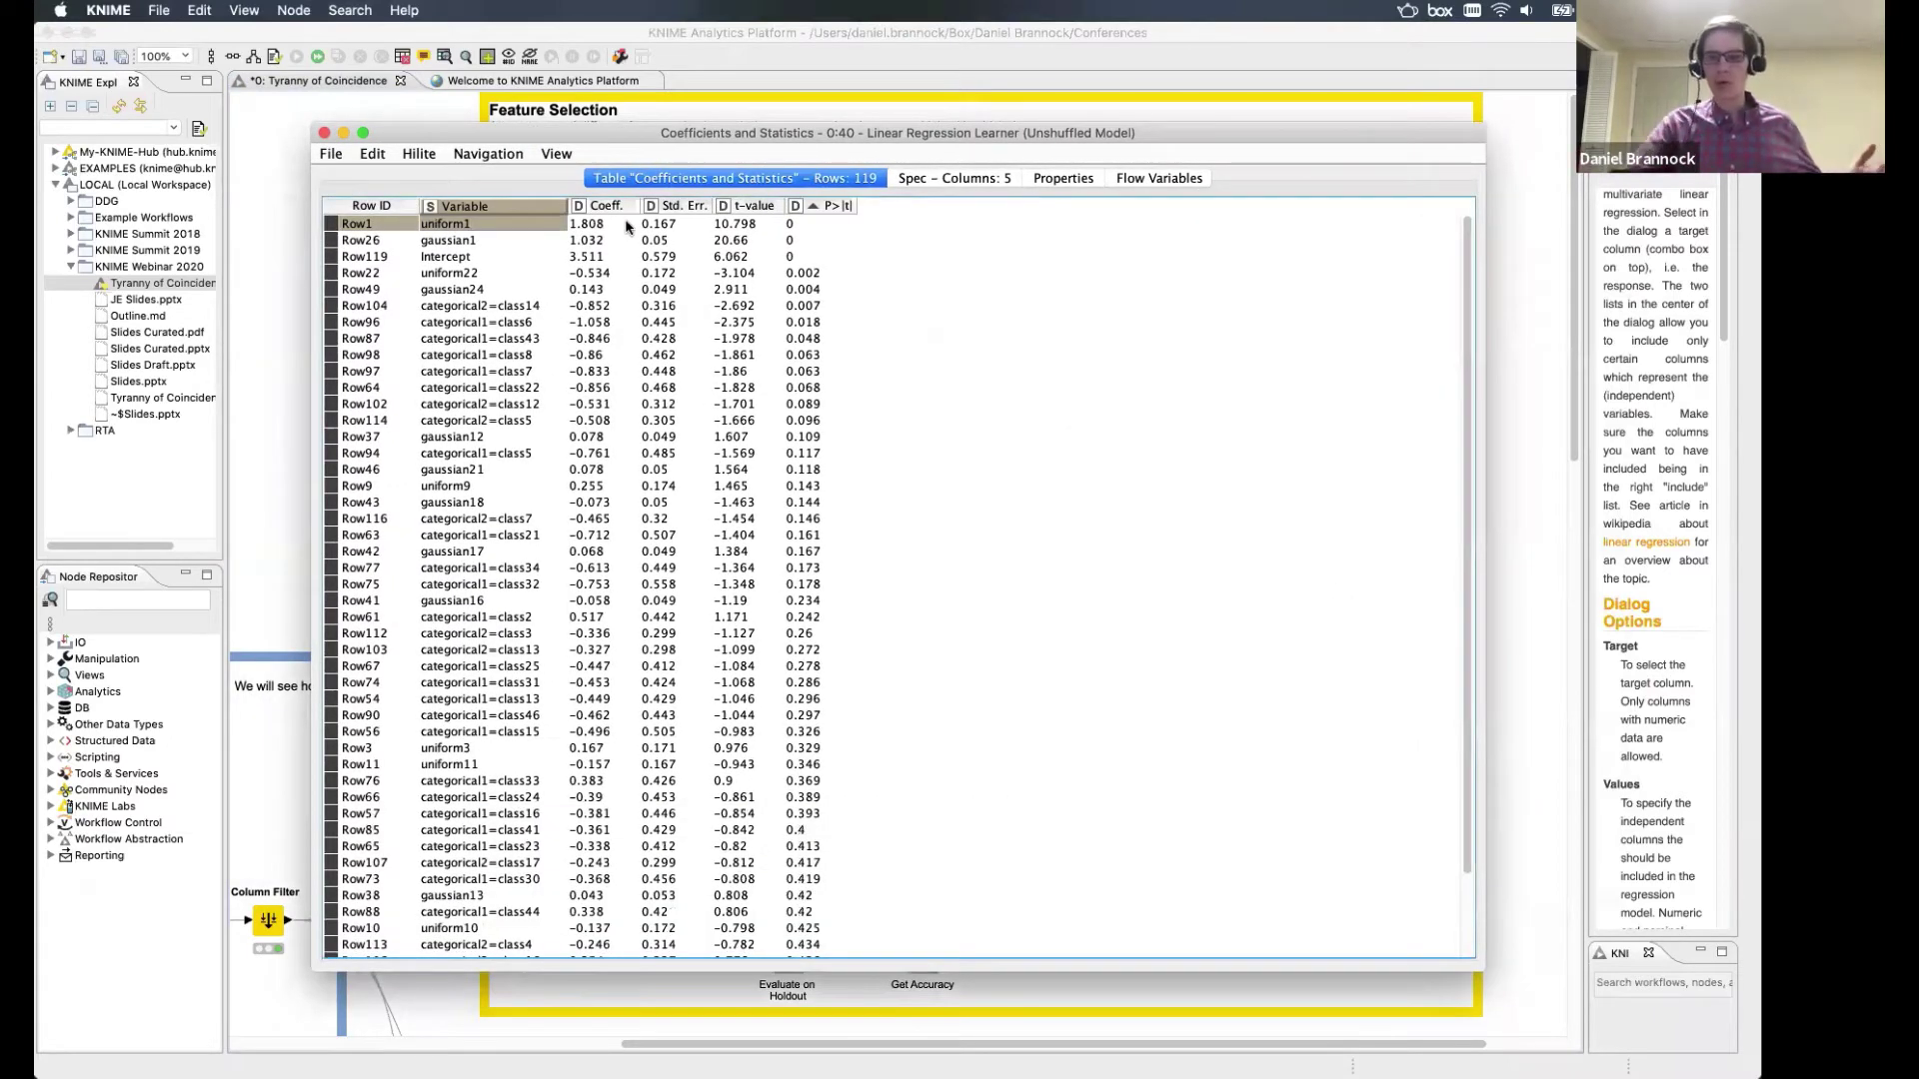
{"action": "key", "text": "Down"}
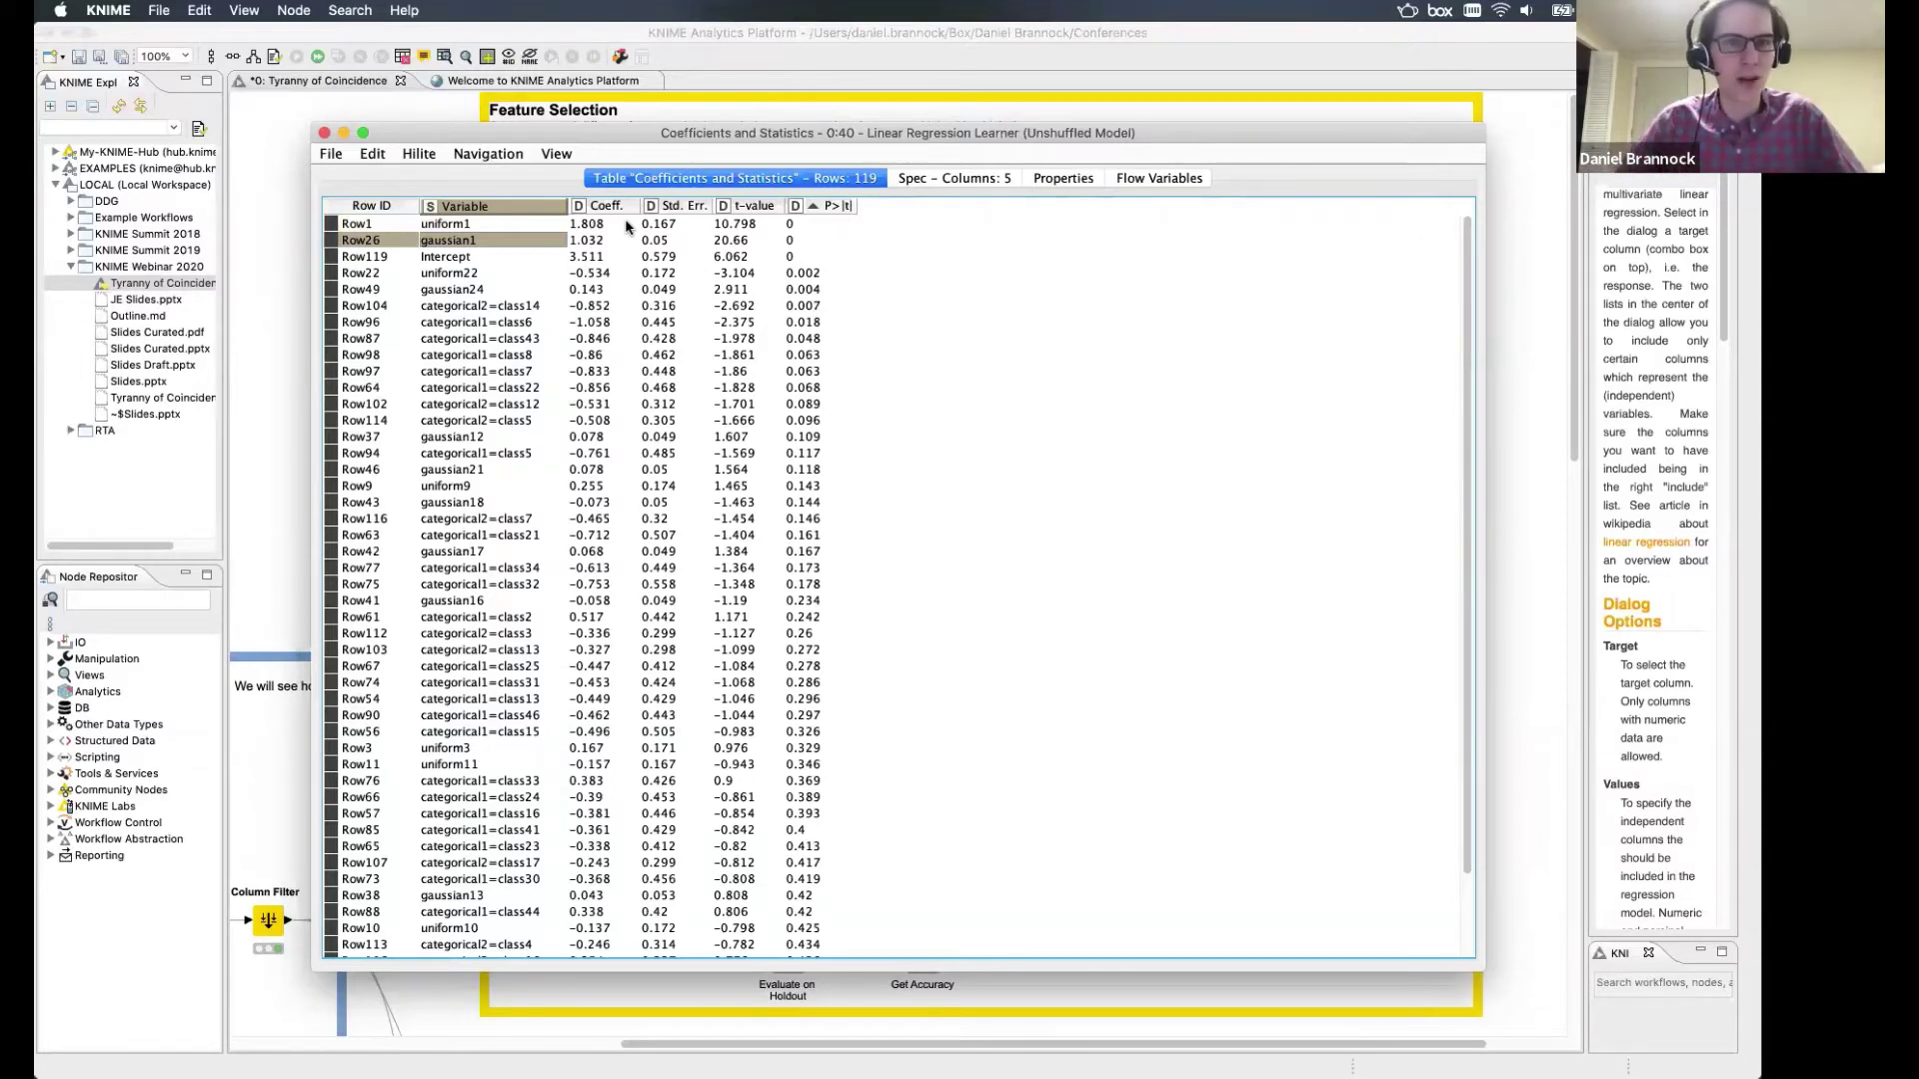
{"action": "left_click", "coordinate": [838, 274]}
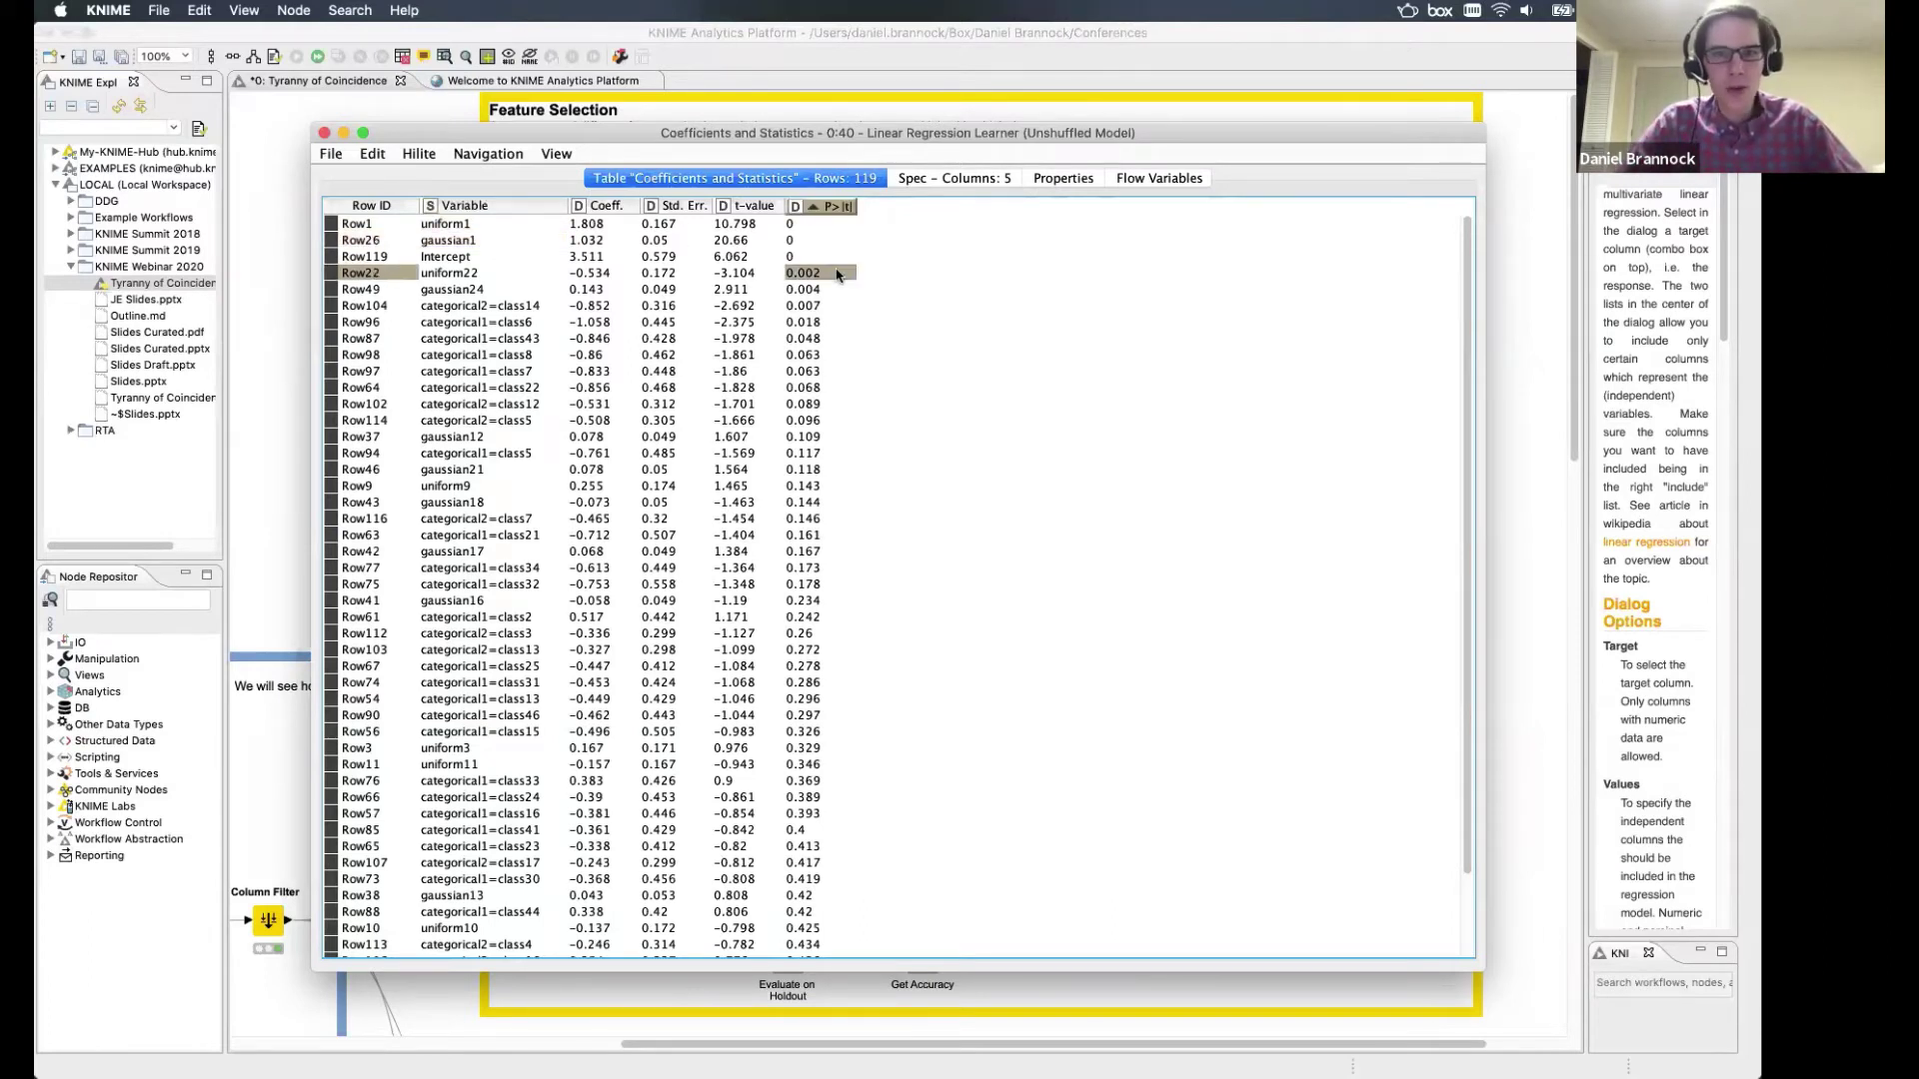
{"action": "left_click_drag", "start_coordinate": [838, 274], "coordinate": [833, 340]}
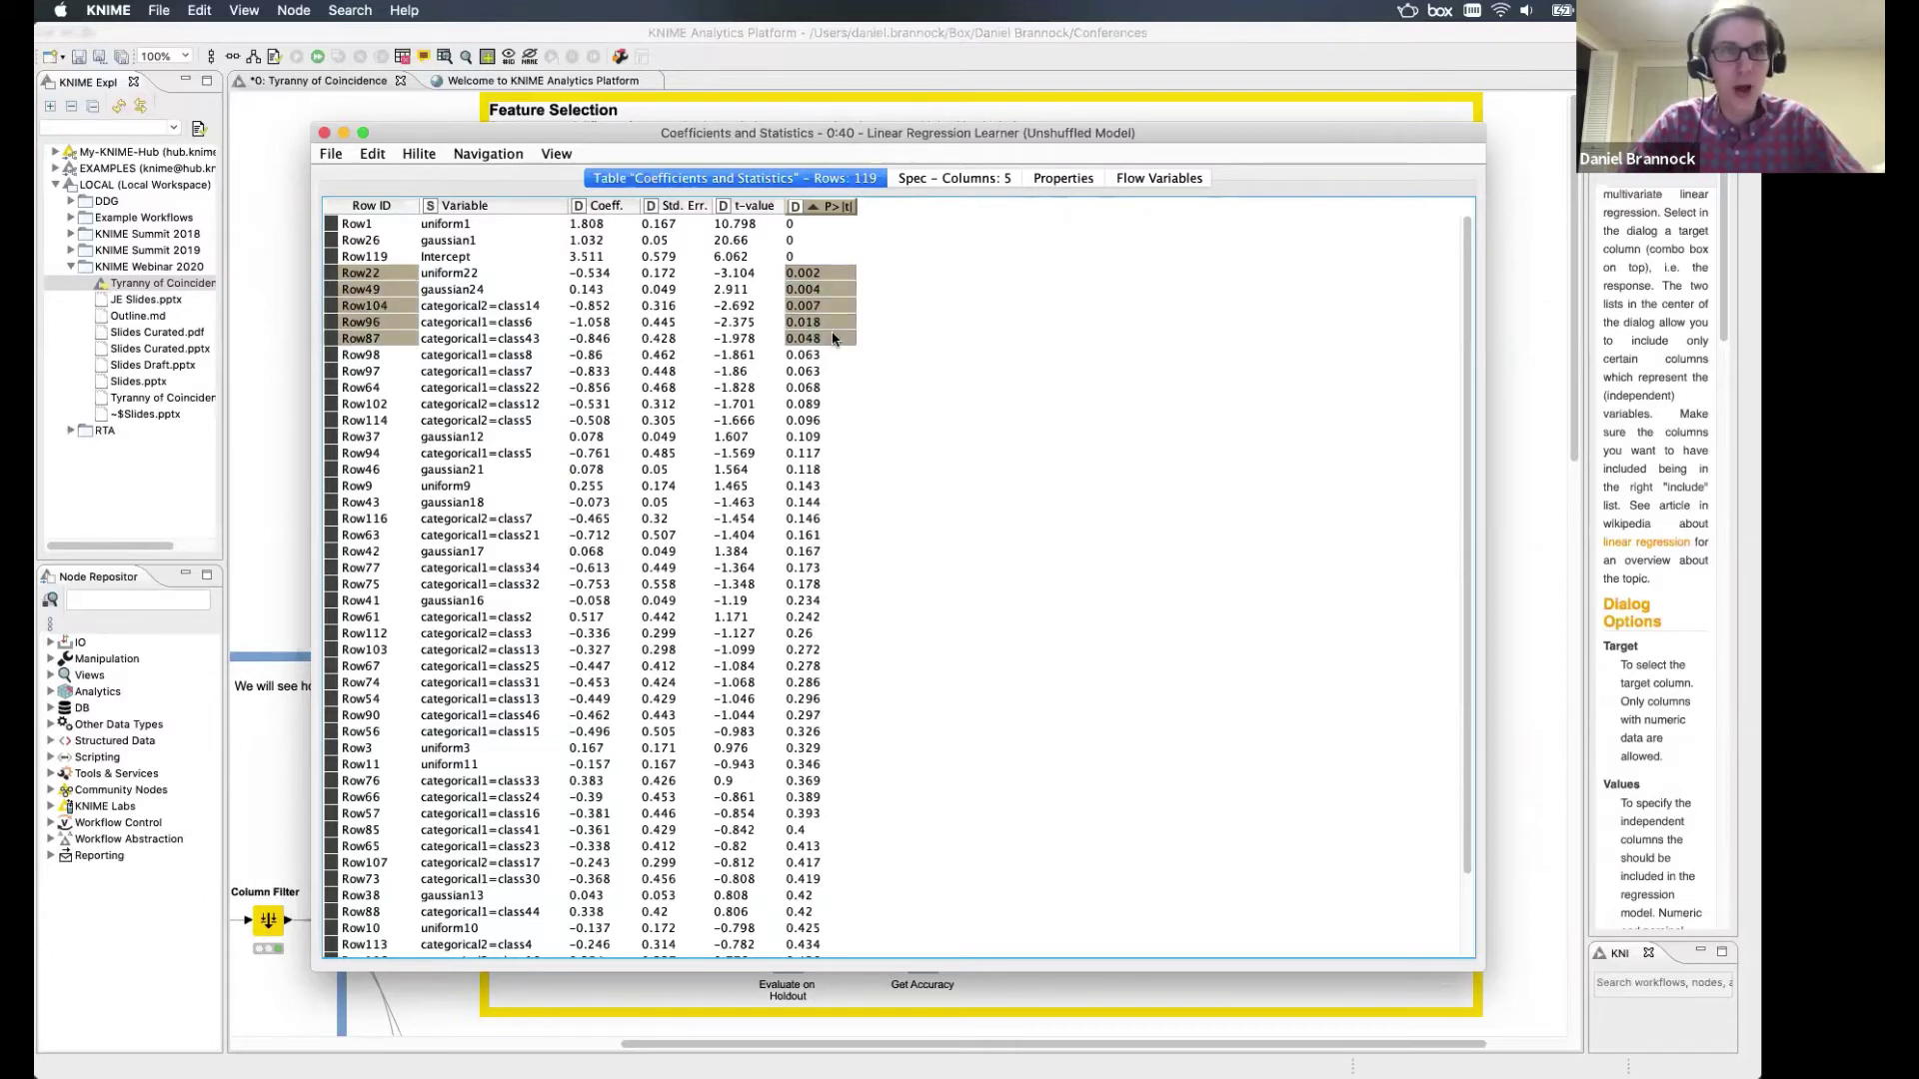
{"action": "left_click", "coordinate": [821, 273]}
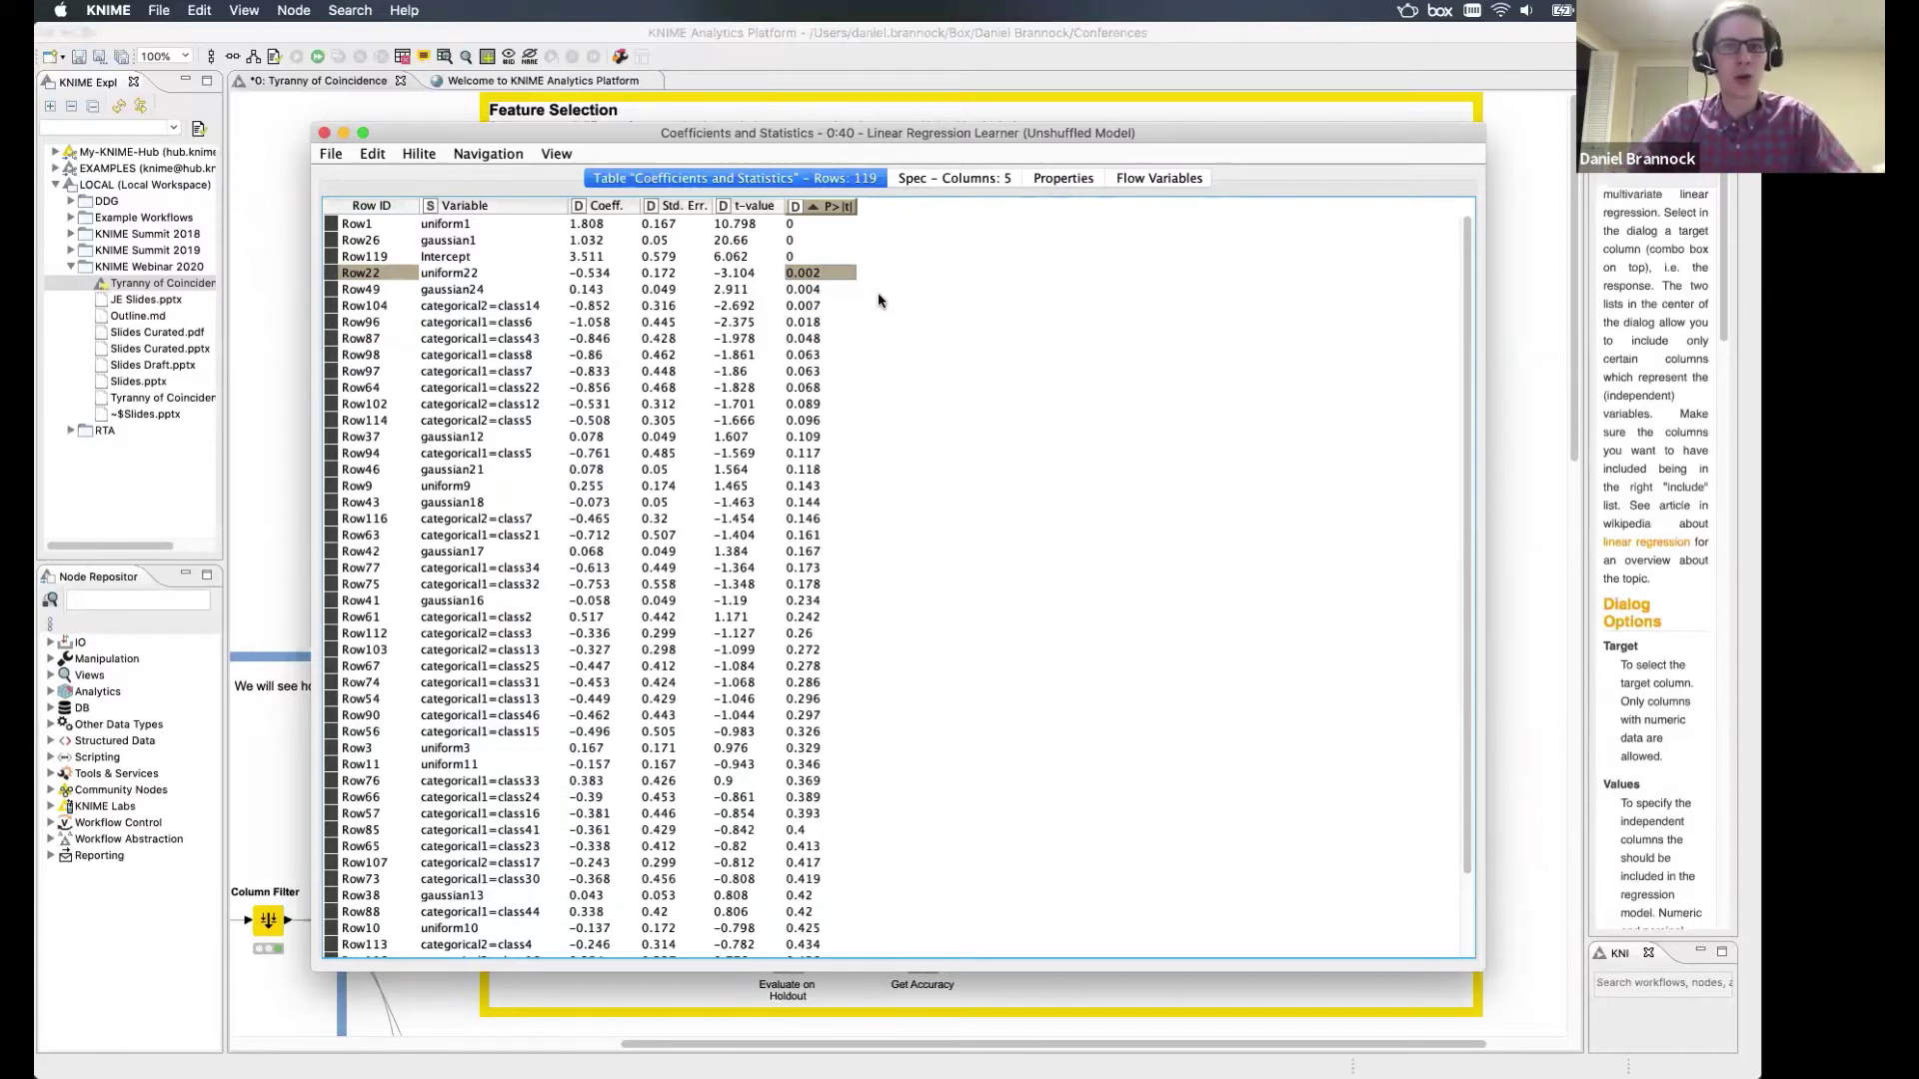
Examine the uniform22 and gaussian24 variables and the categorical rows just below them, and close the coefficients table.
{"action": "key", "text": "Left"}
{"action": "key", "text": "Left"}
{"action": "key", "text": "Left"}
{"action": "key", "text": "Left"}
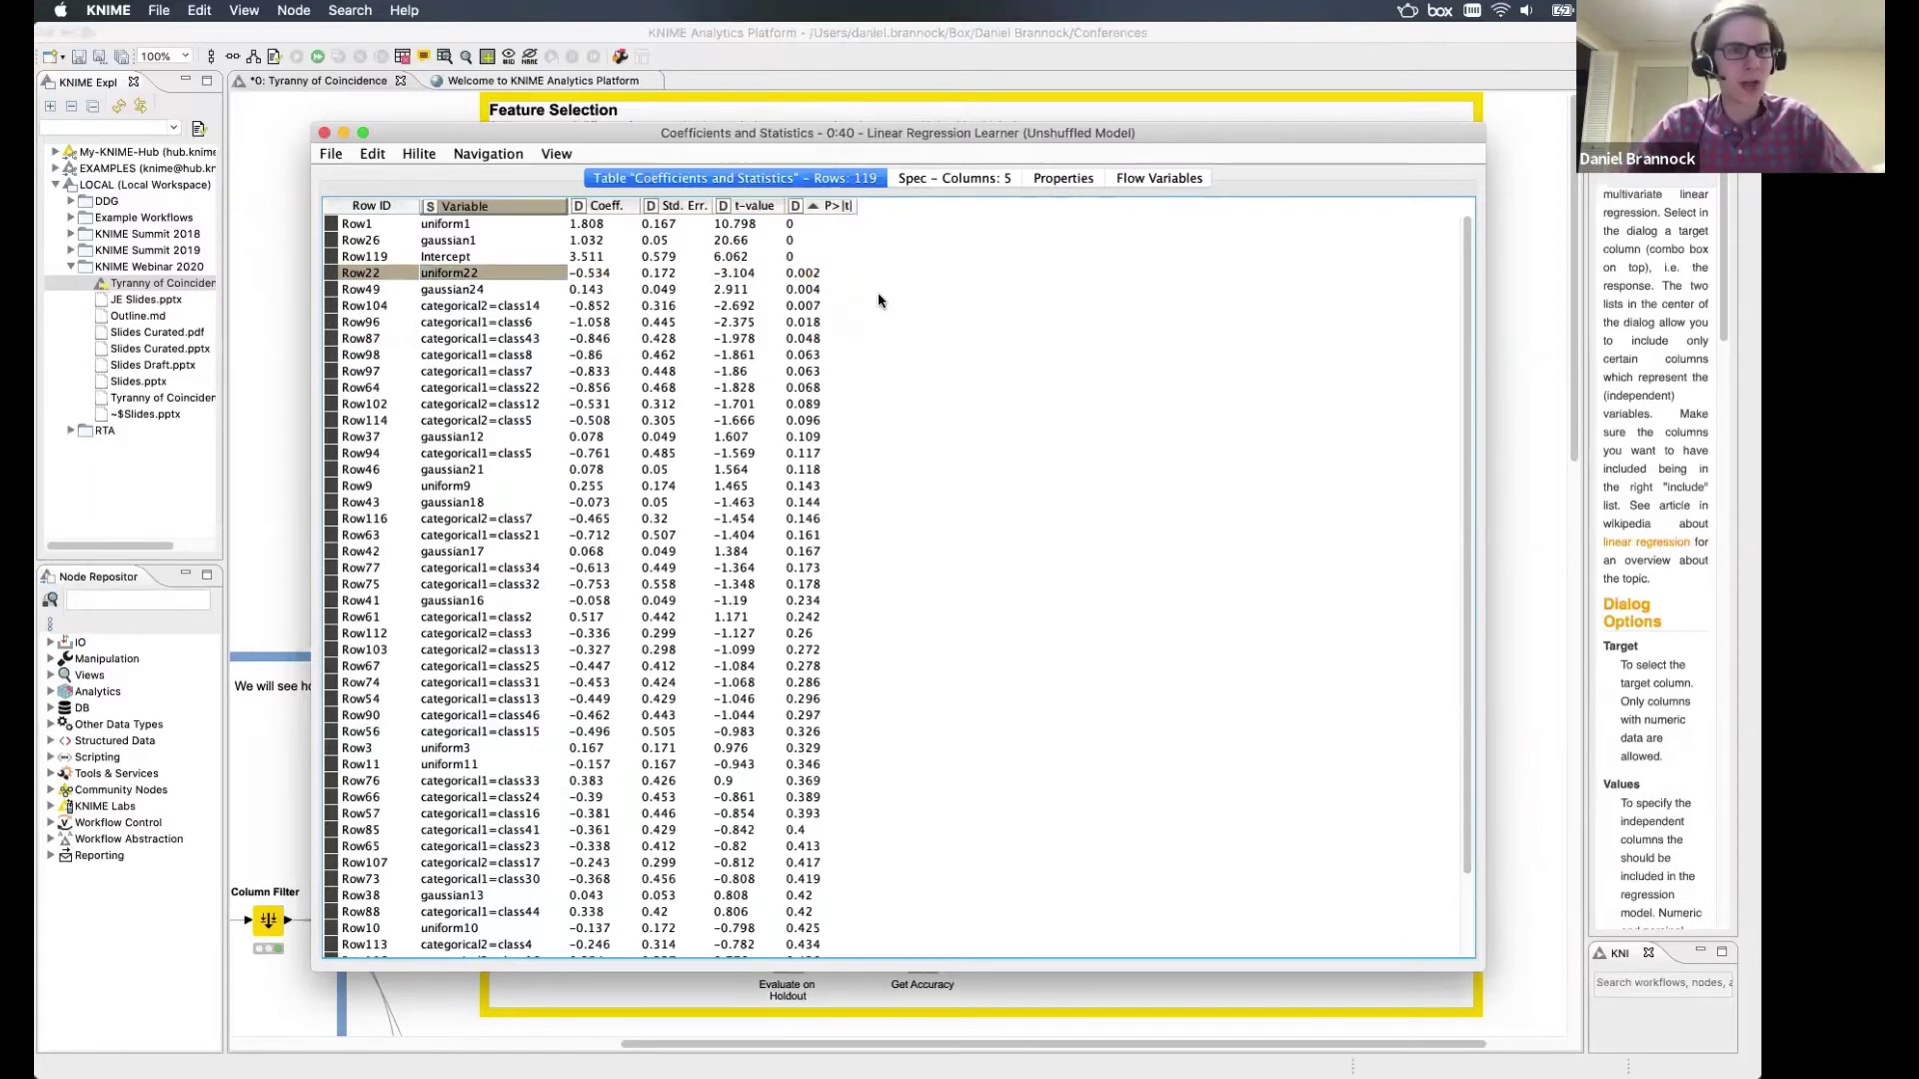
{"action": "key", "text": "Down"}
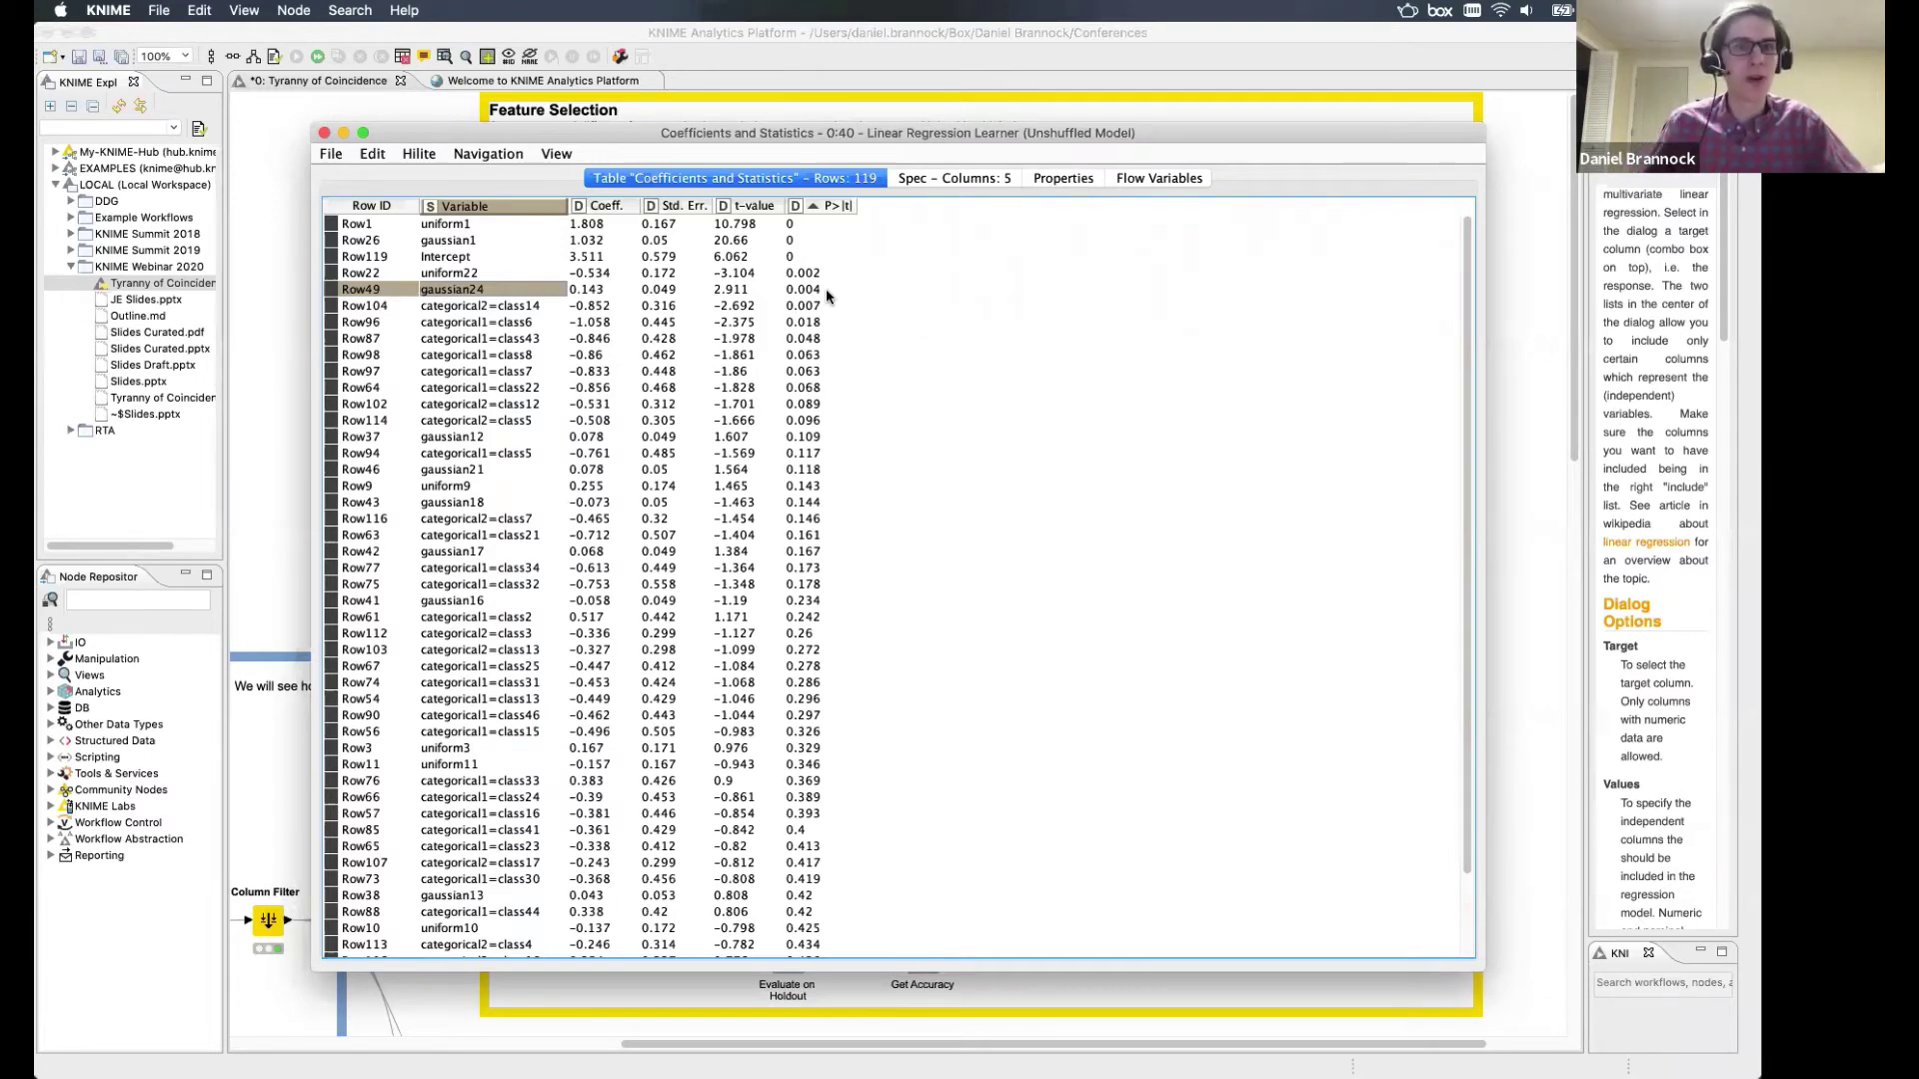
{"action": "left_click_drag", "start_coordinate": [445, 274], "coordinate": [445, 290]}
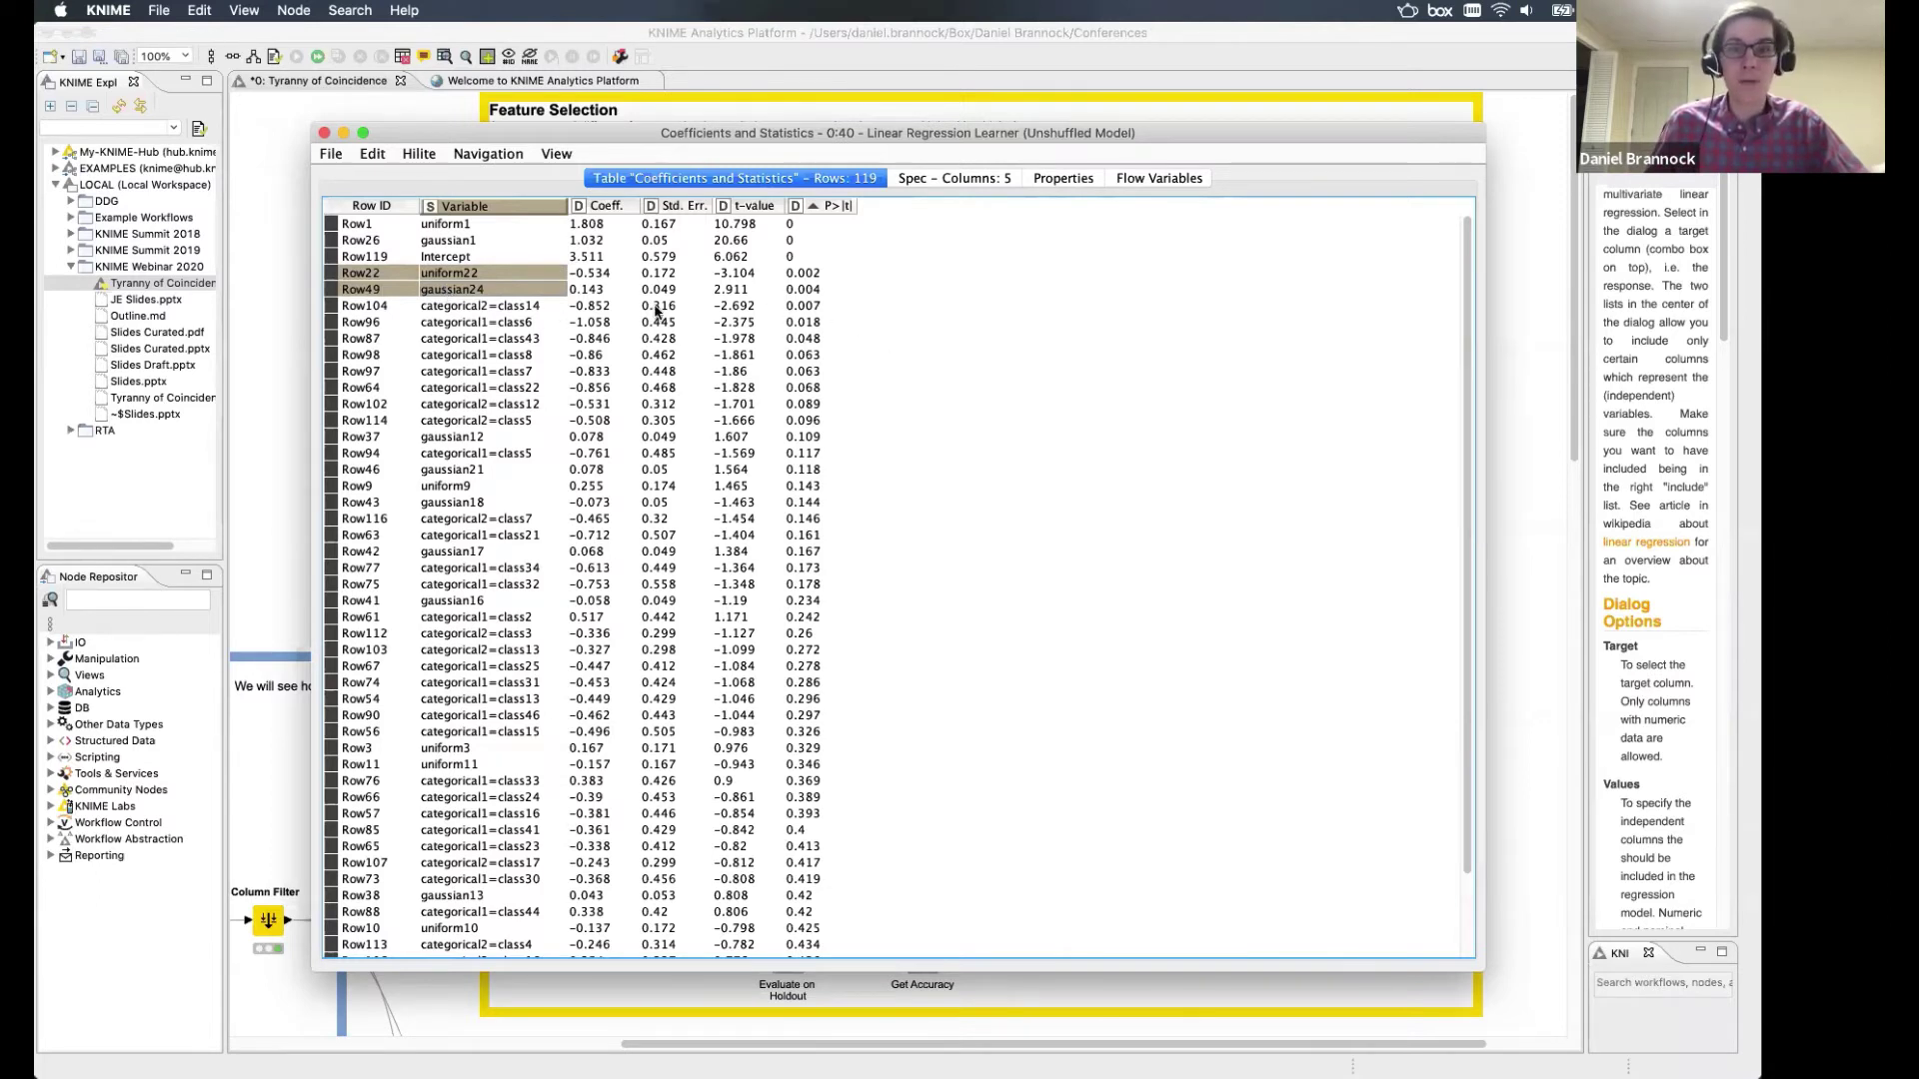
{"action": "left_click_drag", "start_coordinate": [544, 306], "coordinate": [800, 342]}
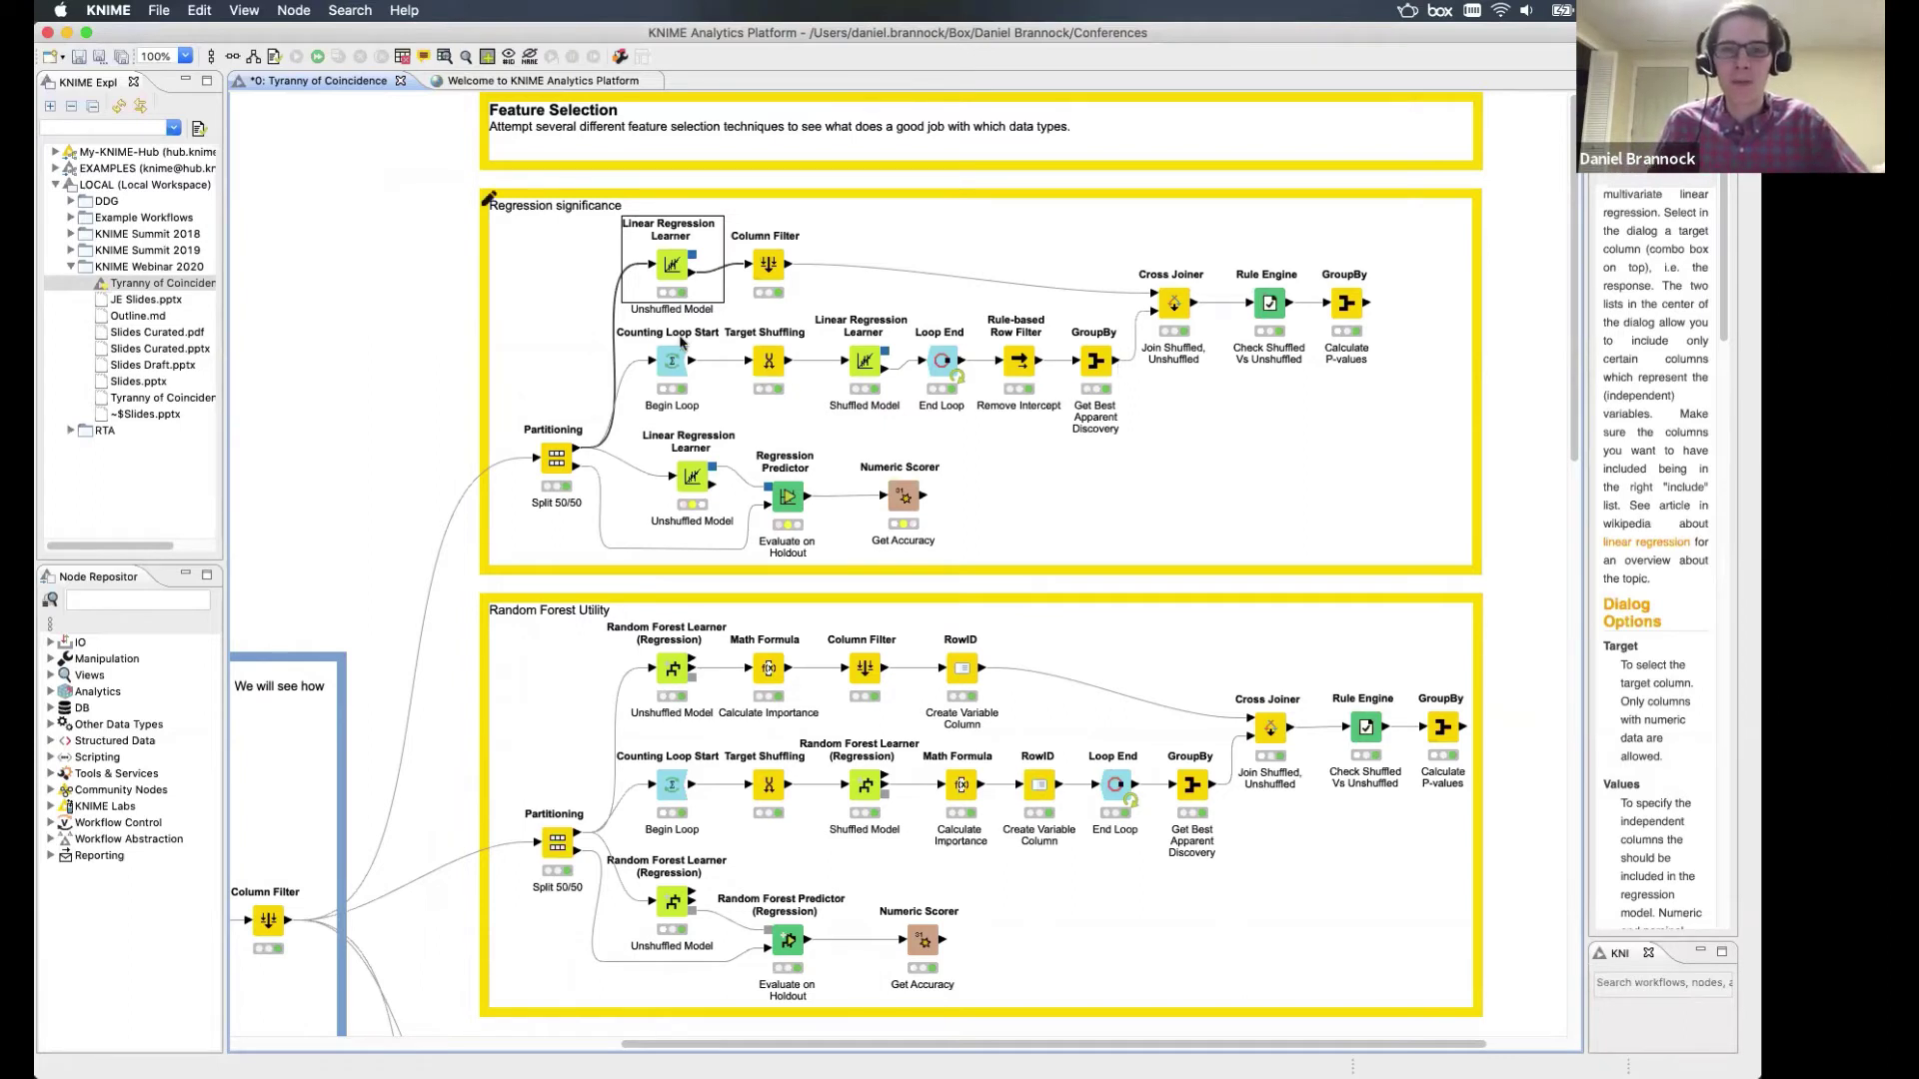
Check the number of loops configured in the Regression significance section's Begin Loop node, leaving it unchanged.
{"action": "left_click", "coordinate": [677, 366]}
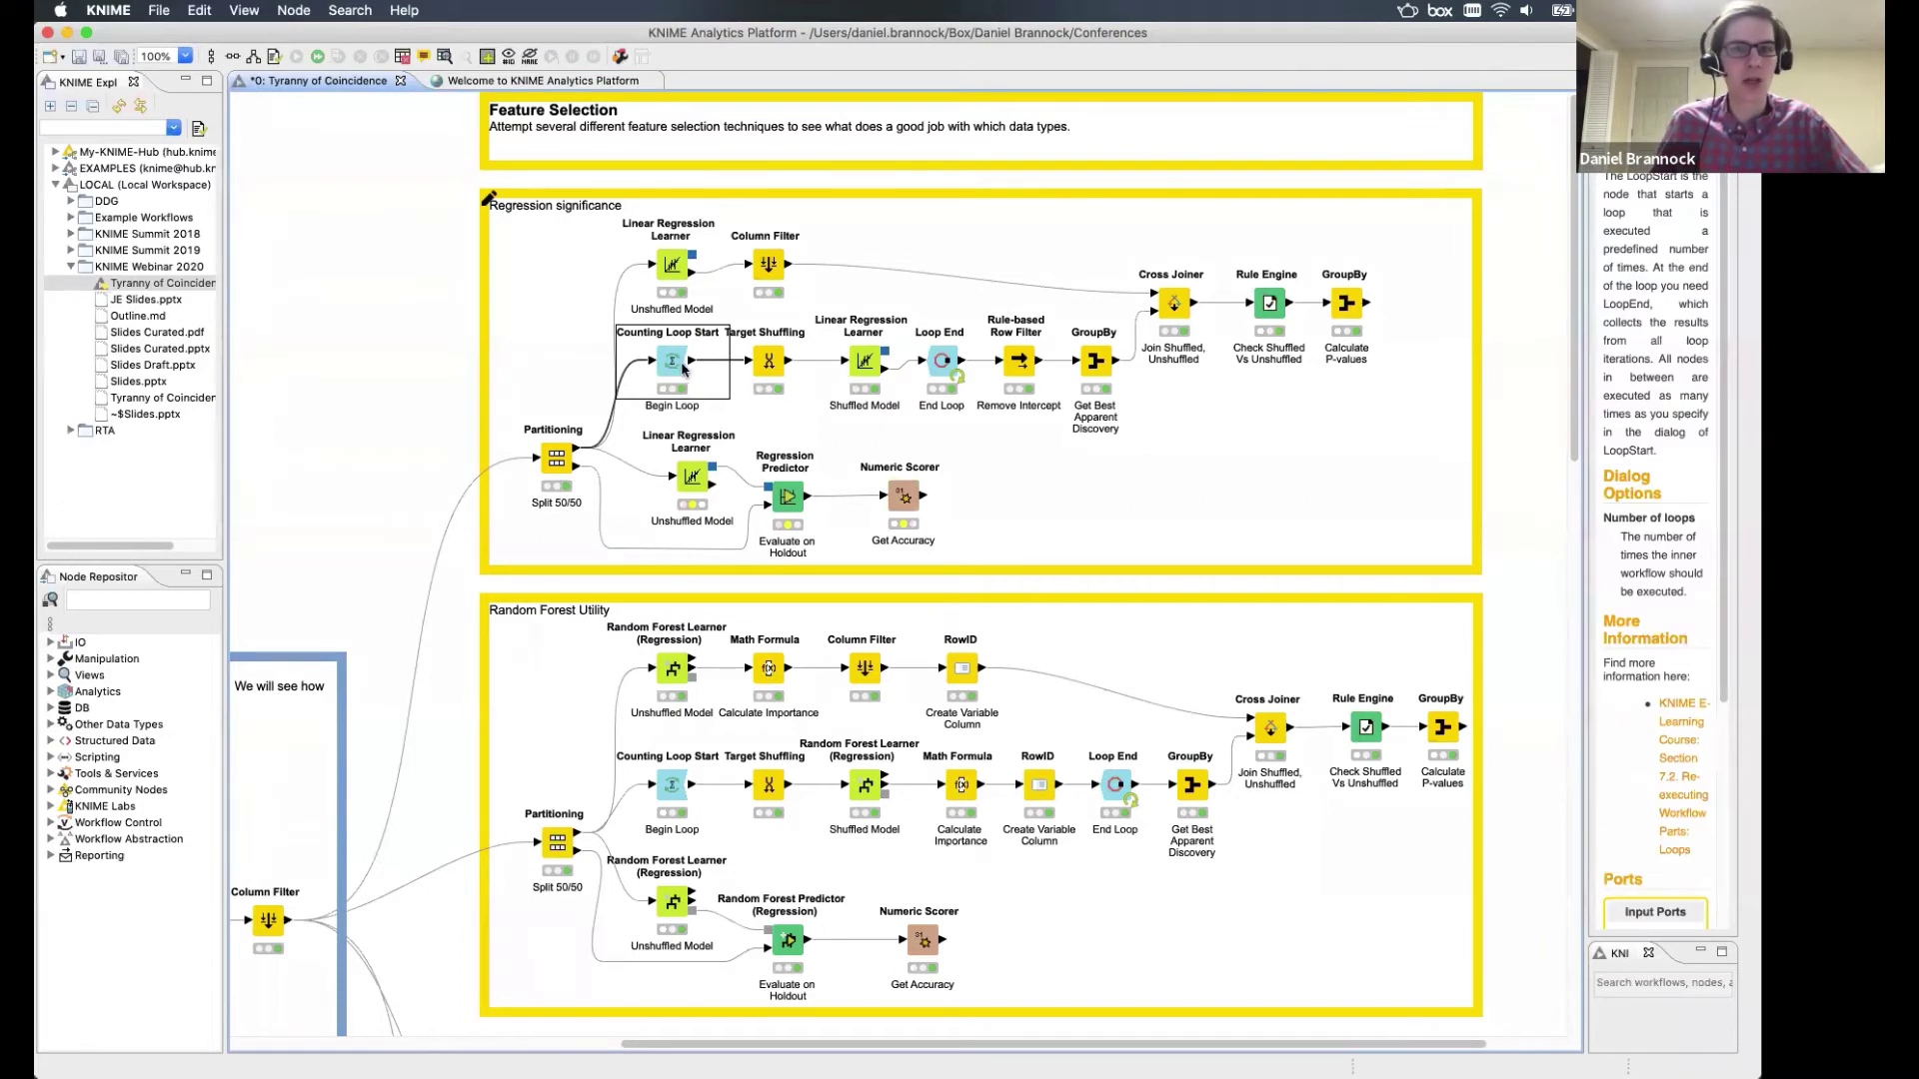
{"action": "double_click", "coordinate": [681, 368]}
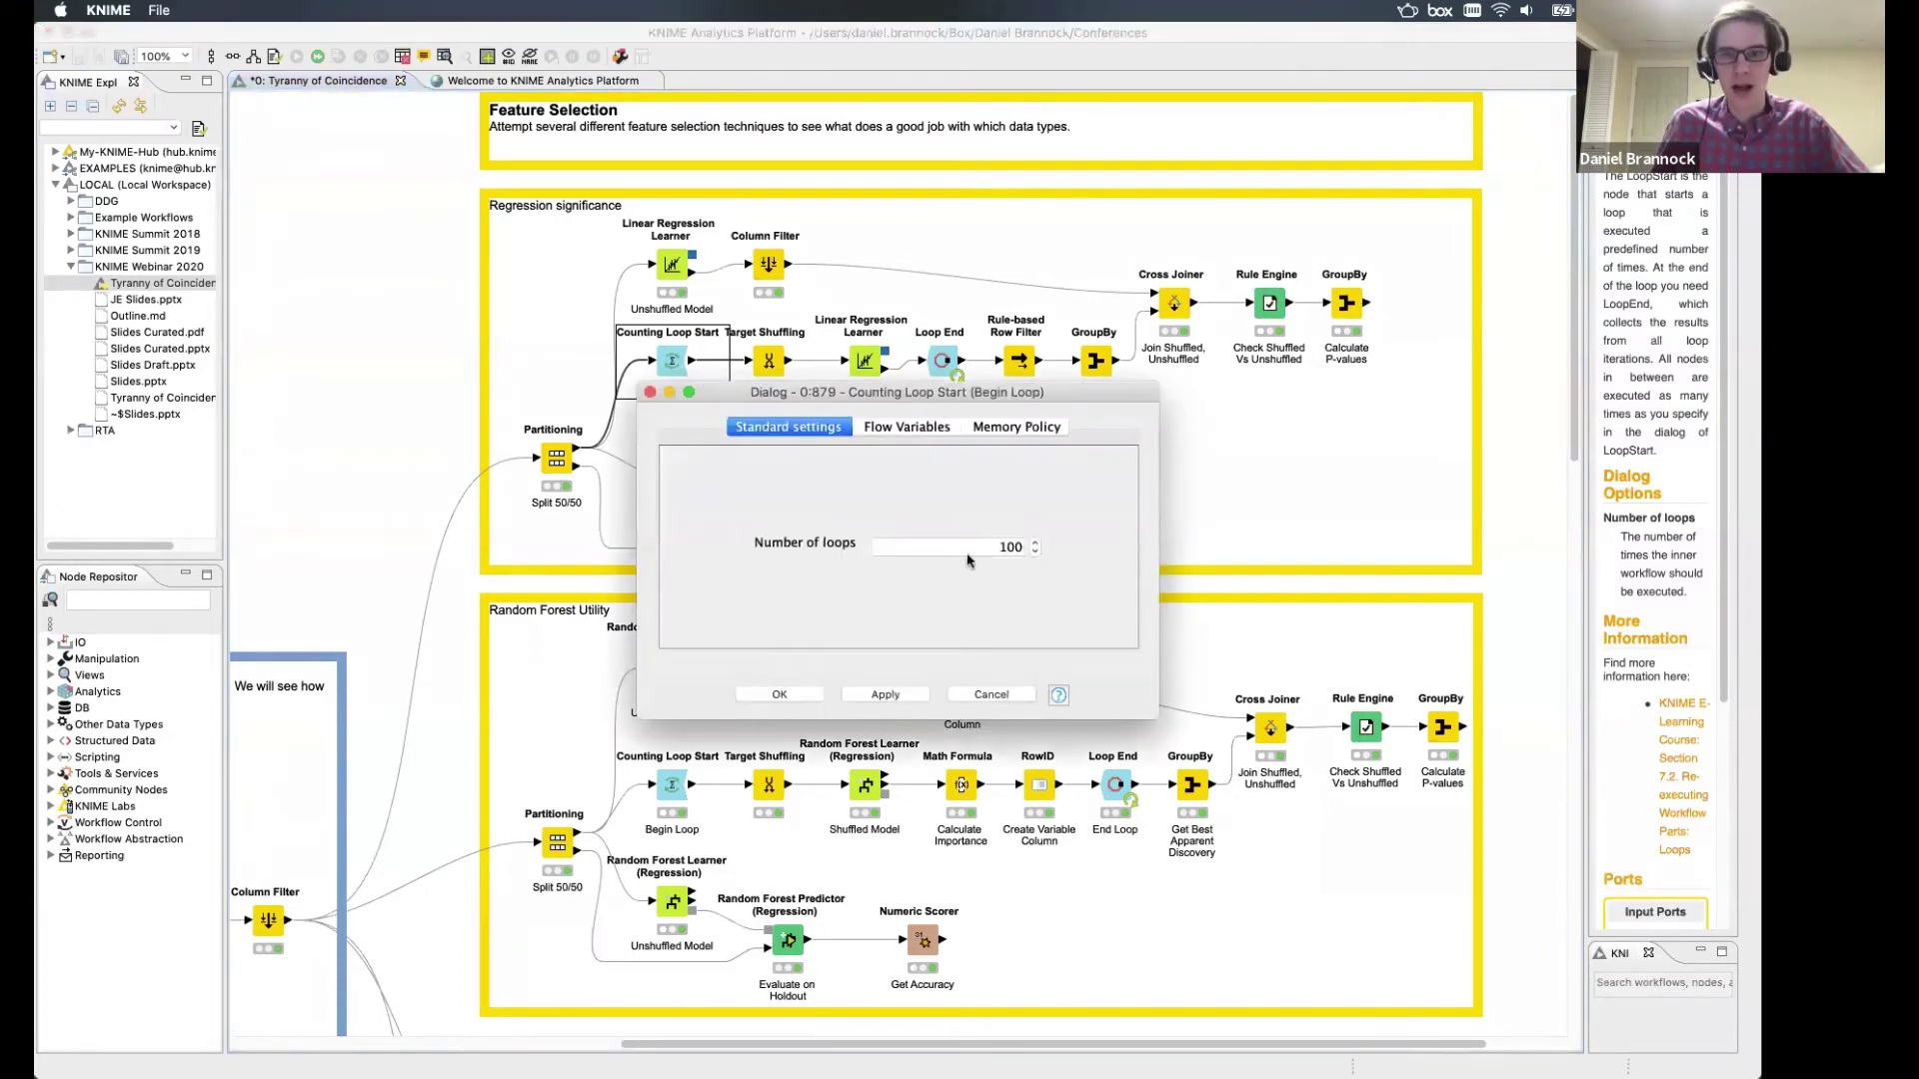
{"action": "left_click", "coordinate": [649, 395]}
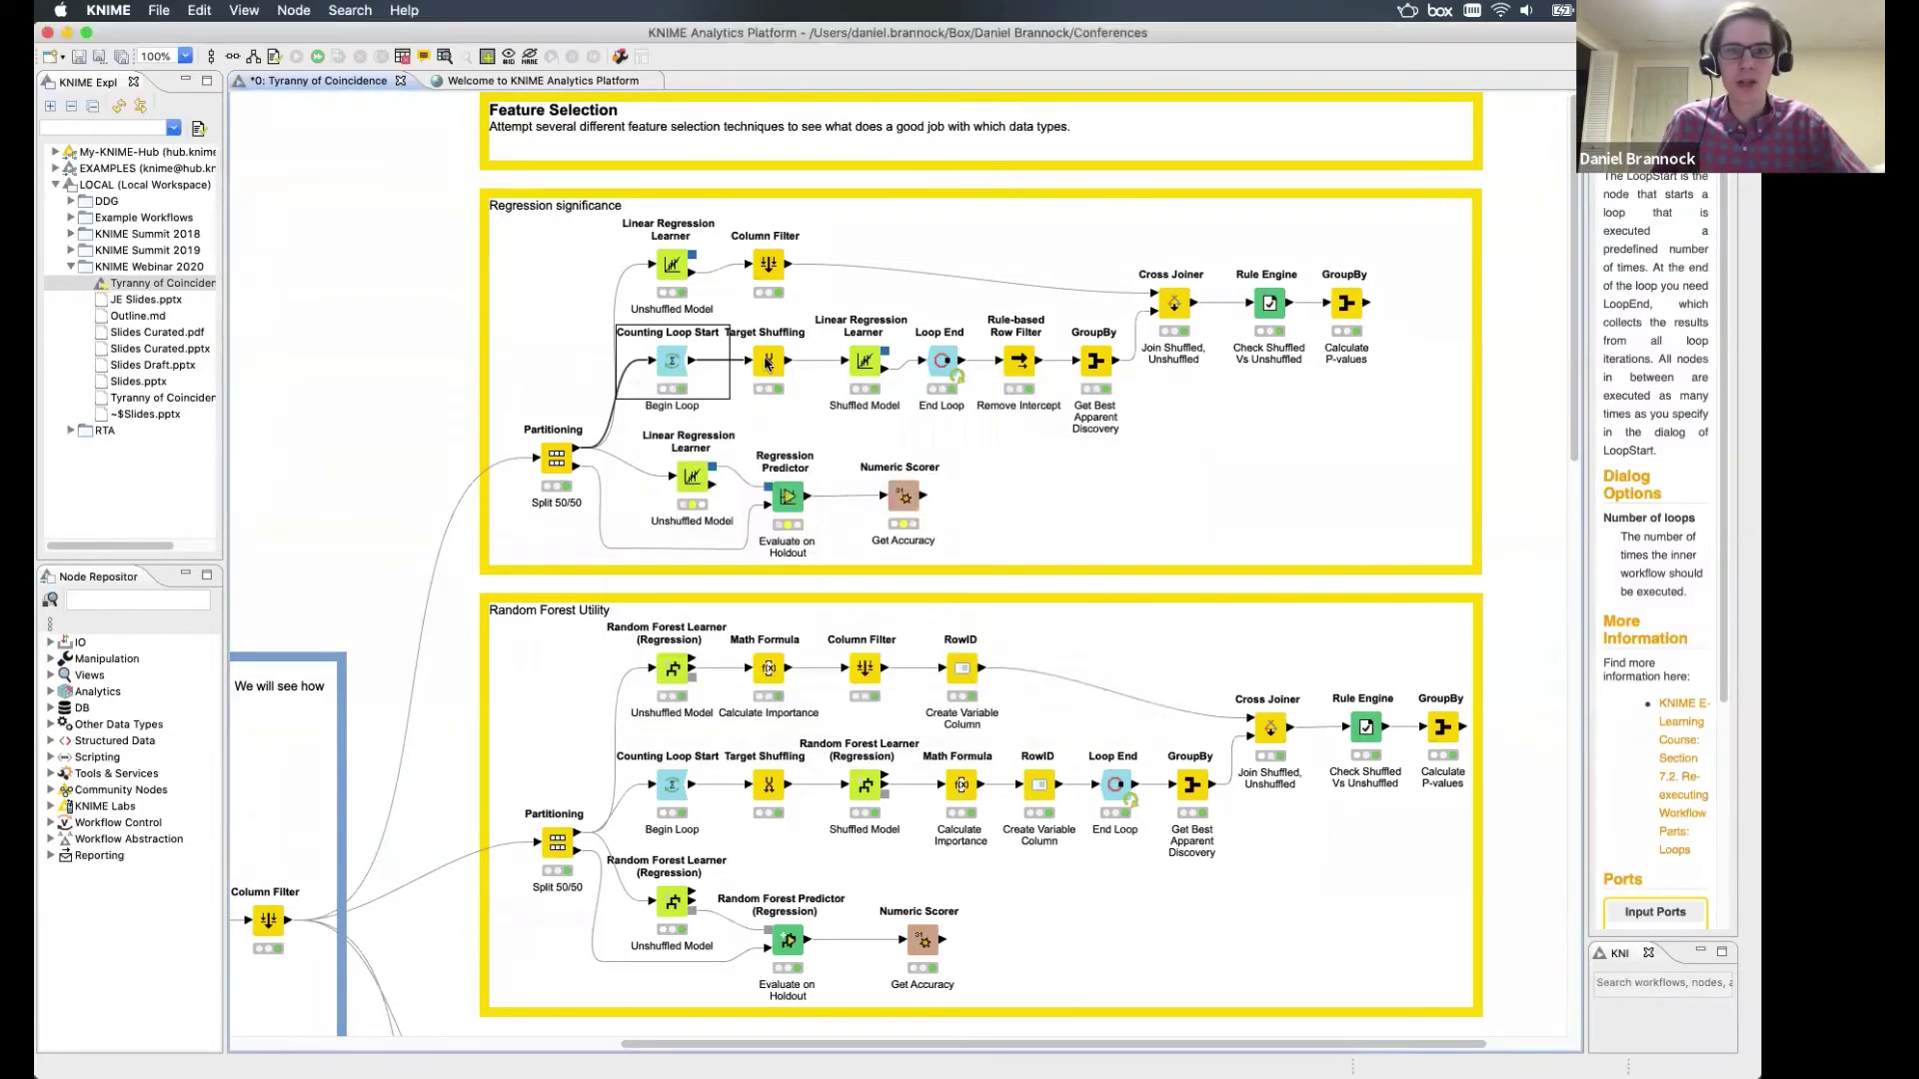
Check which column the Regression significance section's Target Shuffling node shuffles and its seed option, leaving the settings unchanged.
{"action": "left_click", "coordinate": [767, 362]}
{"action": "double_click", "coordinate": [768, 362]}
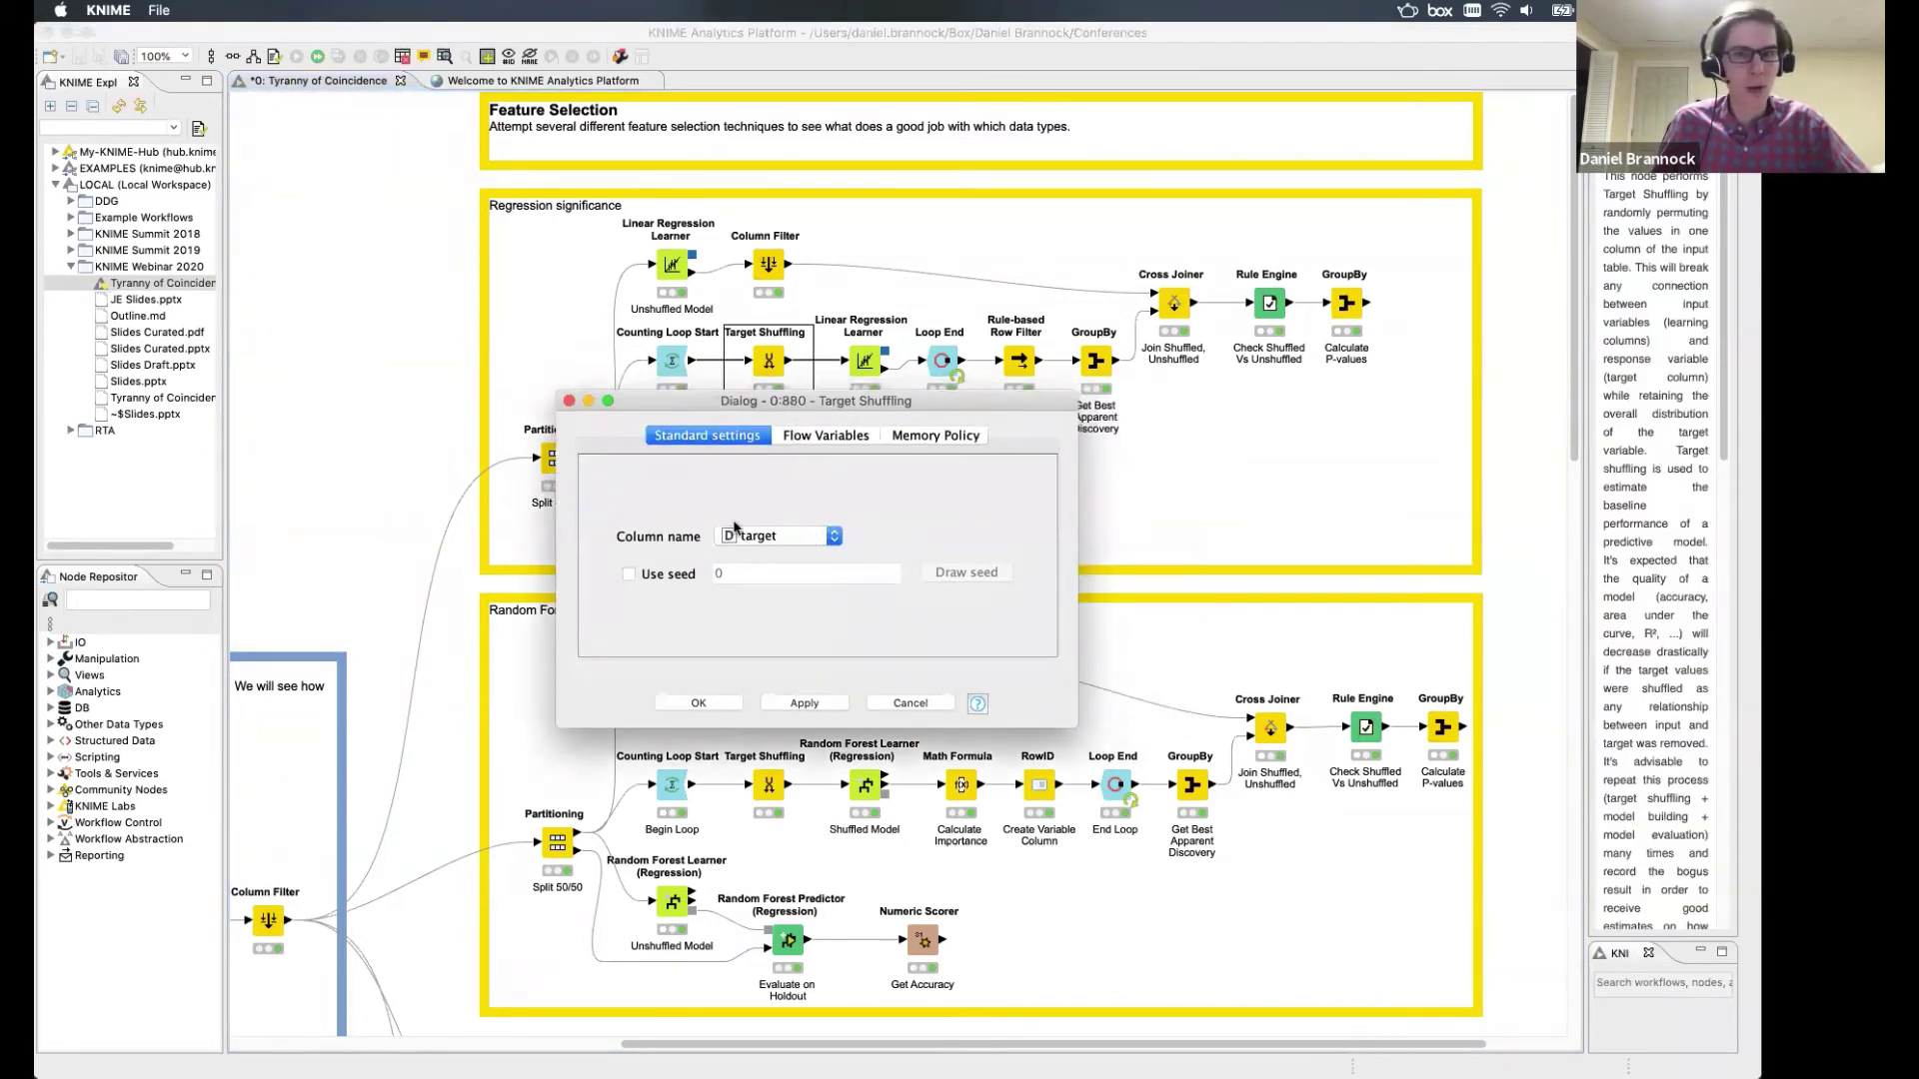
{"action": "key", "text": "Escape"}
View the Target Shuffling node's shuffled data, inspect the first values of the target column, and close the table.
{"action": "right_click", "coordinate": [770, 356]}
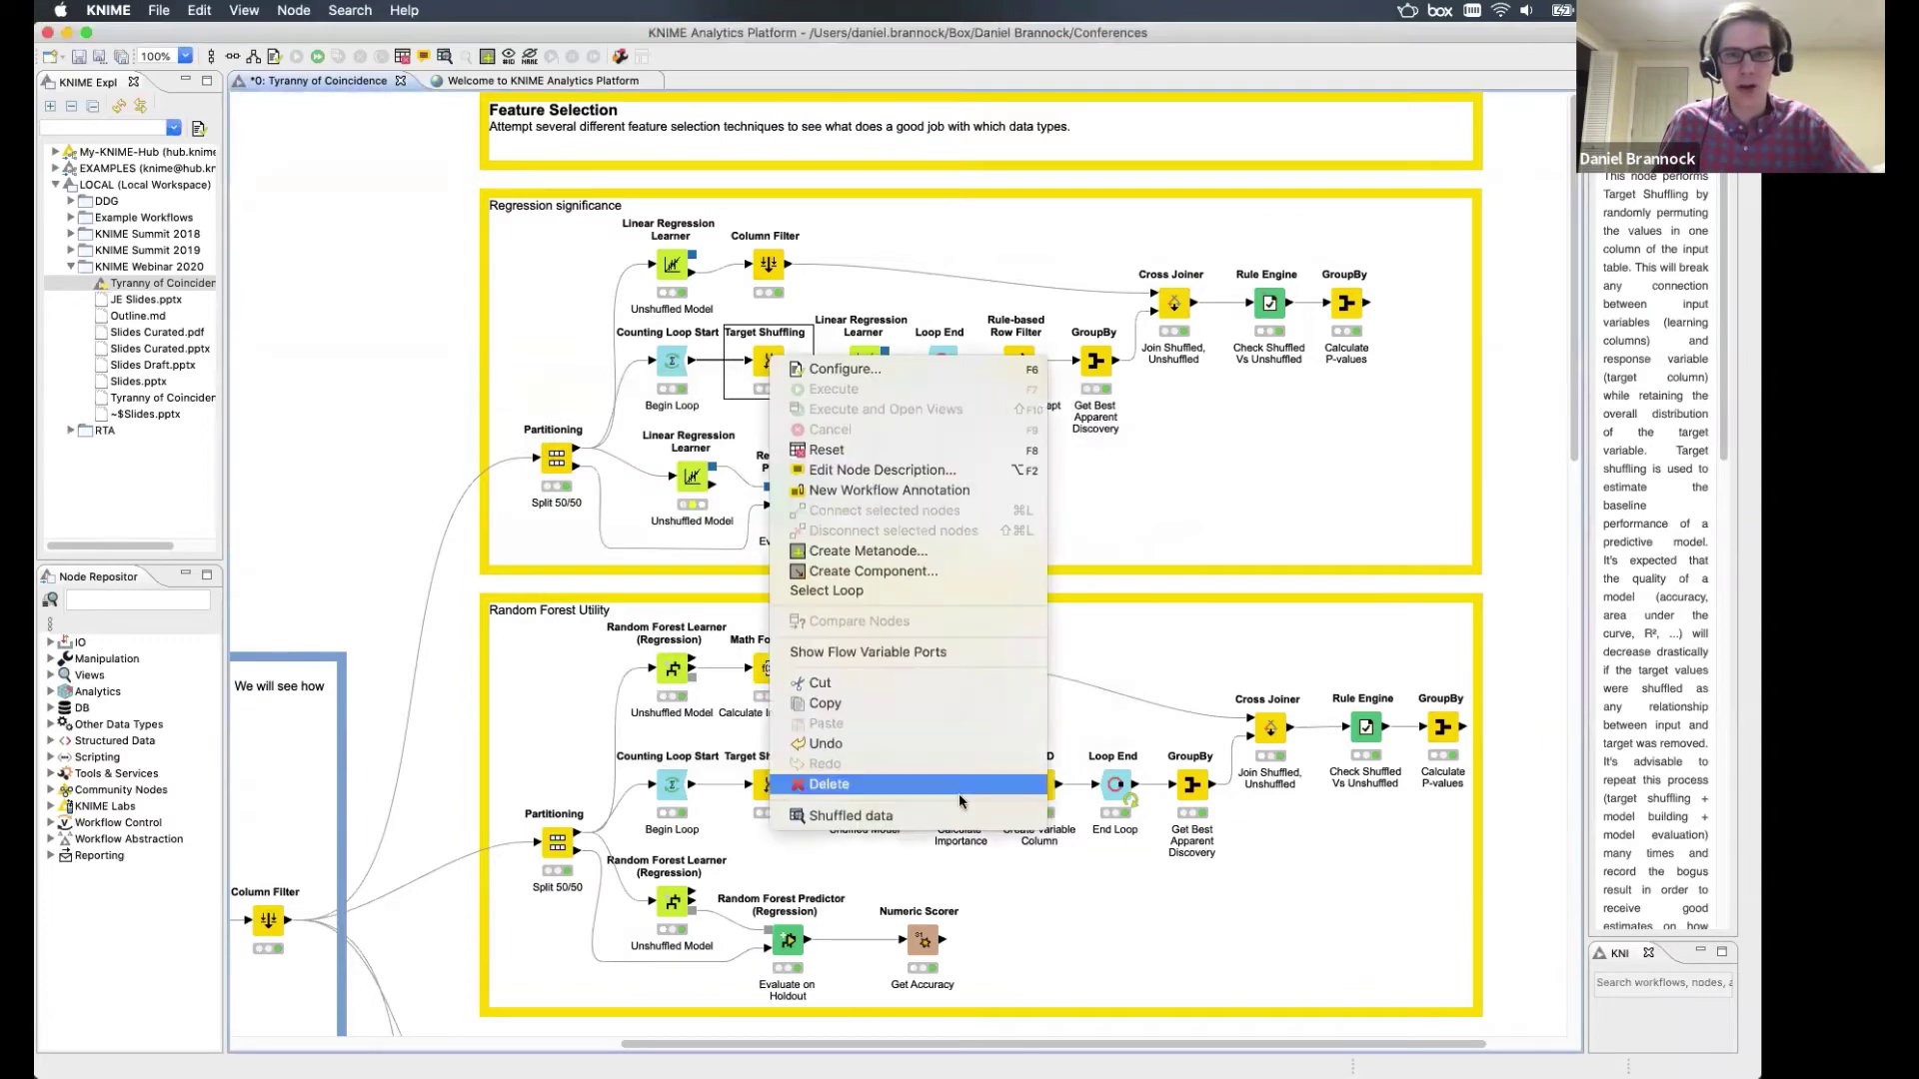
{"action": "left_click", "coordinate": [966, 800]}
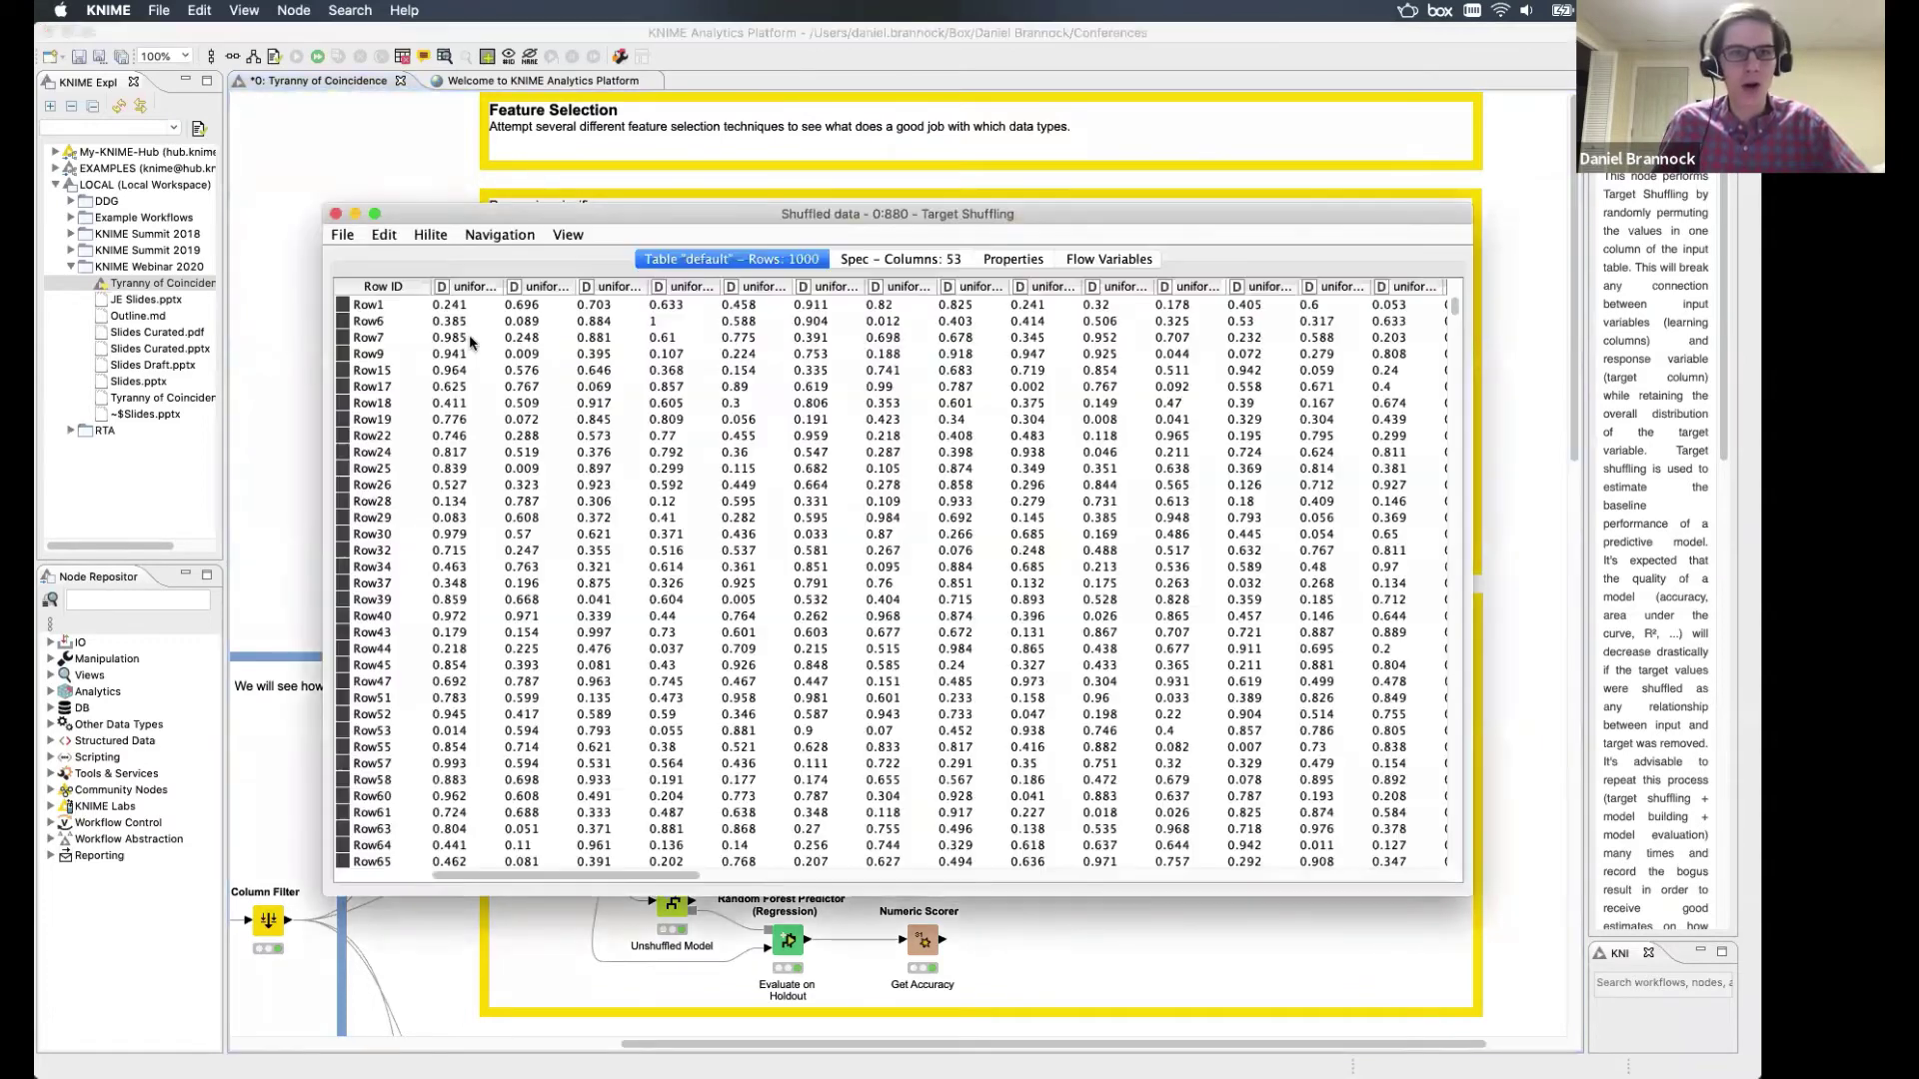
{"action": "left_click", "coordinate": [1203, 468]}
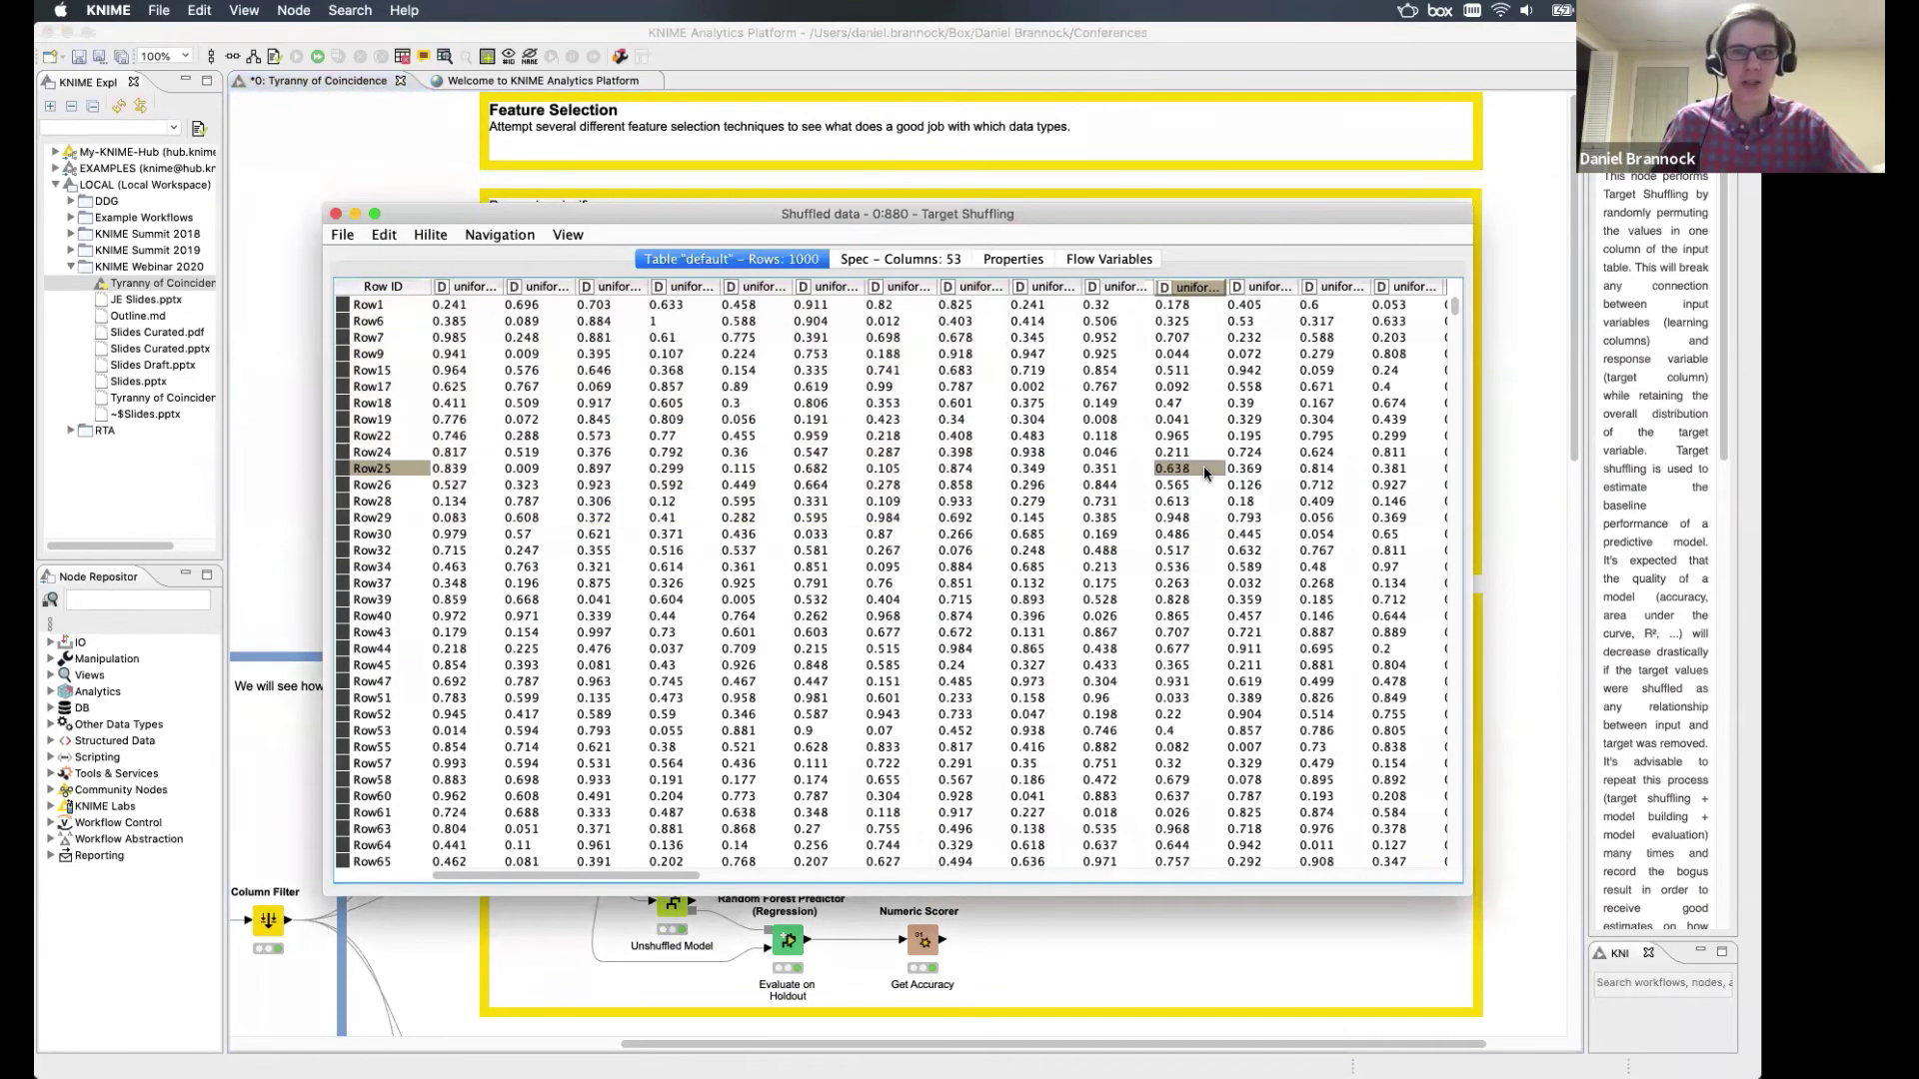
{"action": "scroll", "coordinate": [1204, 468], "scroll_direction": "right", "scroll_amount": 1}
{"action": "scroll", "coordinate": [1203, 466], "scroll_direction": "right", "scroll_amount": 10}
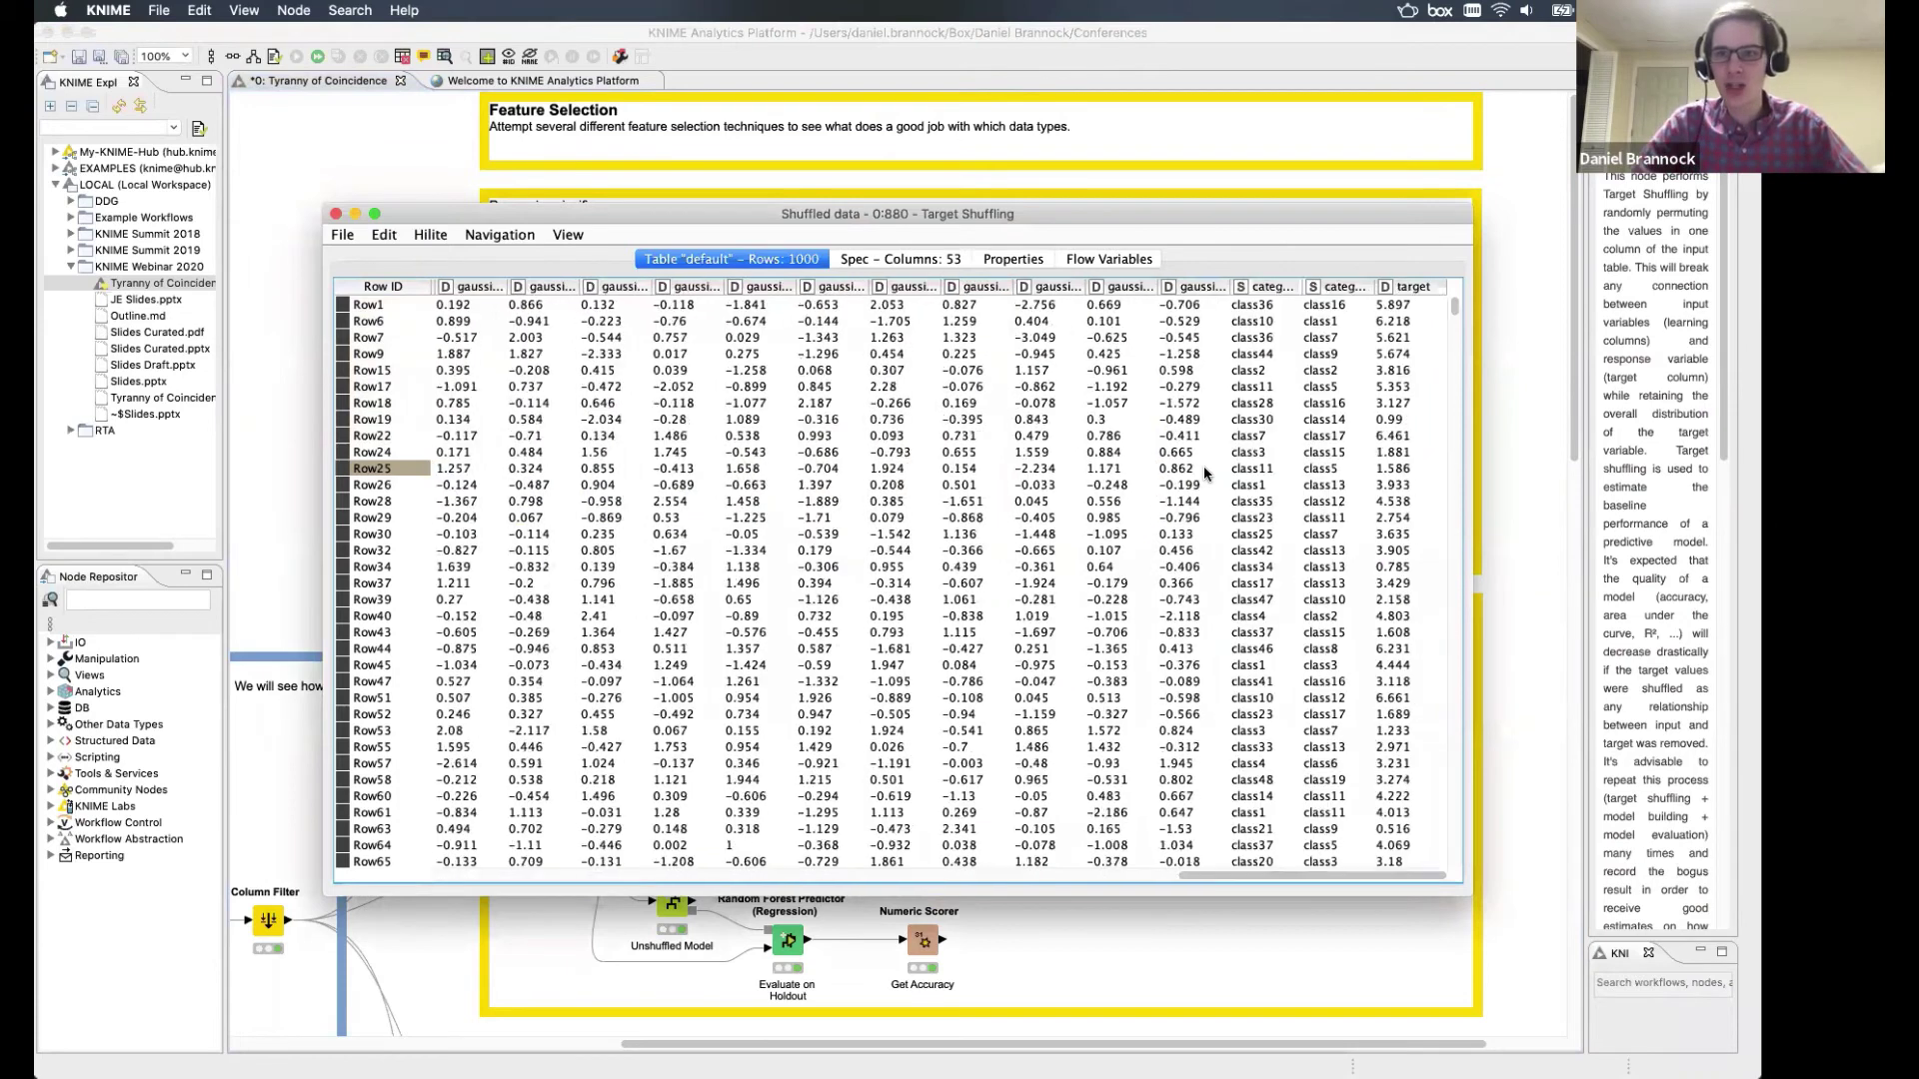
{"action": "left_click", "coordinate": [1414, 287]}
{"action": "left_click", "coordinate": [1396, 328]}
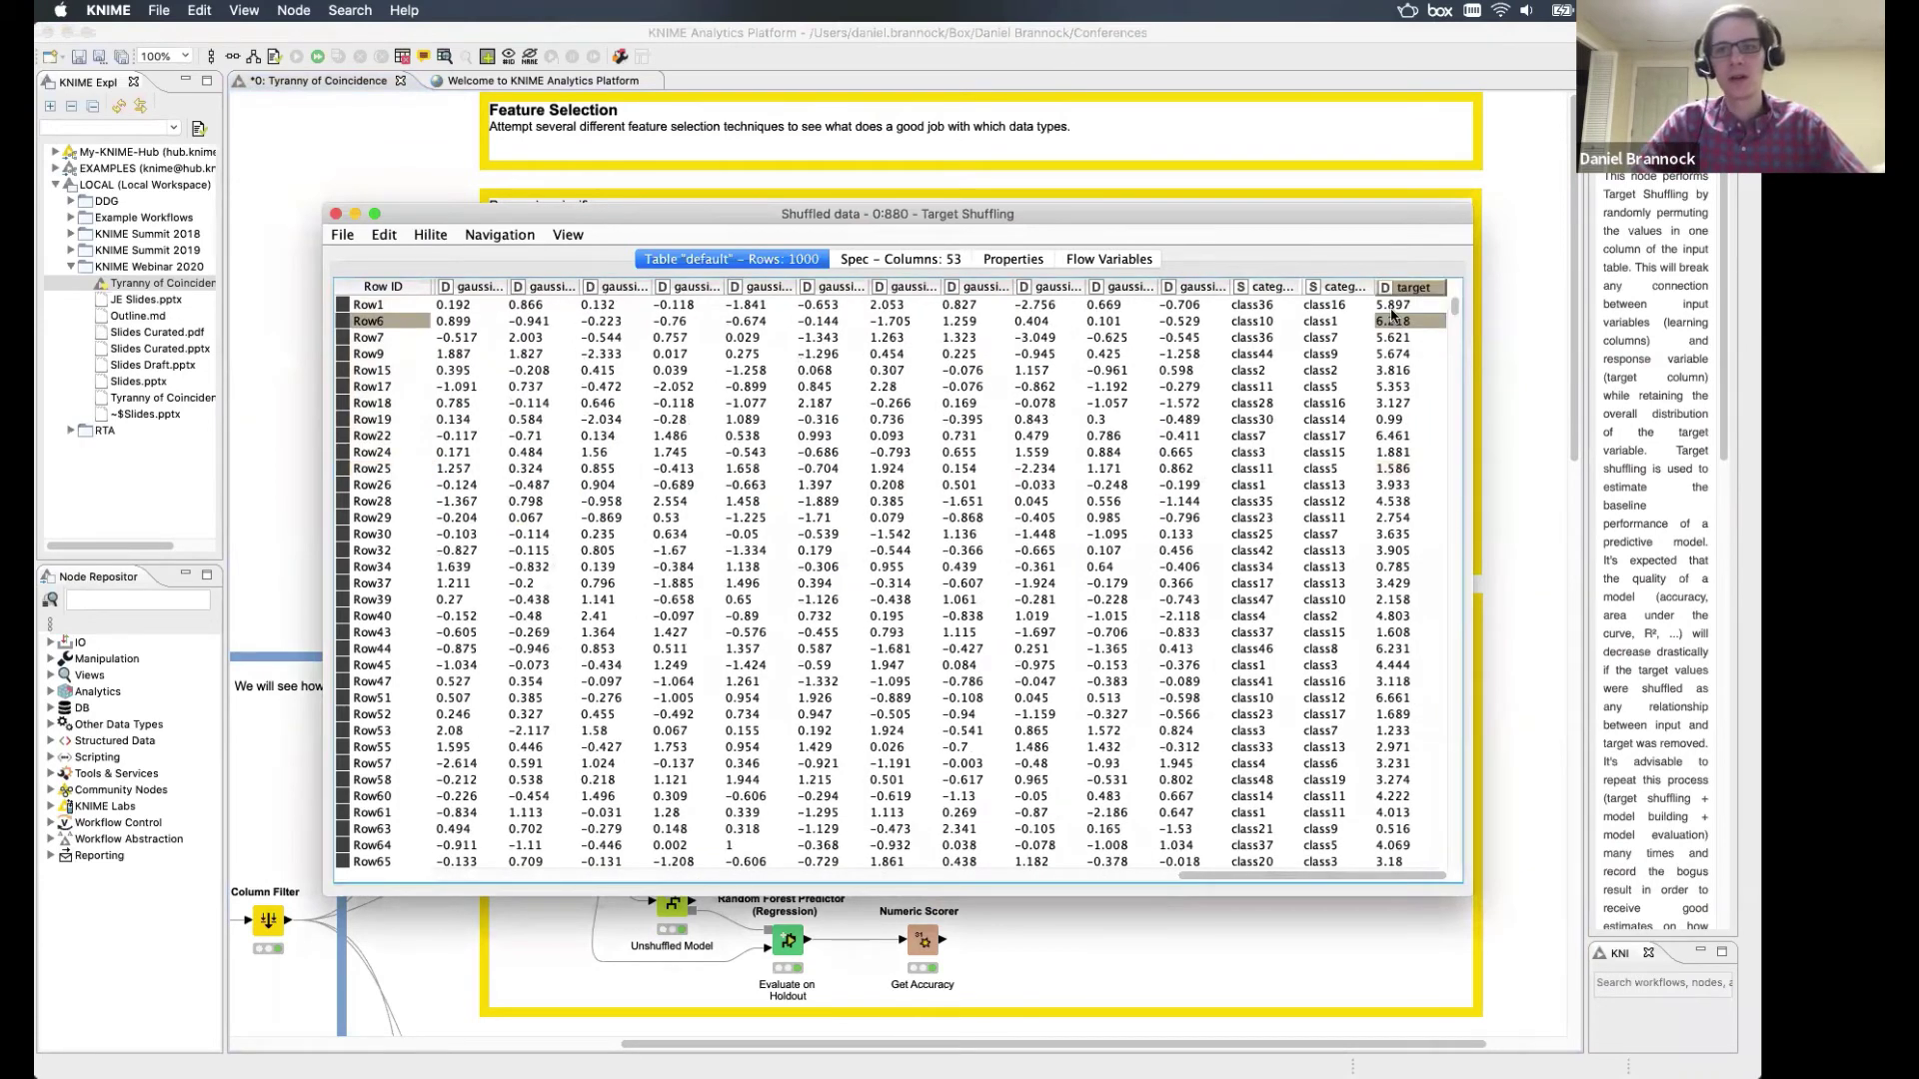
{"action": "left_click", "coordinate": [1394, 306]}
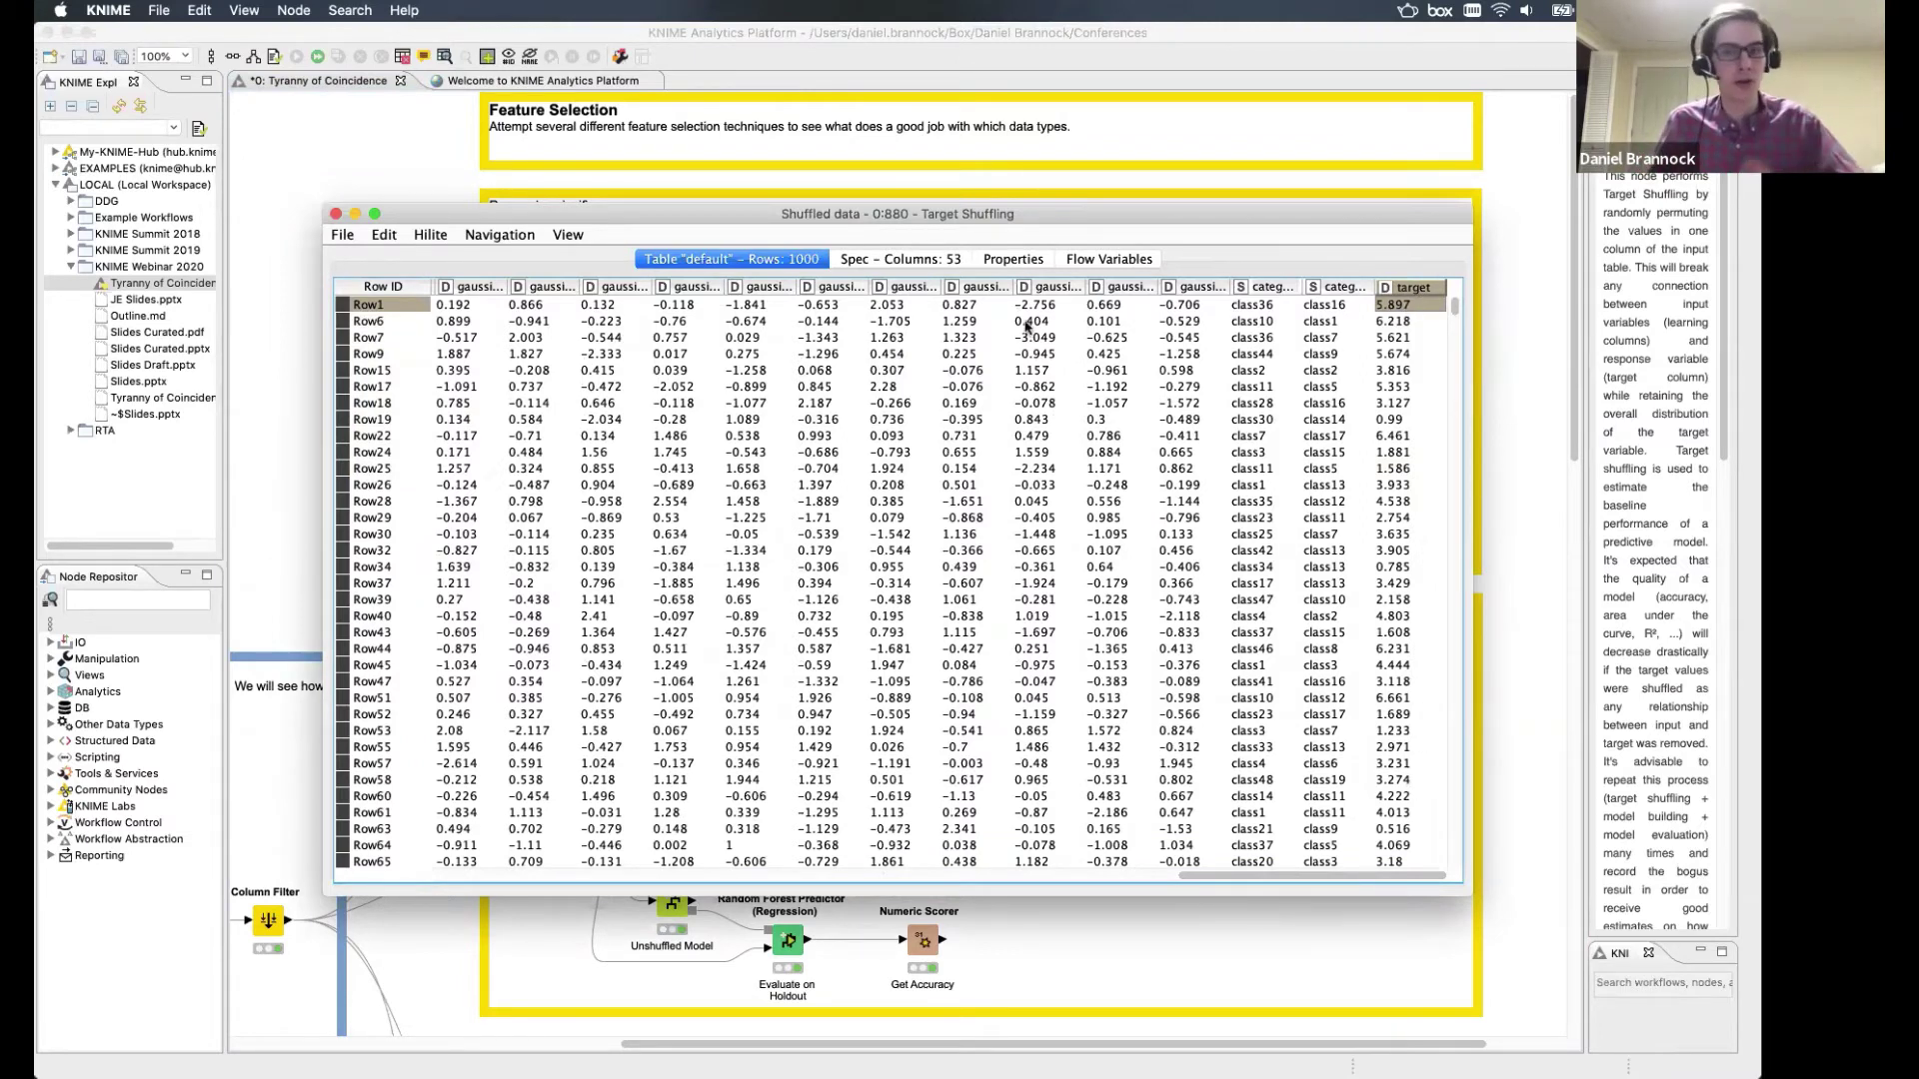
{"action": "left_click", "coordinate": [336, 214]}
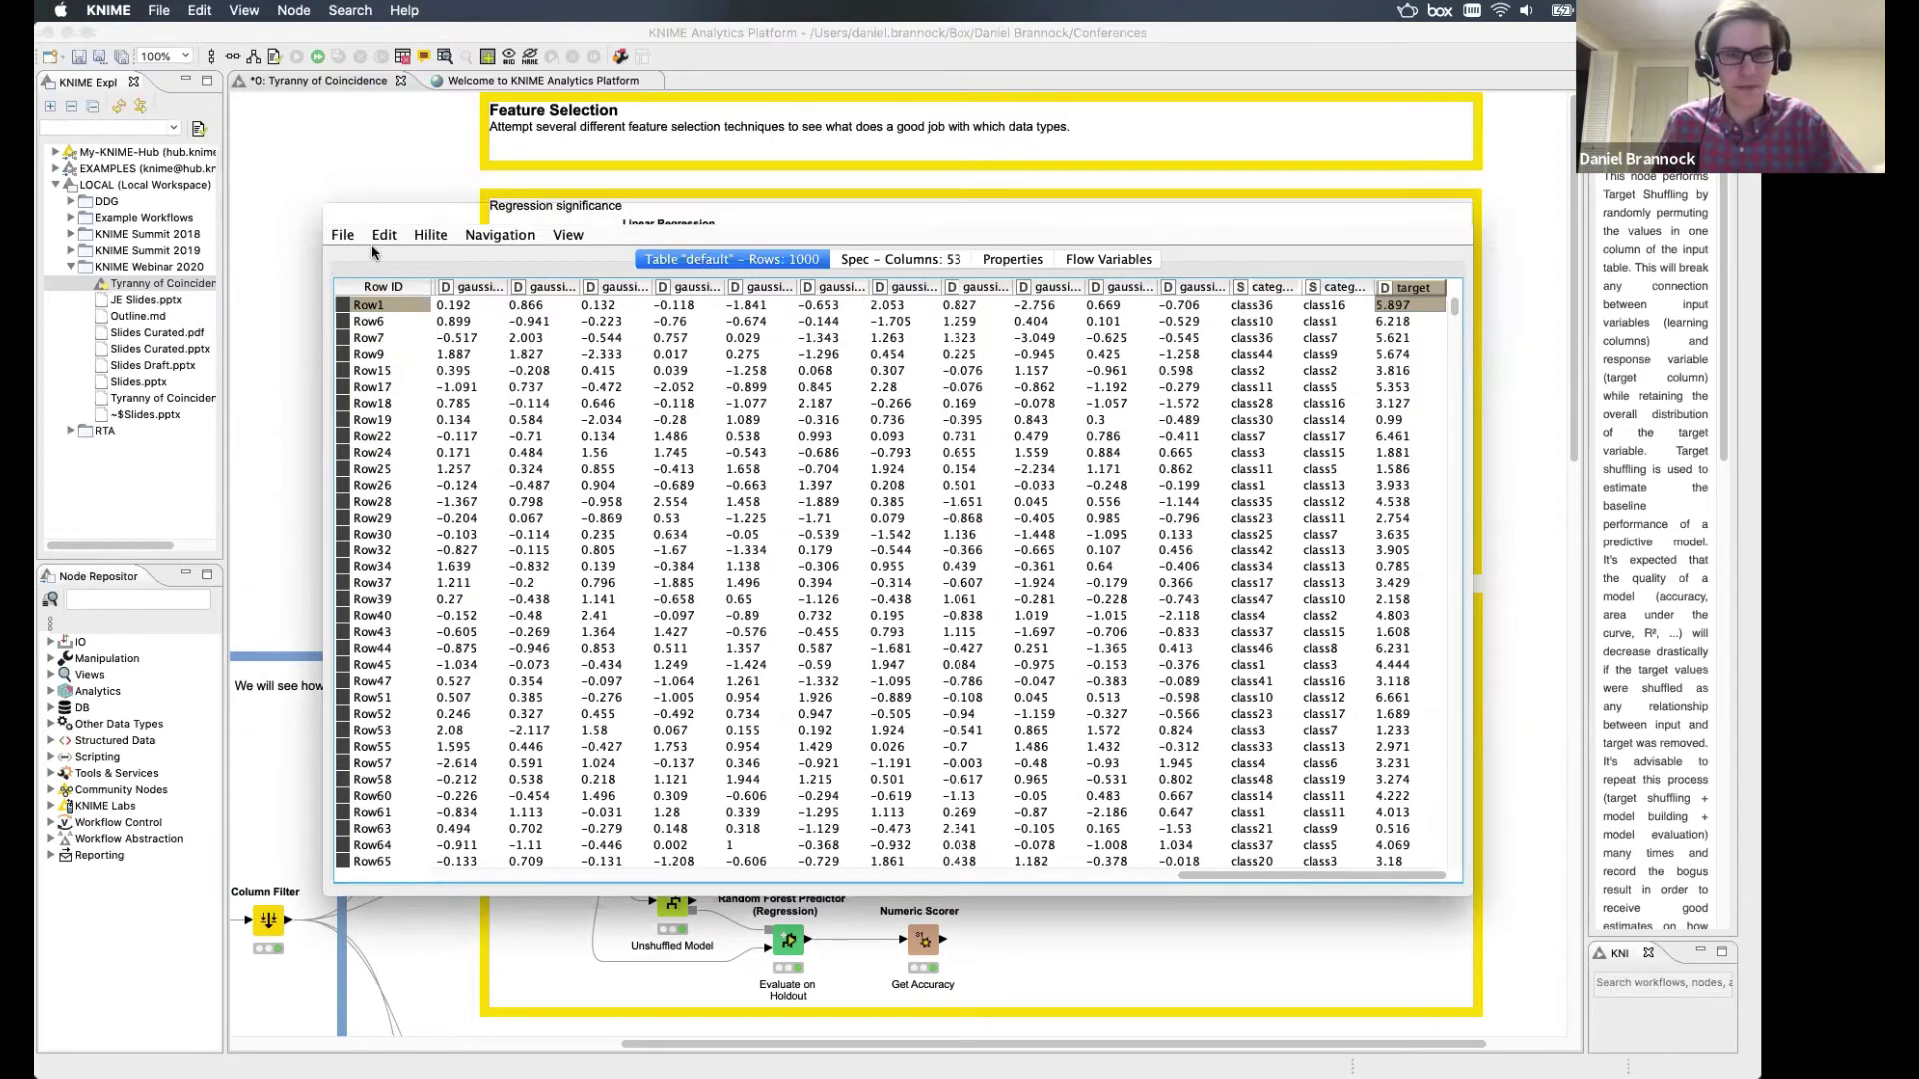
Follow the shuffled branch to the Get Best Apparent Discovery GroupBy and review its group column and P>|t| aggregation without saving changes.
{"action": "left_click", "coordinate": [867, 362]}
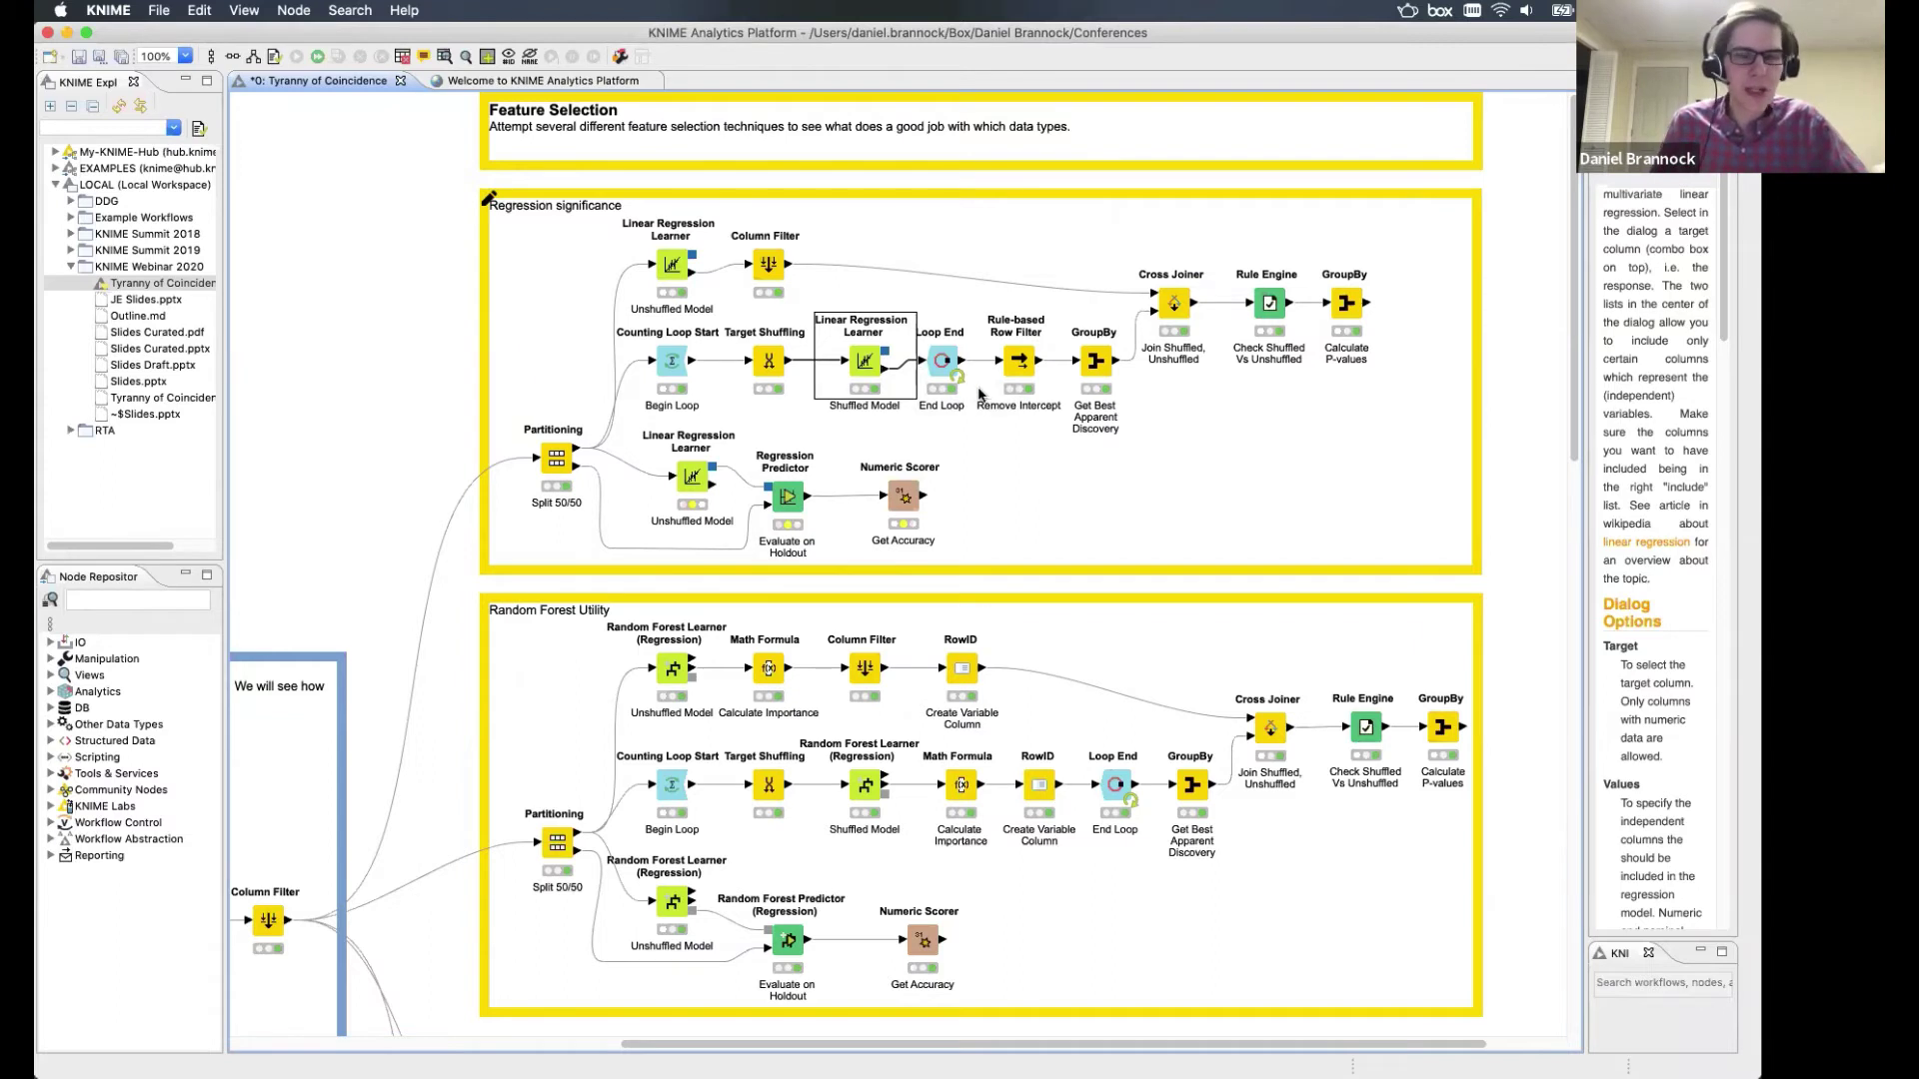
{"action": "left_click", "coordinate": [1024, 363]}
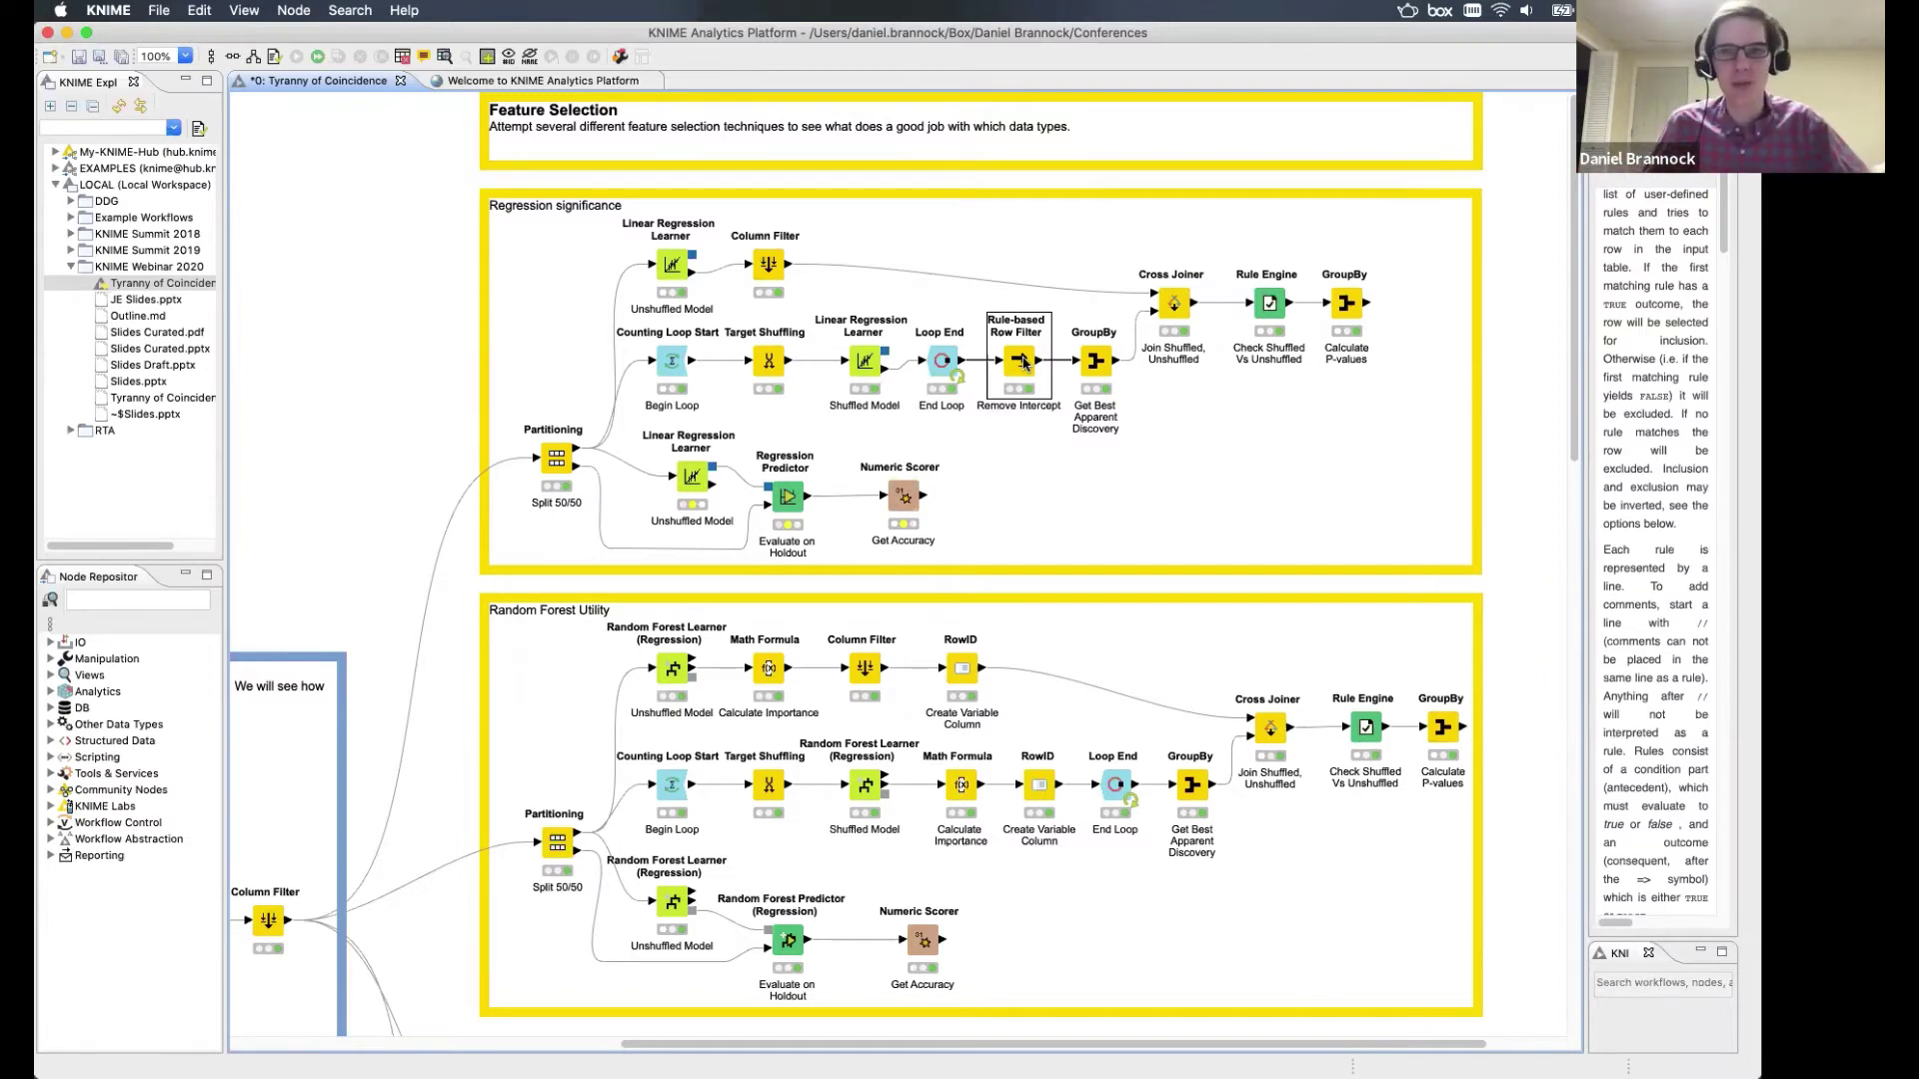
{"action": "left_click", "coordinate": [1096, 363]}
{"action": "double_click", "coordinate": [1096, 362]}
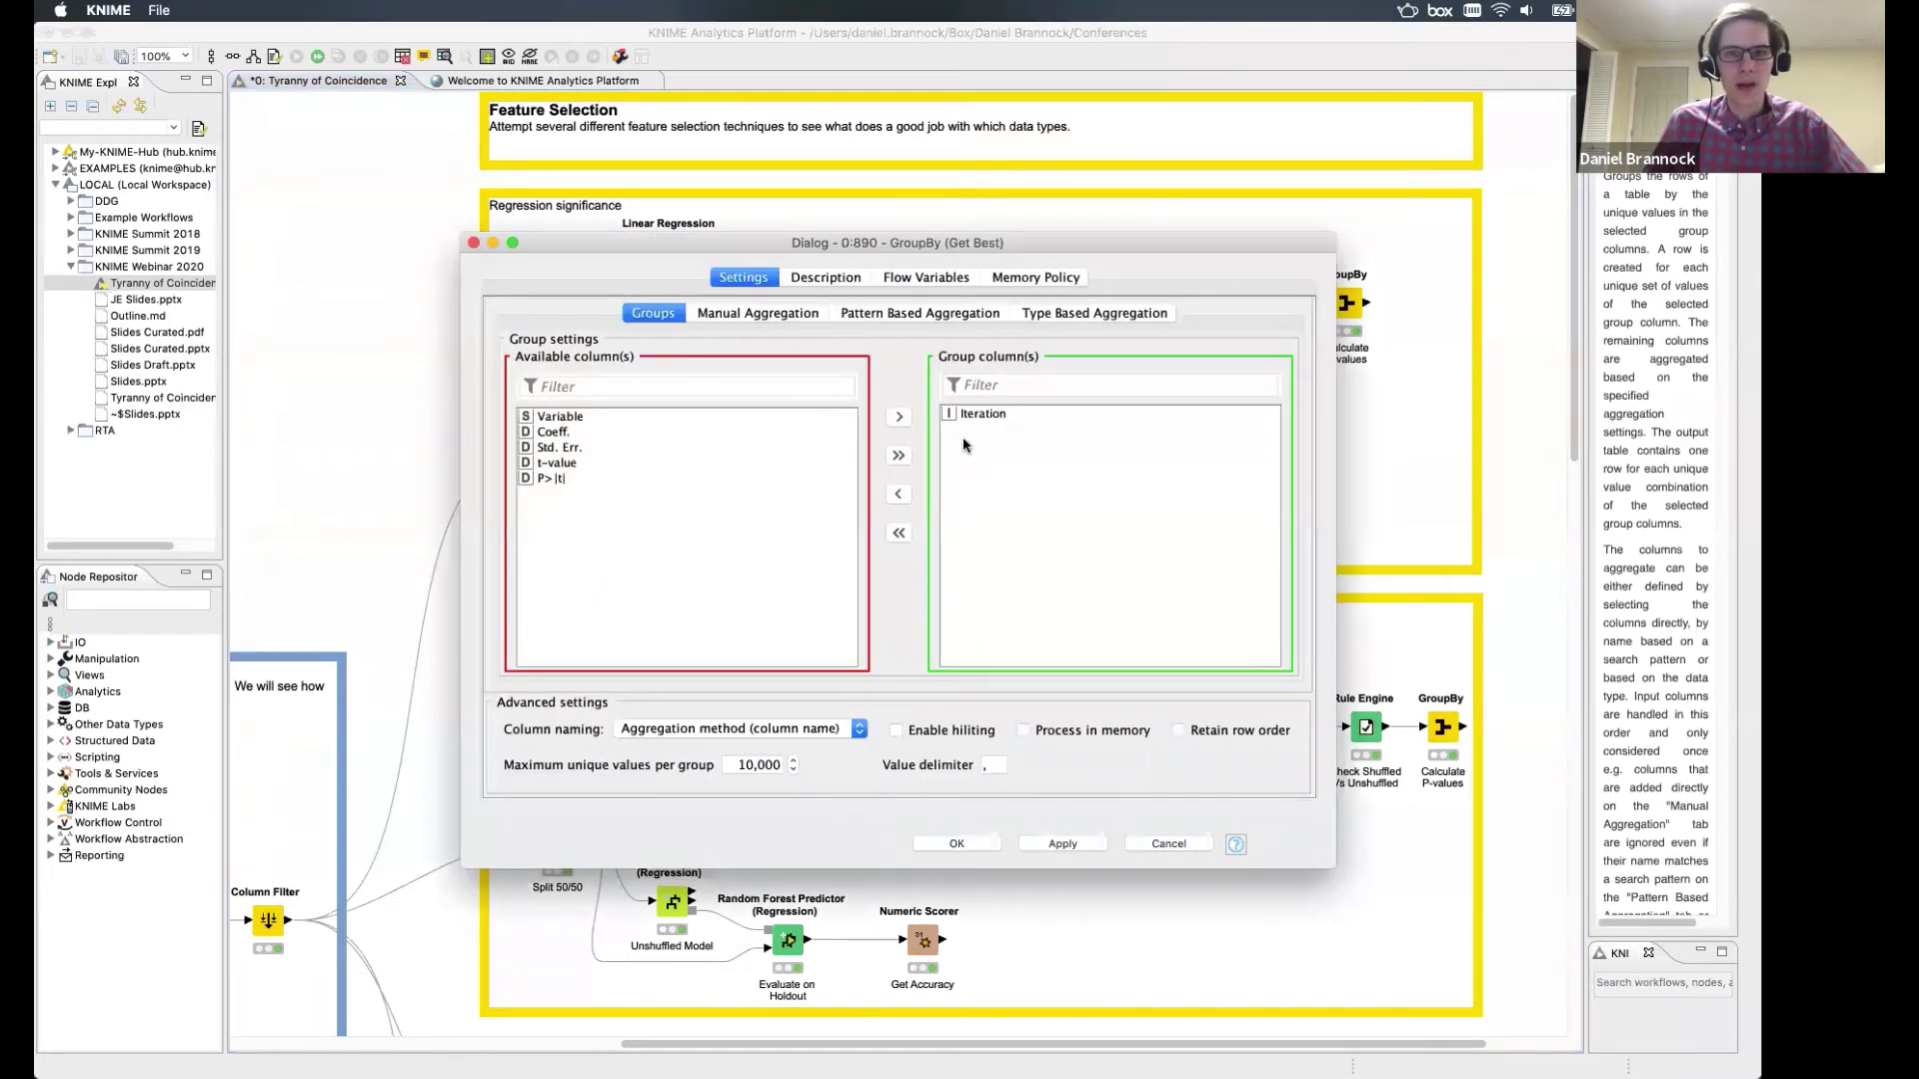
{"action": "left_click", "coordinate": [987, 416]}
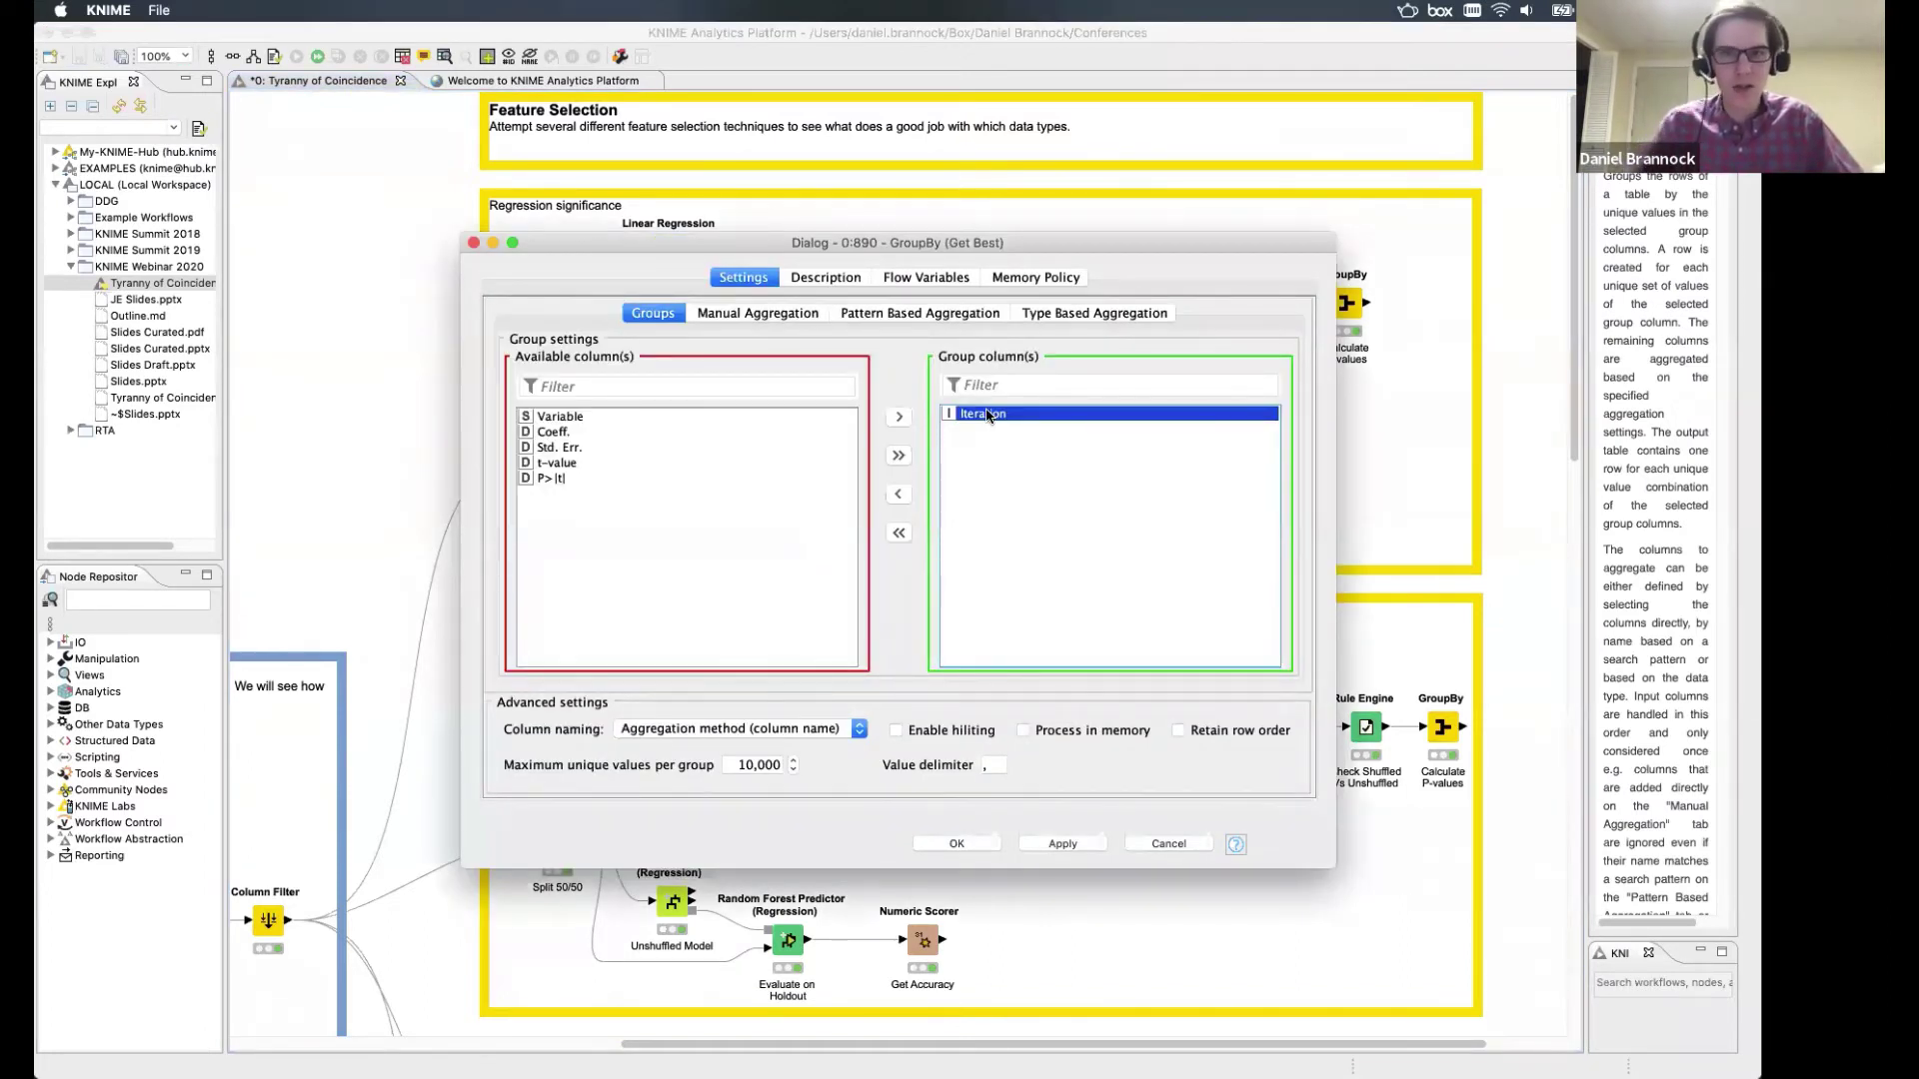
{"action": "left_click", "coordinate": [722, 316]}
{"action": "left_click", "coordinate": [1048, 397]}
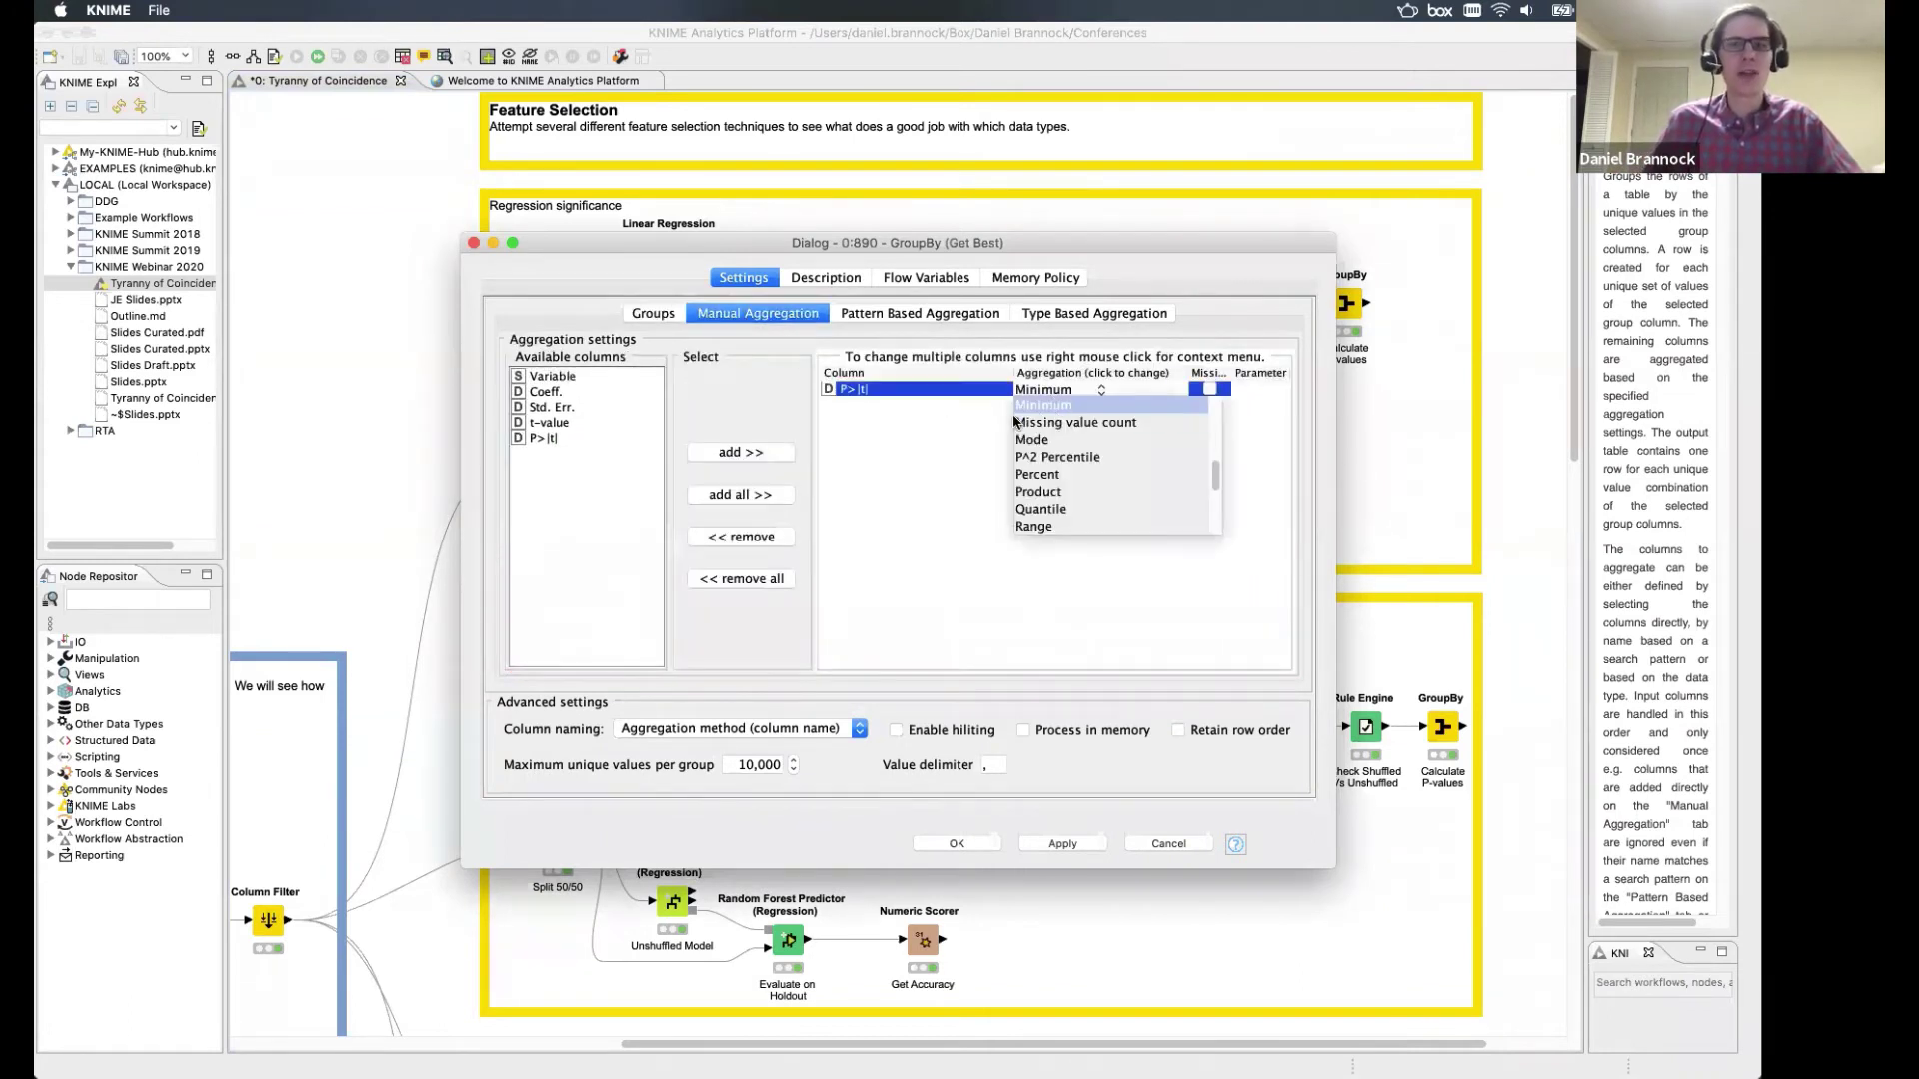
{"action": "left_click", "coordinate": [948, 440]}
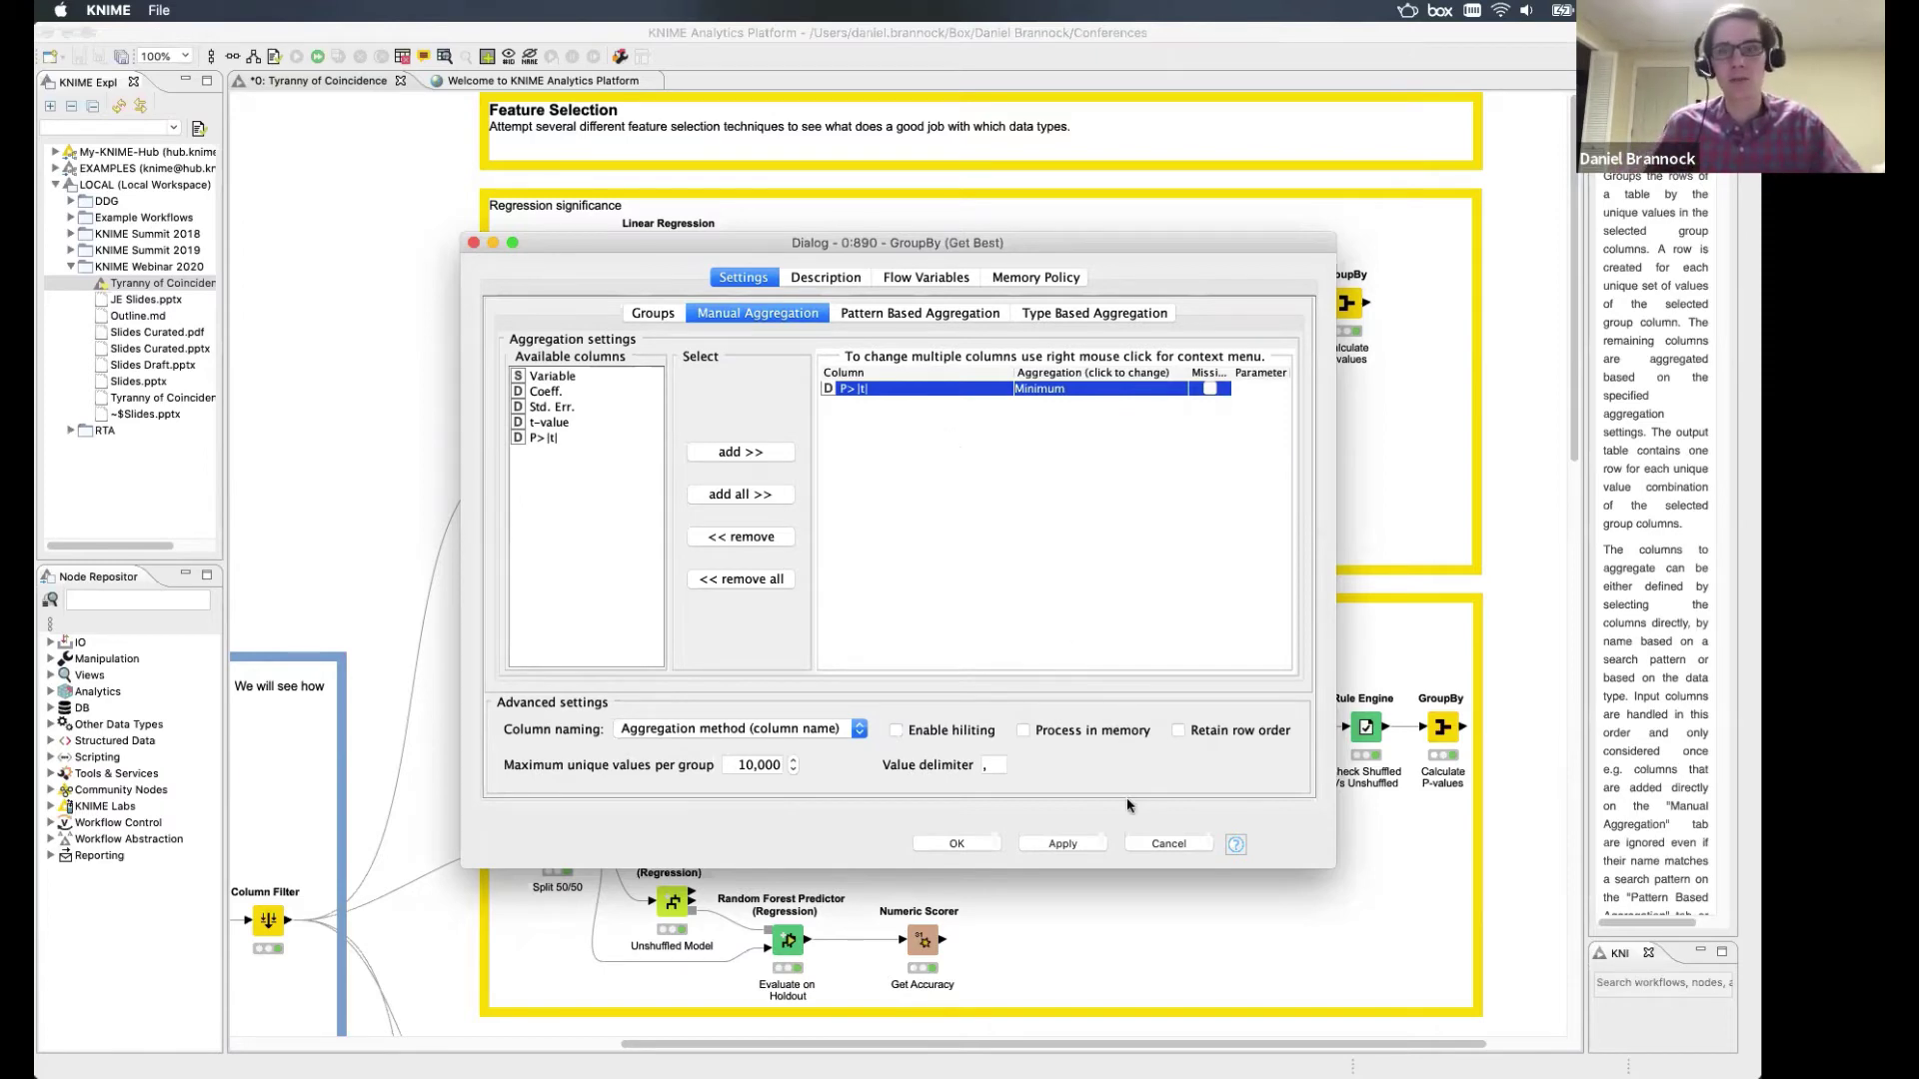
{"action": "left_click", "coordinate": [1159, 844]}
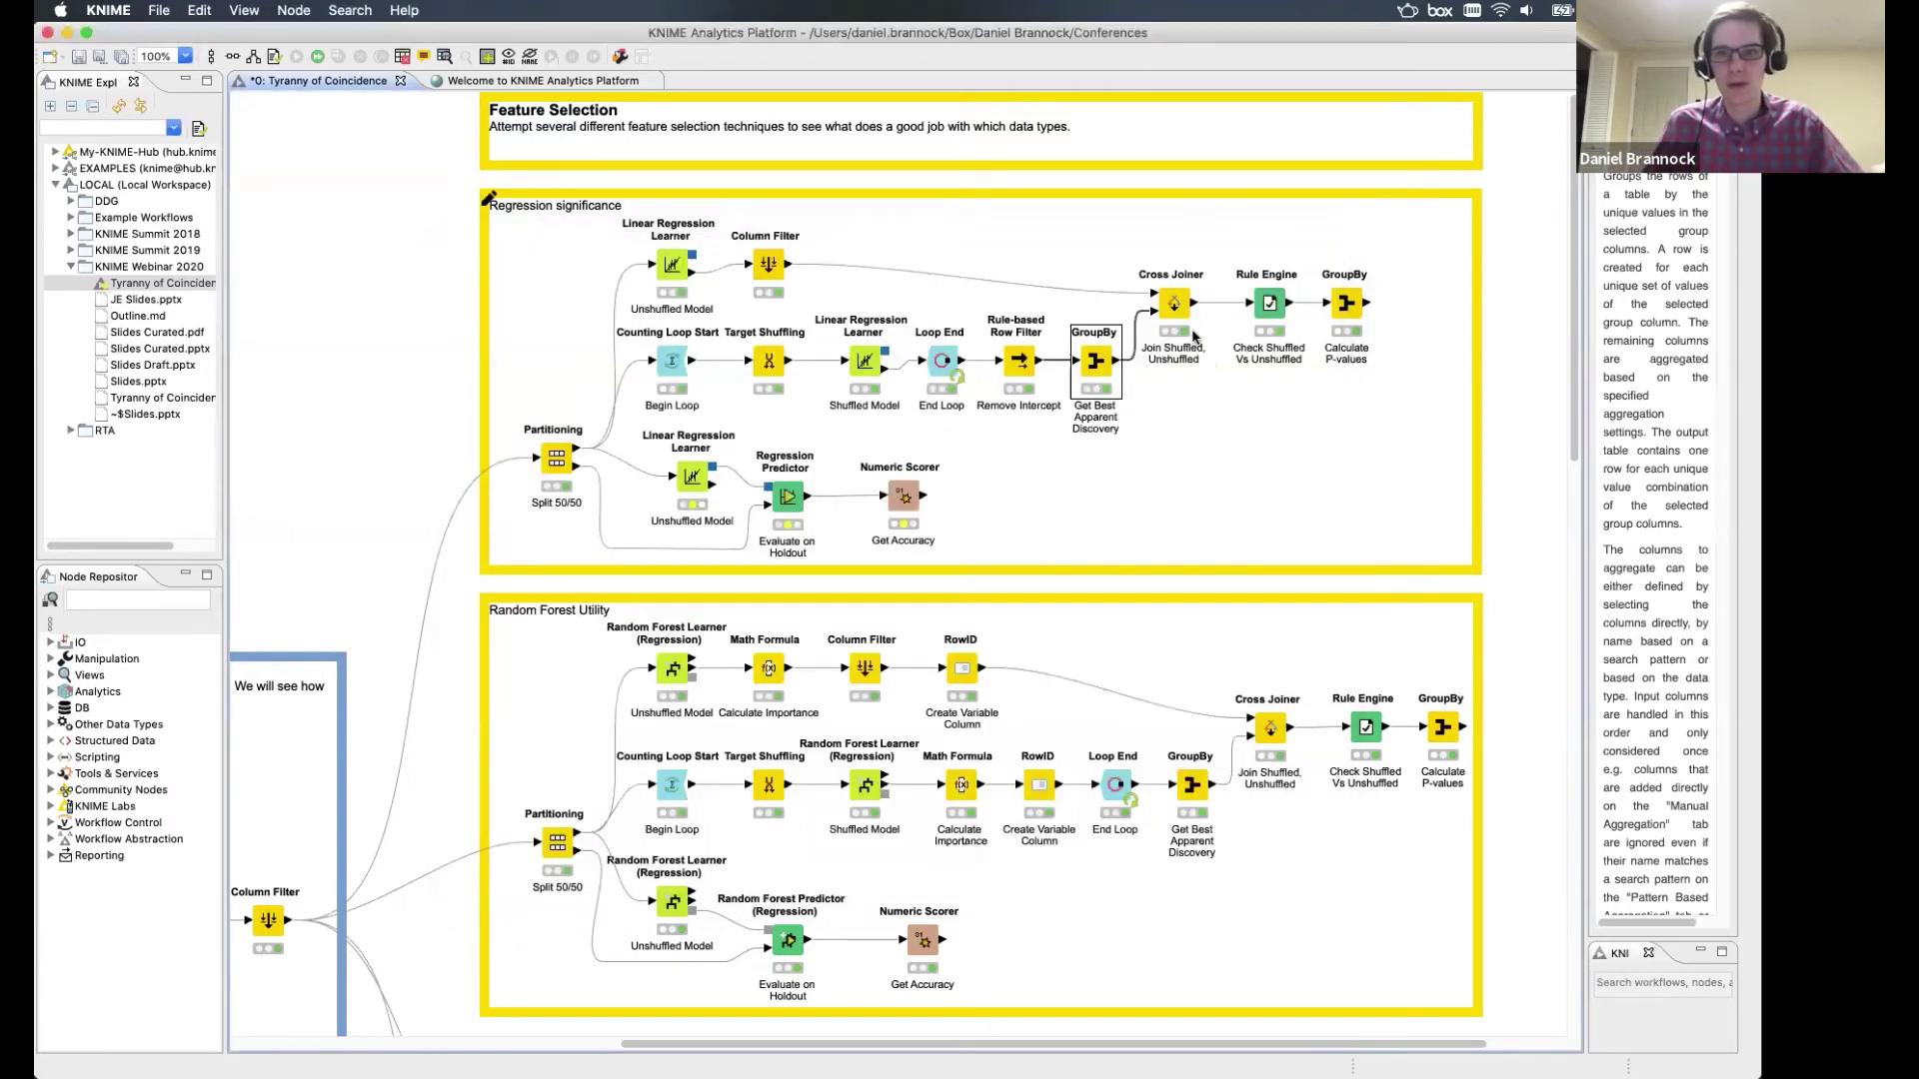
View the group table of the Regression significance section's Calculate P-values GroupBy, sorted ascending by significance.
{"action": "left_click", "coordinate": [1290, 325]}
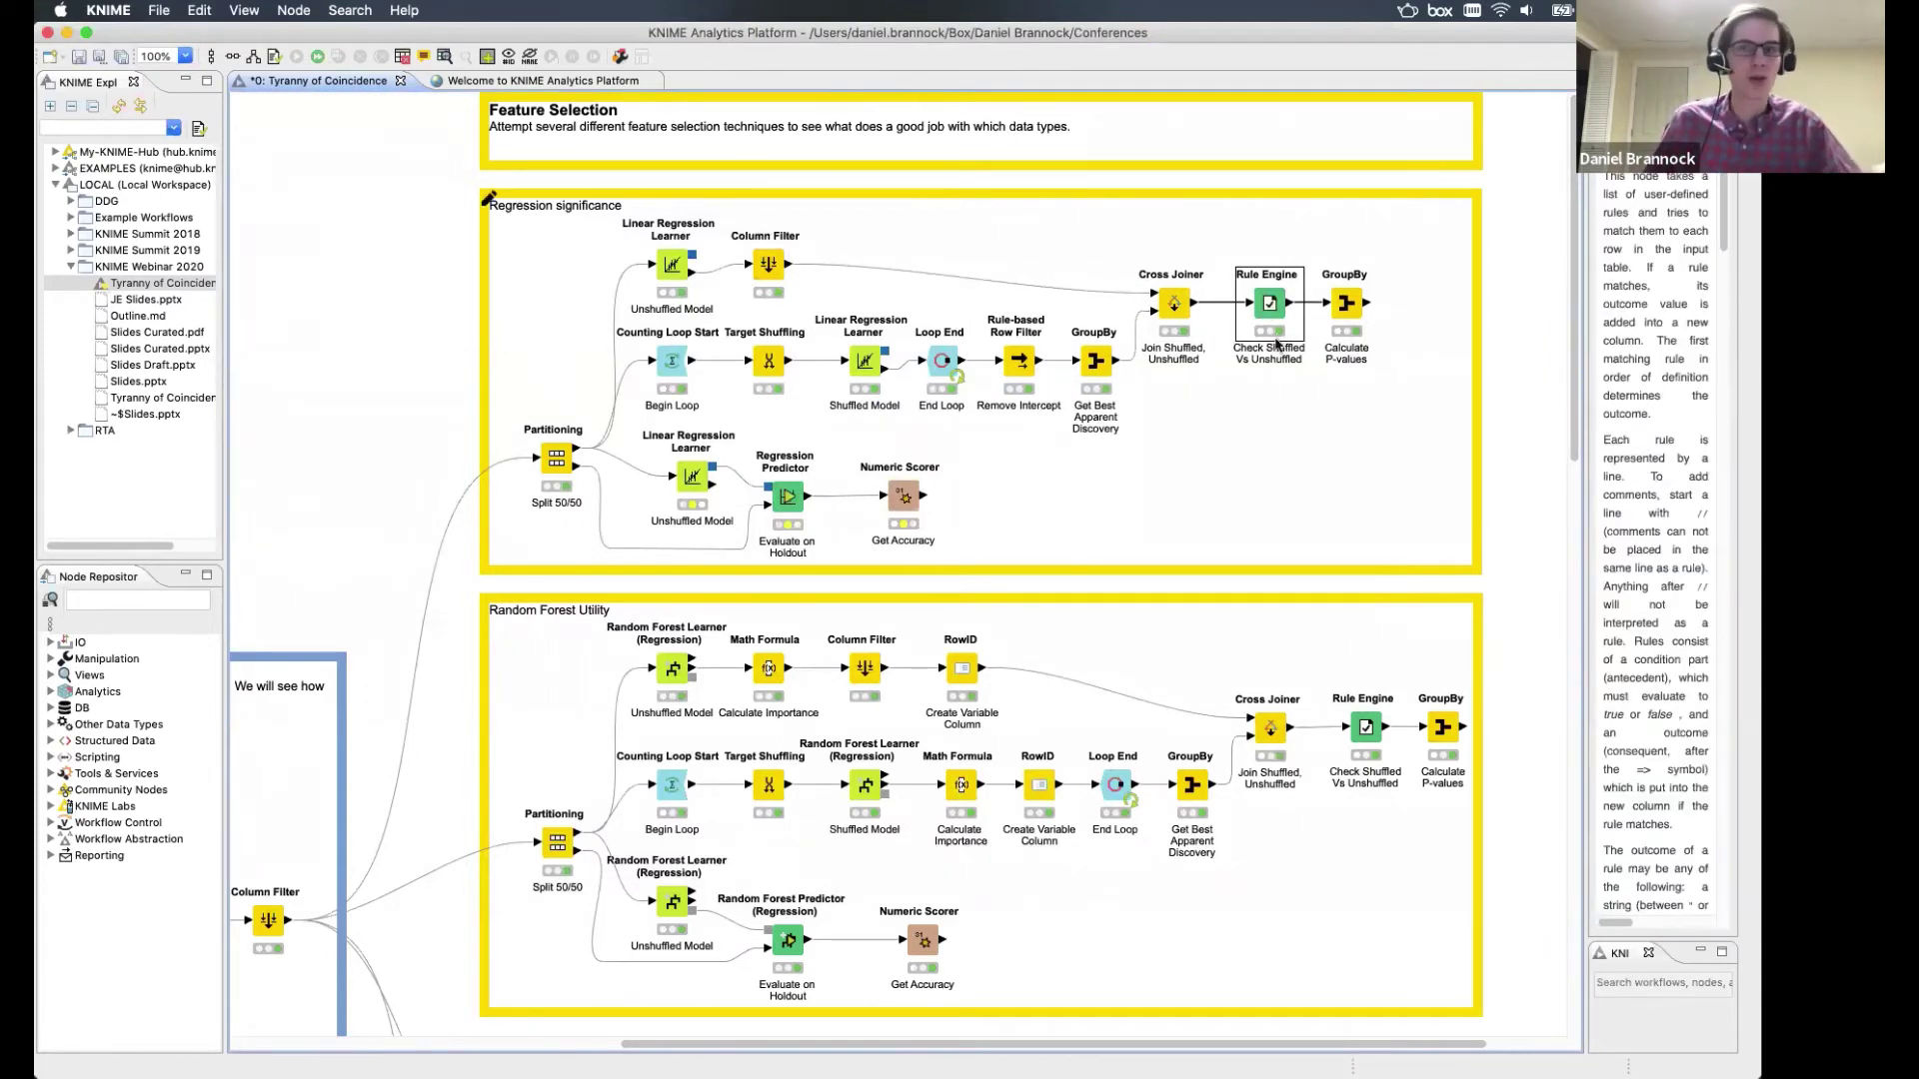
{"action": "left_click", "coordinate": [1347, 306]}
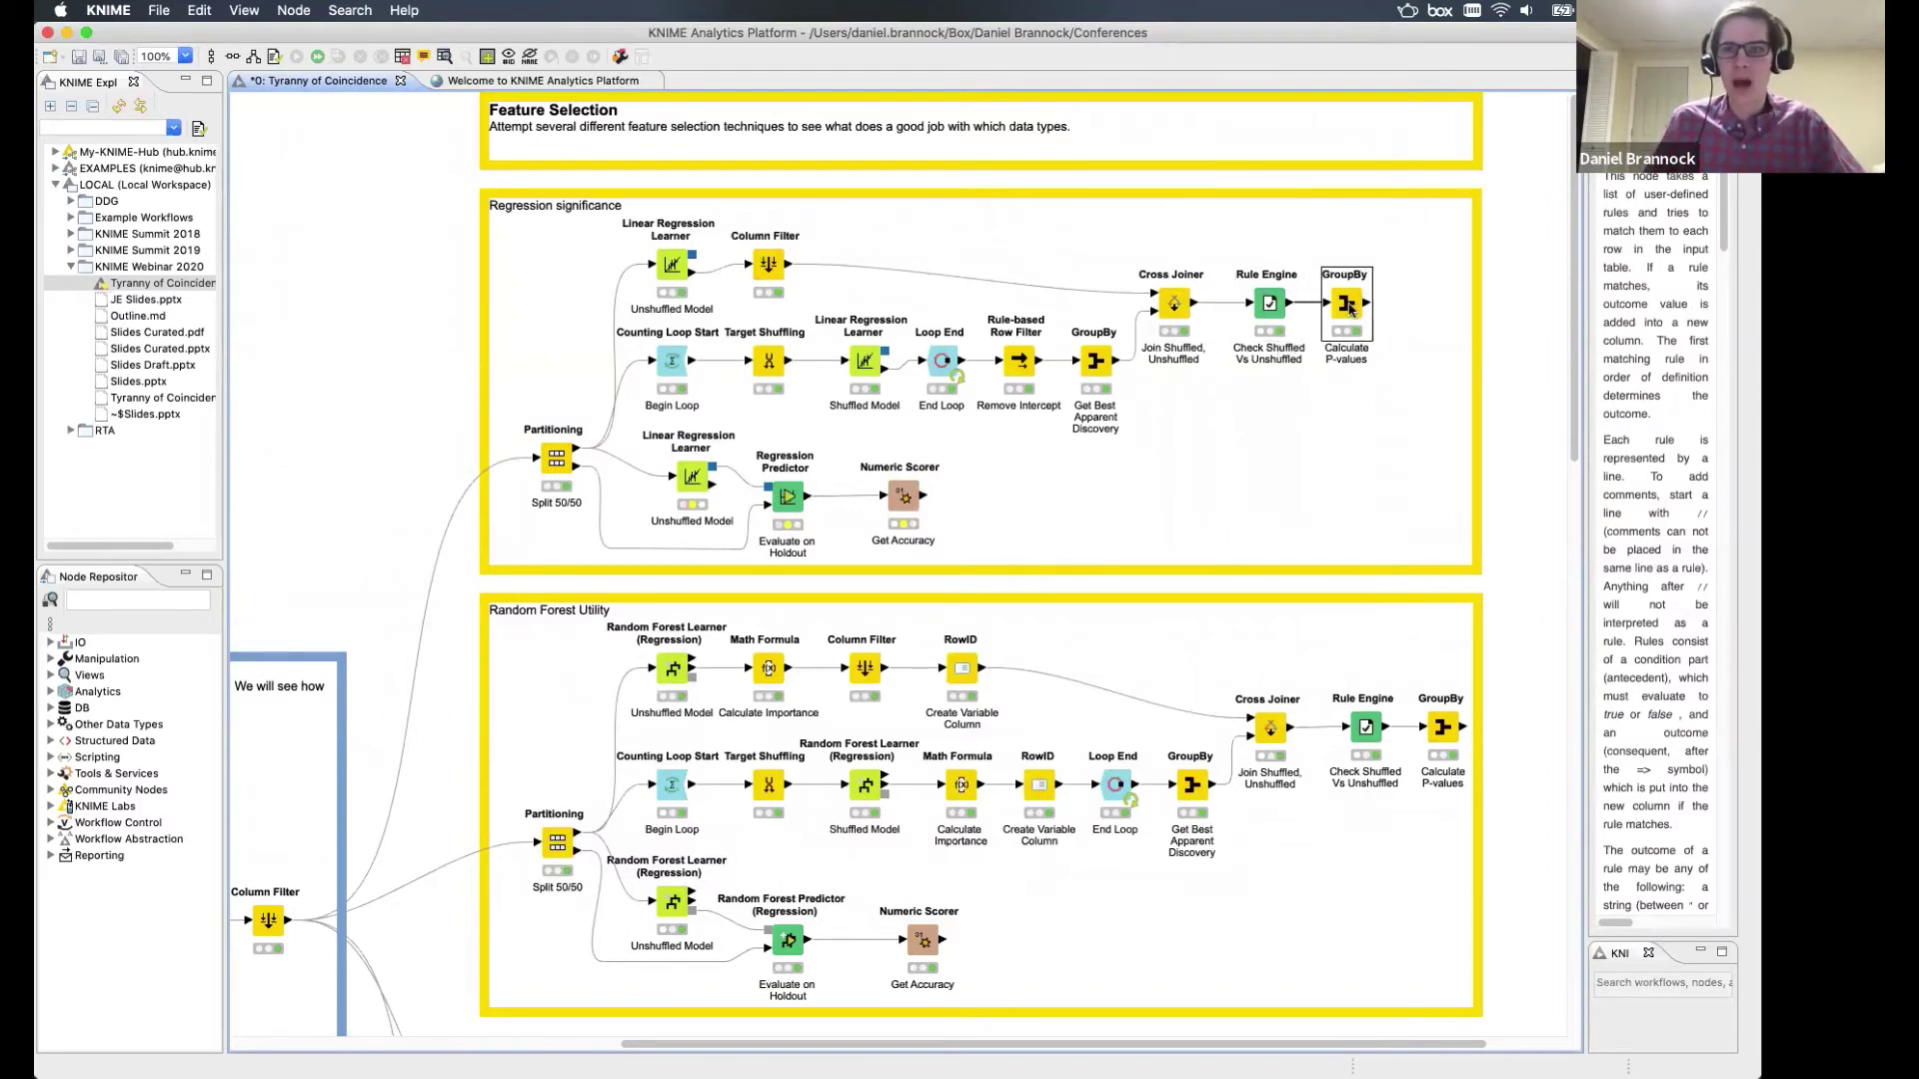
{"action": "right_click", "coordinate": [1347, 306]}
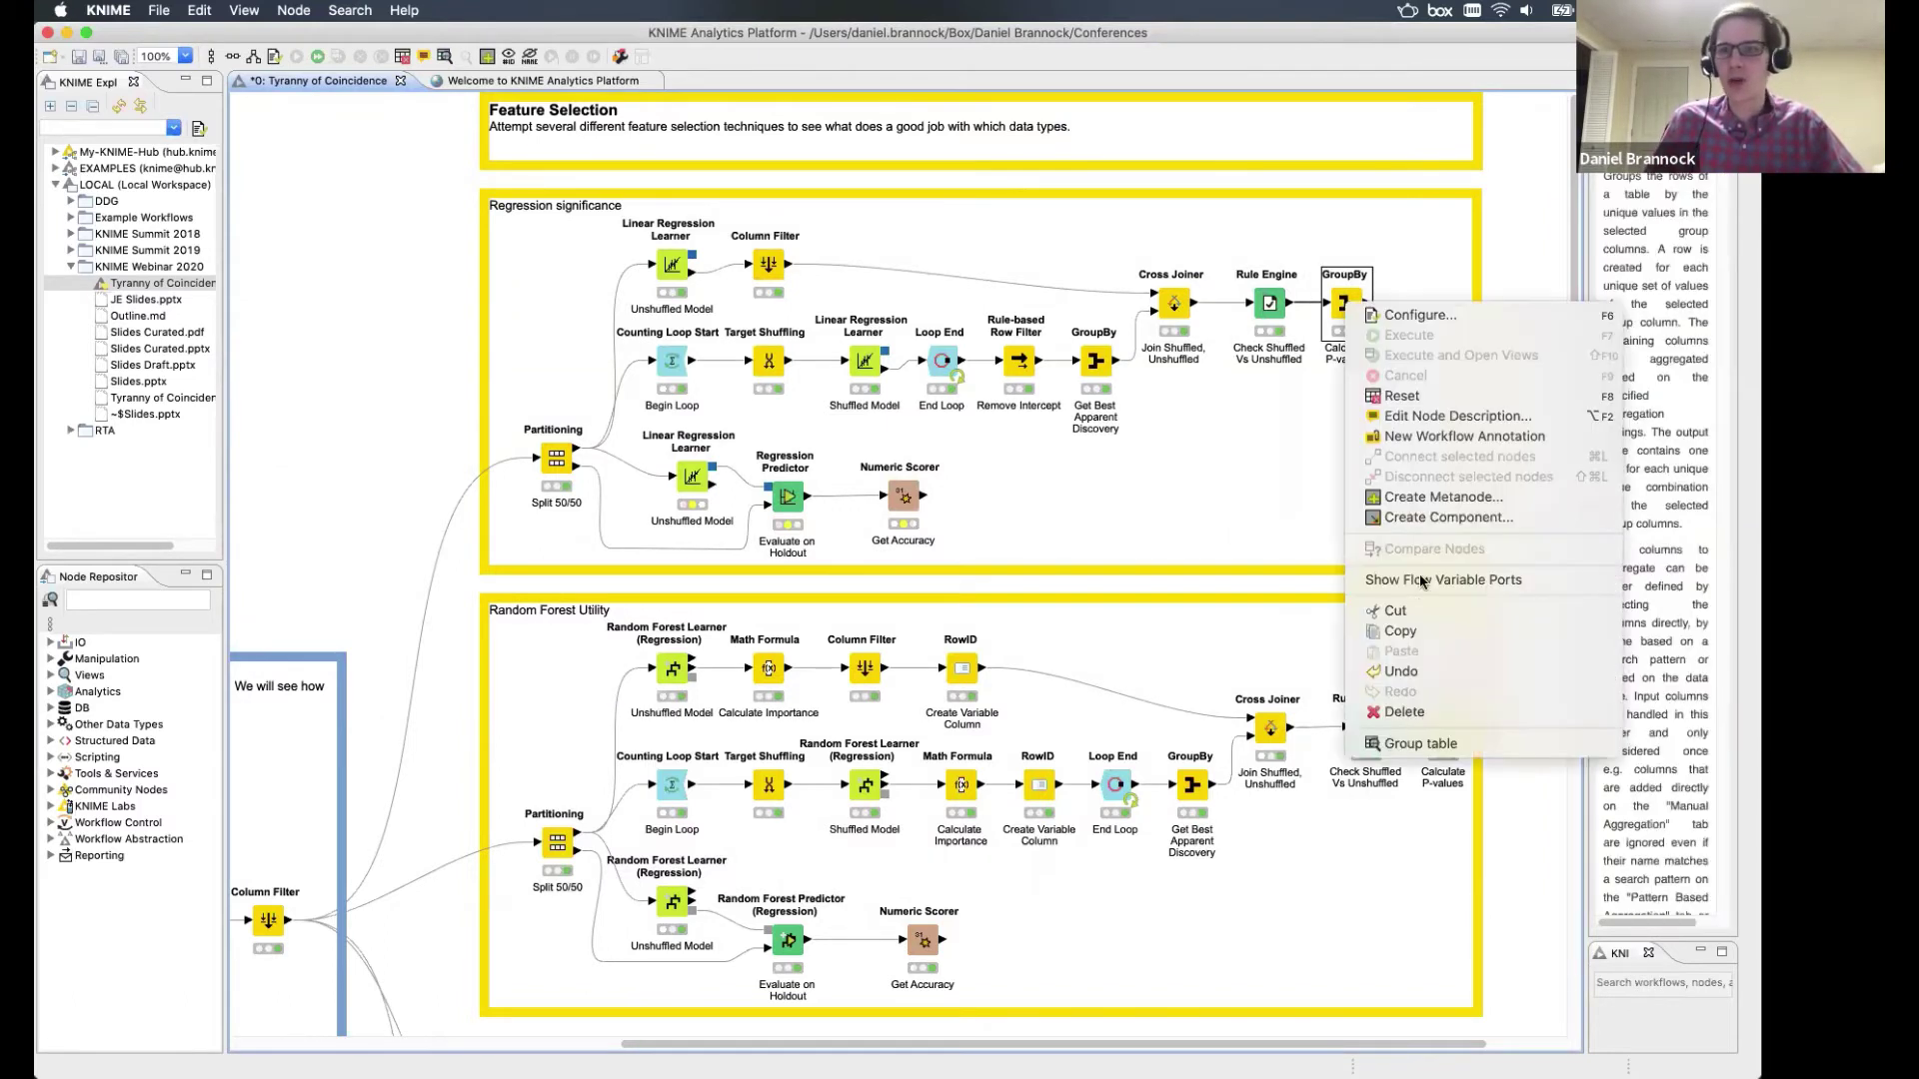
{"action": "left_click", "coordinate": [1419, 744]}
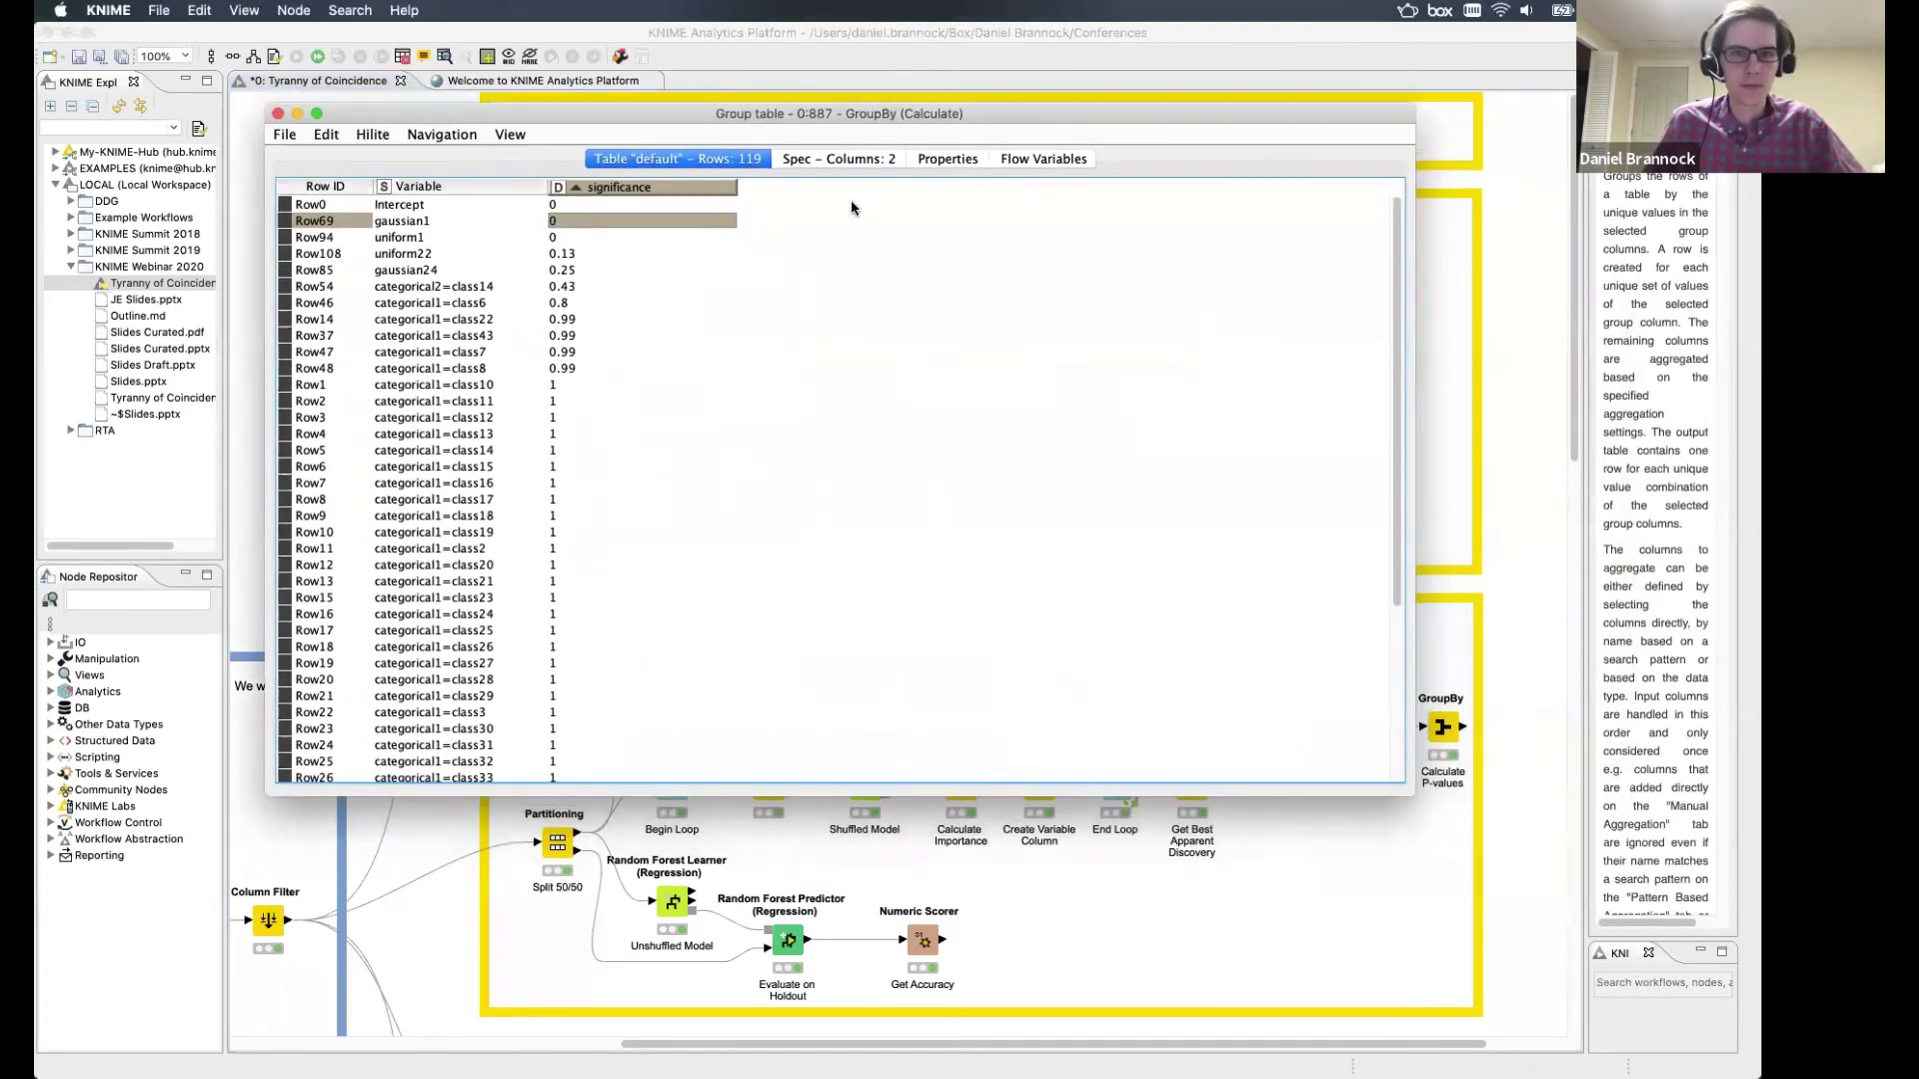
{"action": "left_click", "coordinate": [702, 303]}
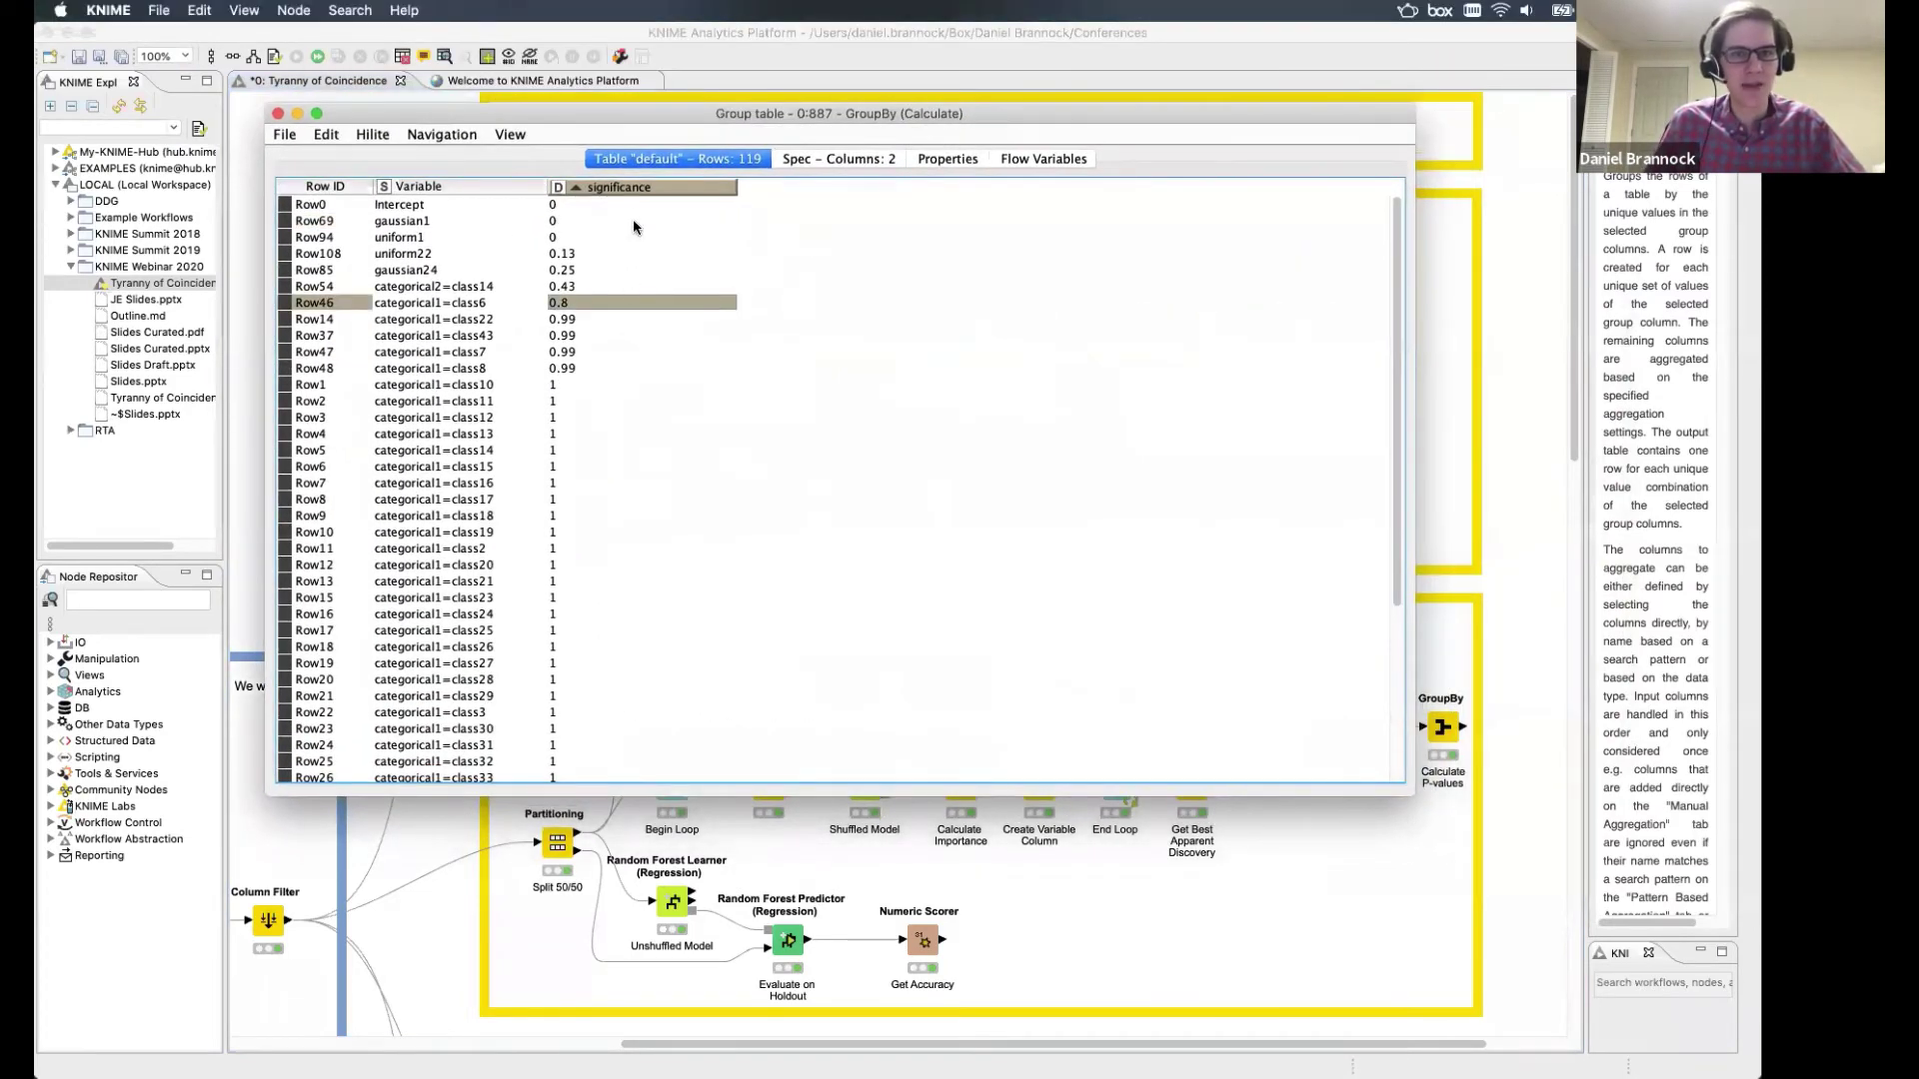
{"action": "left_click", "coordinate": [629, 191]}
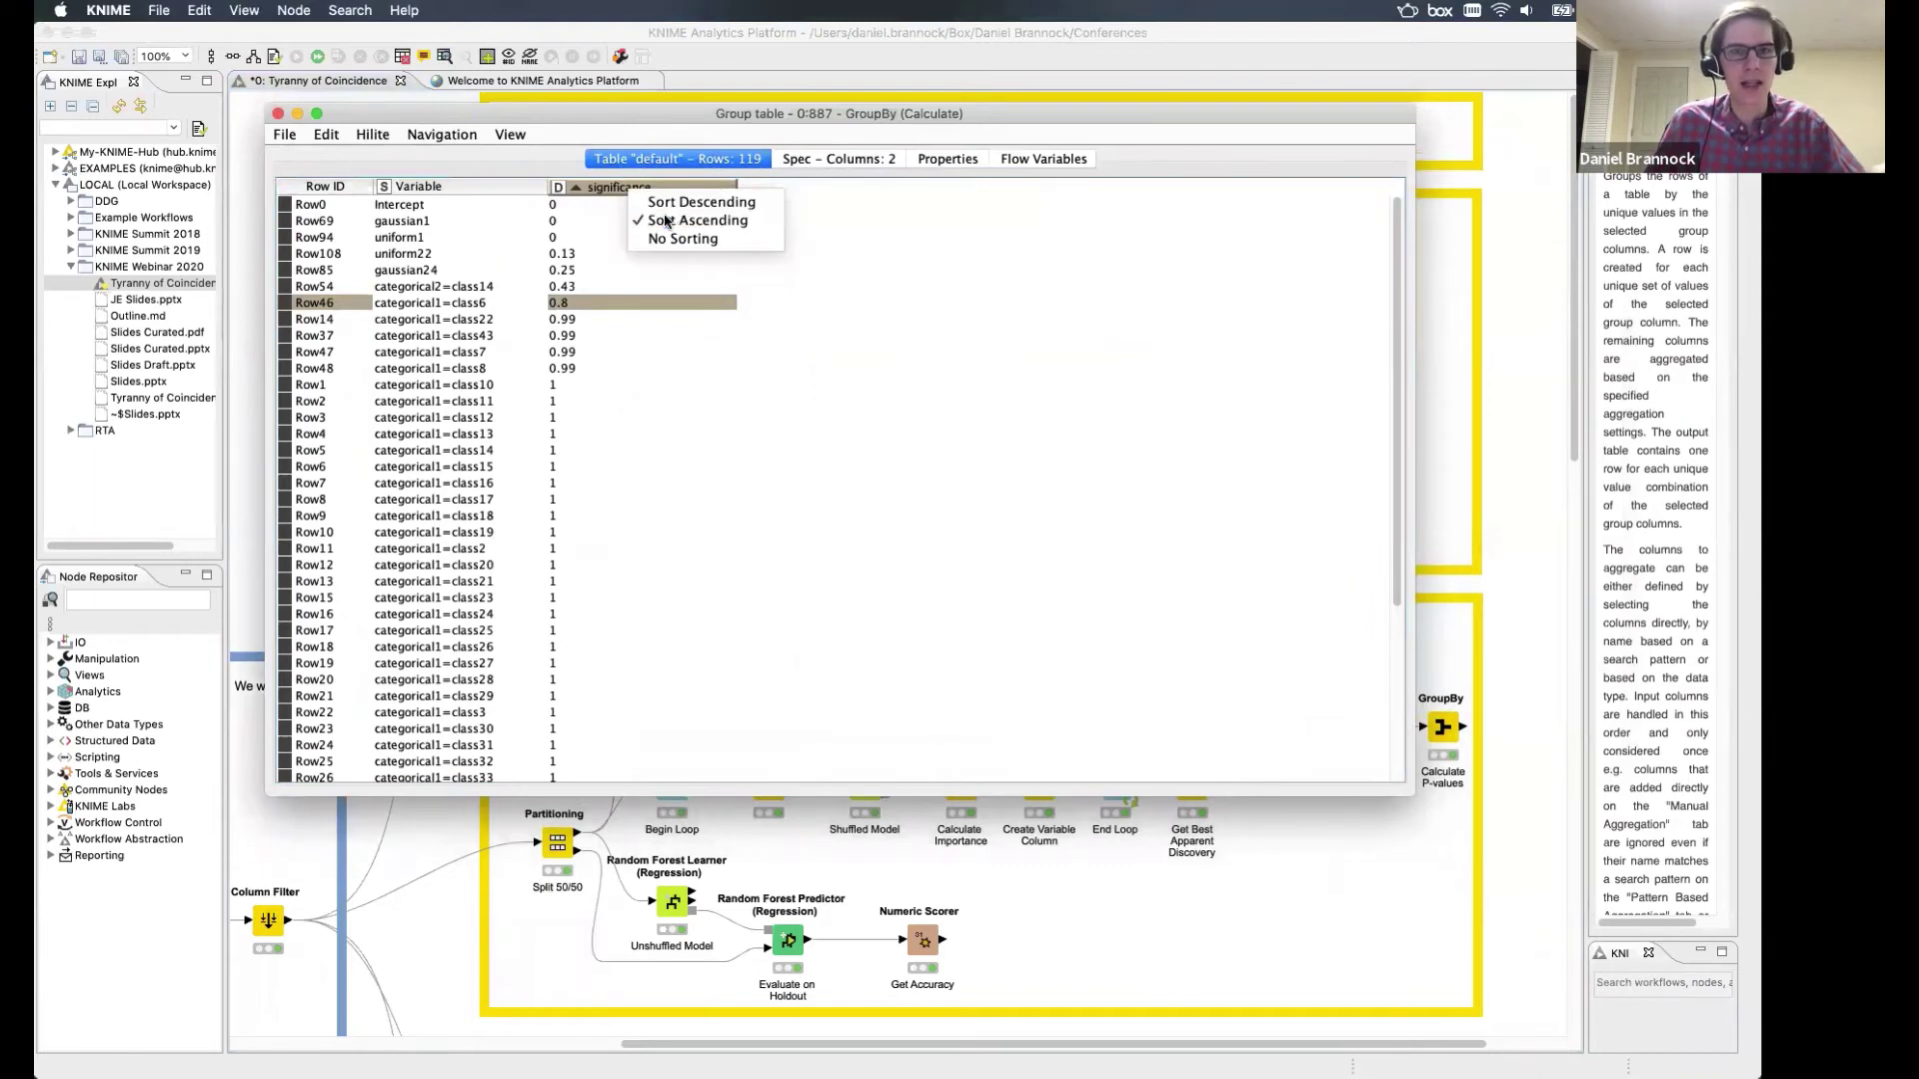
{"action": "left_click", "coordinate": [661, 220]}
Examine the significance values of the Intercept, gaussian1 and uniform1 rows in the p-value table.
{"action": "left_click", "coordinate": [619, 206]}
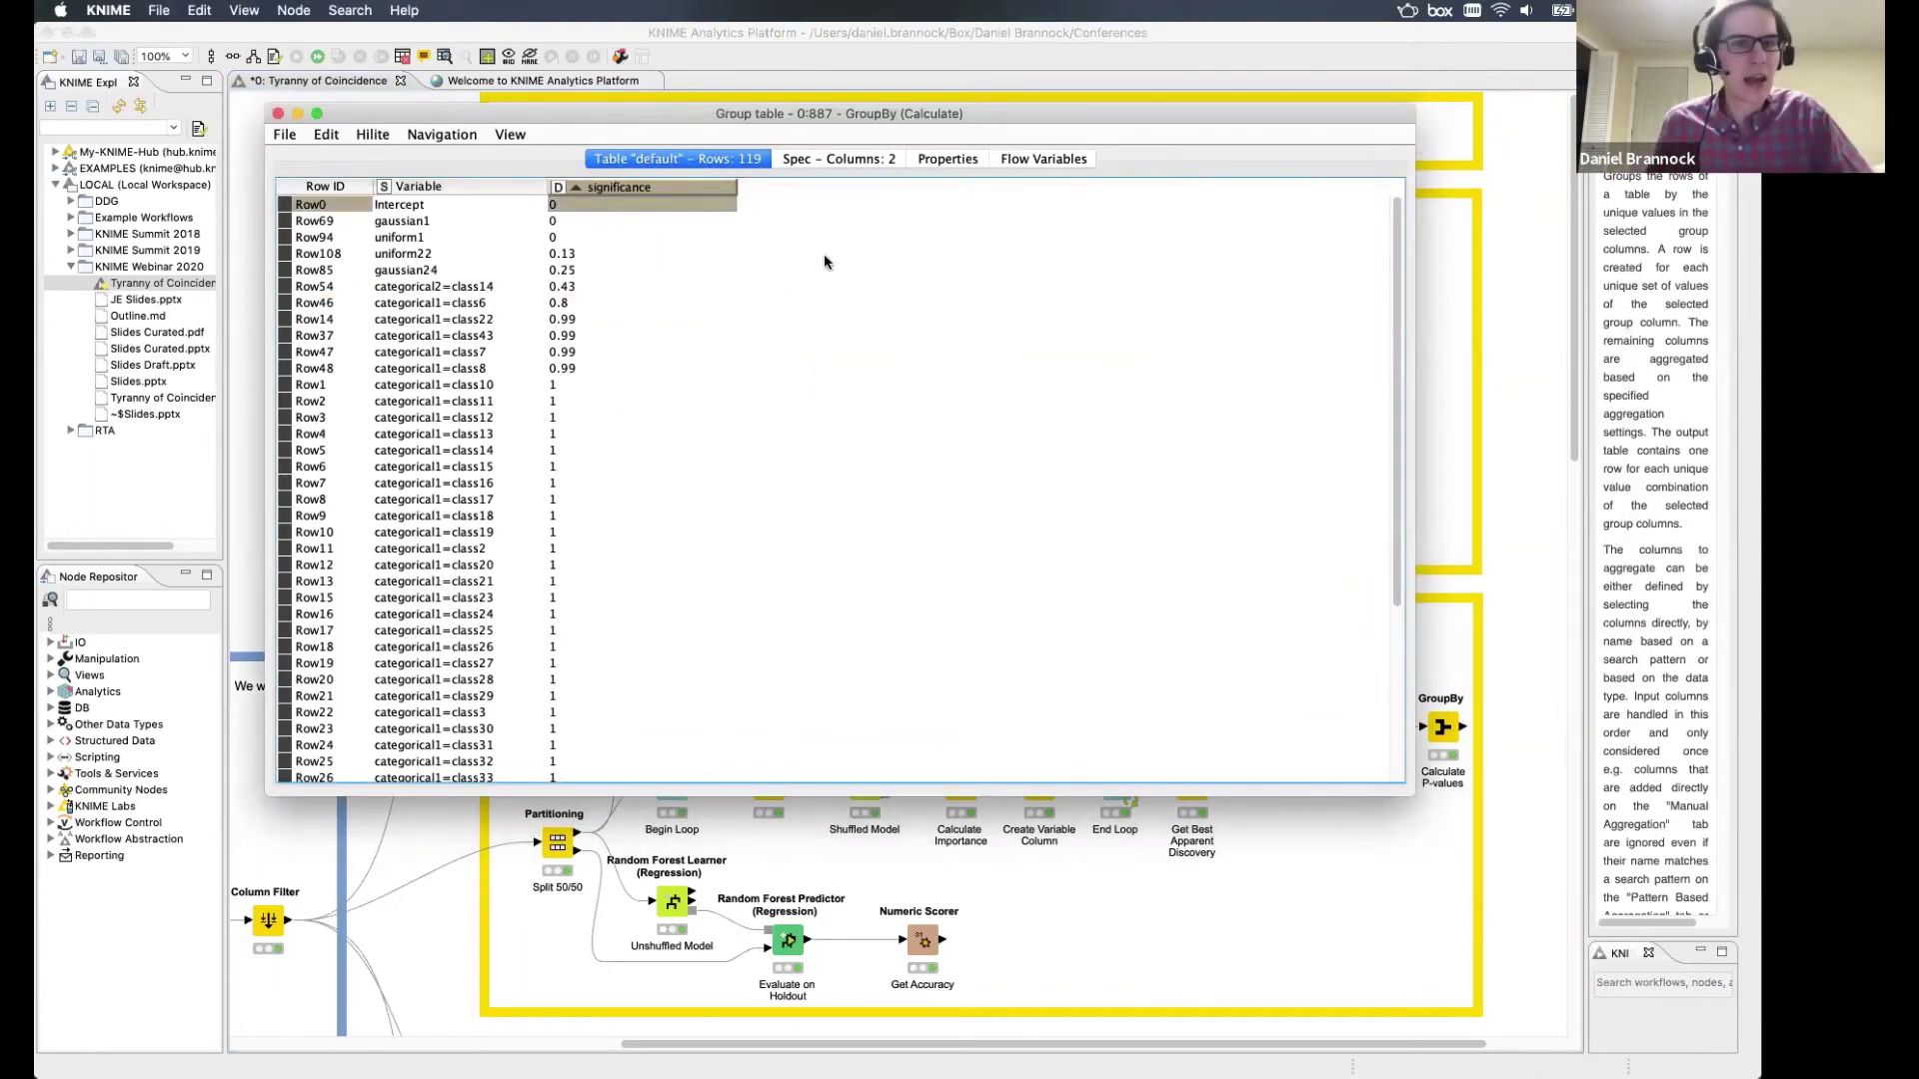
{"action": "left_click_drag", "start_coordinate": [599, 234], "coordinate": [600, 209]}
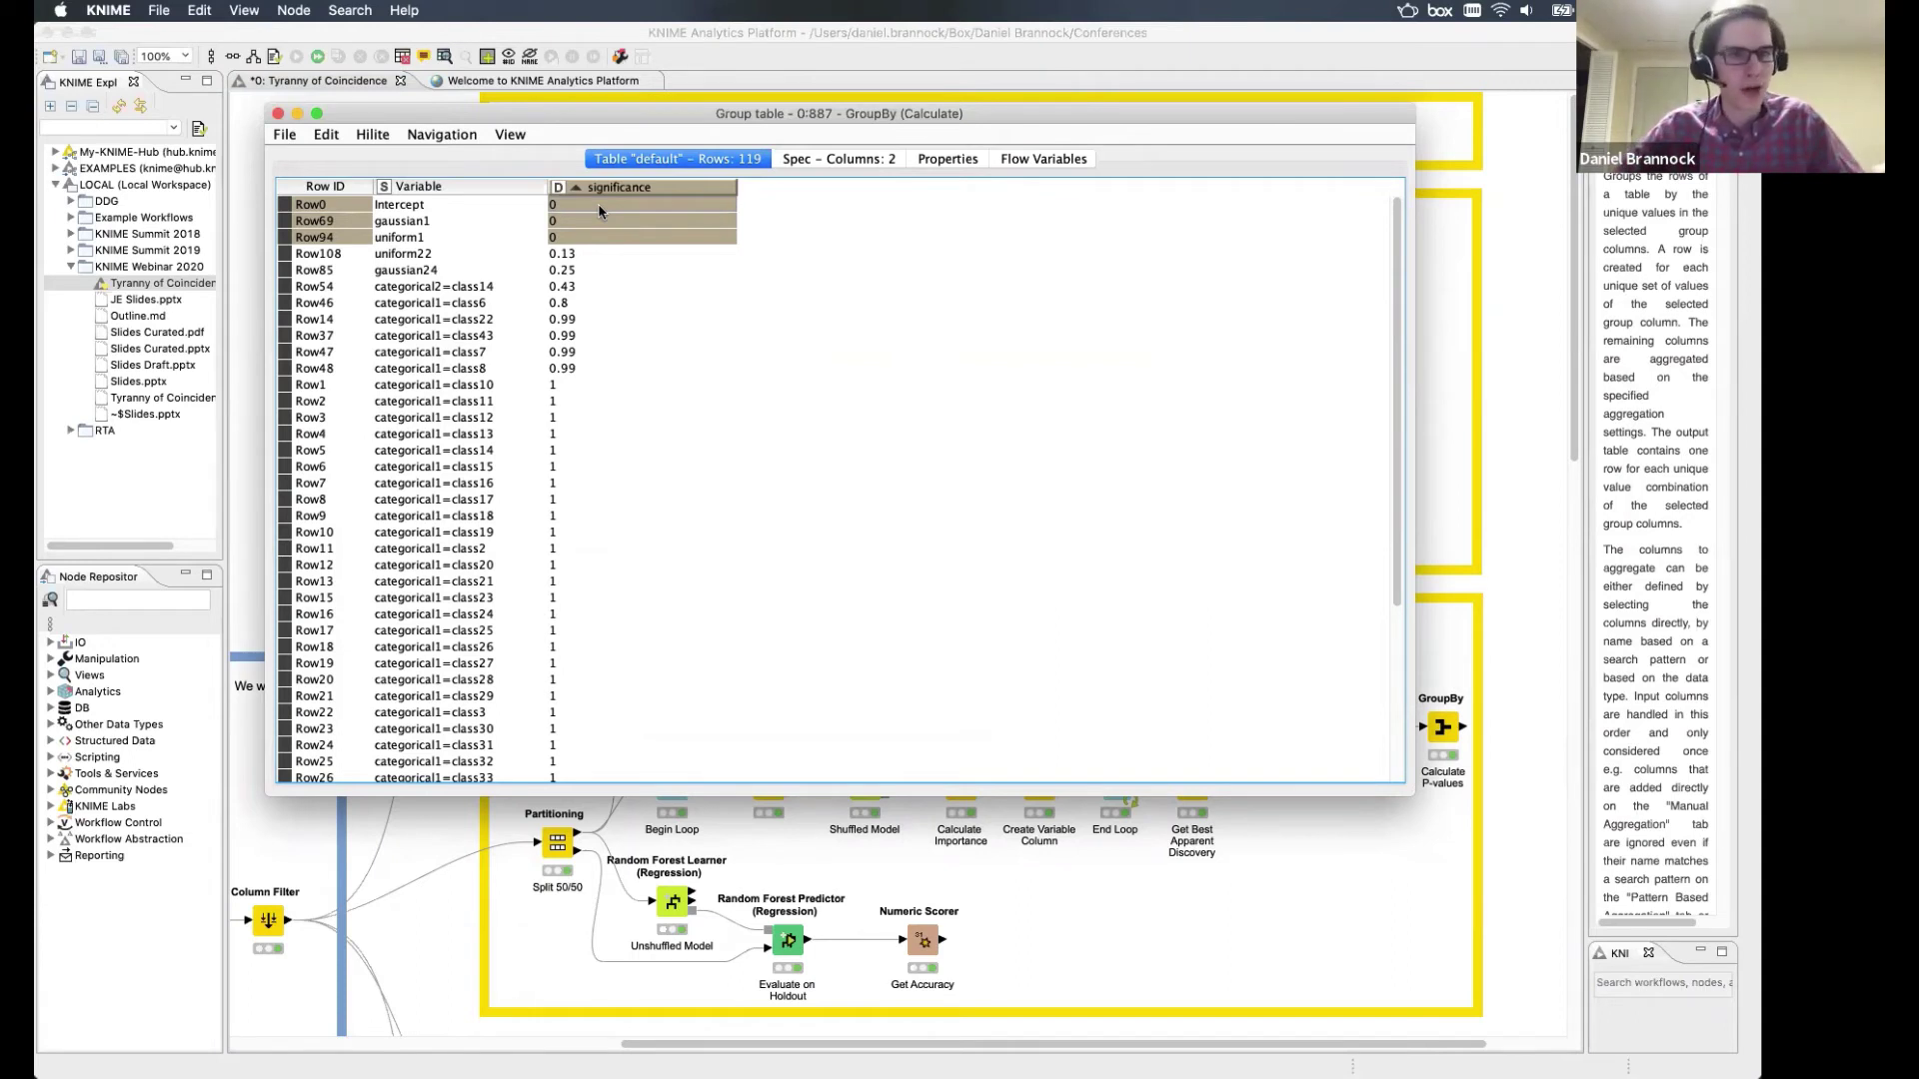
{"action": "left_click", "coordinate": [448, 237]}
{"action": "left_click", "coordinate": [447, 222]}
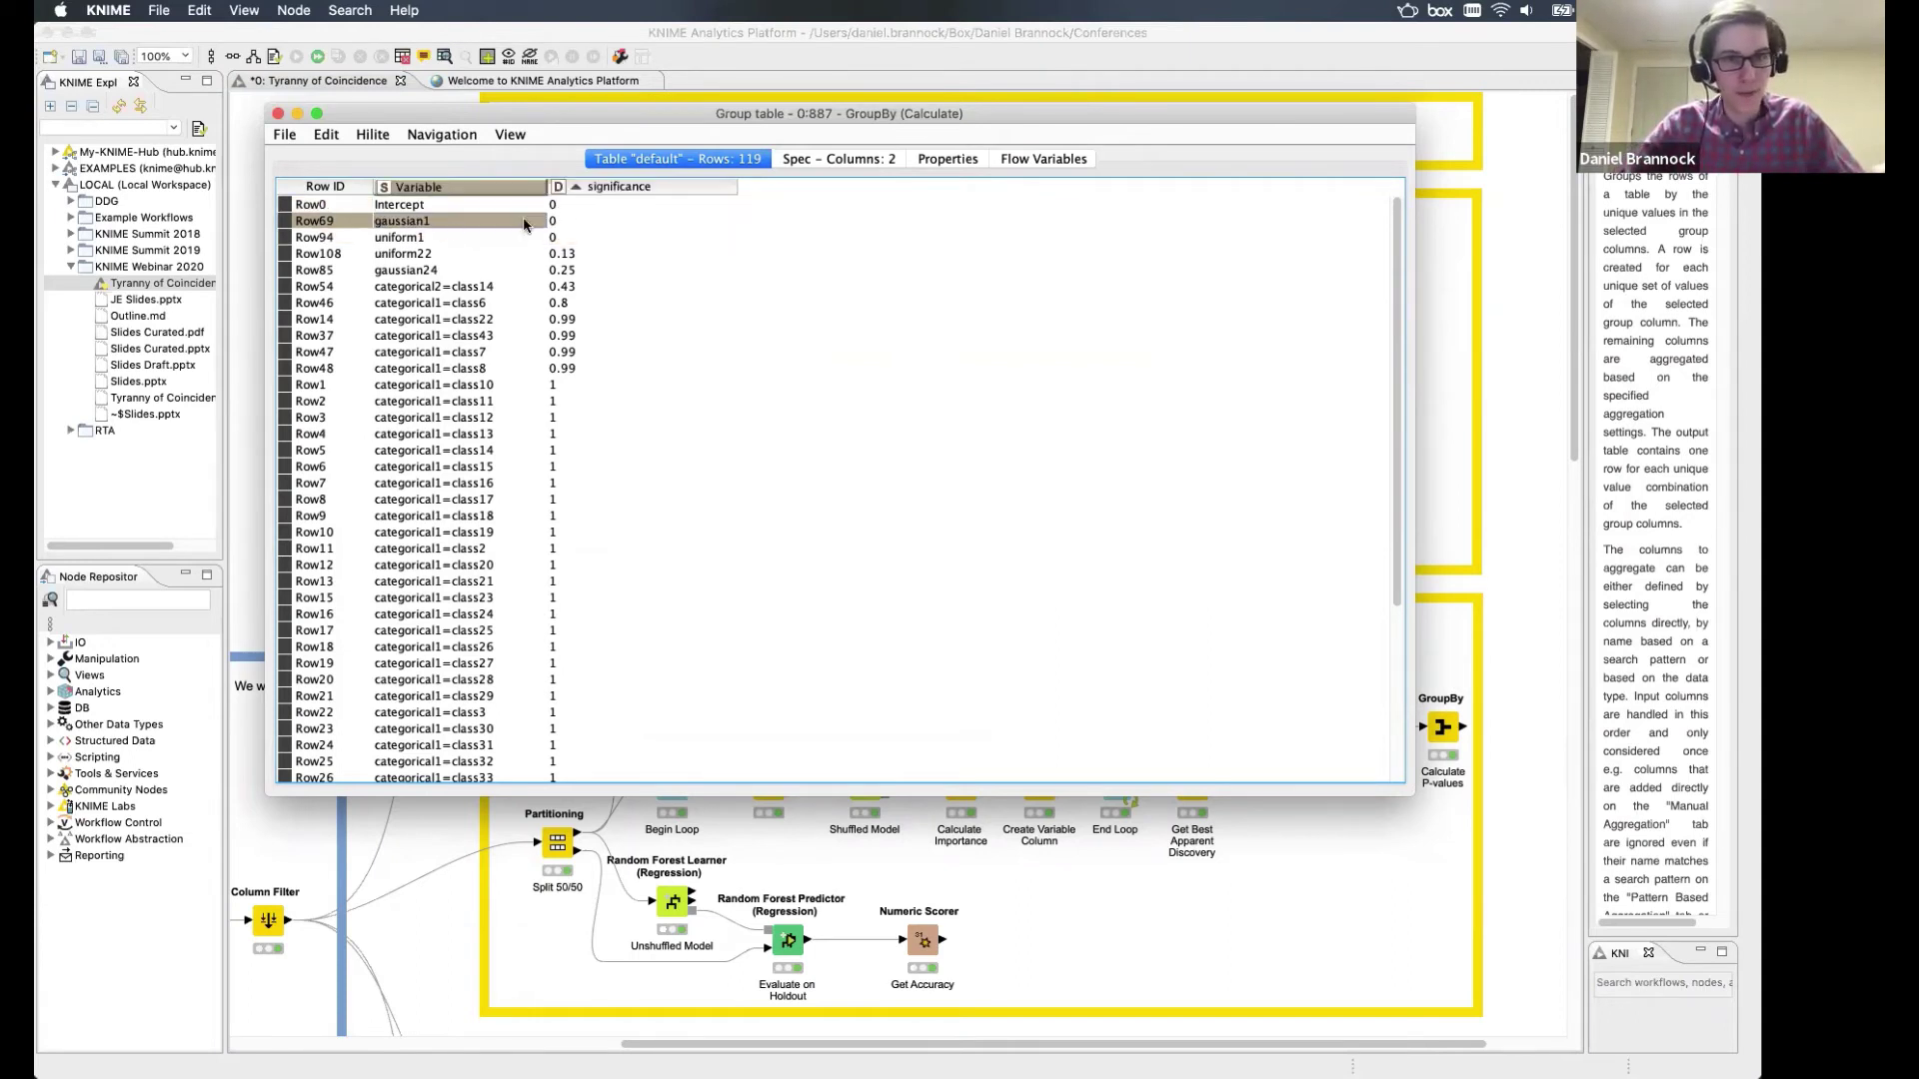
{"action": "left_click", "coordinate": [602, 221]}
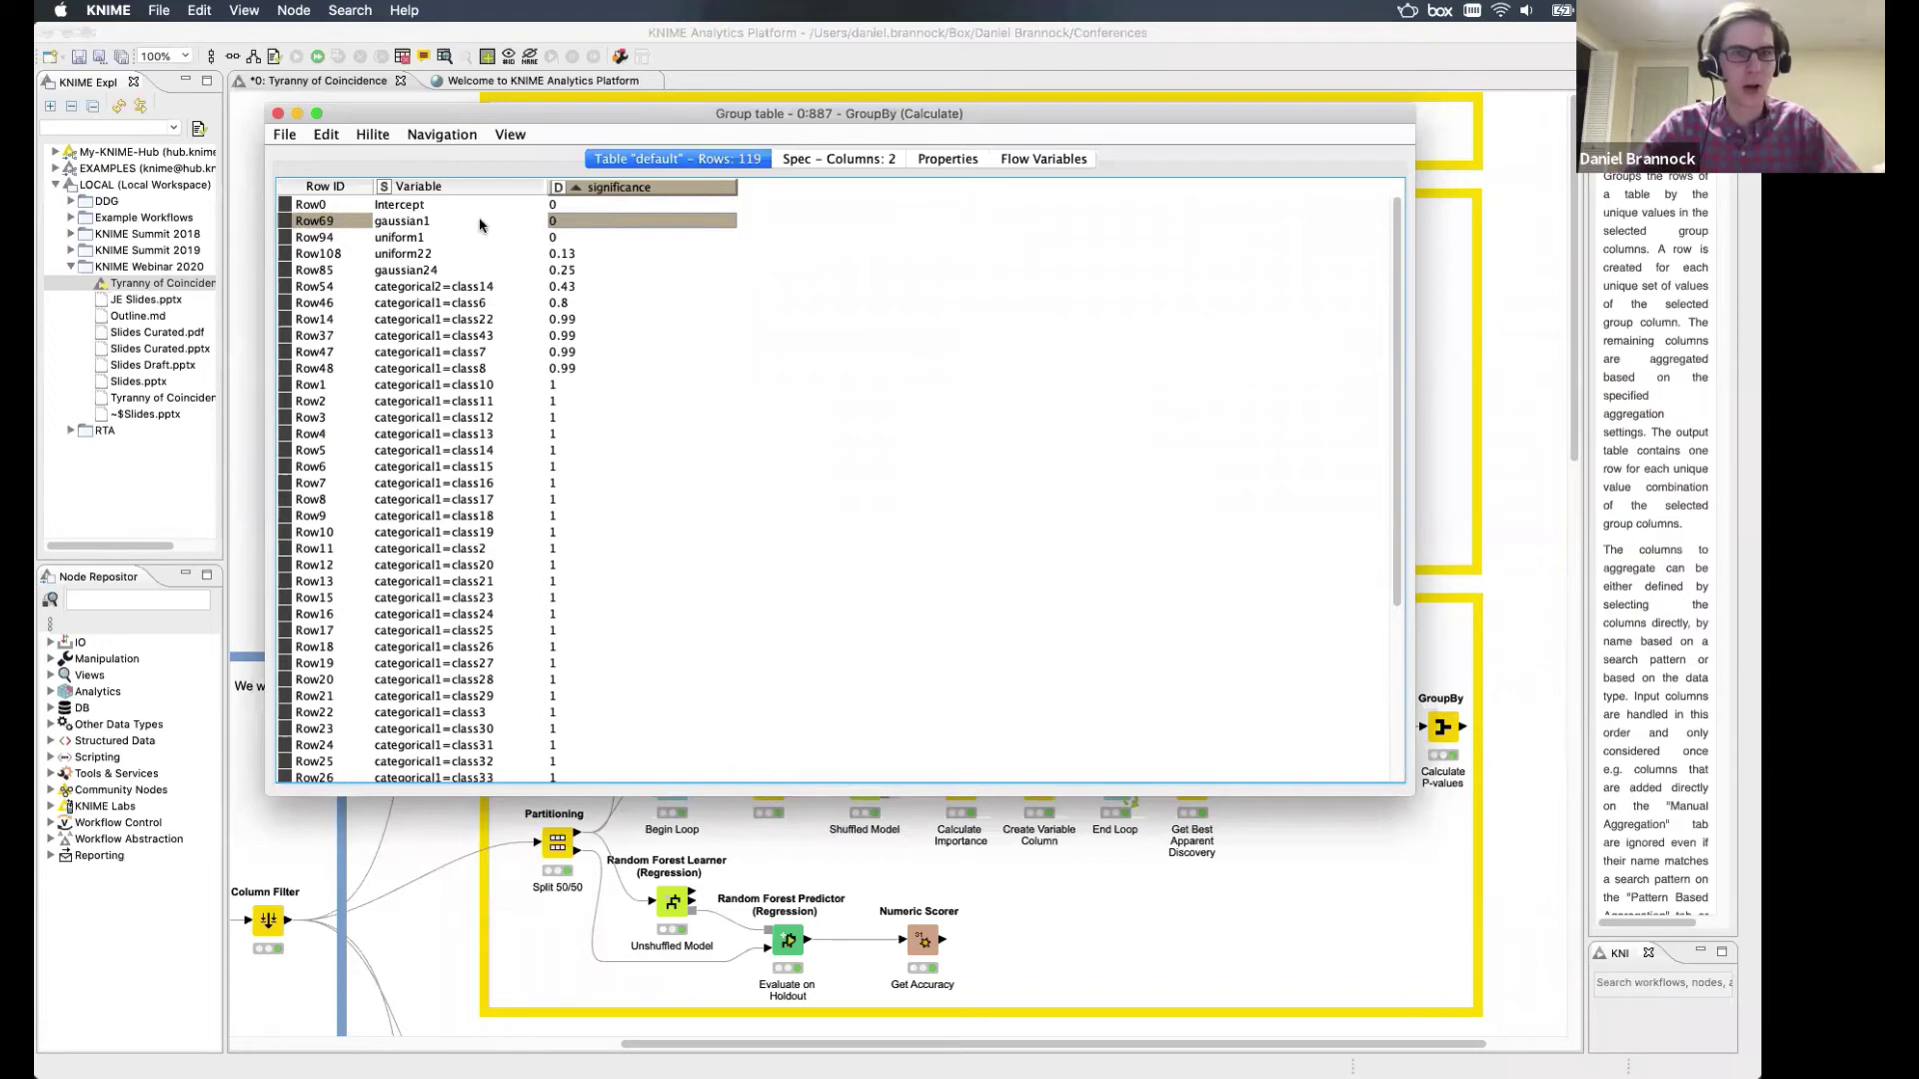
{"action": "left_click_drag", "start_coordinate": [482, 221], "coordinate": [480, 237]}
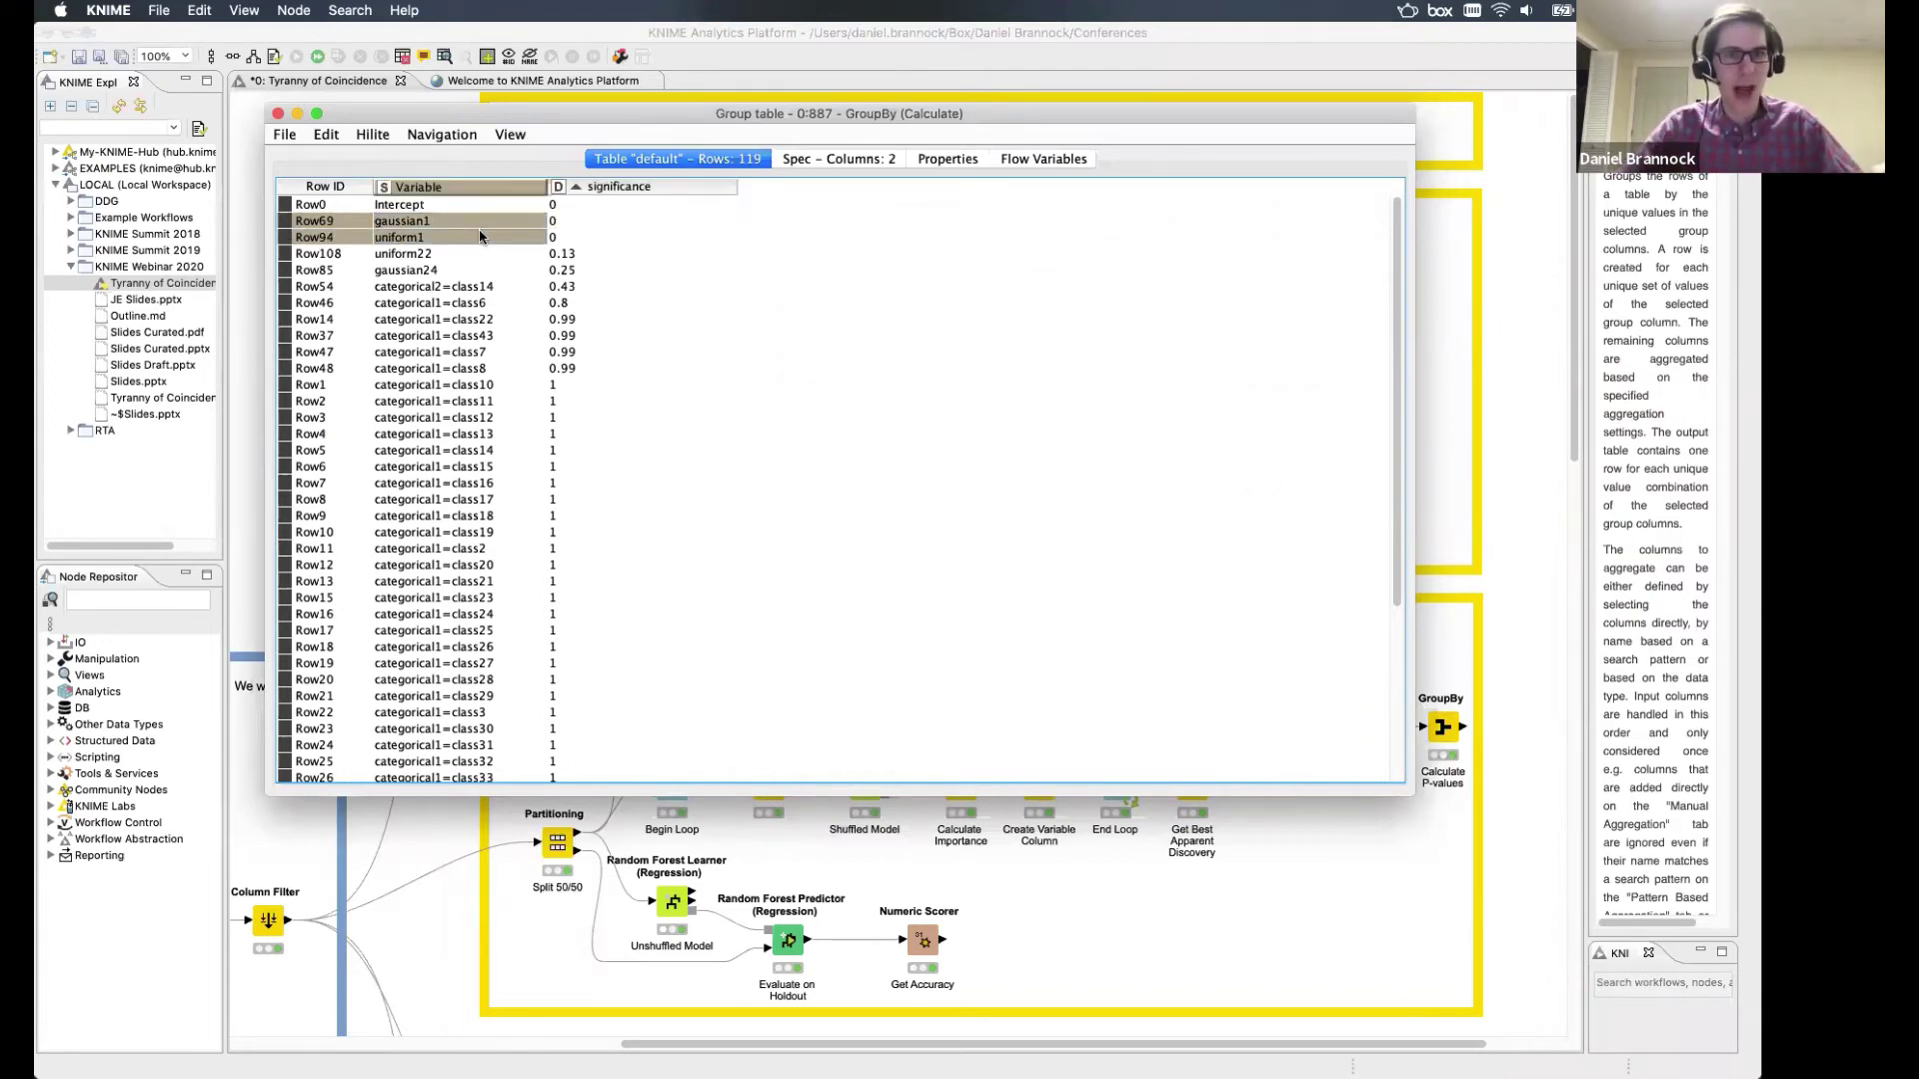
Examine the uniform22 and gaussian24 rows and their significance values in the p-value table.
{"action": "left_click_drag", "start_coordinate": [577, 253], "coordinate": [579, 272]}
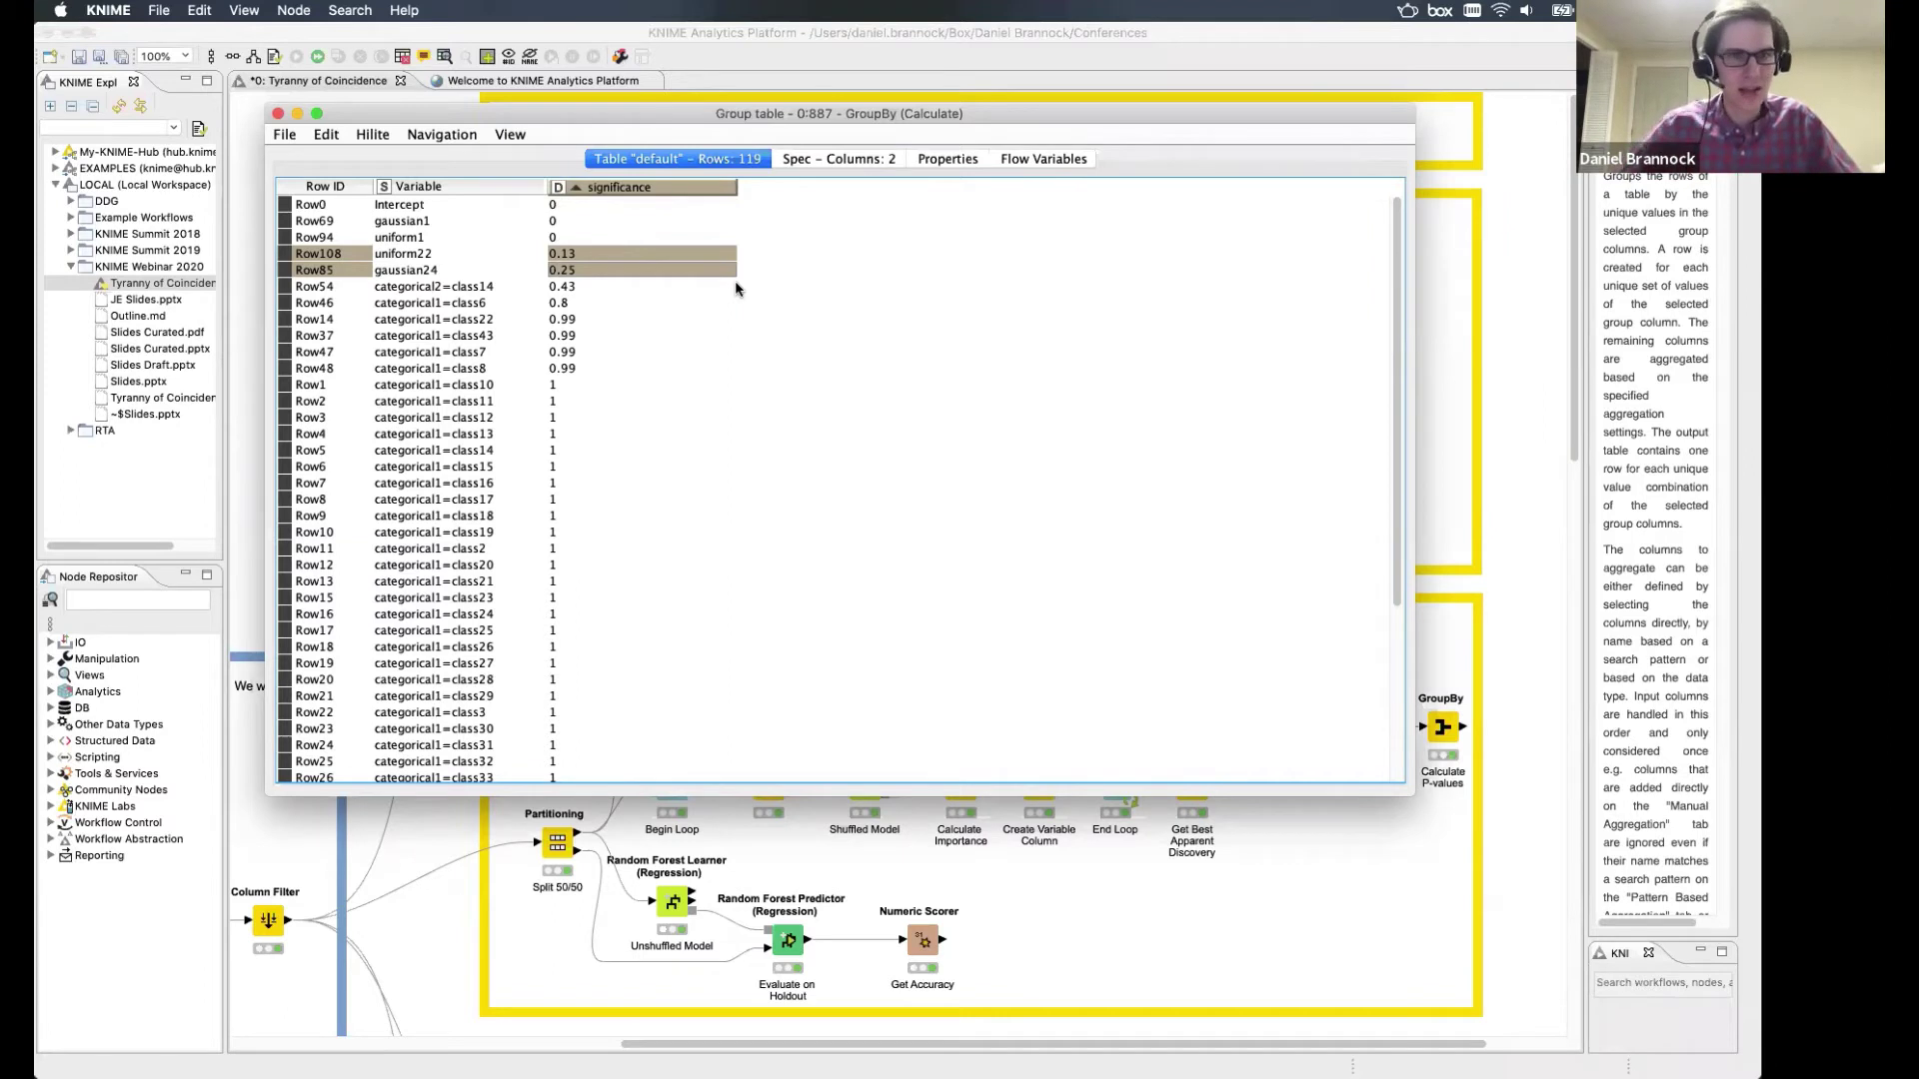
{"action": "left_click", "coordinate": [448, 254]}
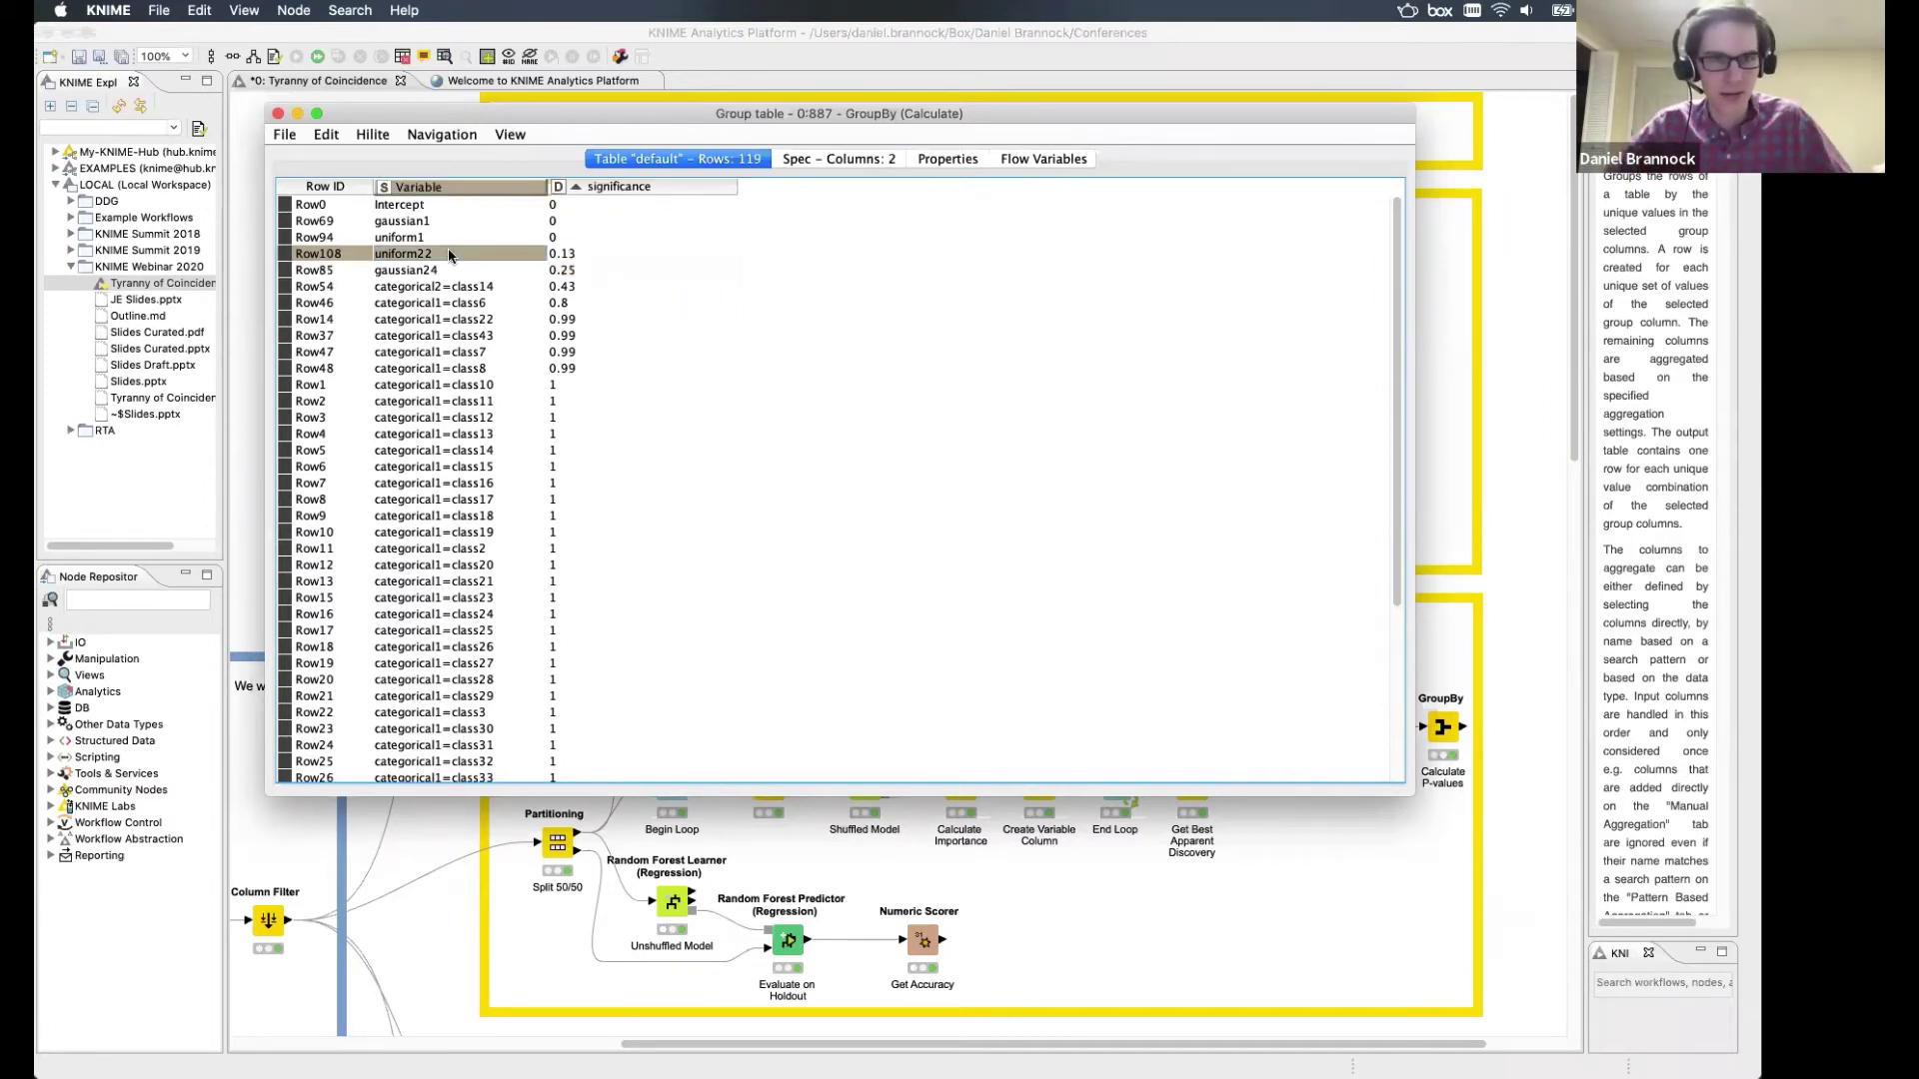
{"action": "left_click", "coordinate": [601, 270]}
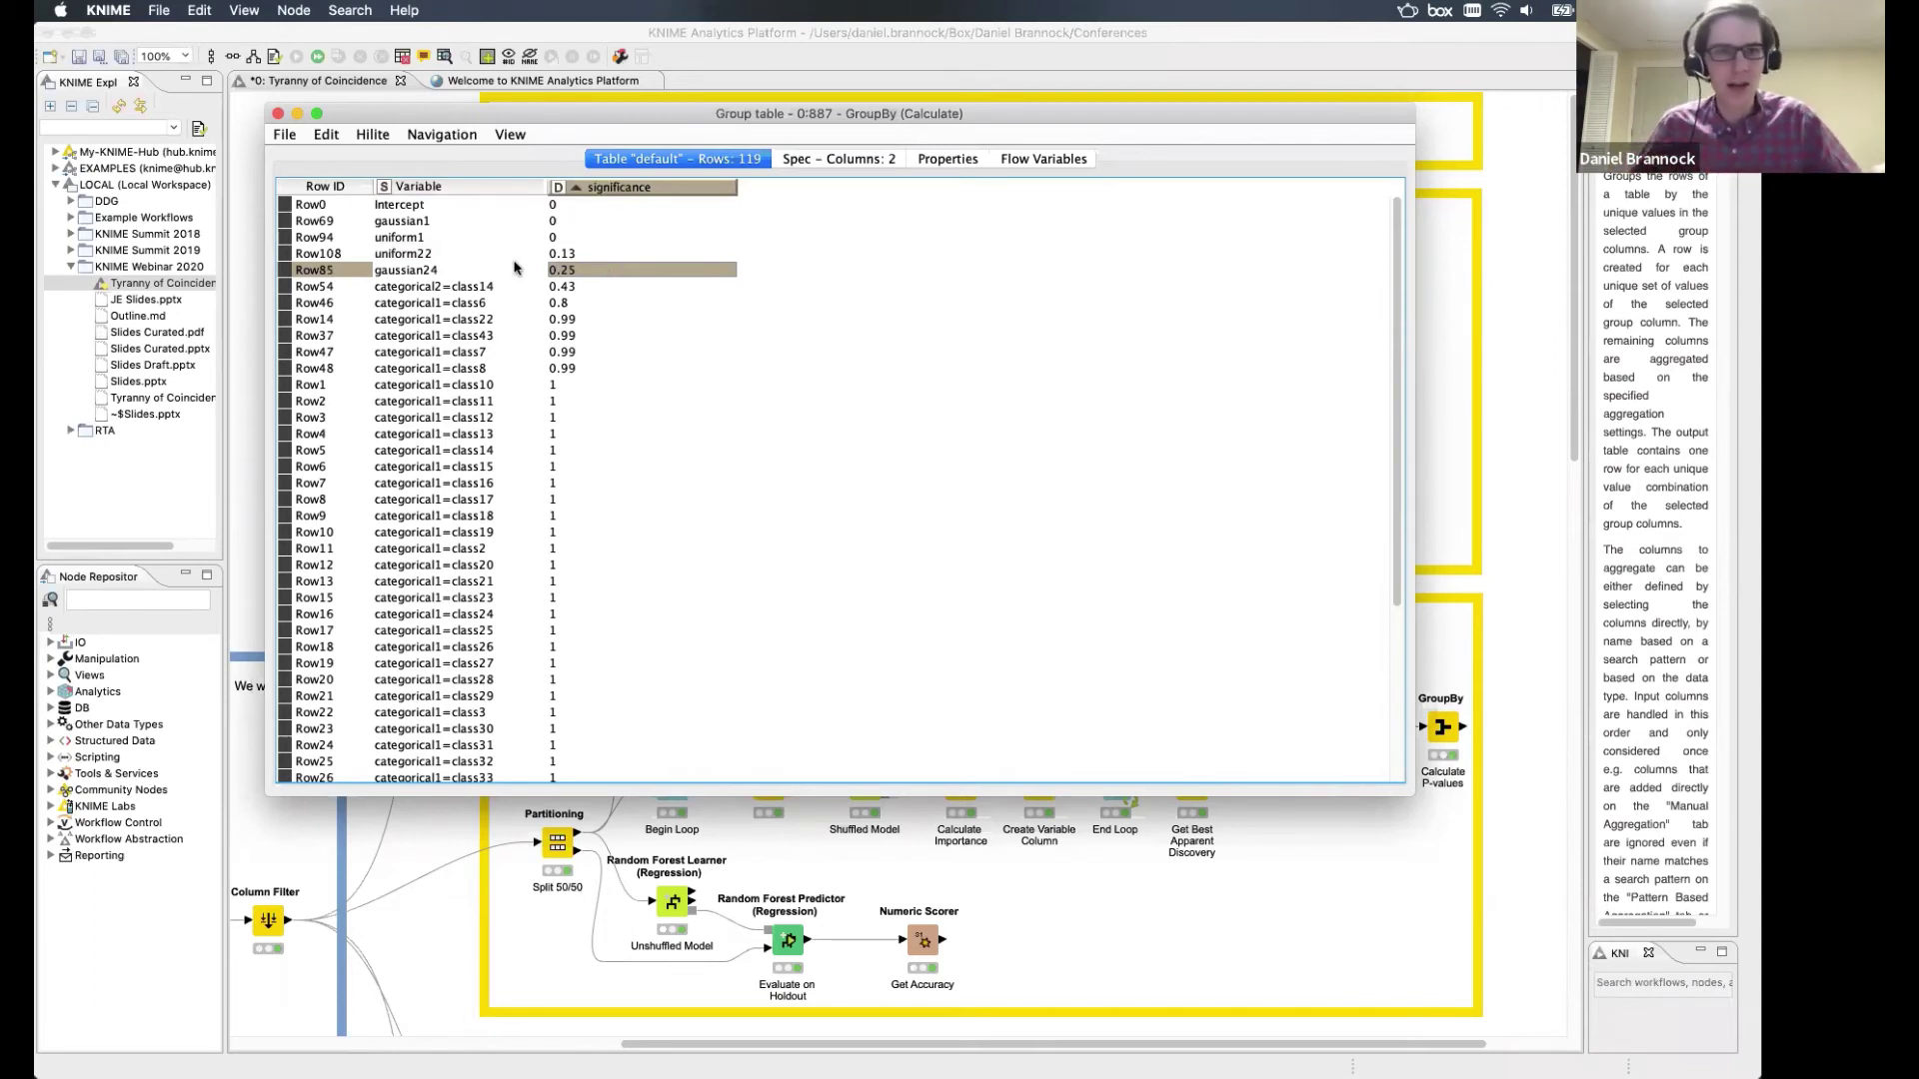
{"action": "left_click", "coordinate": [464, 277]}
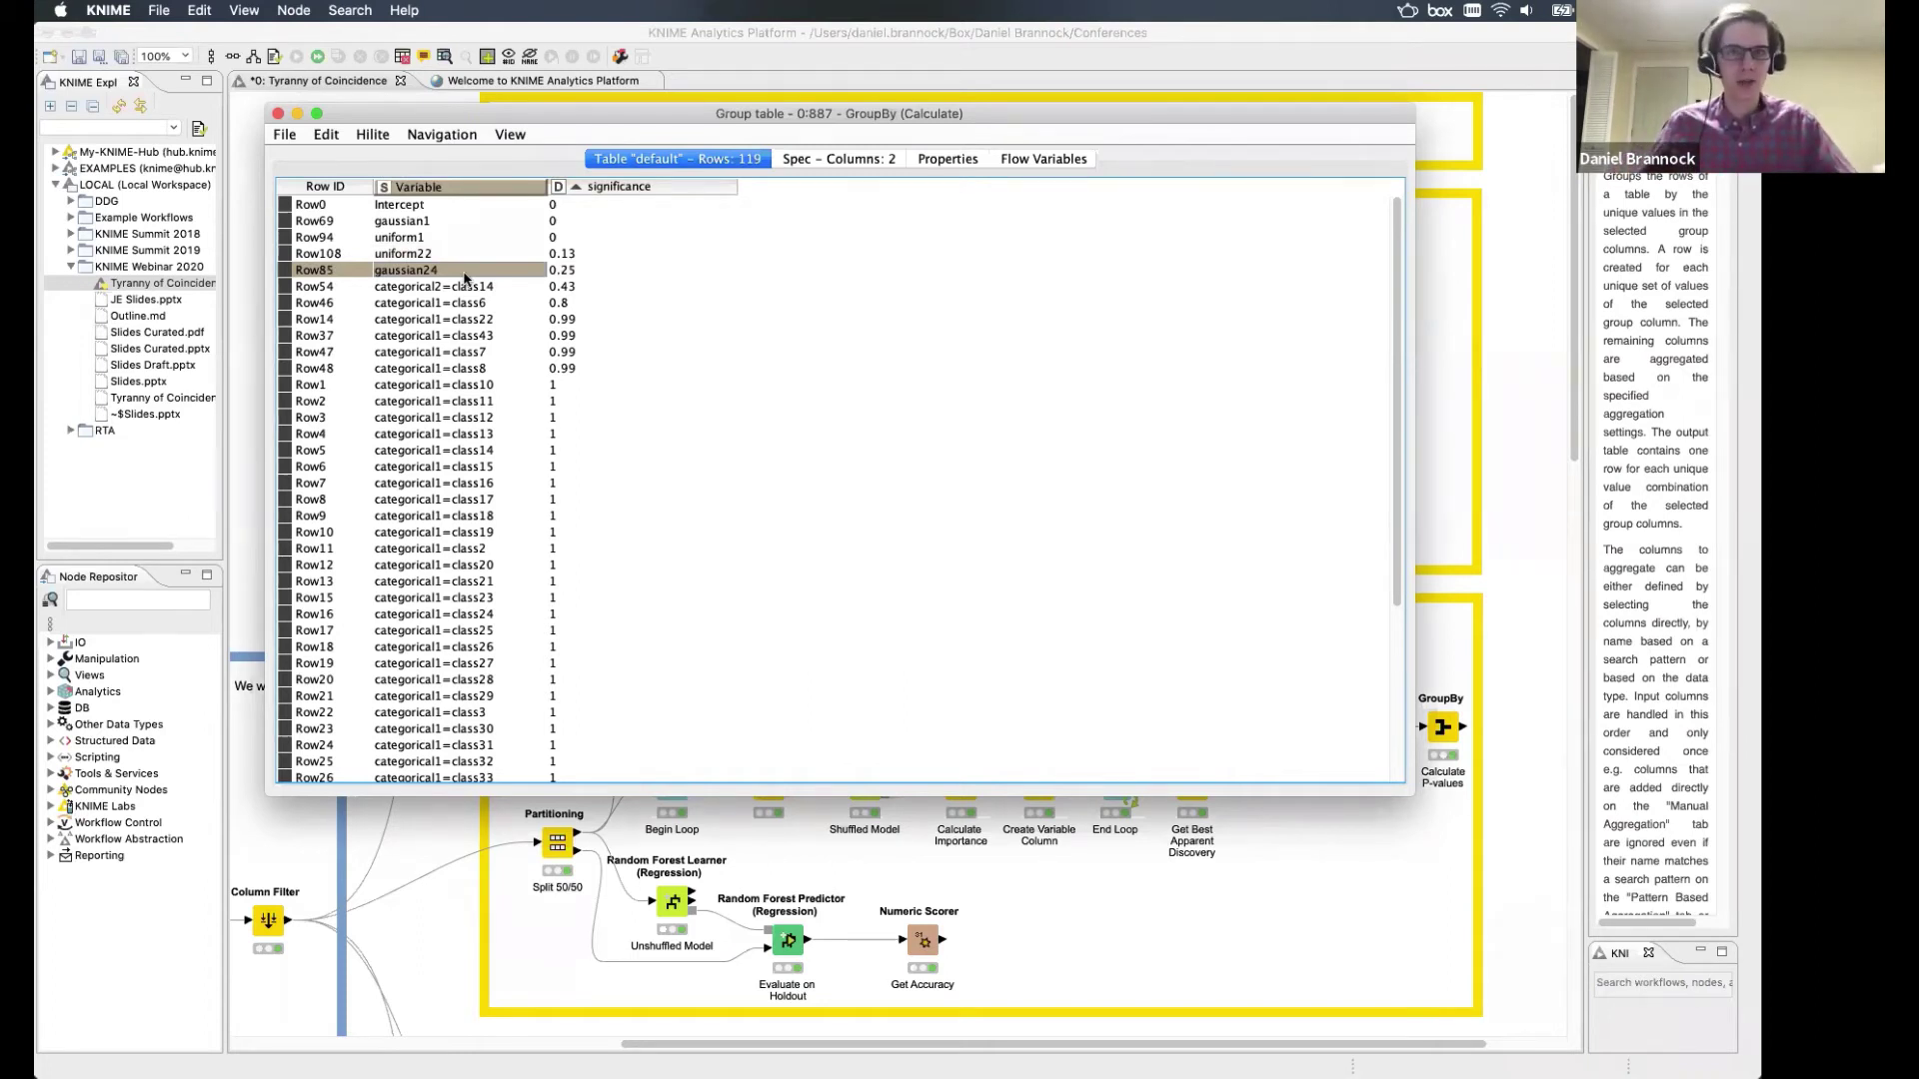
Compare the significance of gaussian1 and uniform1 with the rows from uniform22 down to categorical1=class8.
{"action": "left_click", "coordinate": [499, 253]}
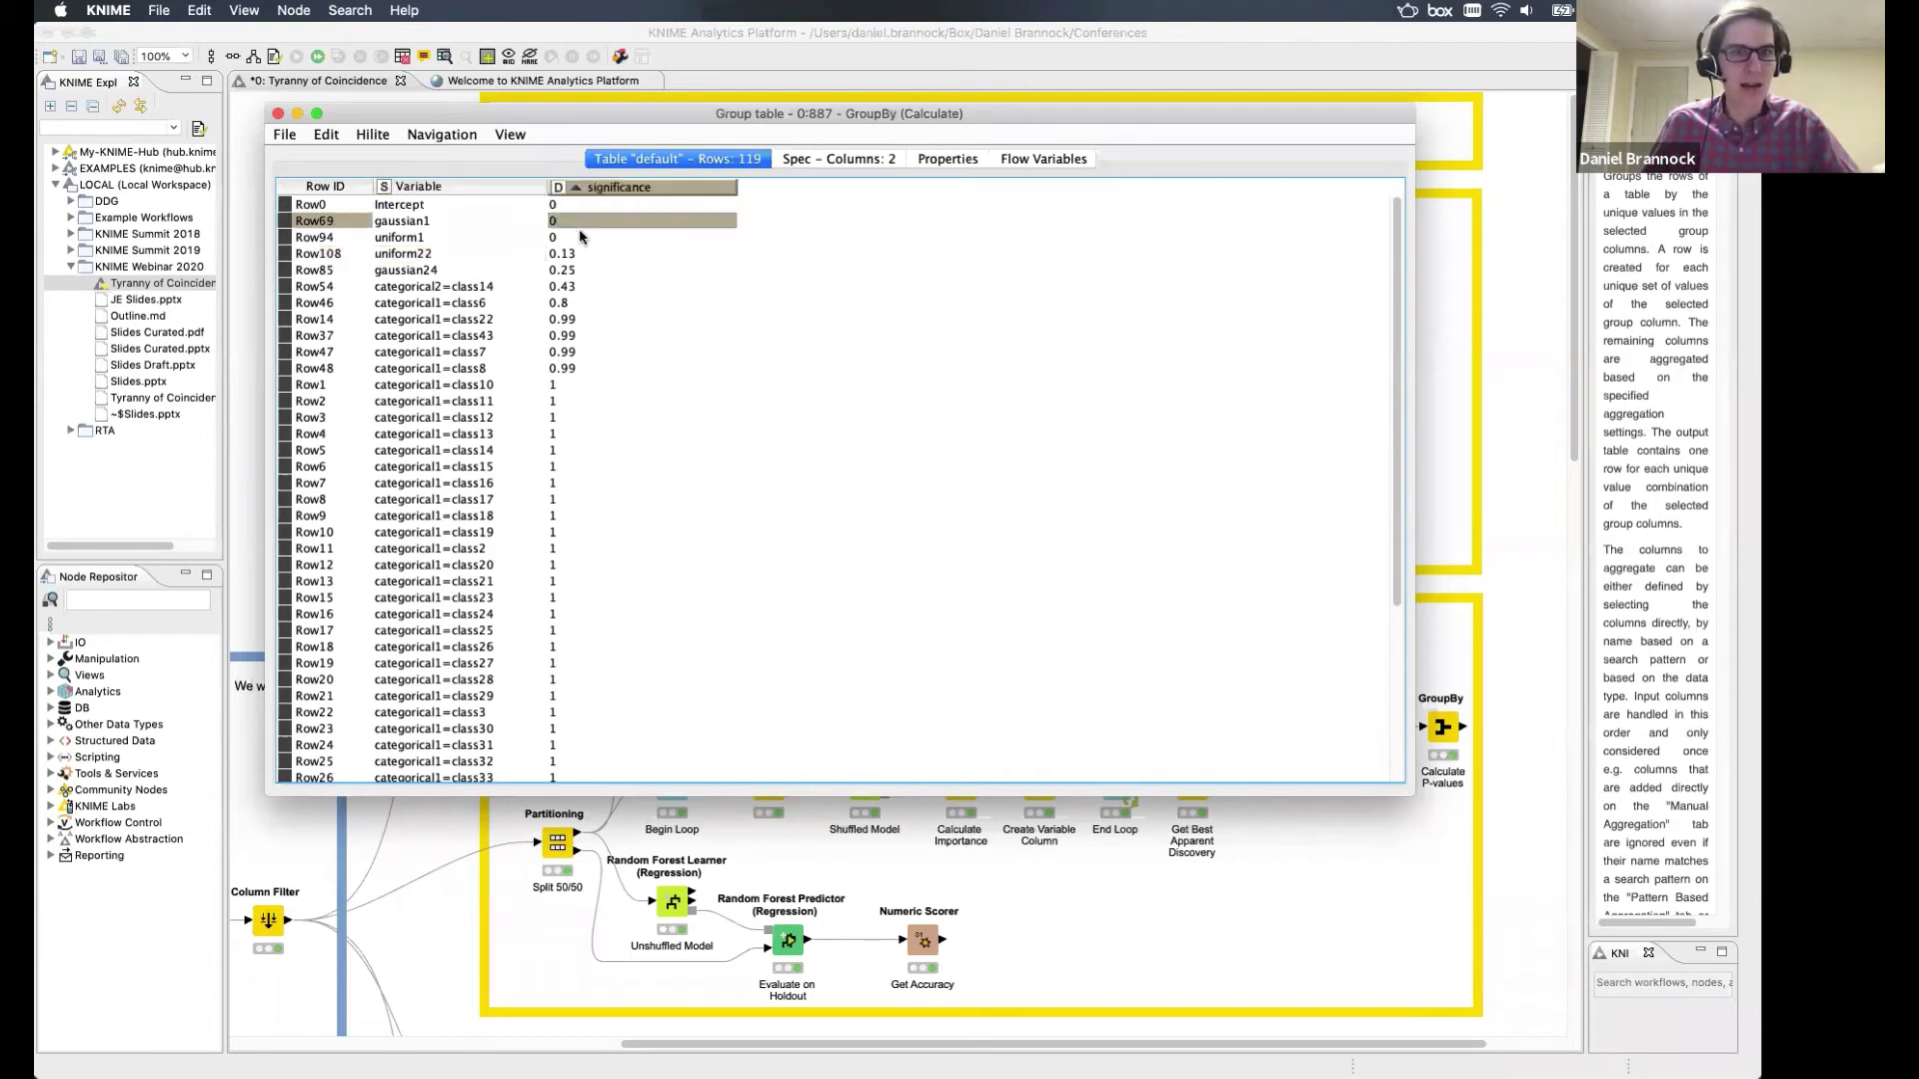
{"action": "left_click_drag", "start_coordinate": [577, 222], "coordinate": [578, 238]}
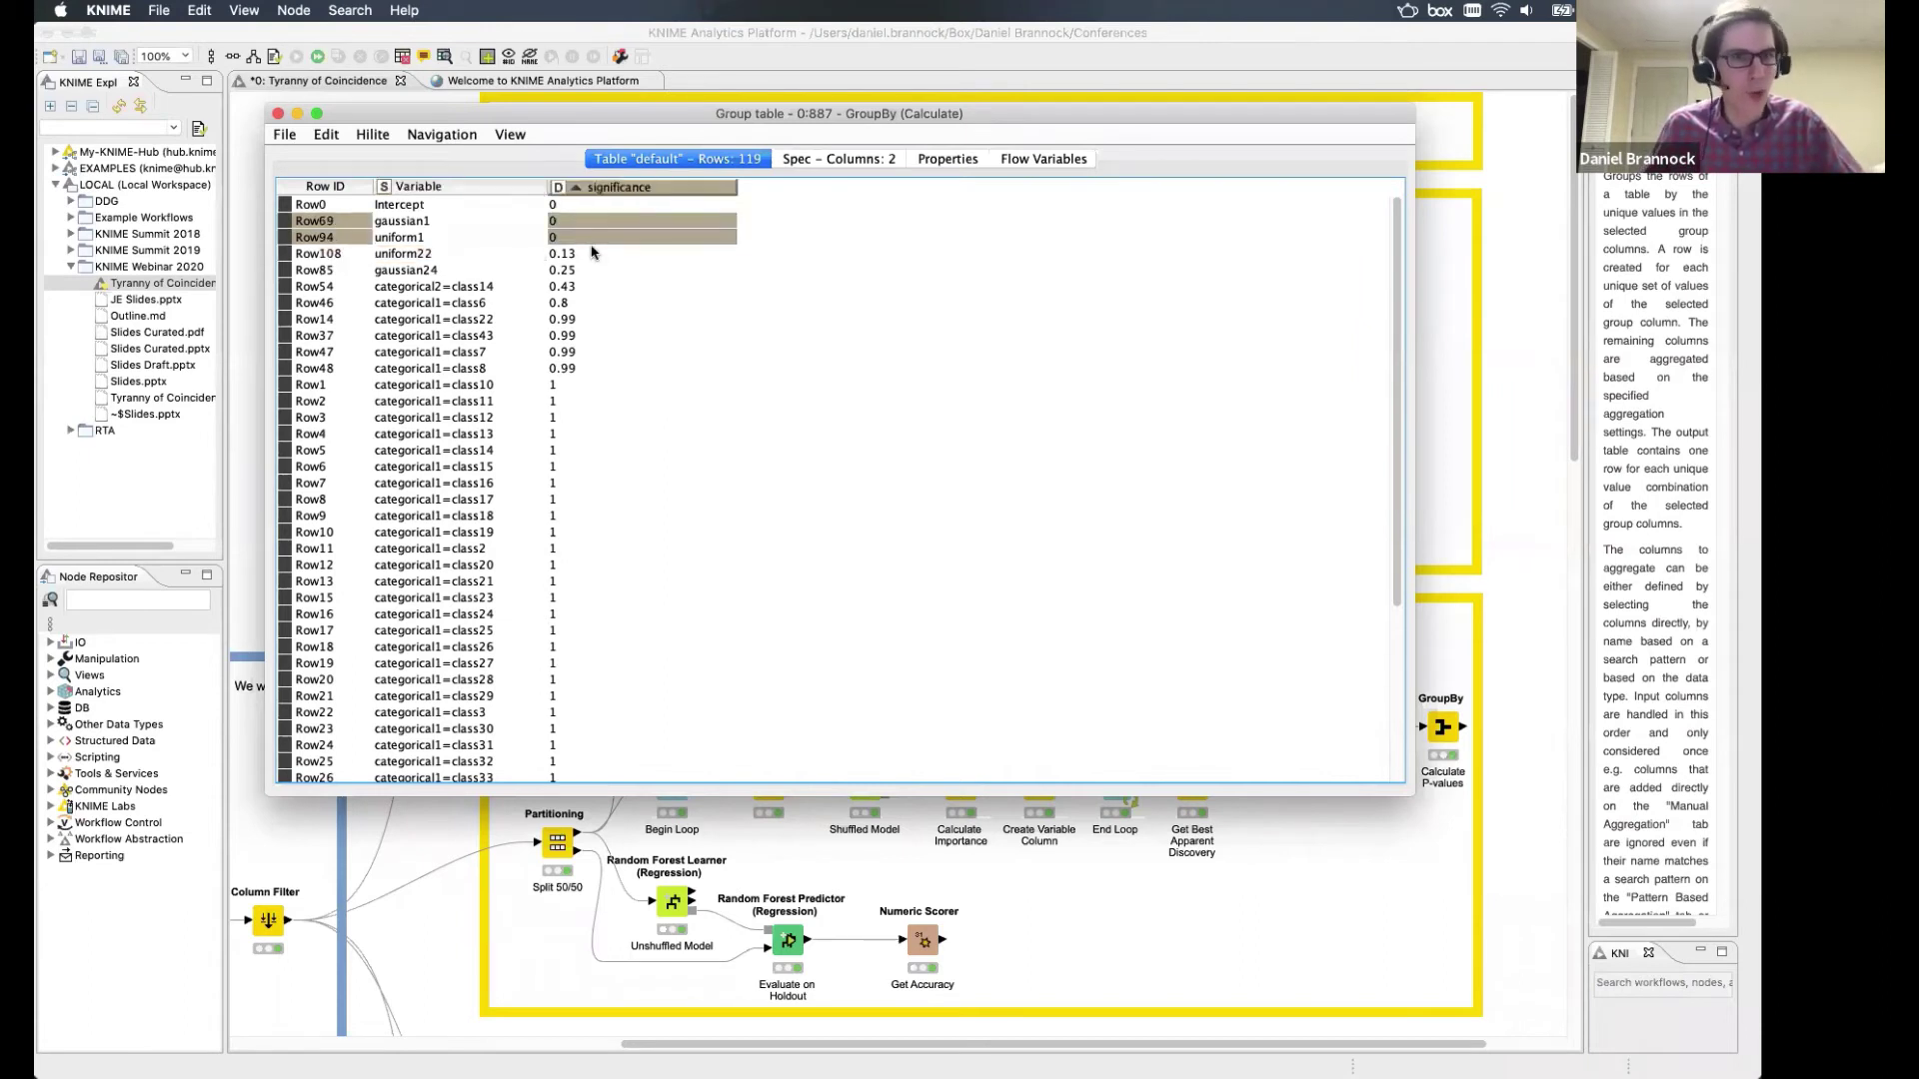
{"action": "left_click_drag", "start_coordinate": [592, 255], "coordinate": [598, 370]}
{"action": "left_click", "coordinate": [605, 353]}
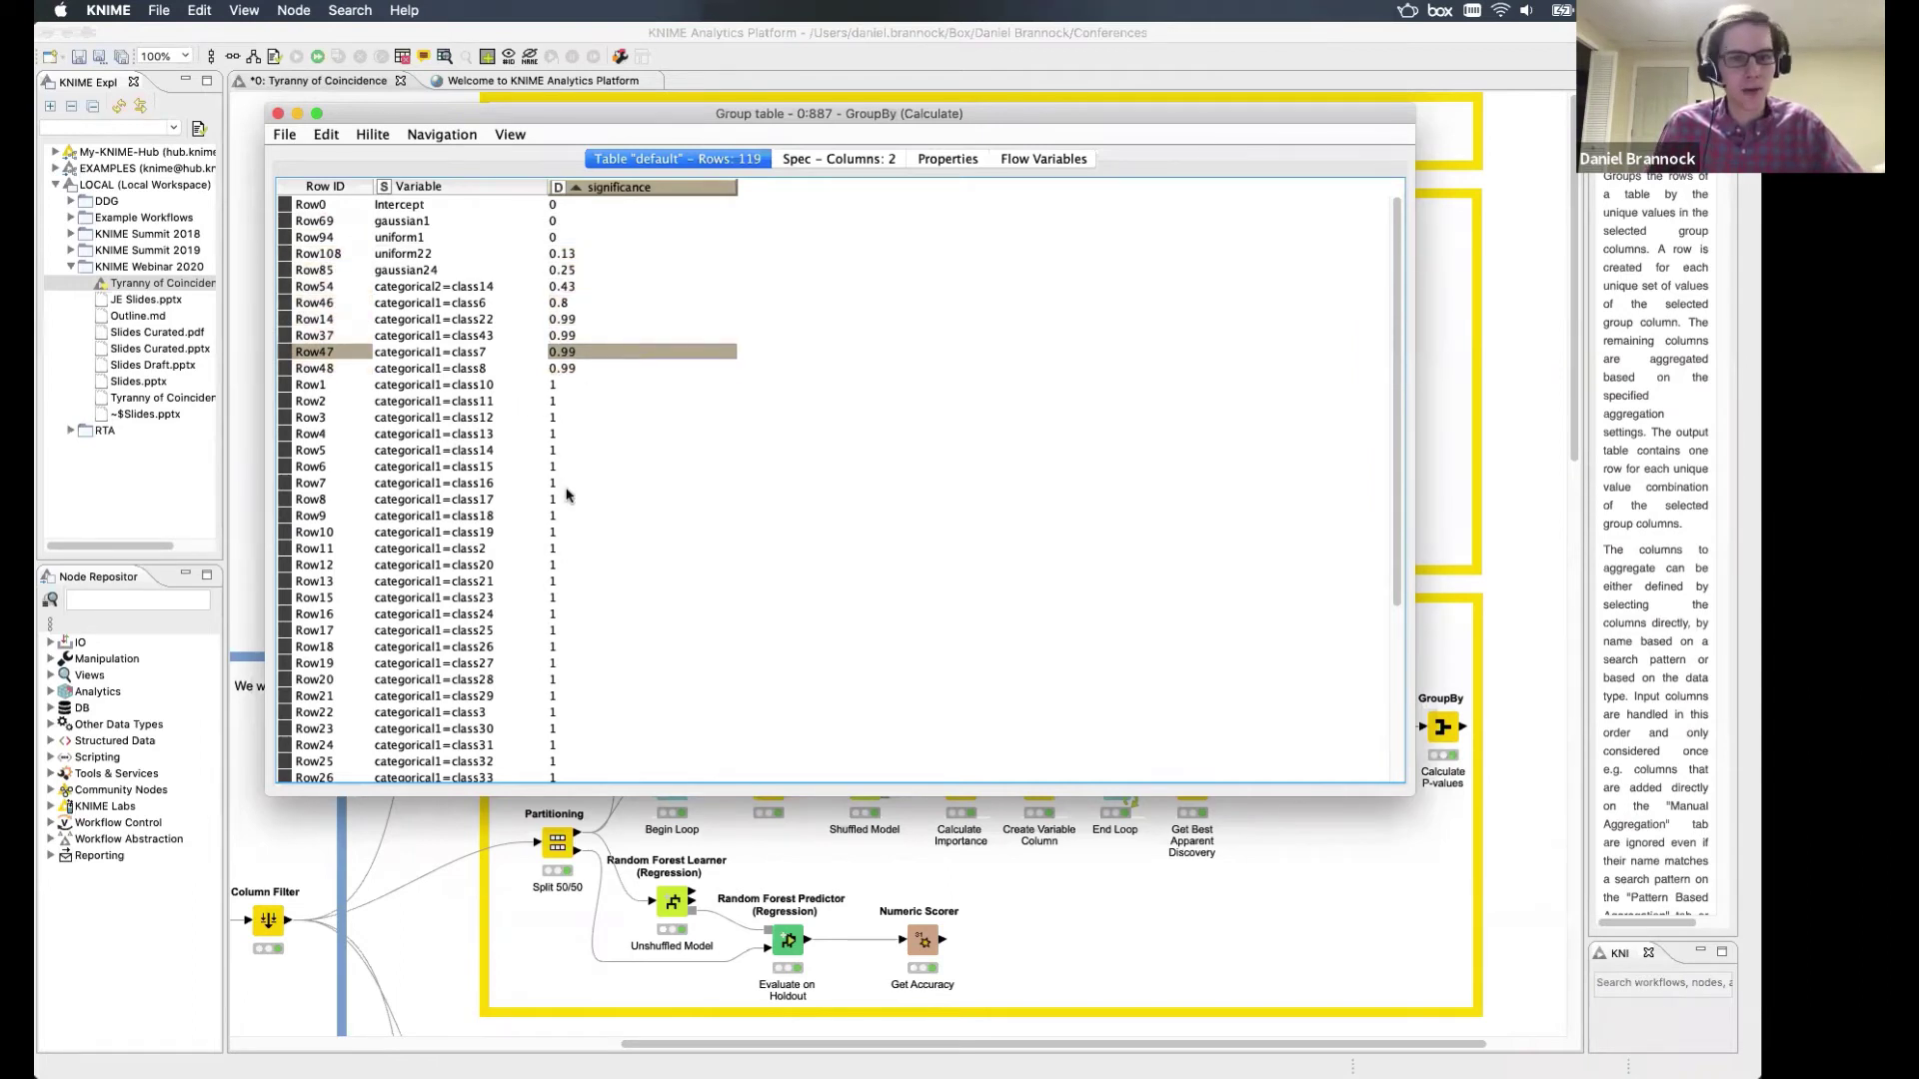
Check the significance of the categorical1=class2 row and close the p-value table.
{"action": "left_click", "coordinate": [499, 550]}
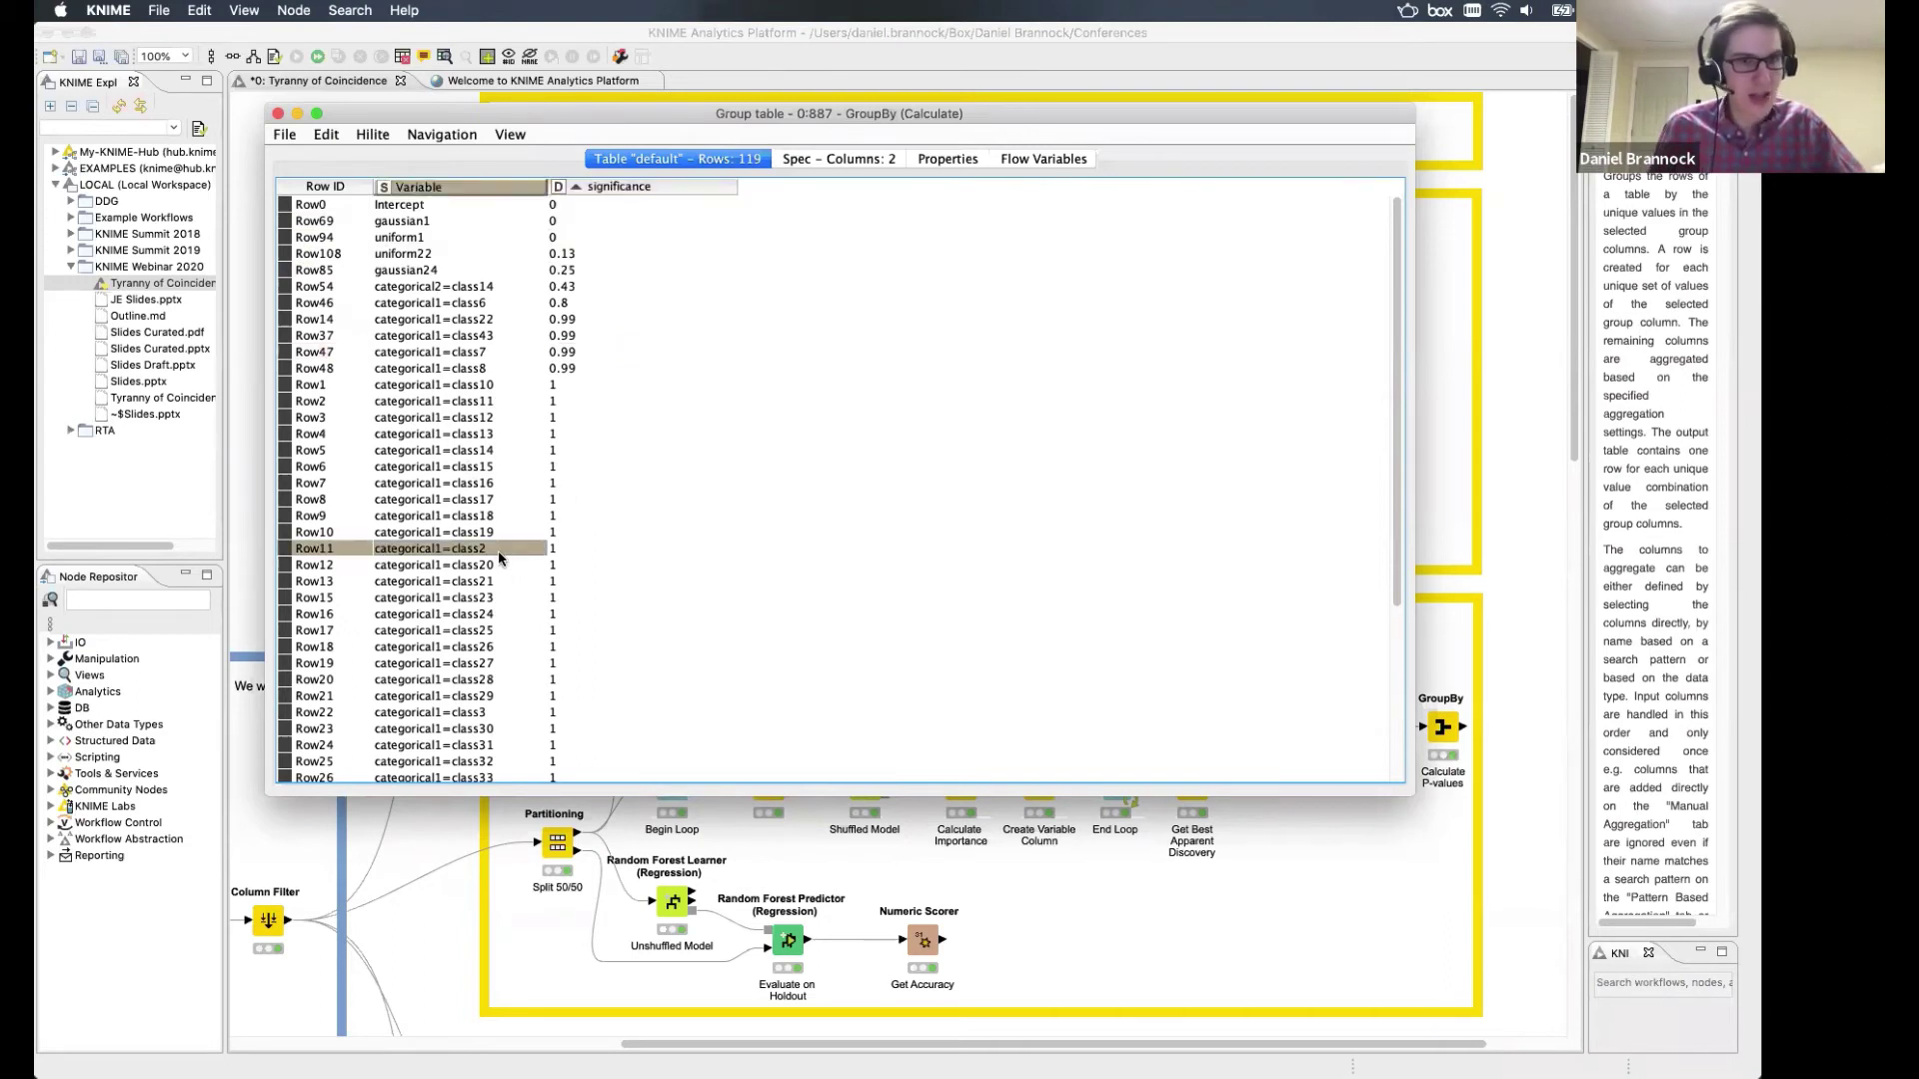
{"action": "left_click", "coordinate": [576, 556]}
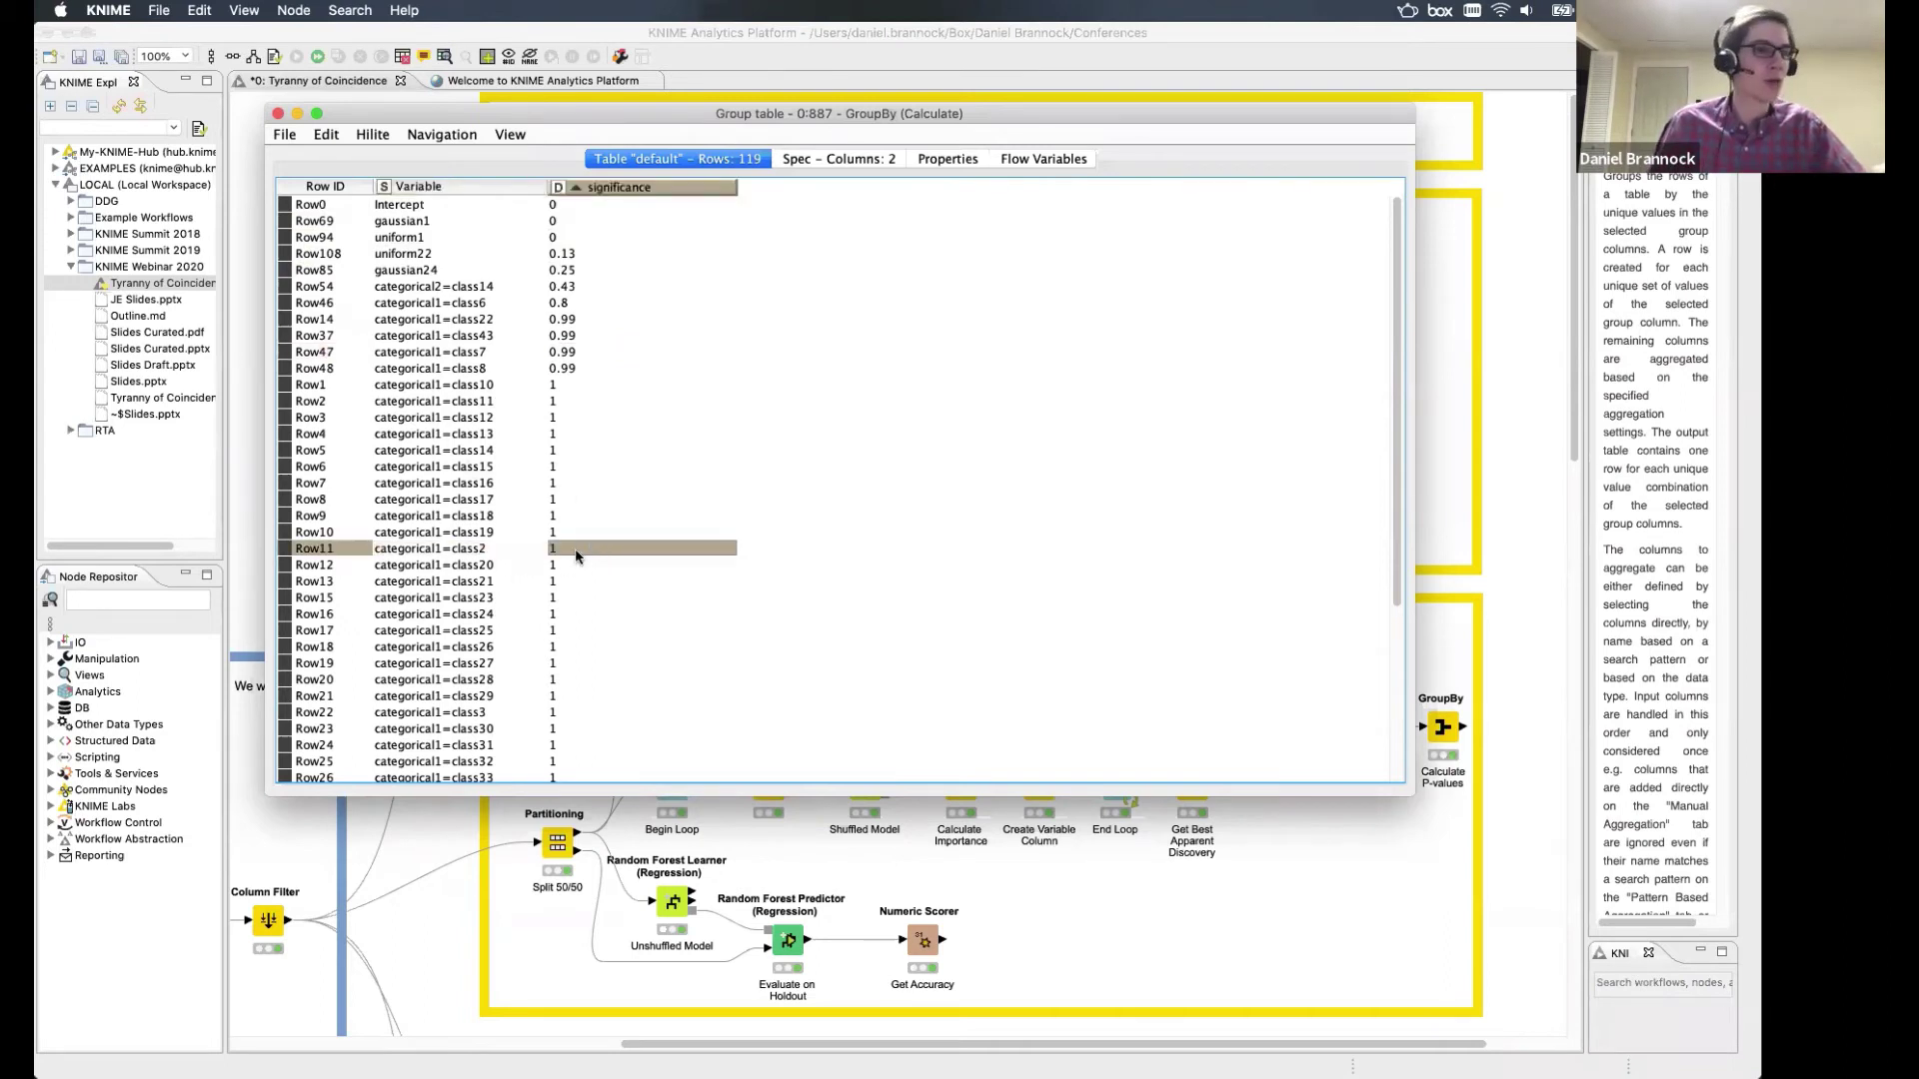
{"action": "left_click_drag", "start_coordinate": [419, 554], "coordinate": [591, 559]}
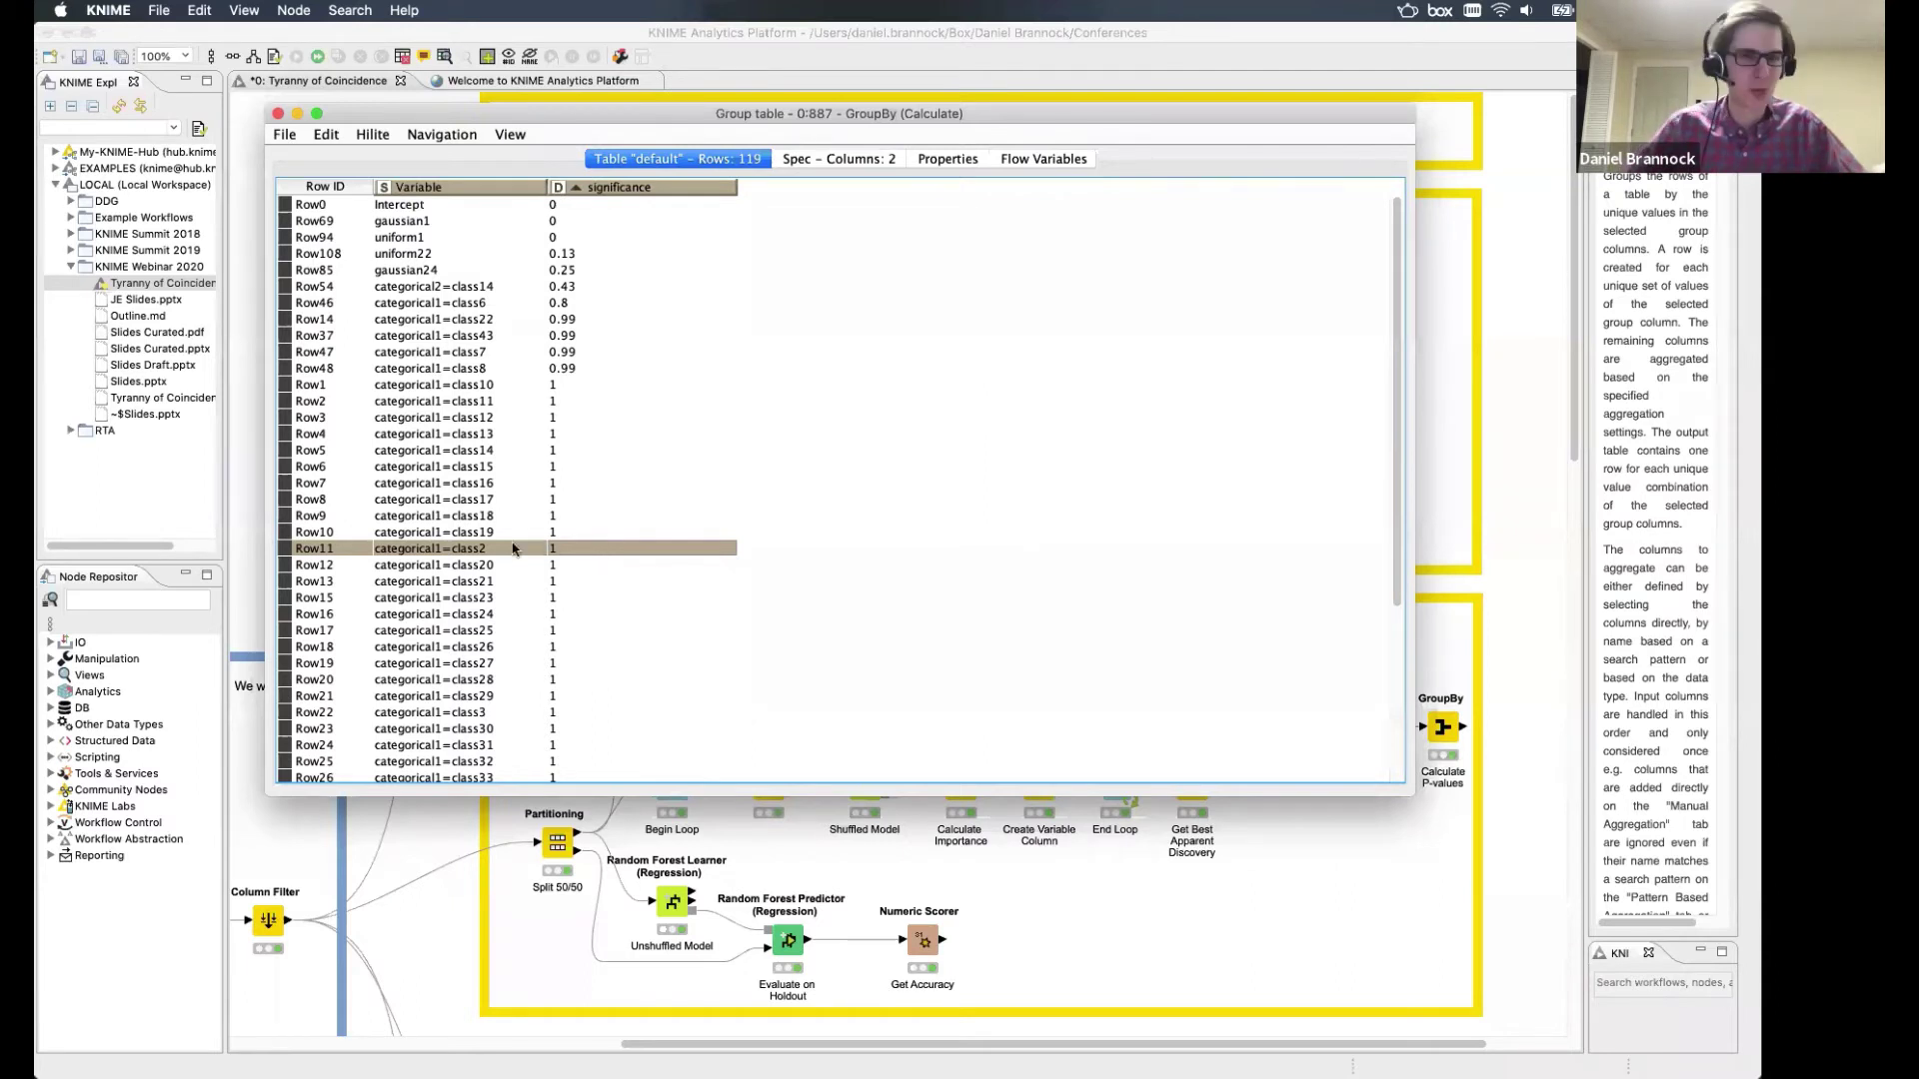
{"action": "left_click", "coordinate": [578, 548]}
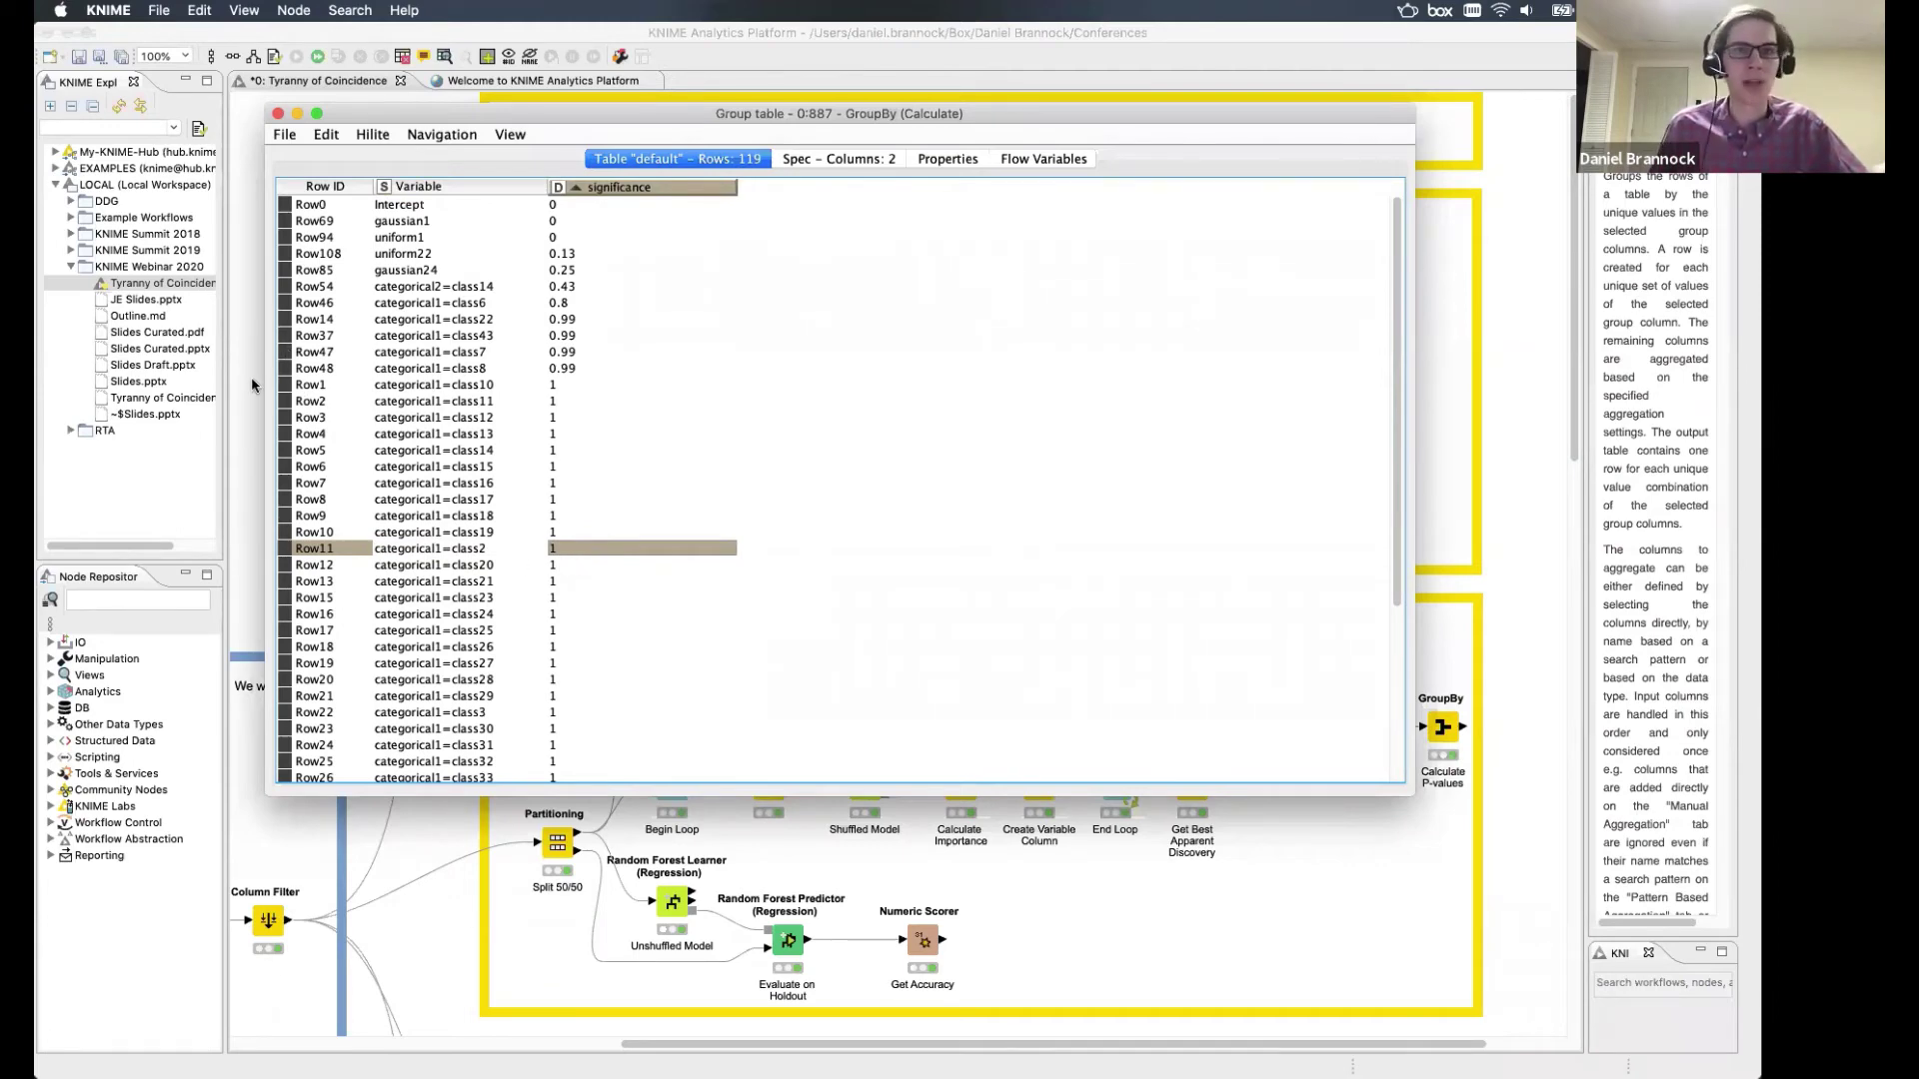
{"action": "left_click", "coordinate": [278, 114]}
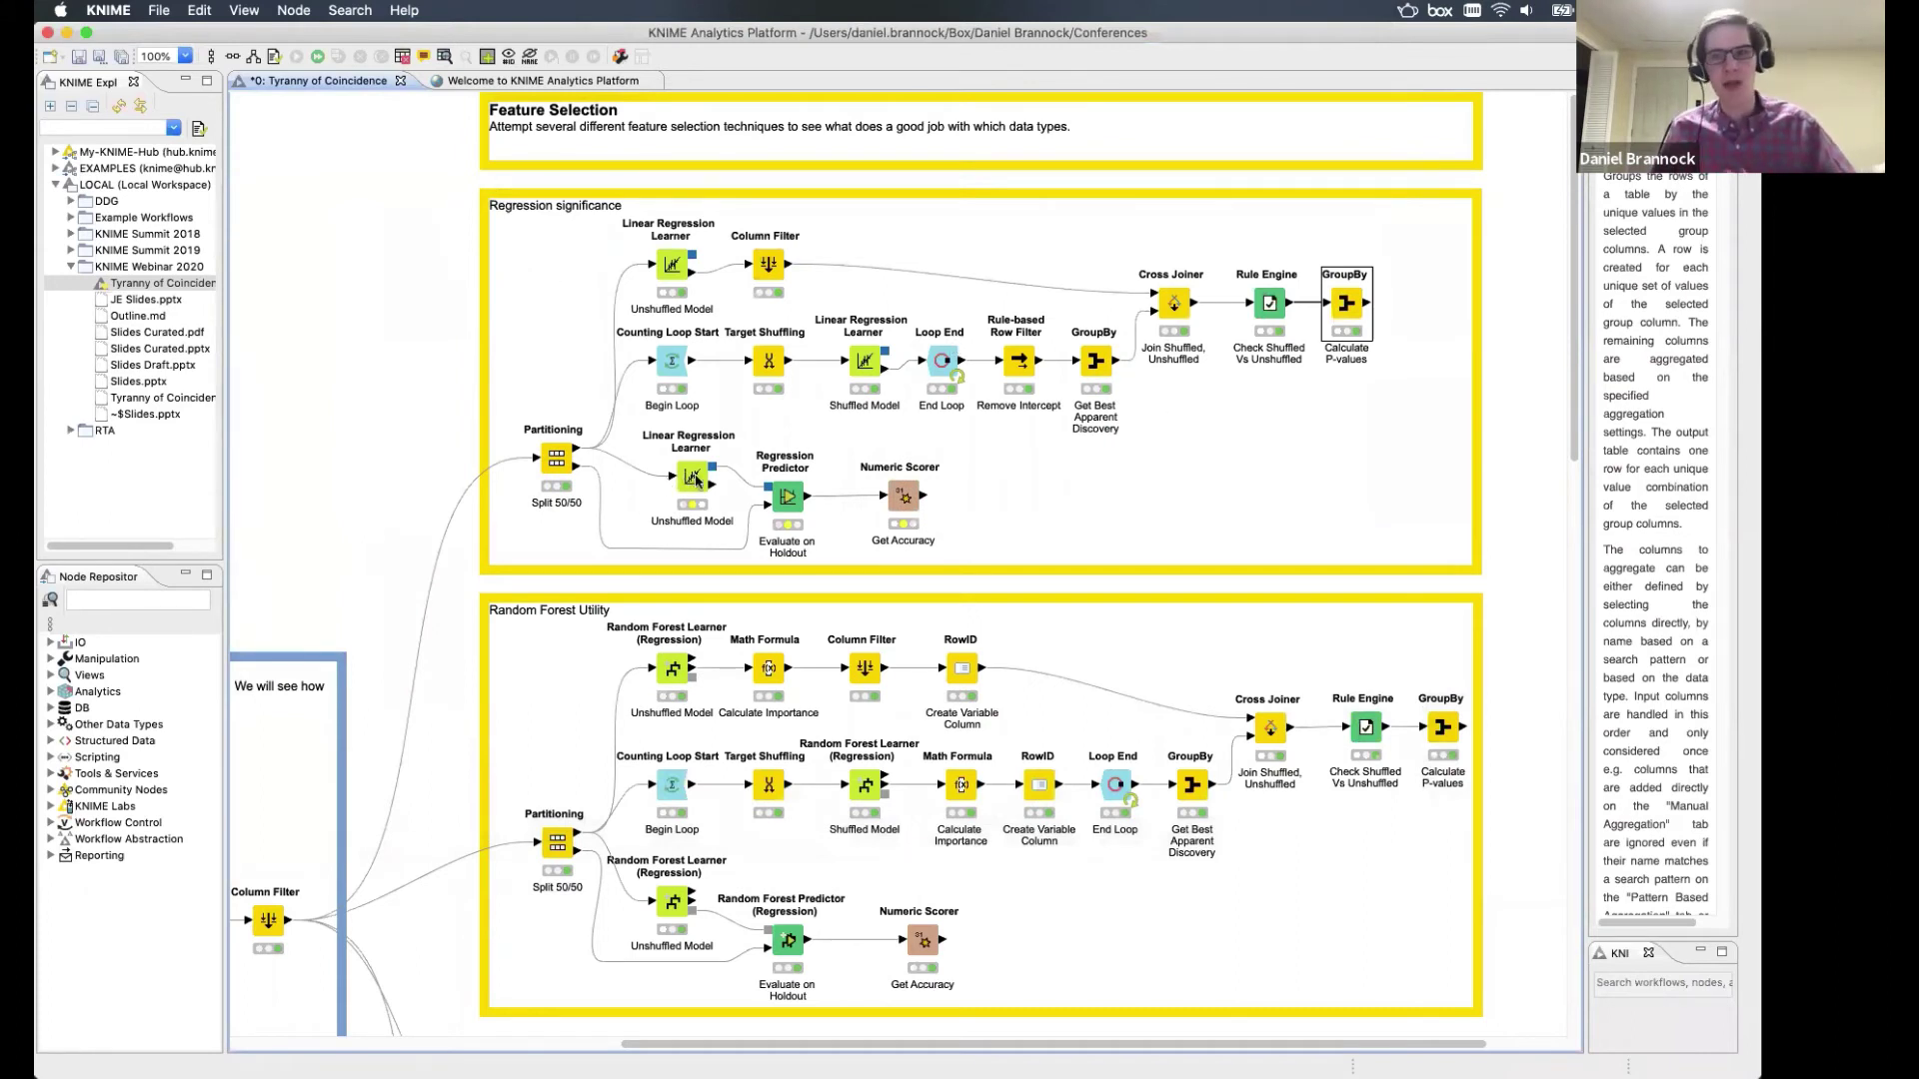
Review the included and excluded columns of the Linear Regression Learner feeding Evaluate on Holdout, and close its settings without changes.
{"action": "double_click", "coordinate": [693, 478]}
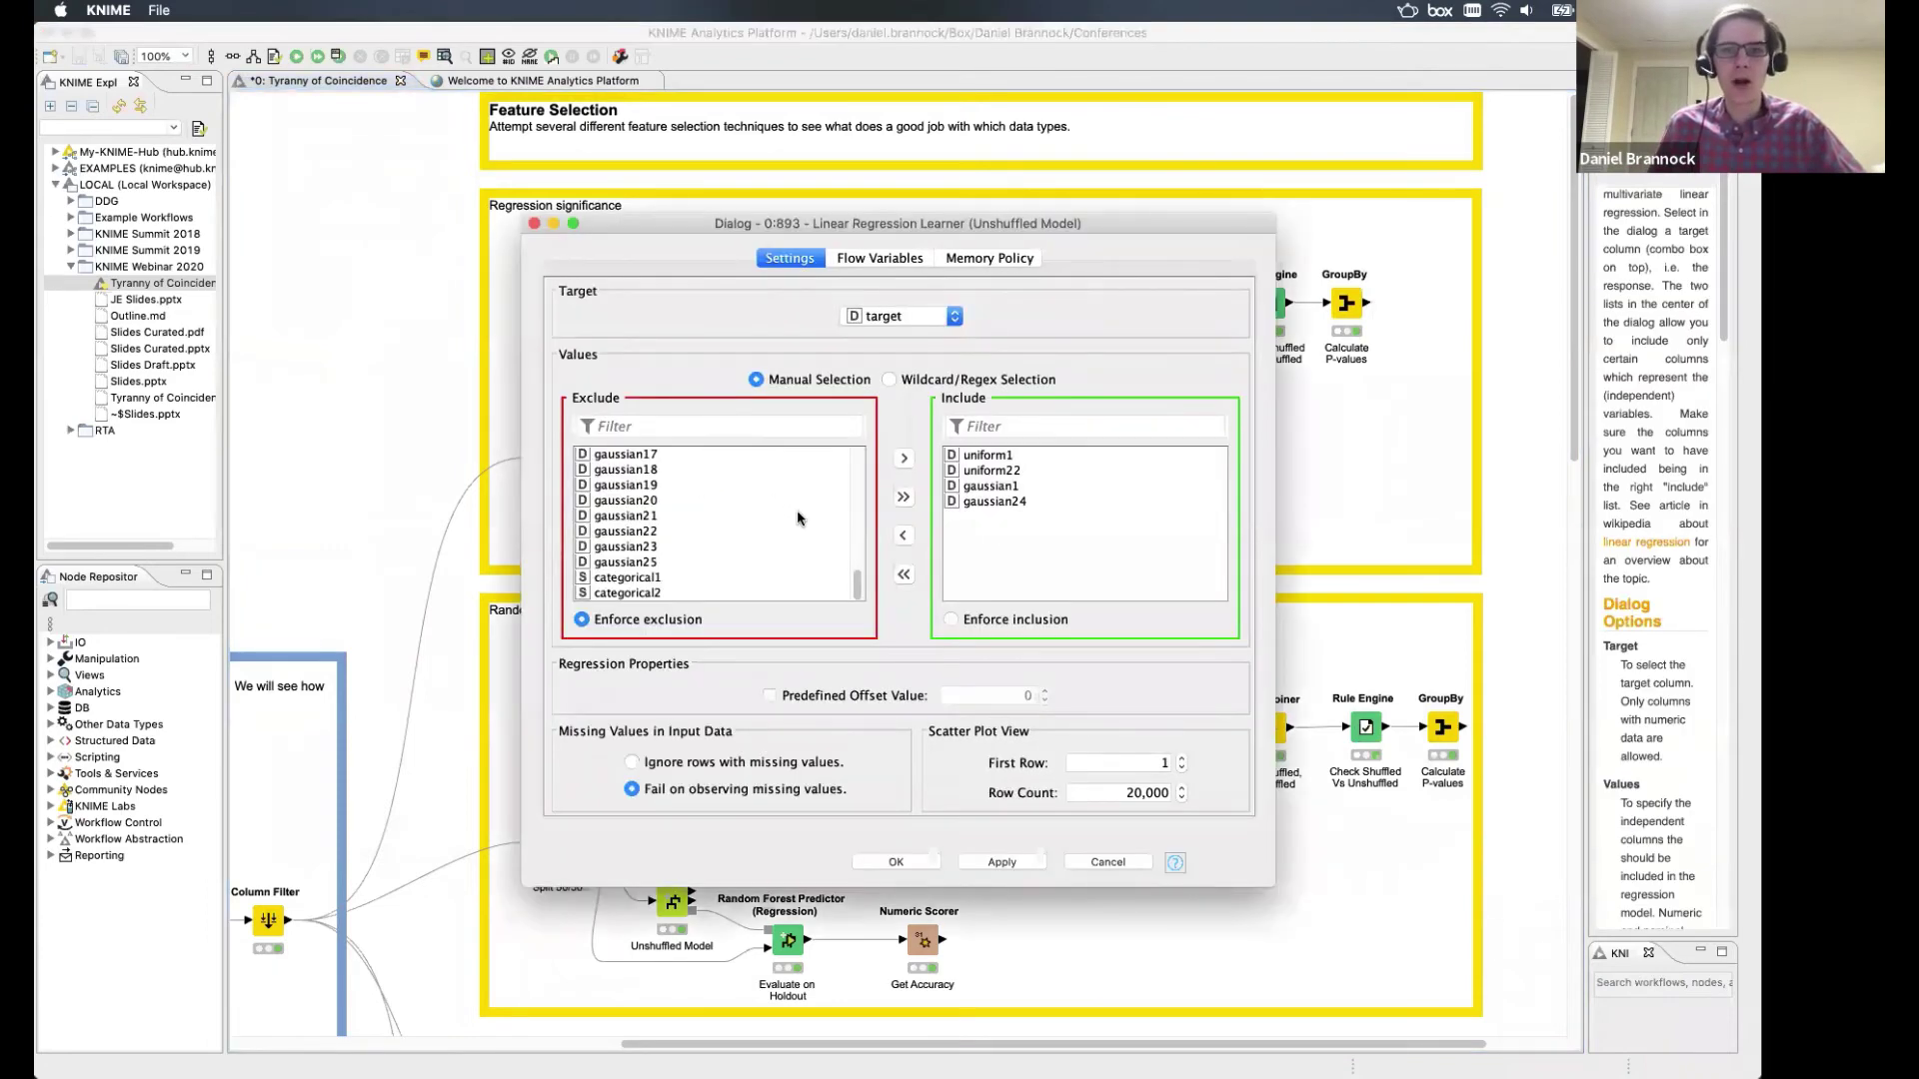
{"action": "left_click", "coordinate": [975, 457]}
{"action": "left_click", "coordinate": [983, 503], "text": "shift"}
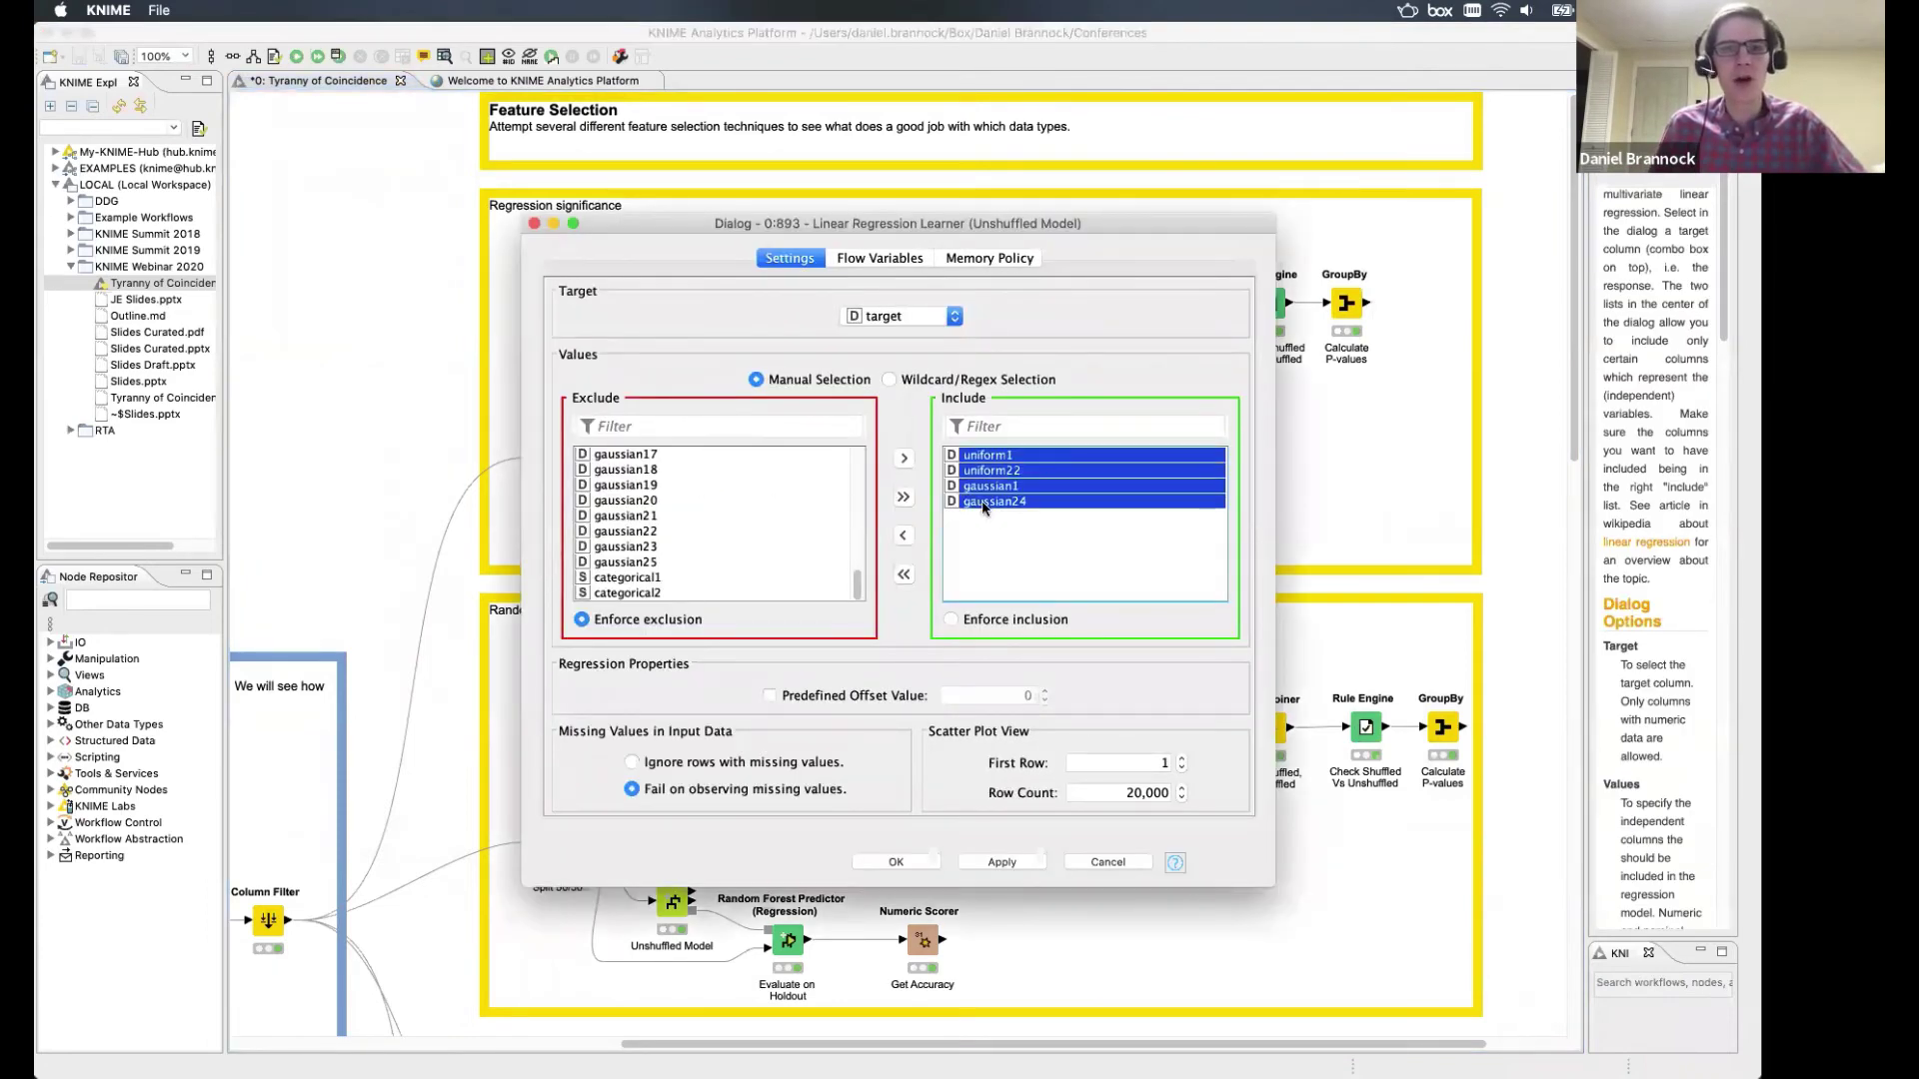
{"action": "left_click", "coordinate": [1035, 487]}
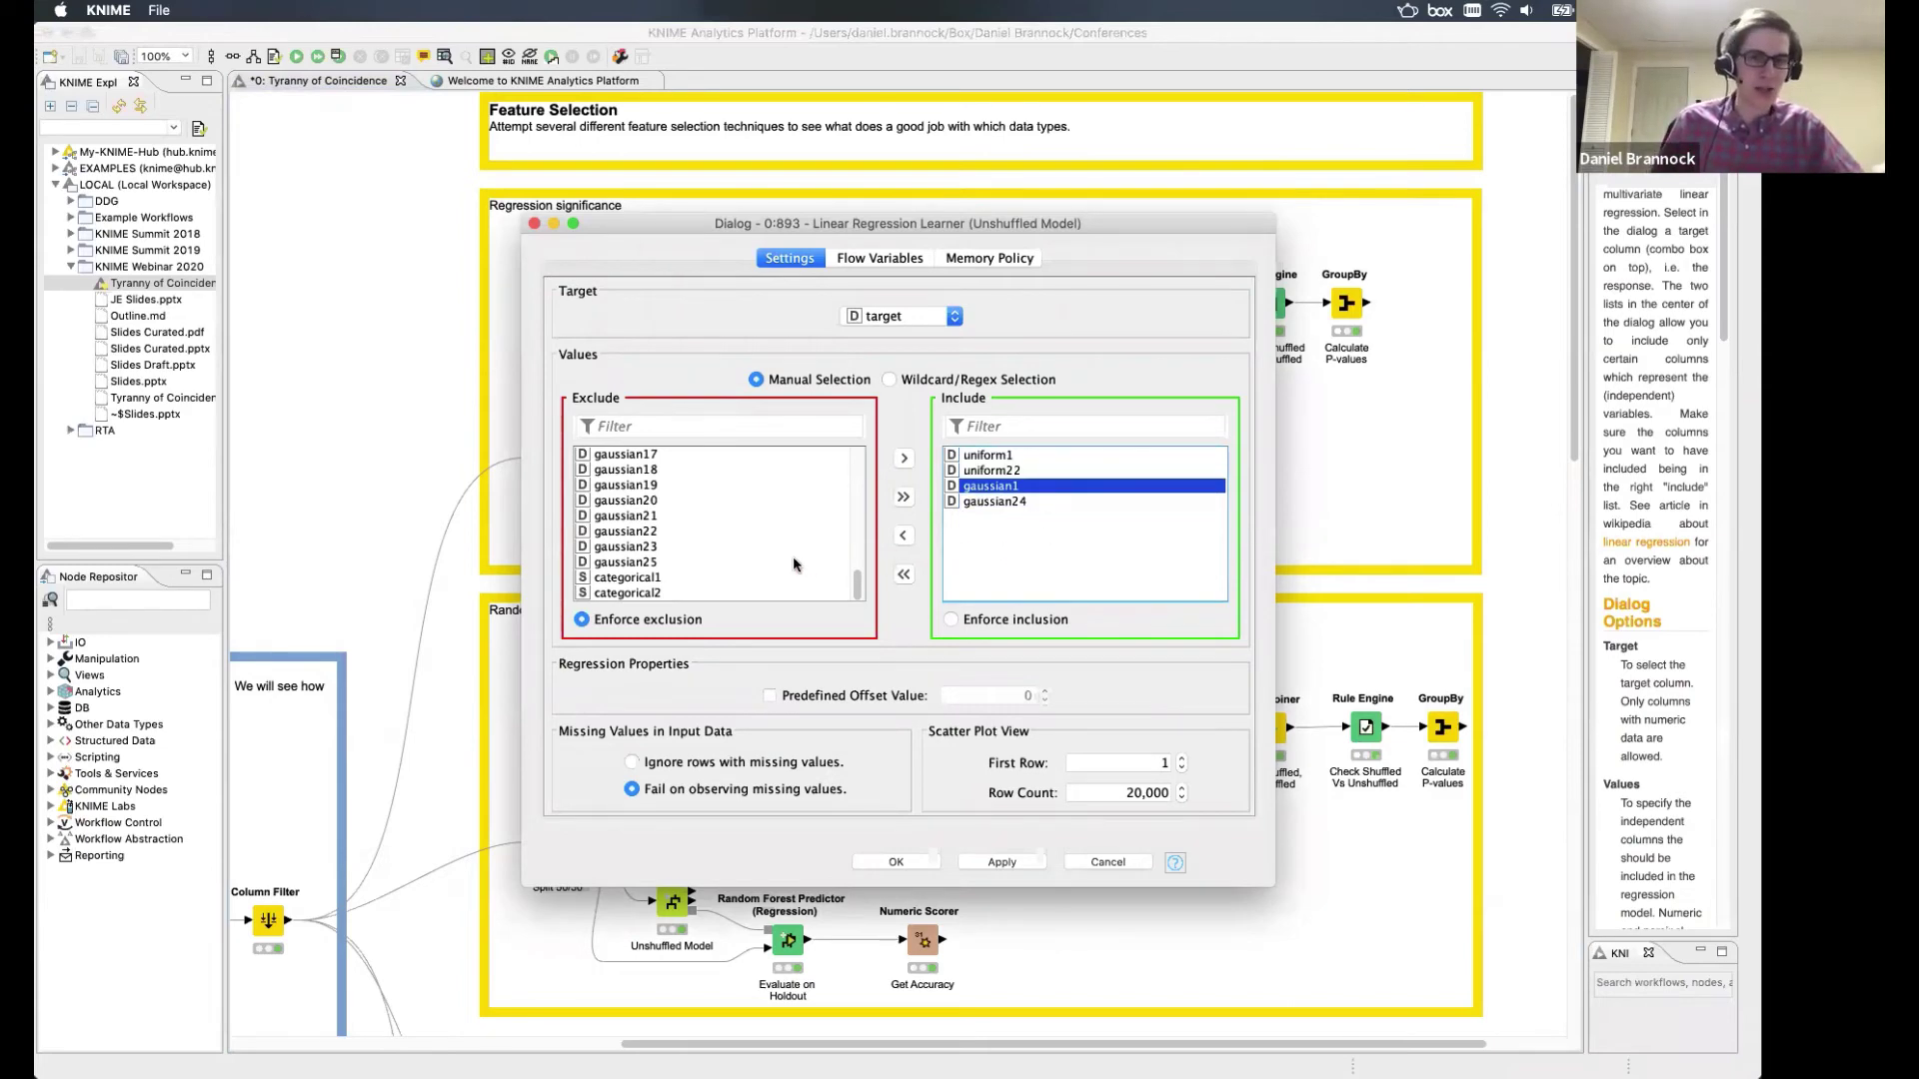
{"action": "left_click", "coordinate": [669, 580]}
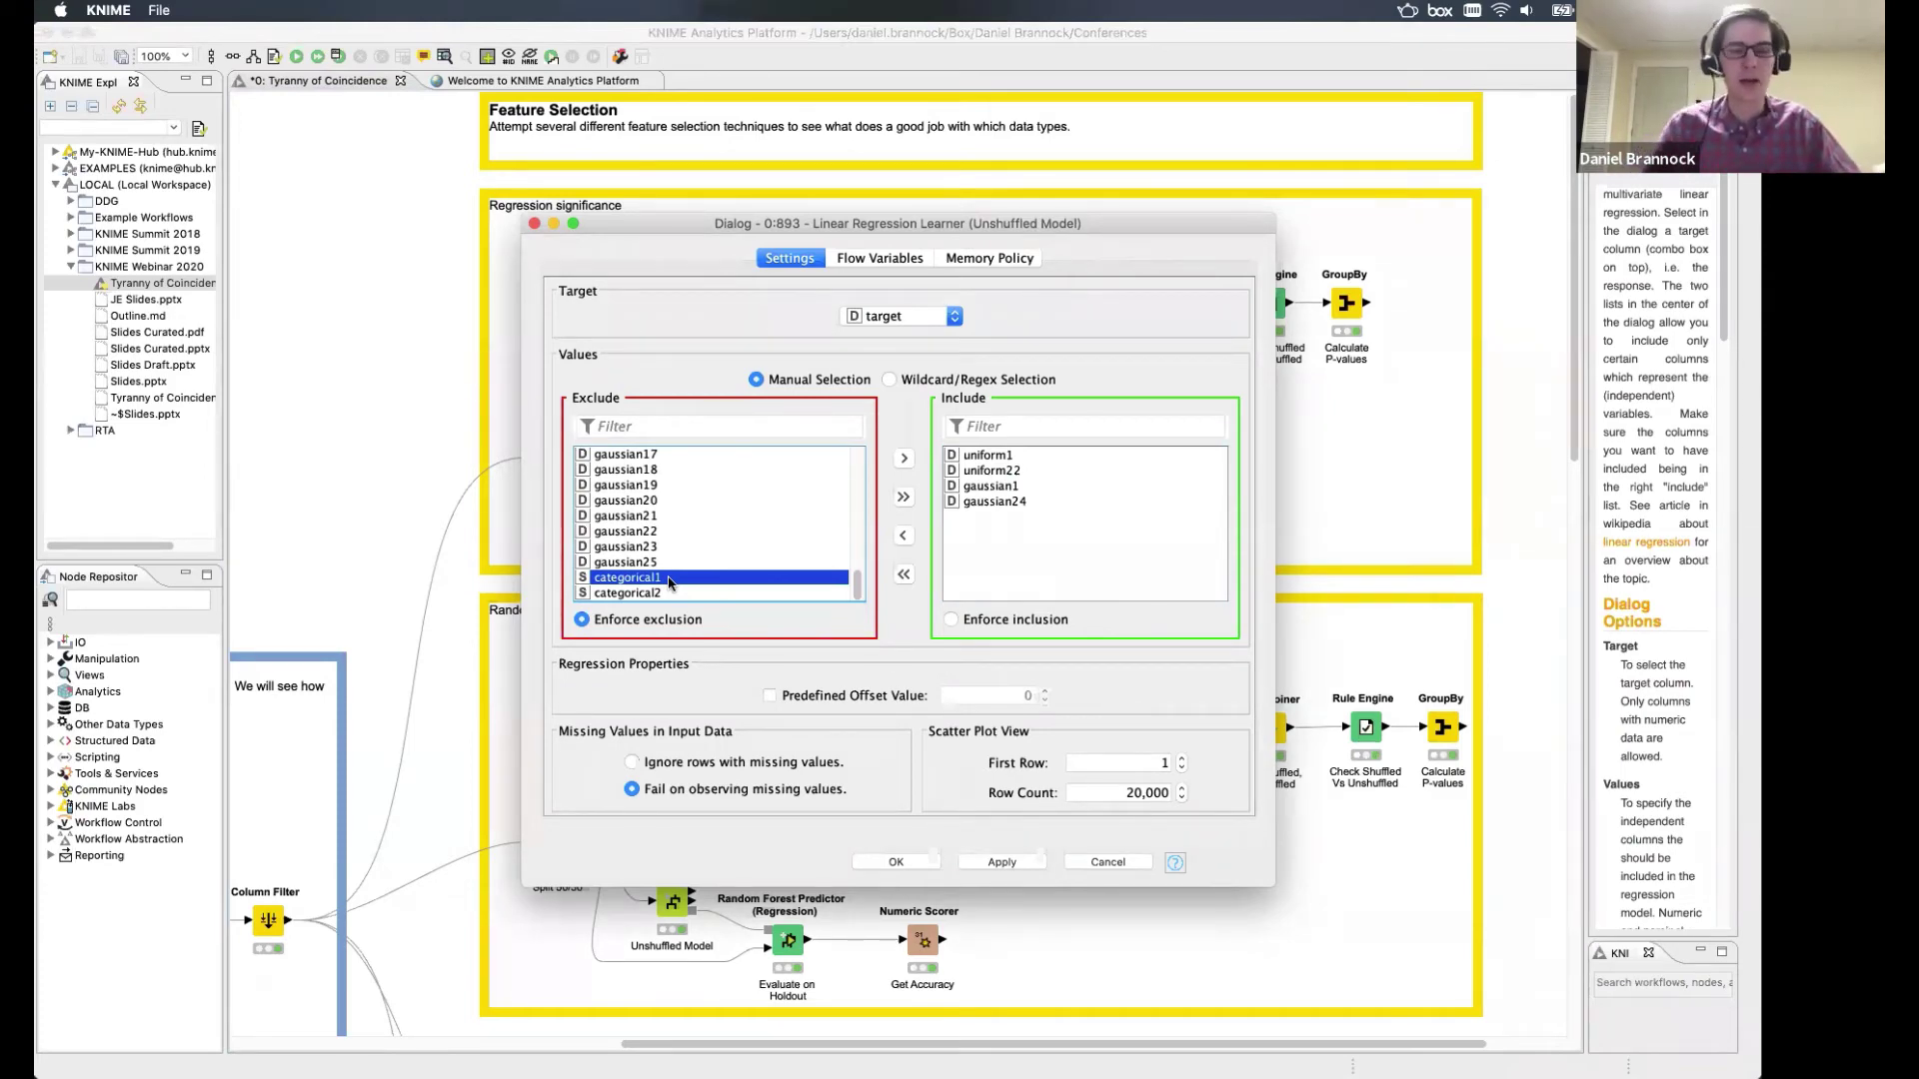
{"action": "left_click_drag", "start_coordinate": [1021, 456], "coordinate": [1016, 515]}
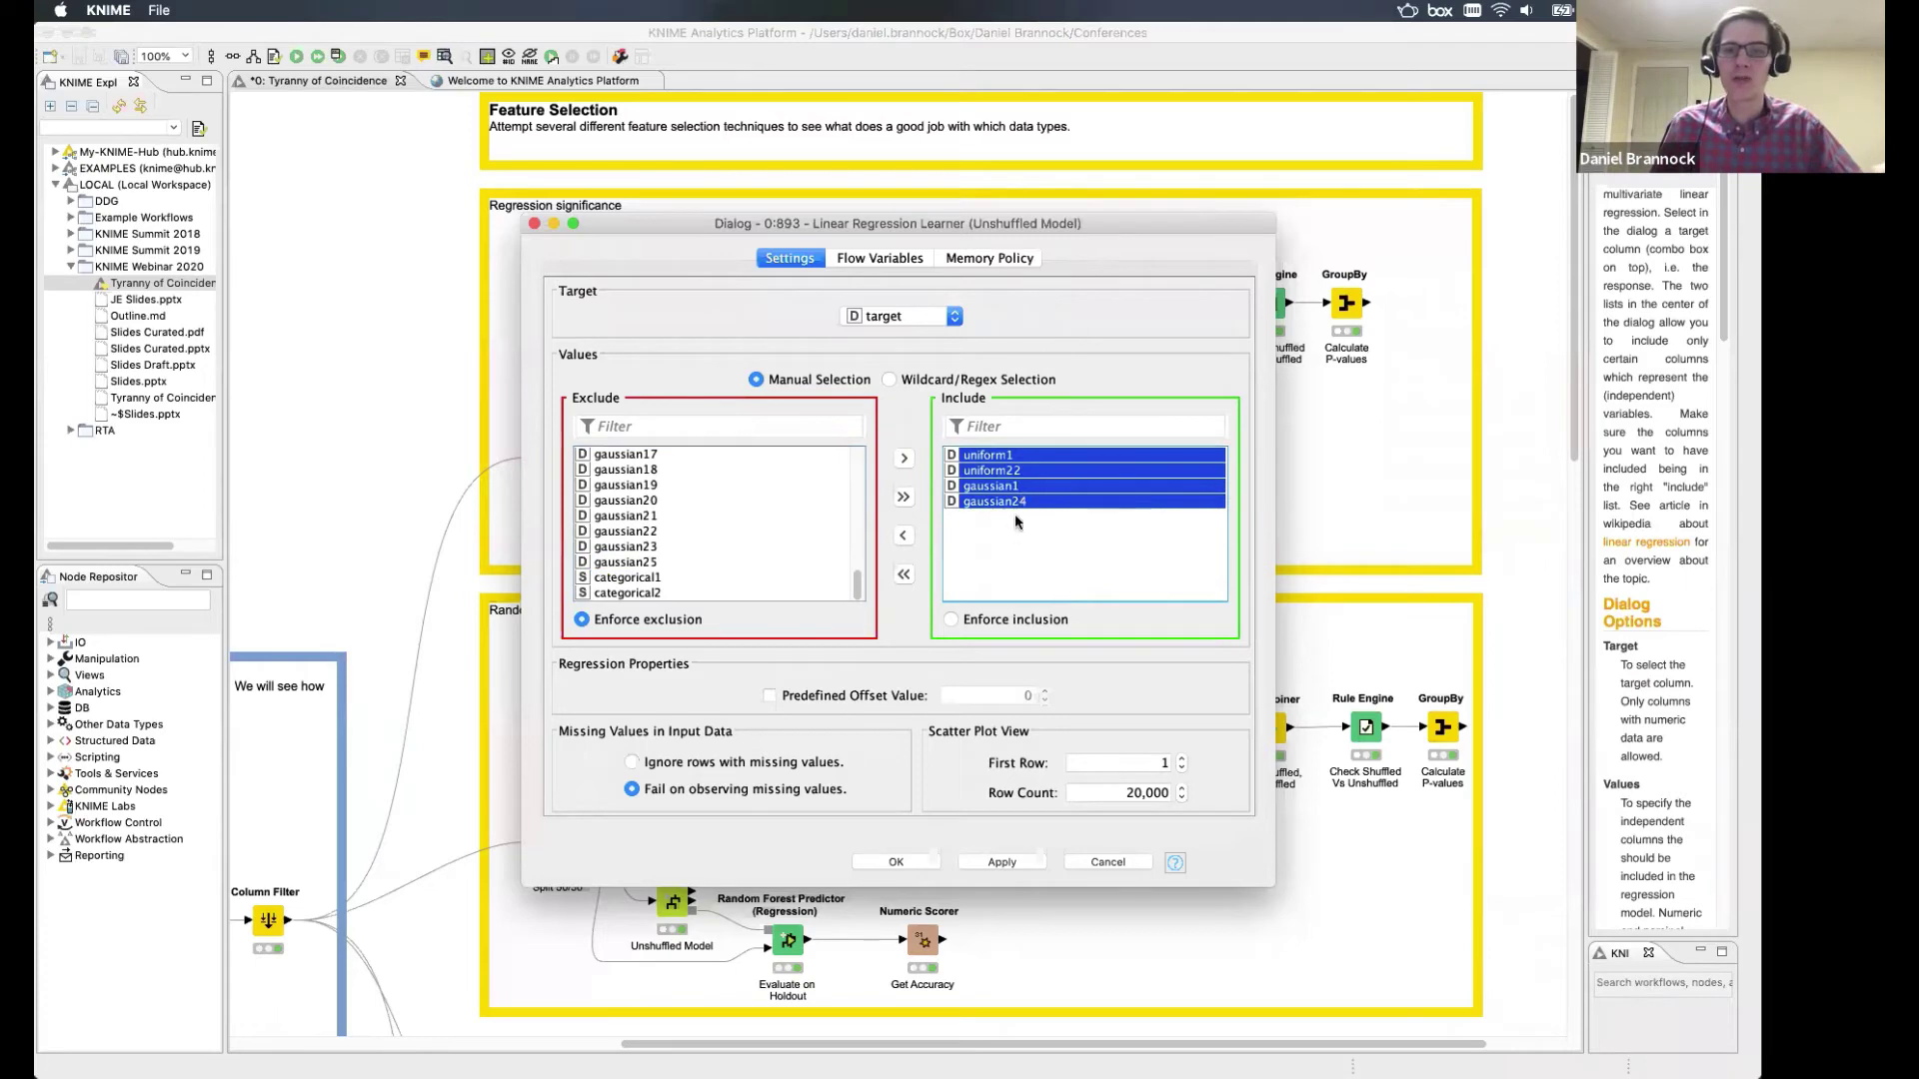
{"action": "left_click", "coordinate": [924, 858]}
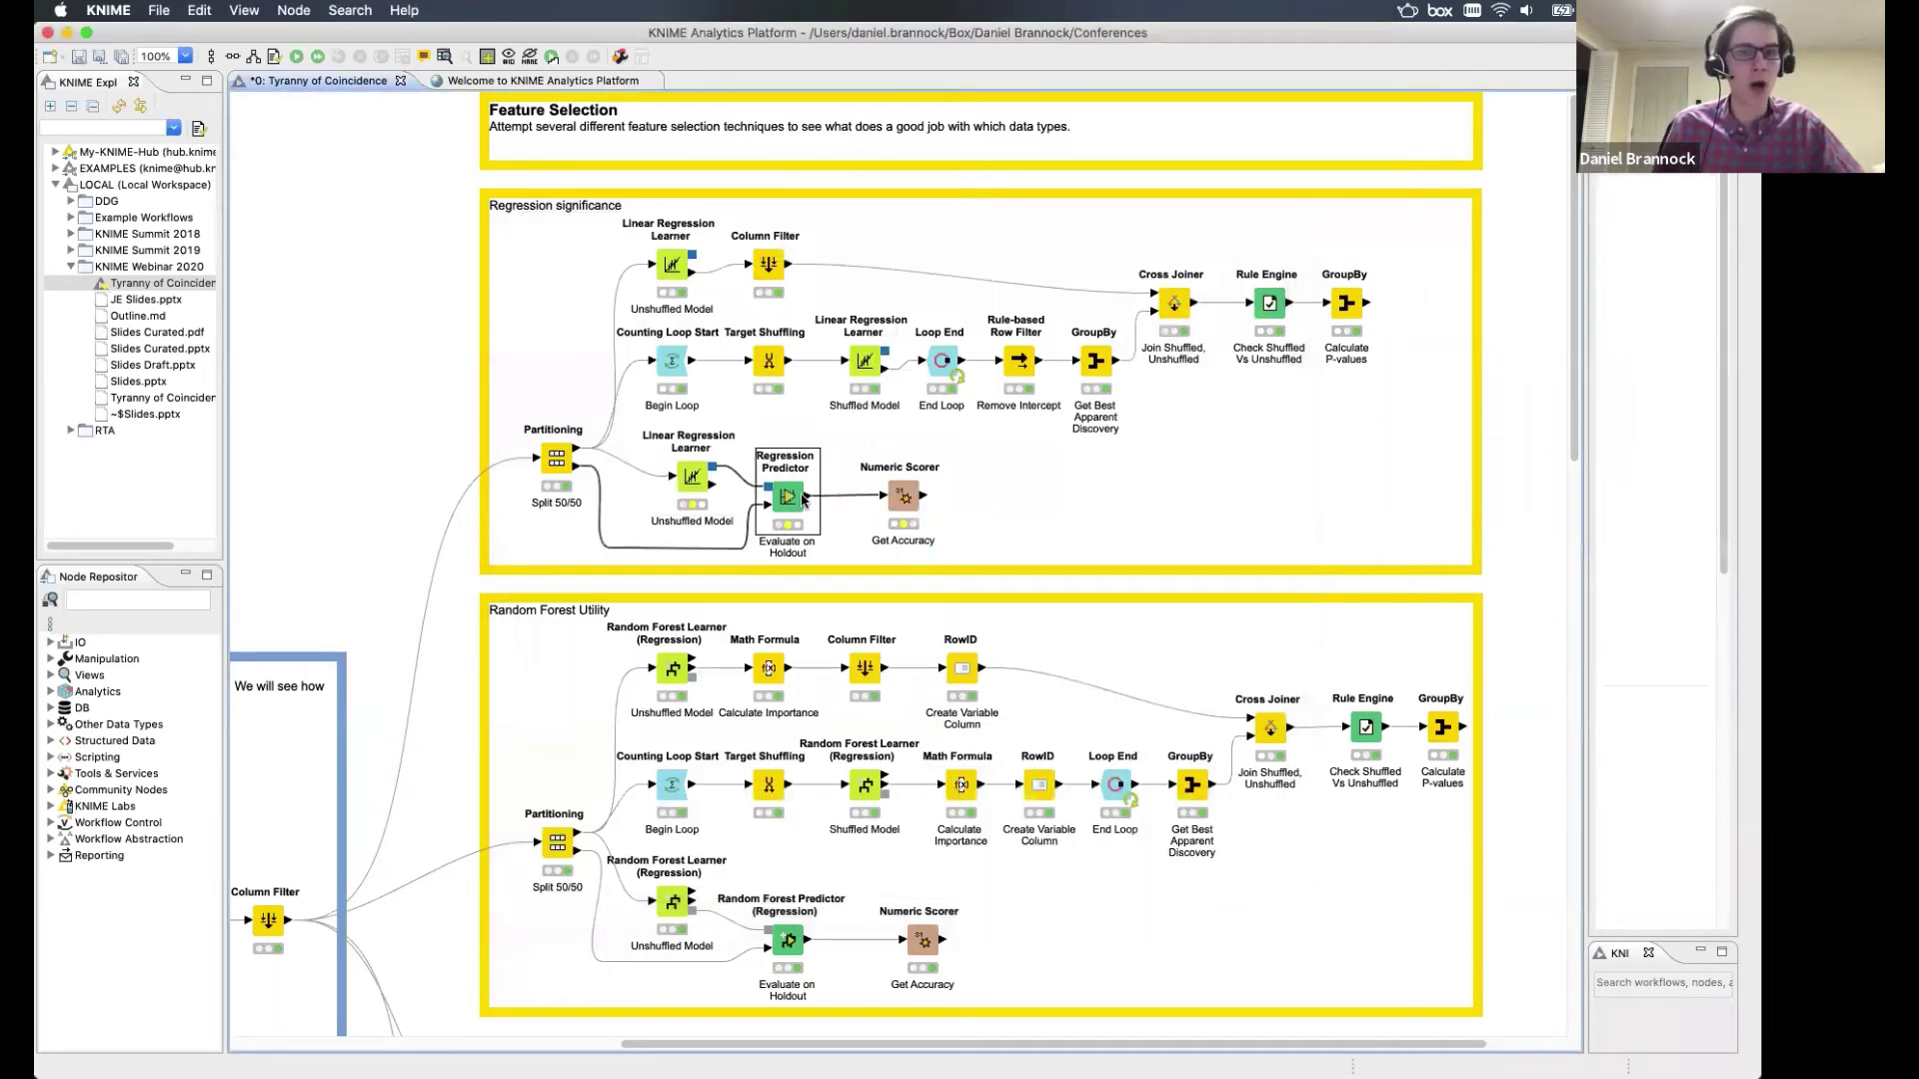
Execute the Regression significance section's Get Accuracy Numeric Scorer, view its statistics, and close them.
{"action": "left_click", "coordinate": [905, 496]}
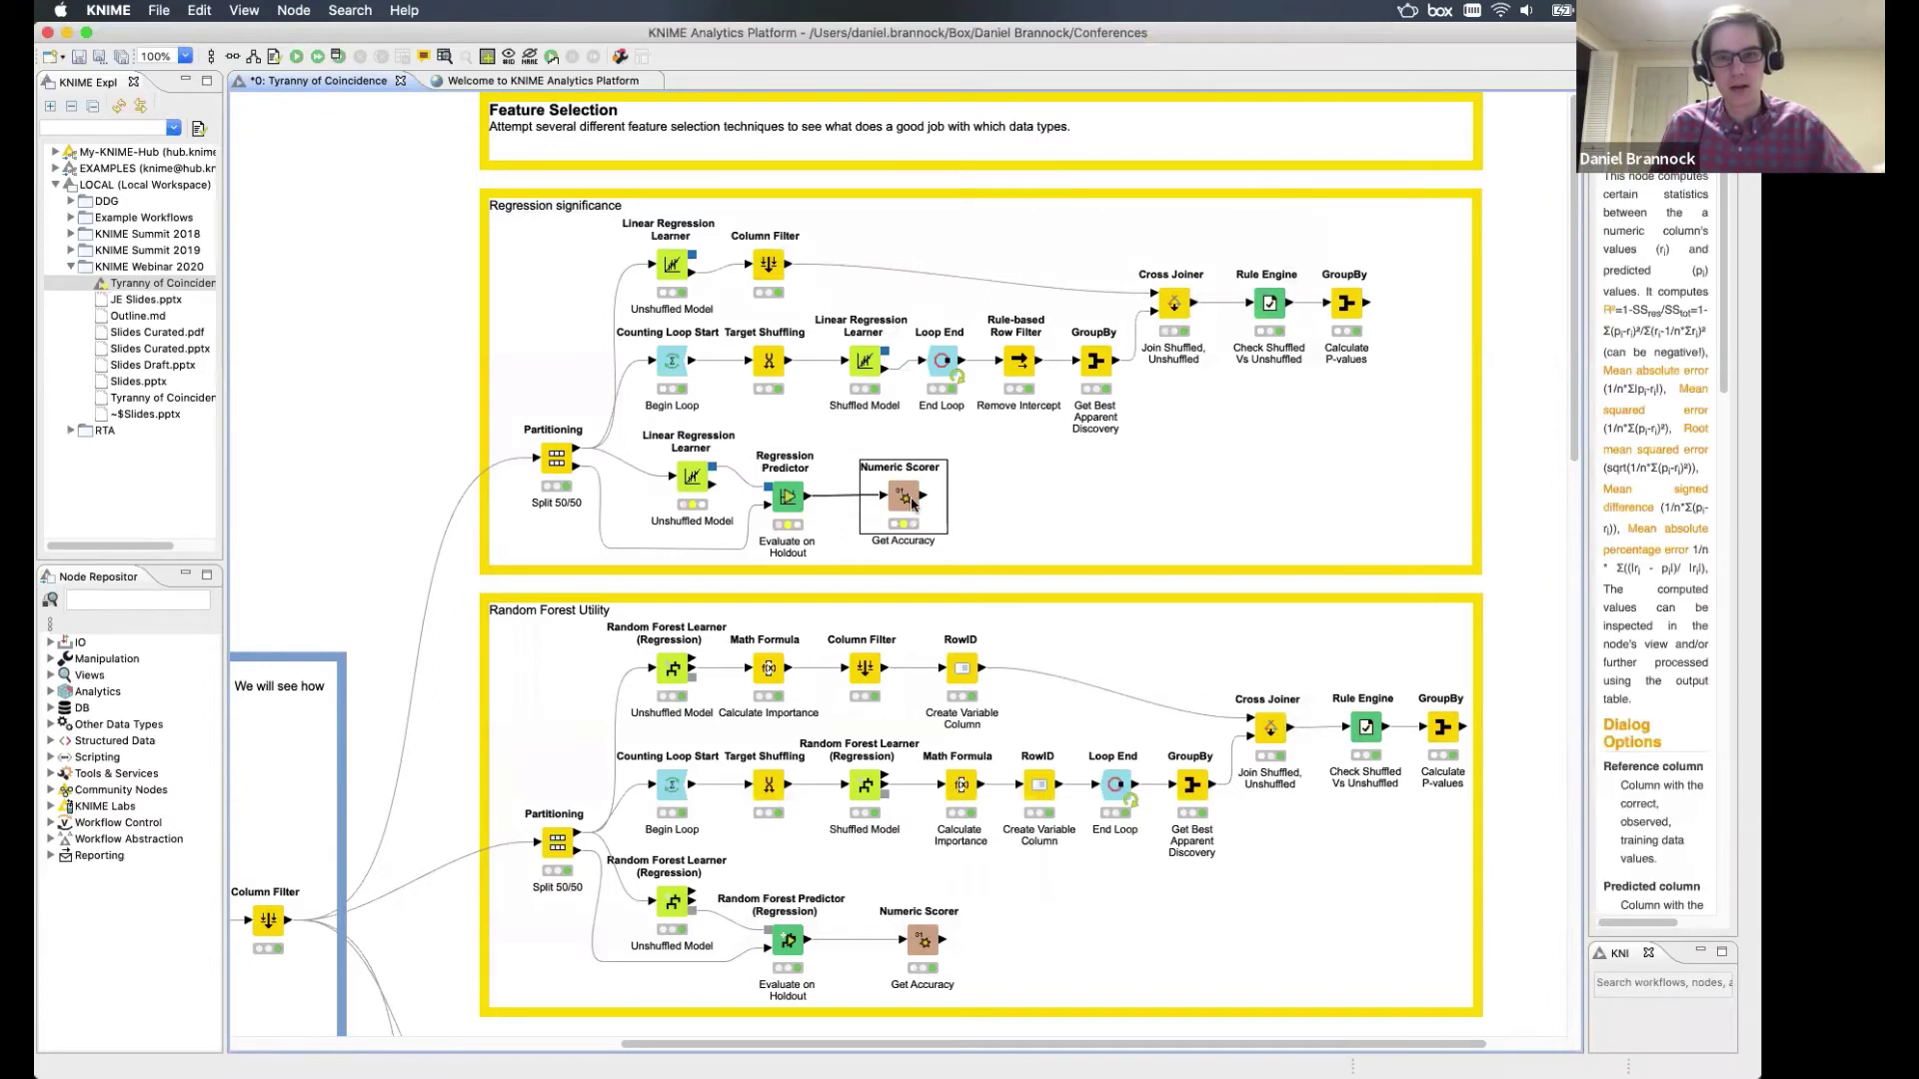
{"action": "right_click", "coordinate": [904, 496]}
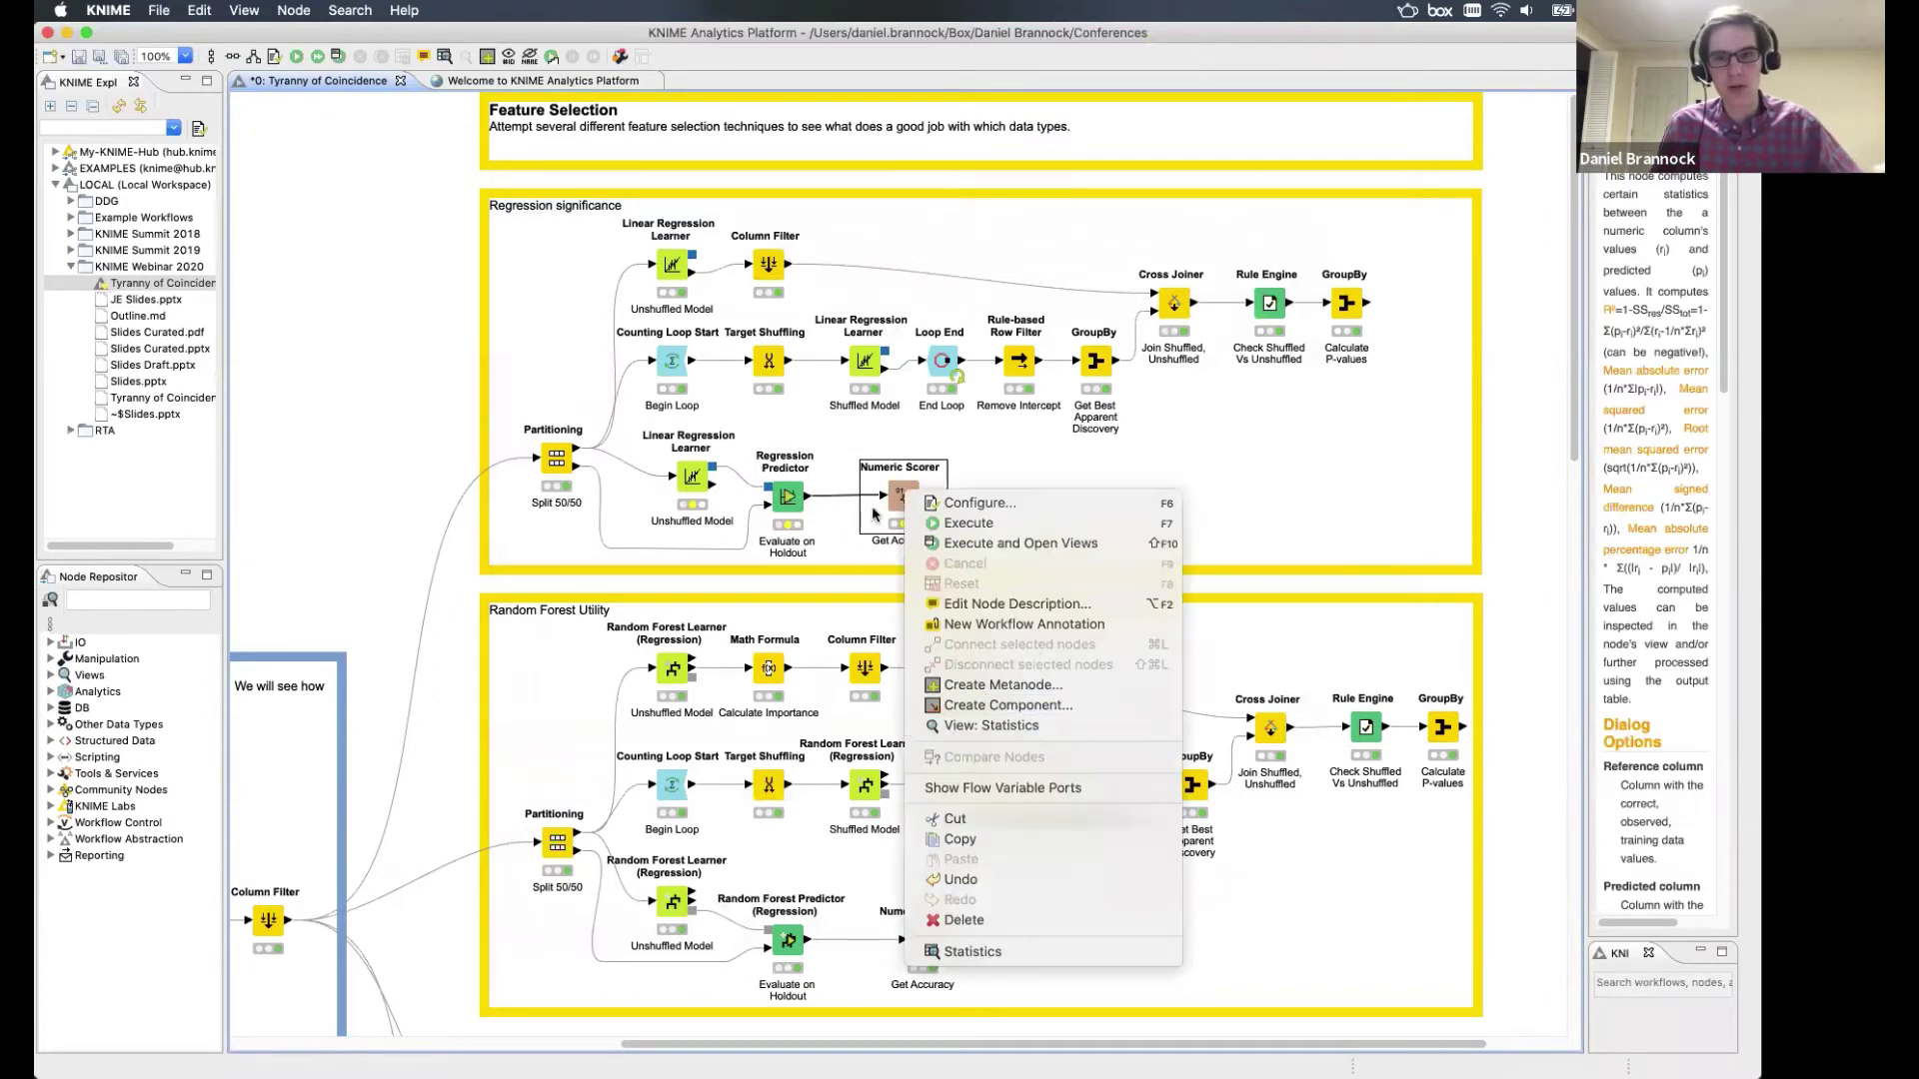
{"action": "left_click", "coordinate": [1014, 545]}
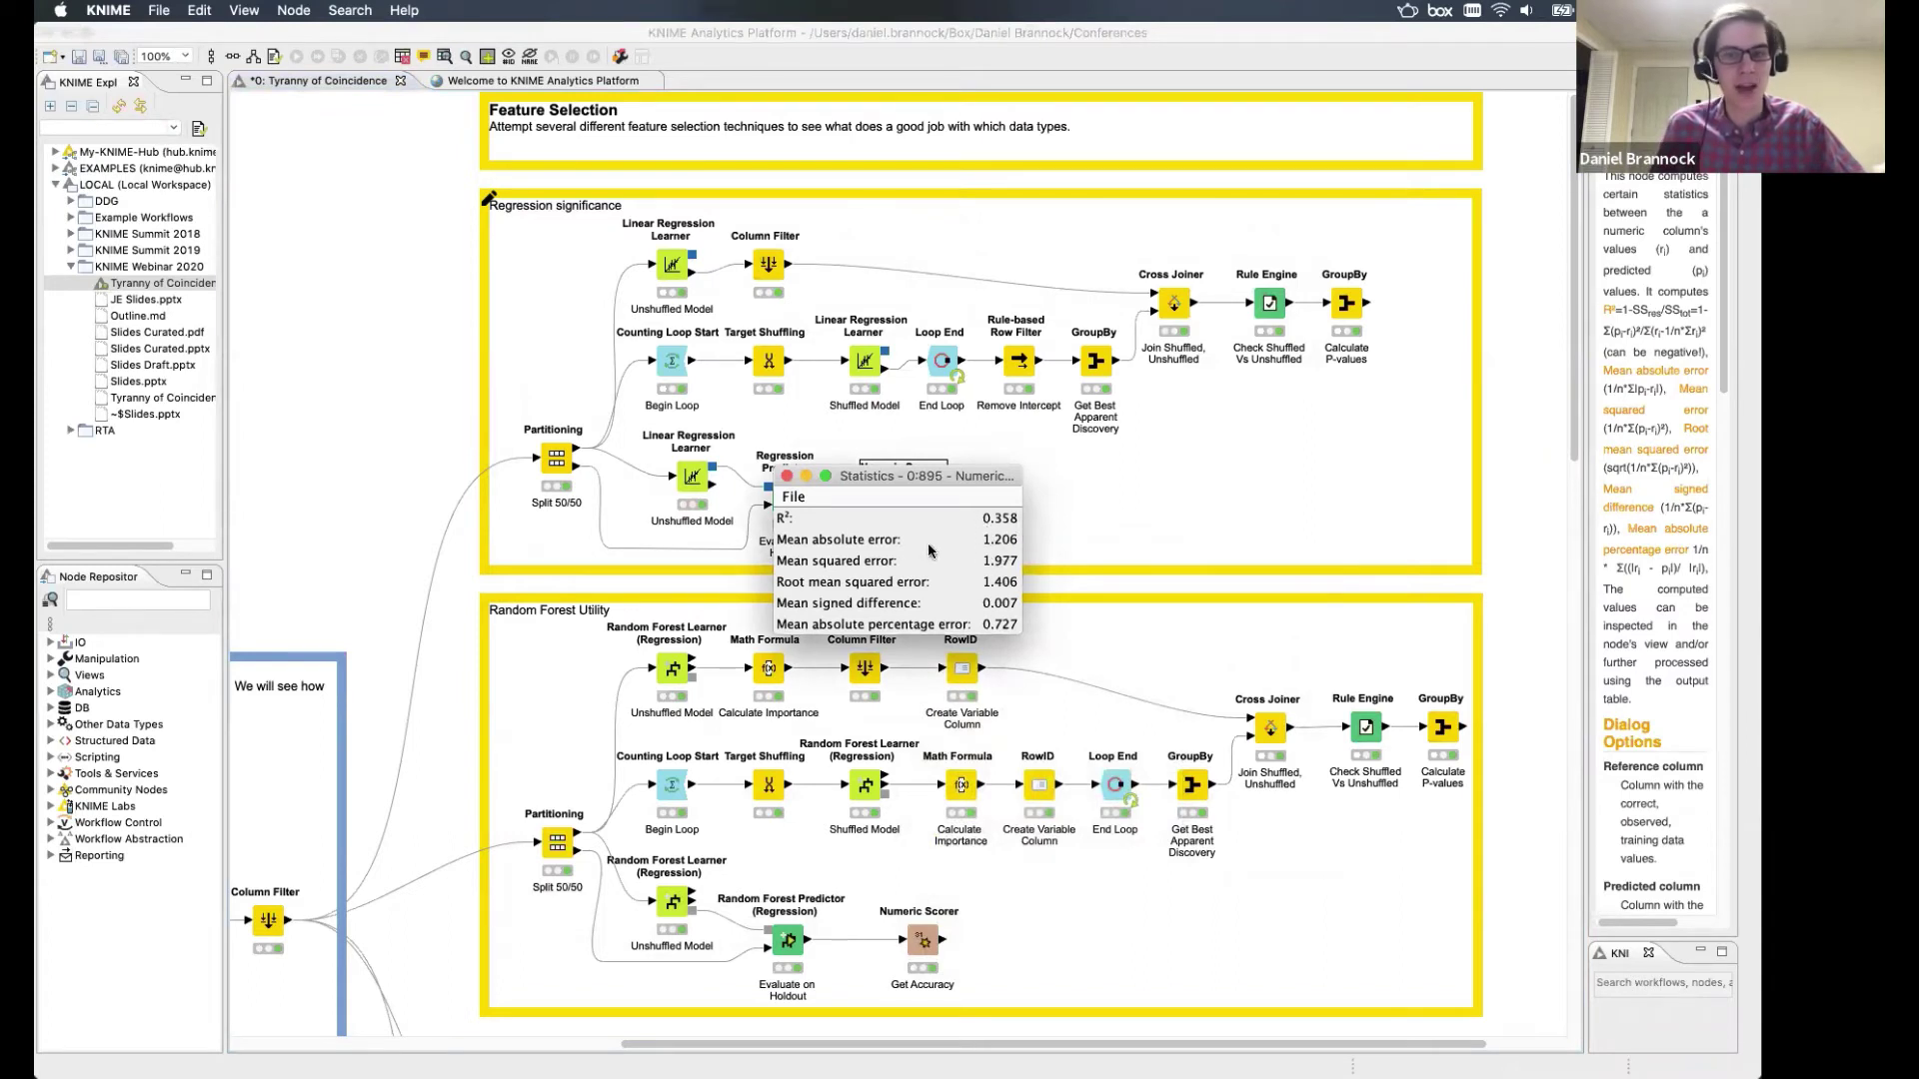
{"action": "left_click", "coordinate": [787, 476]}
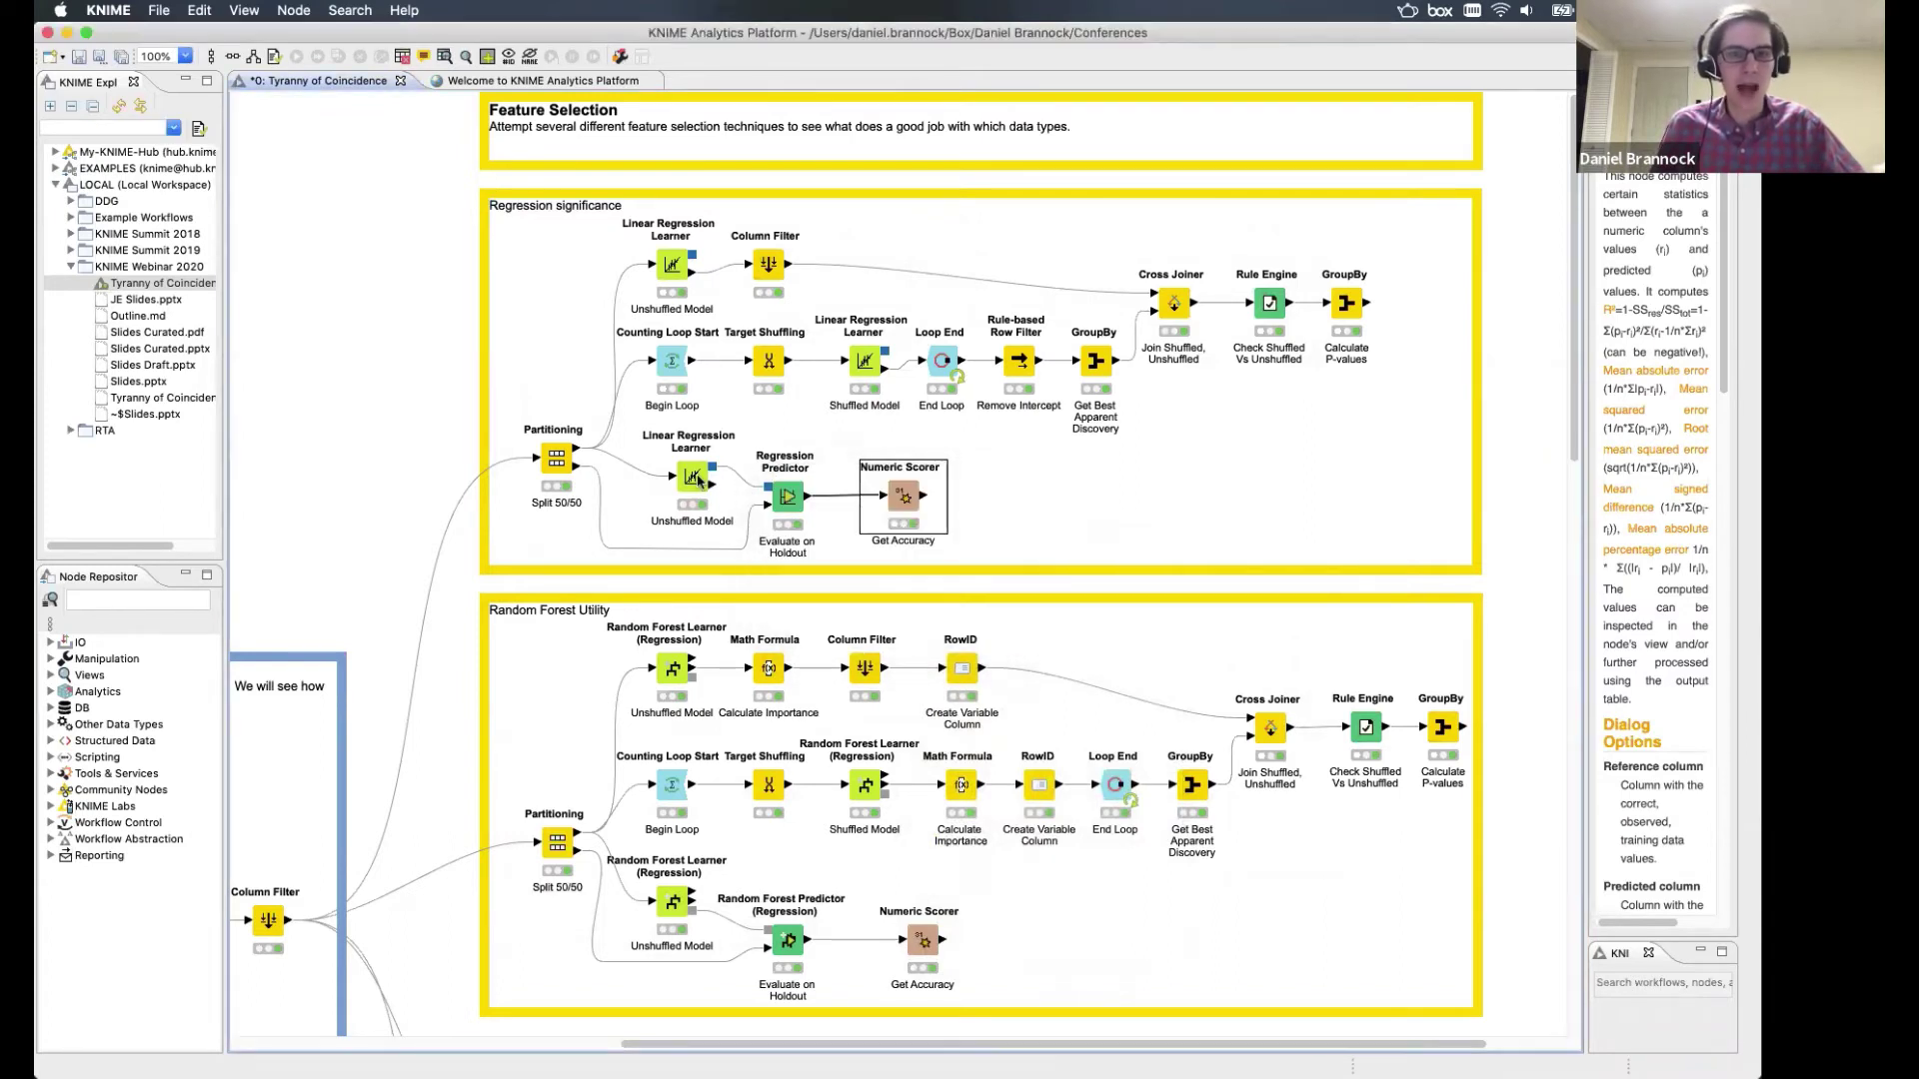
Exclude uniform22 and gaussian24 from the Linear Regression Learner feeding Evaluate on Holdout, leaving uniform1 and gaussian1 included, and save the settings.
{"action": "double_click", "coordinate": [692, 477]}
{"action": "double_click", "coordinate": [1026, 470]}
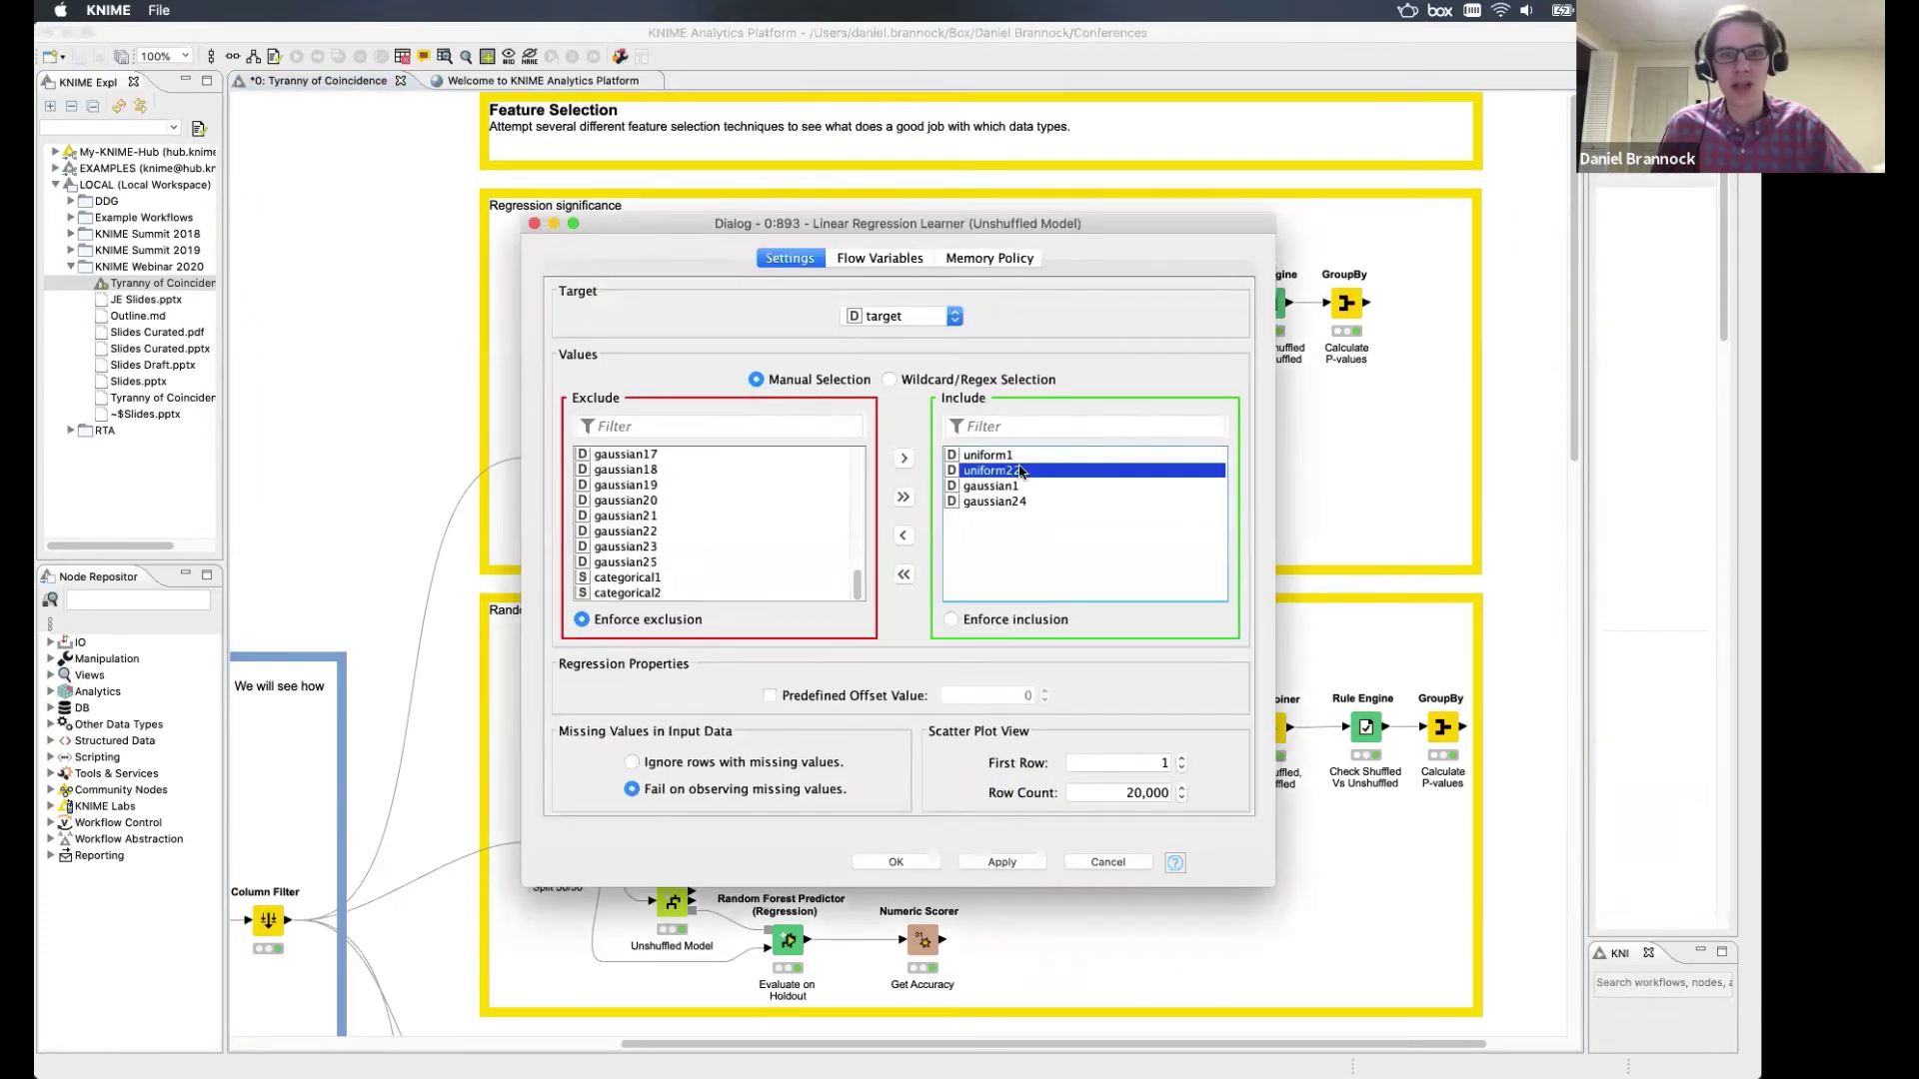
{"action": "double_click", "coordinate": [1025, 486]}
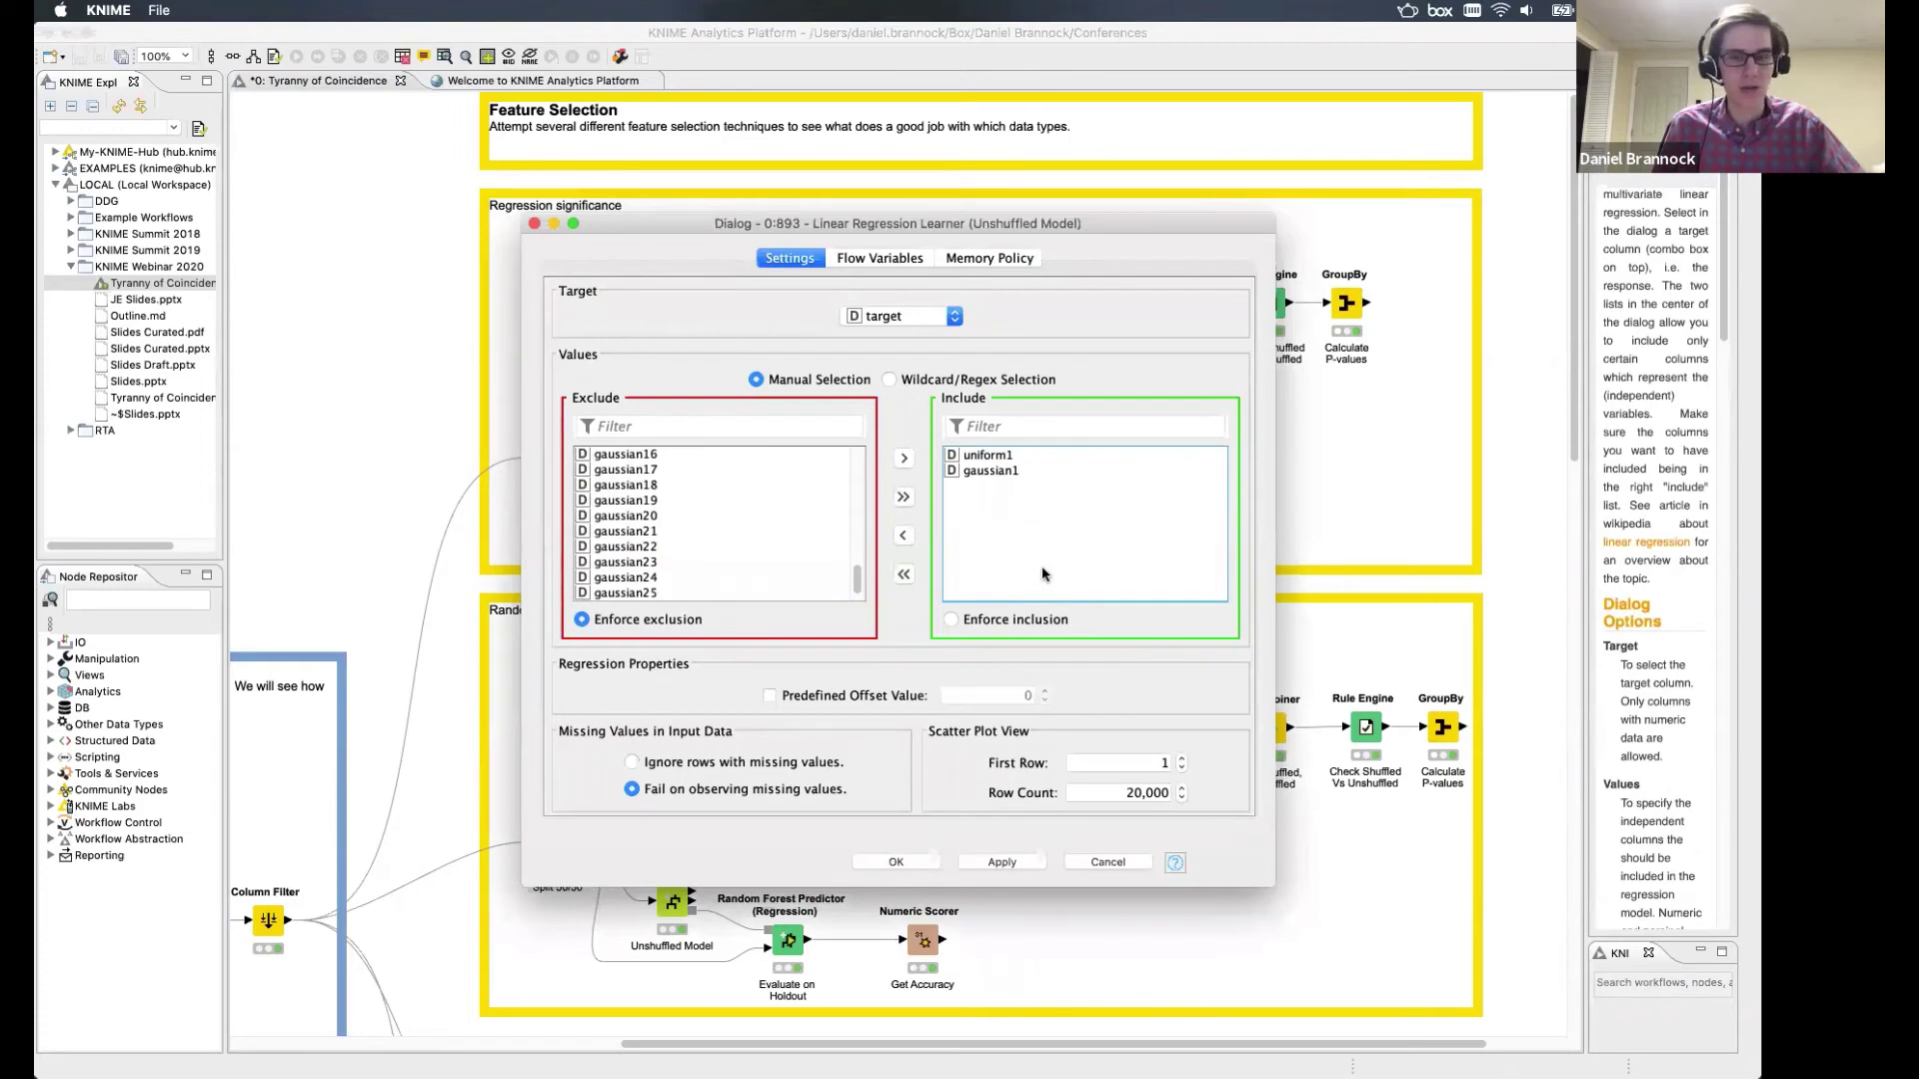
{"action": "left_click", "coordinate": [894, 861]}
Execute the Regression significance section's Get Accuracy scorer on the reduced model, review its statistics, and close them.
{"action": "right_click", "coordinate": [907, 496]}
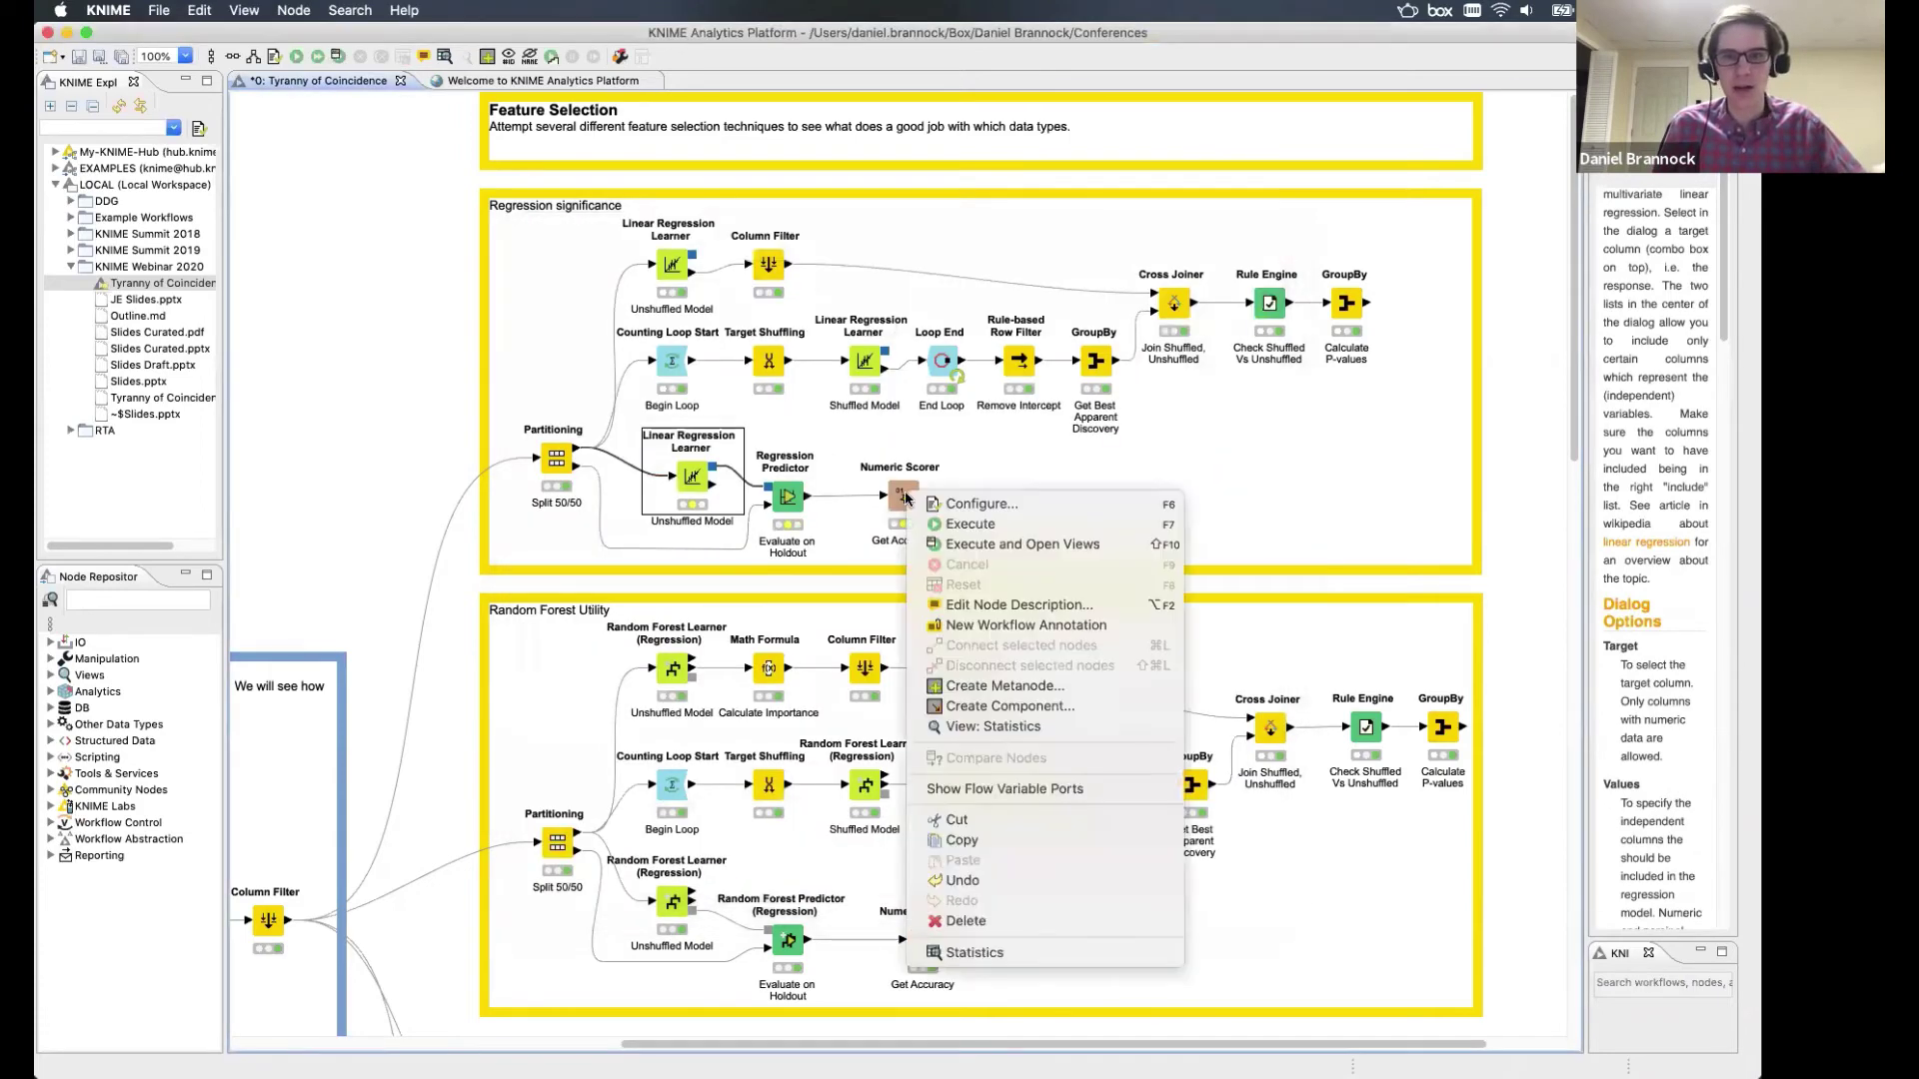
{"action": "left_click", "coordinate": [949, 545]}
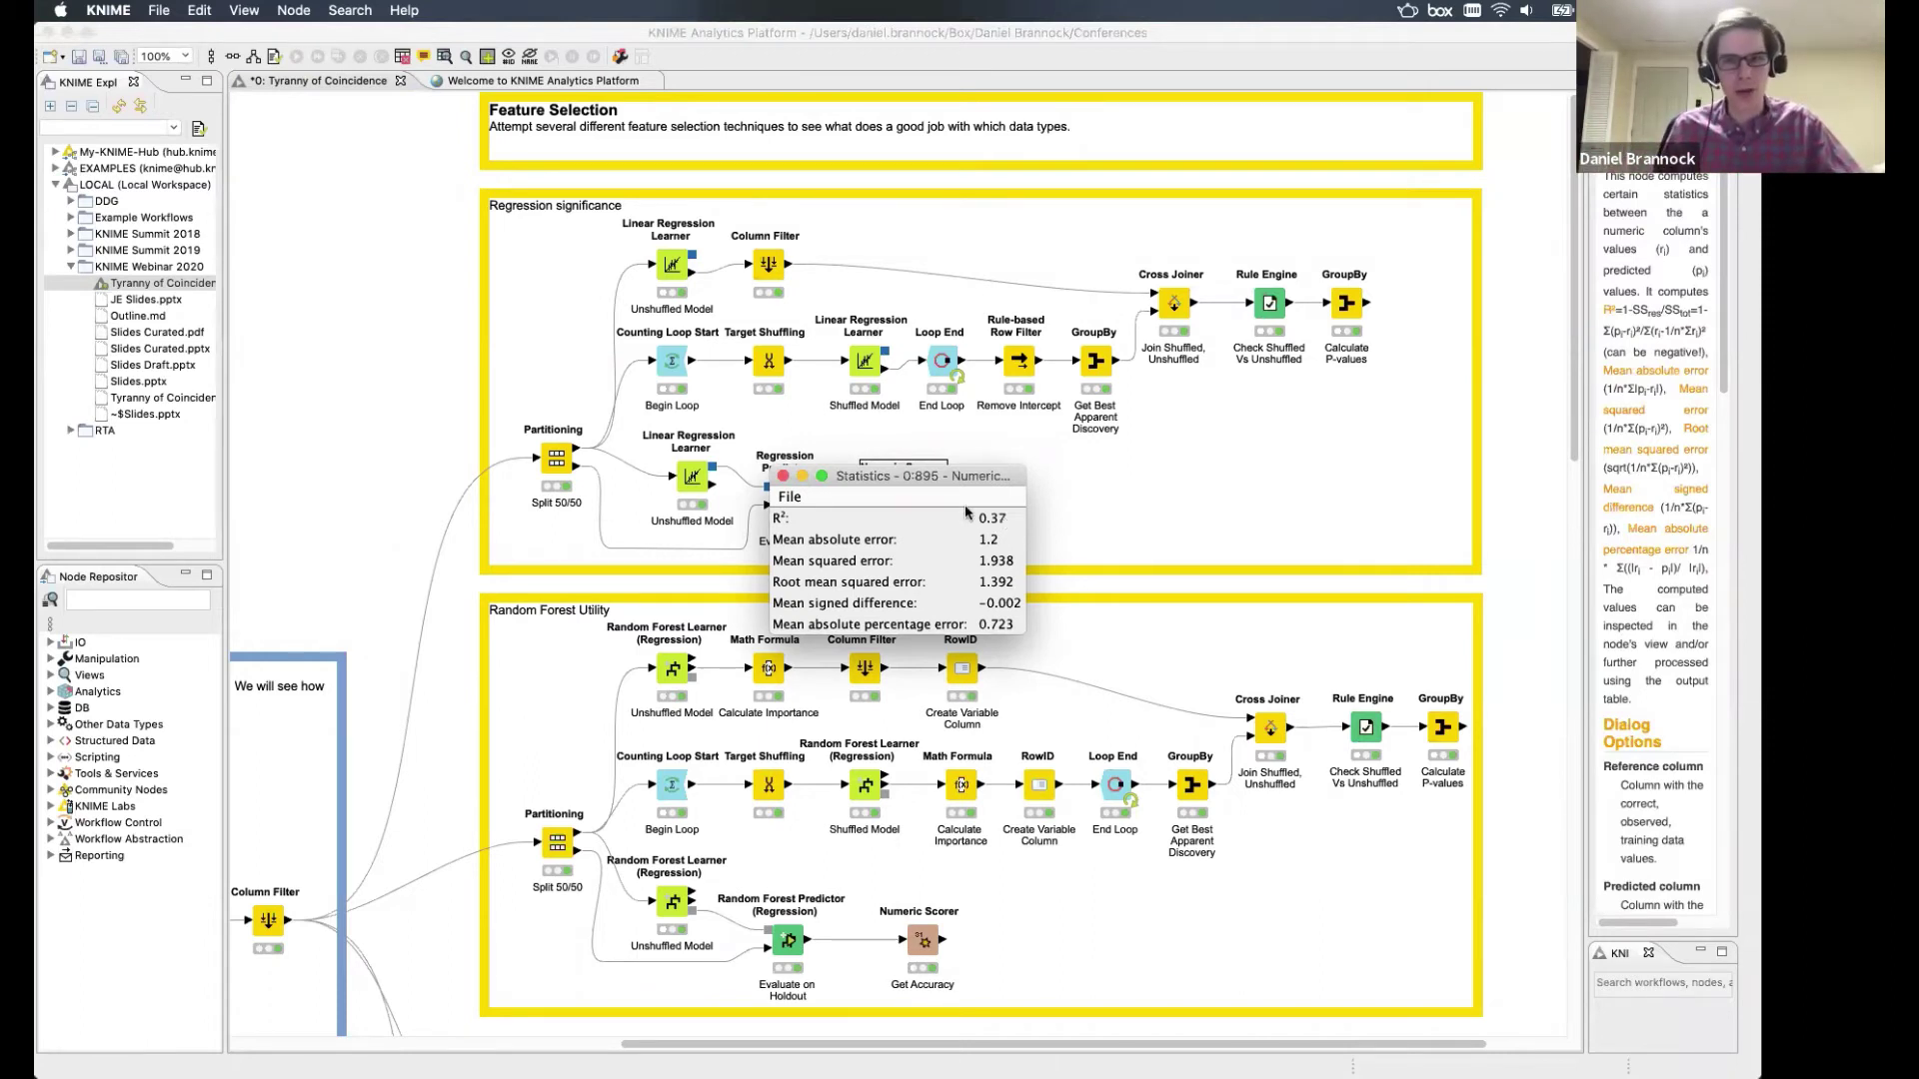
{"action": "left_click", "coordinate": [784, 478]}
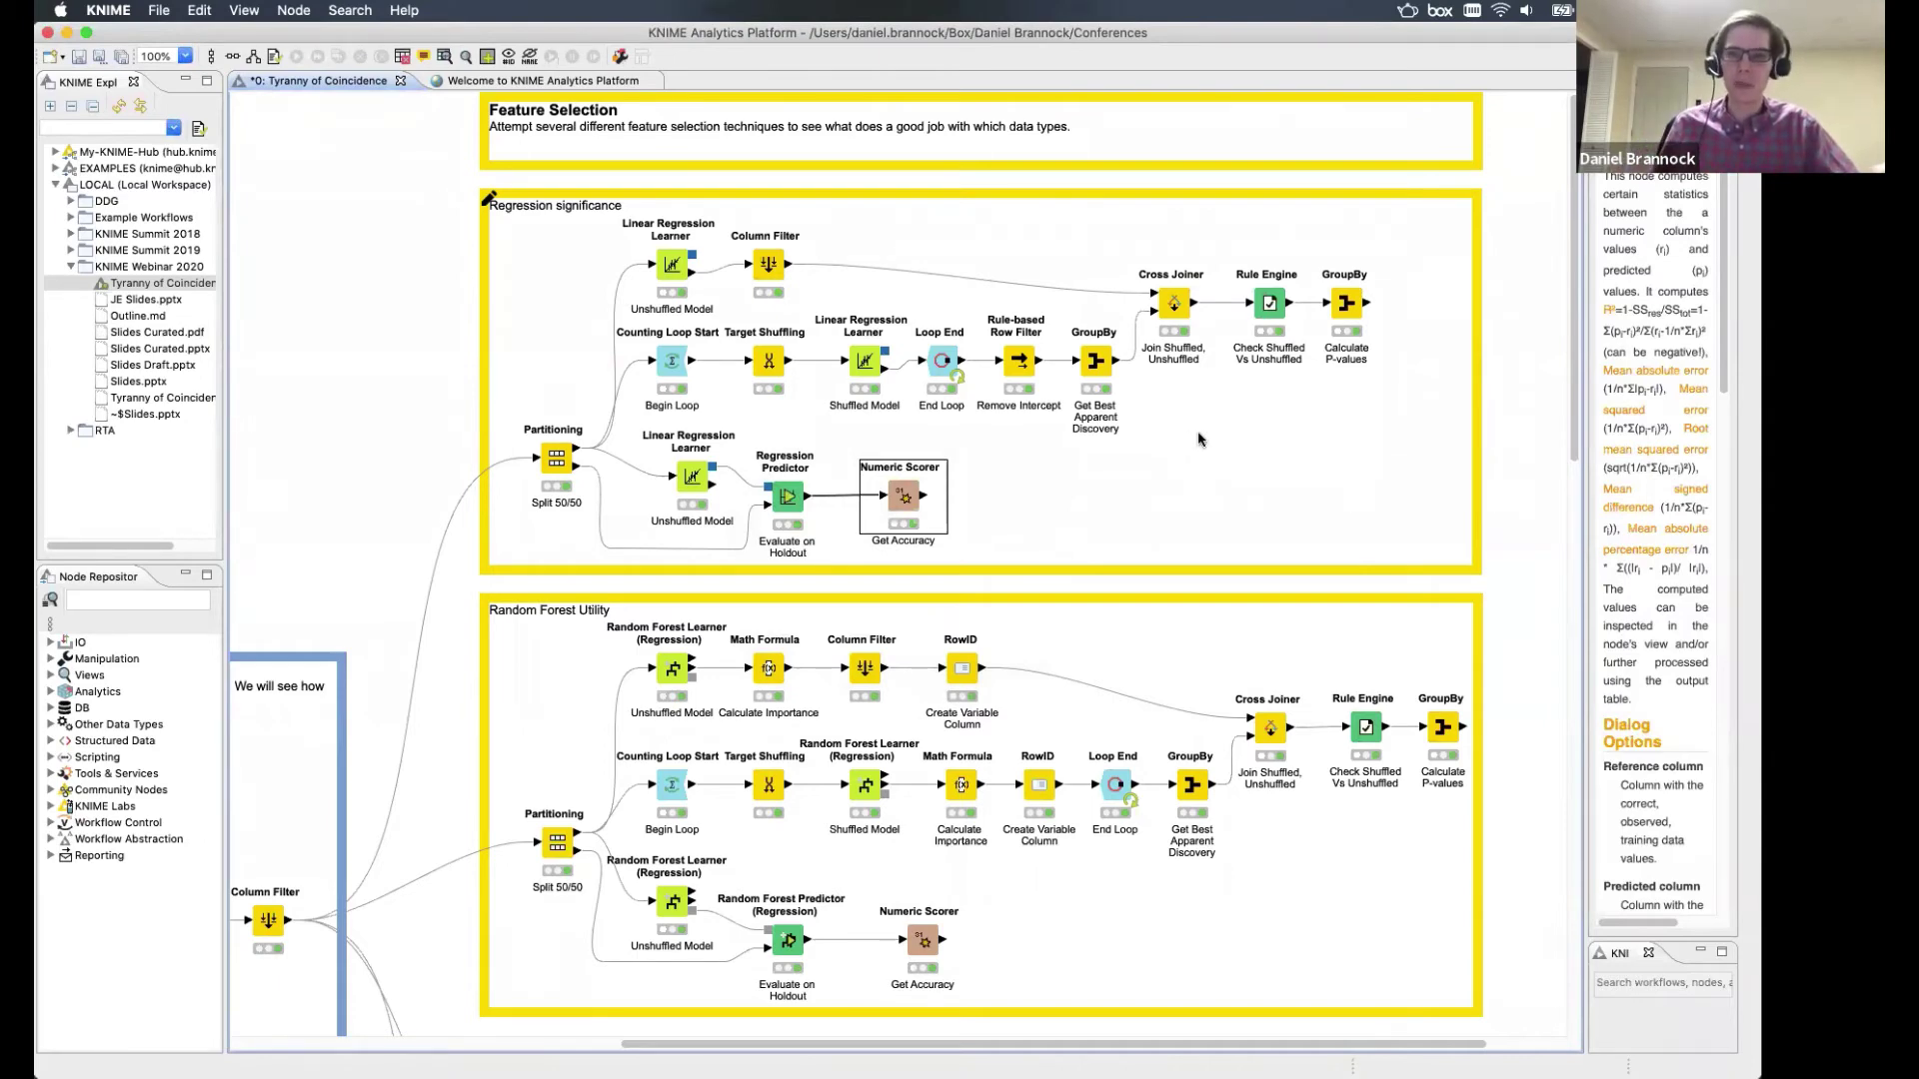
Open the Attribute Statistics of the first unshuffled Random Forest Learner in Random Forest Utility and examine uniform1's split counts.
{"action": "scroll", "coordinate": [1200, 440], "scroll_direction": "down", "scroll_amount": 5}
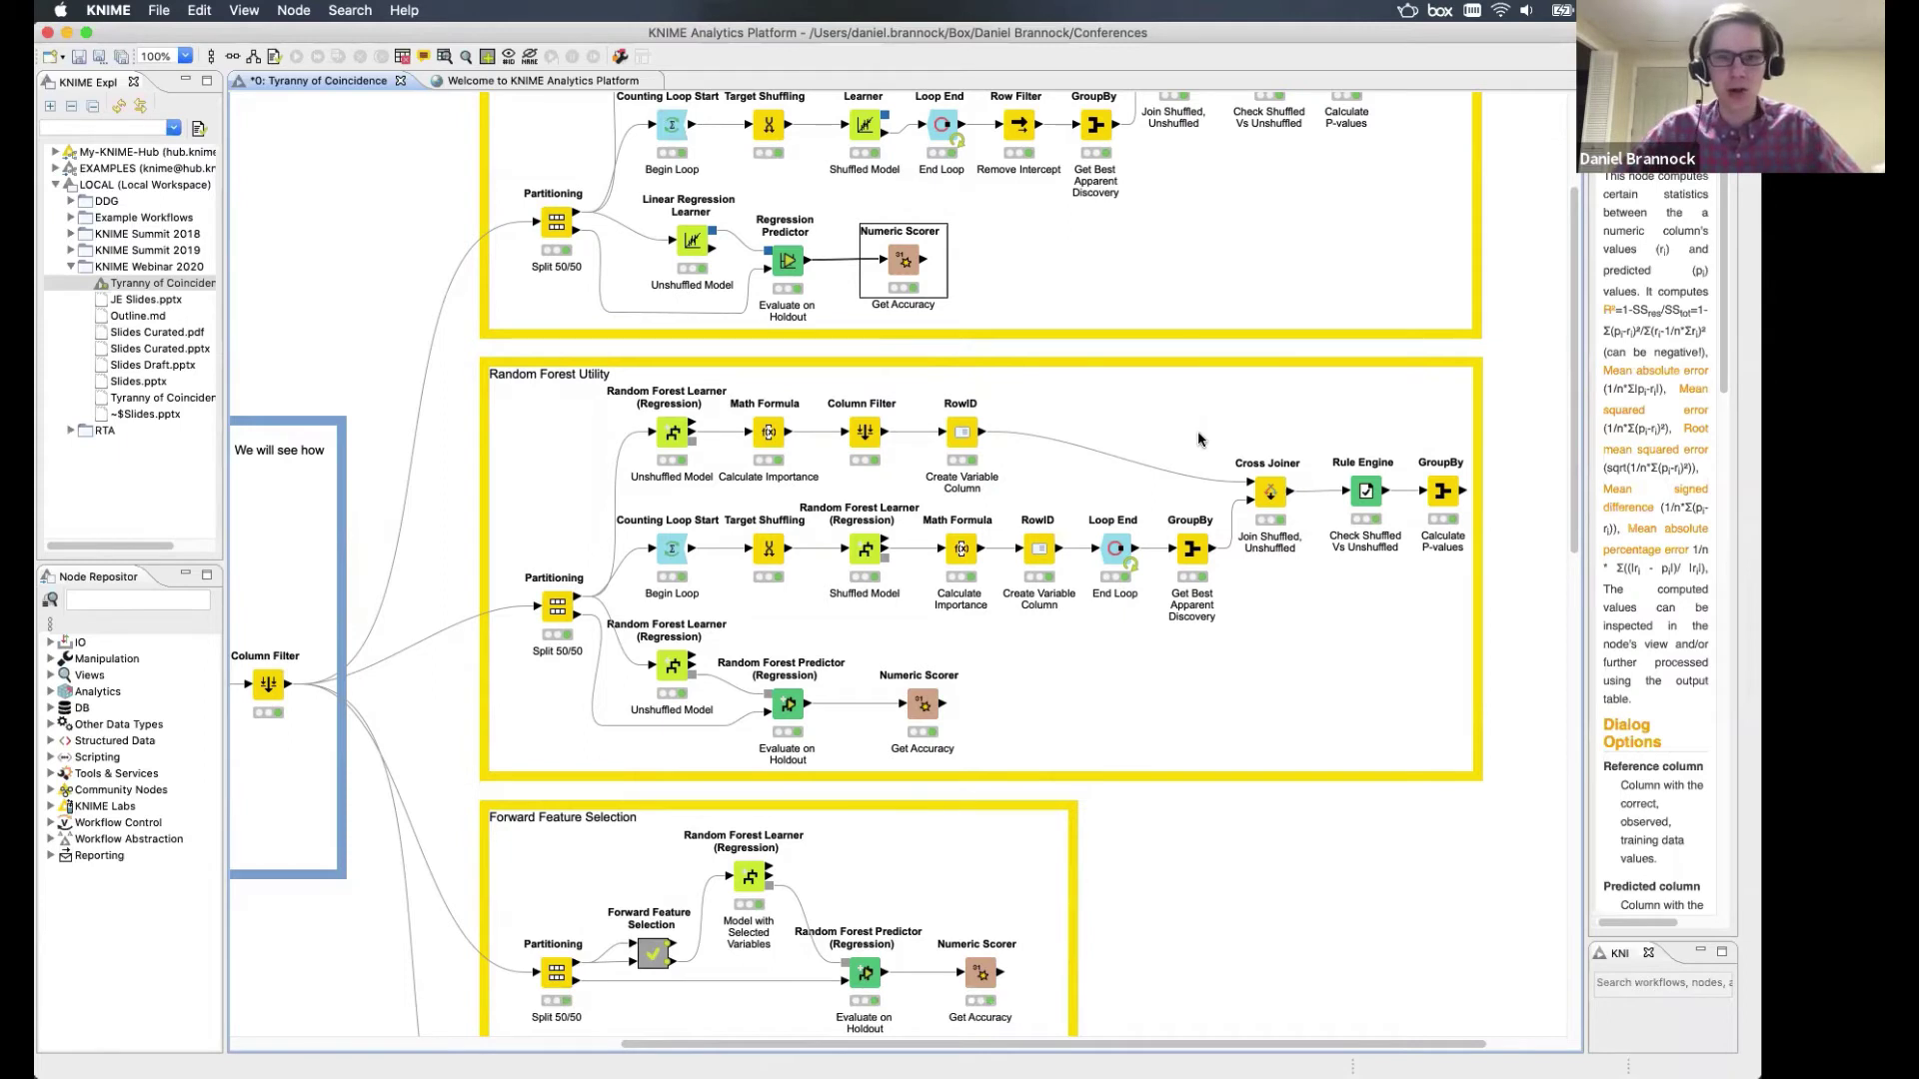
{"action": "left_click", "coordinate": [676, 433]}
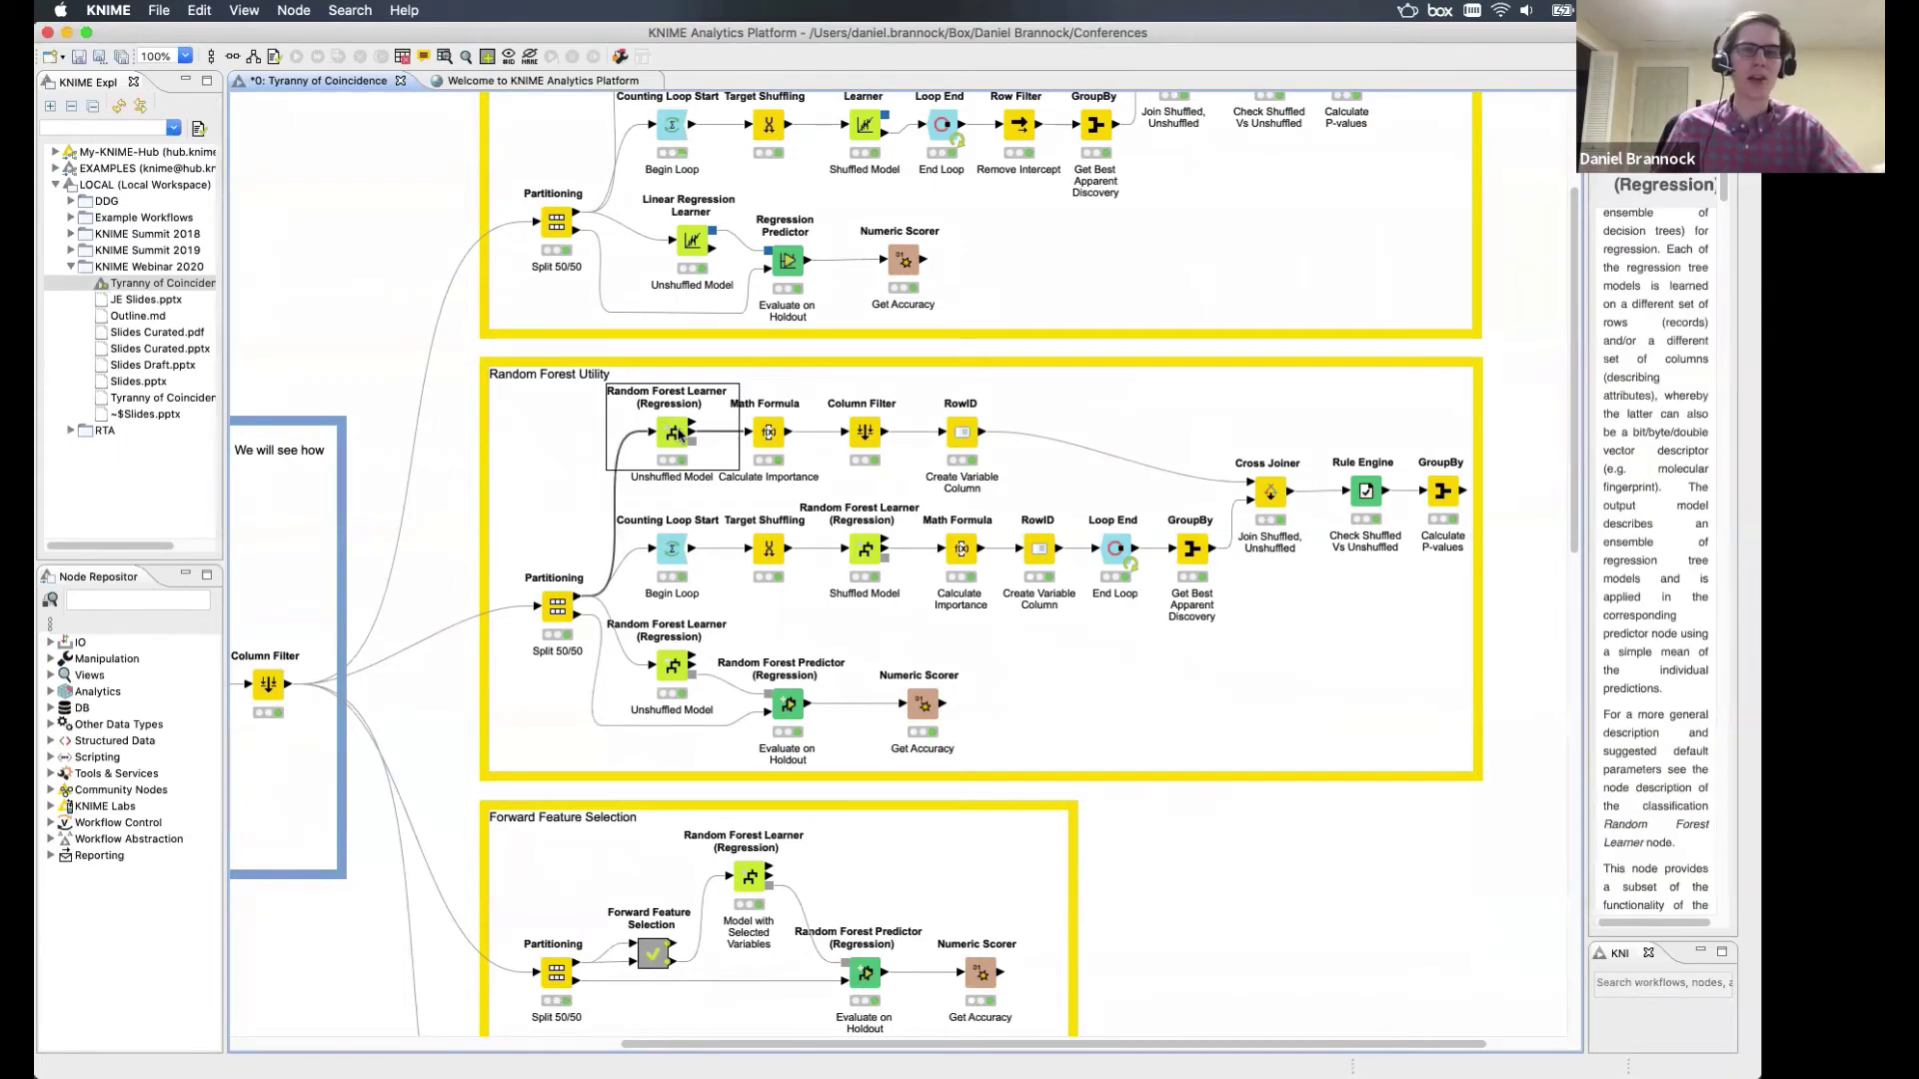
{"action": "right_click", "coordinate": [679, 435]}
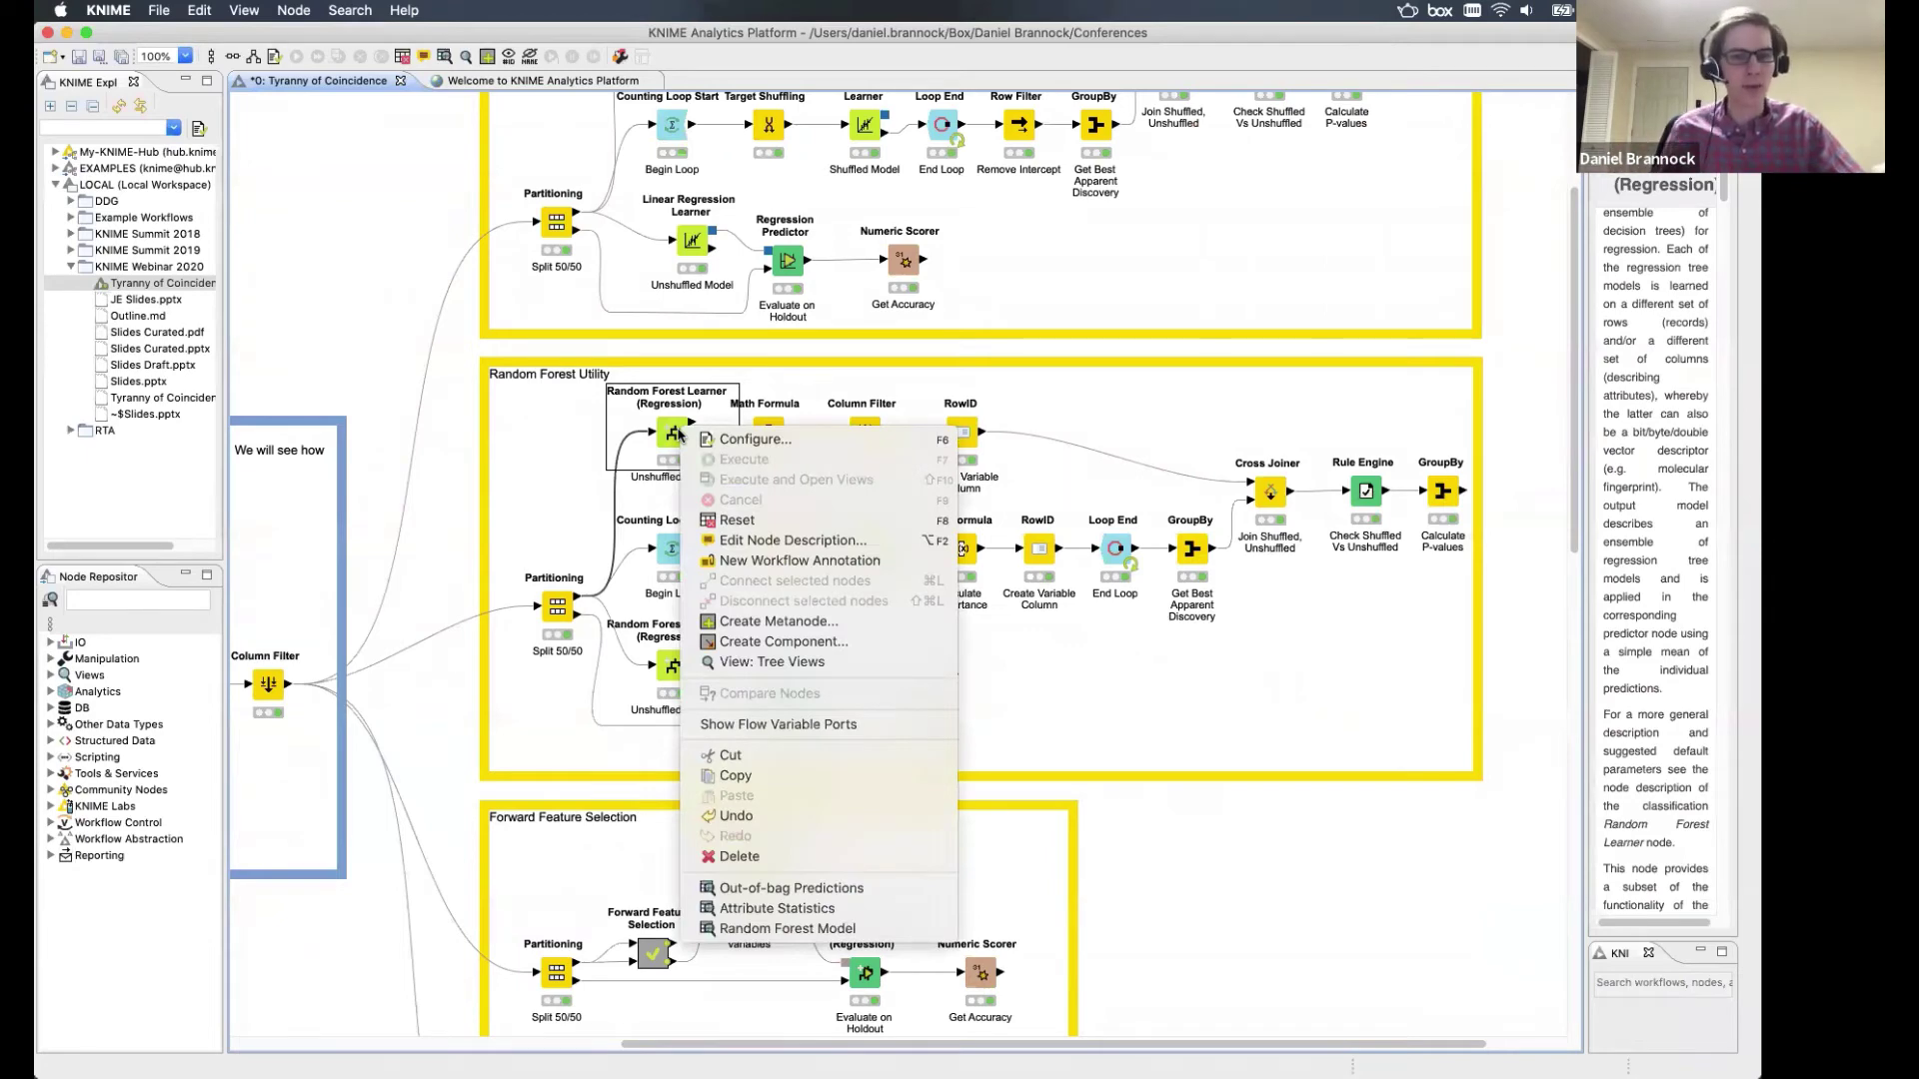
{"action": "left_click", "coordinate": [792, 910]}
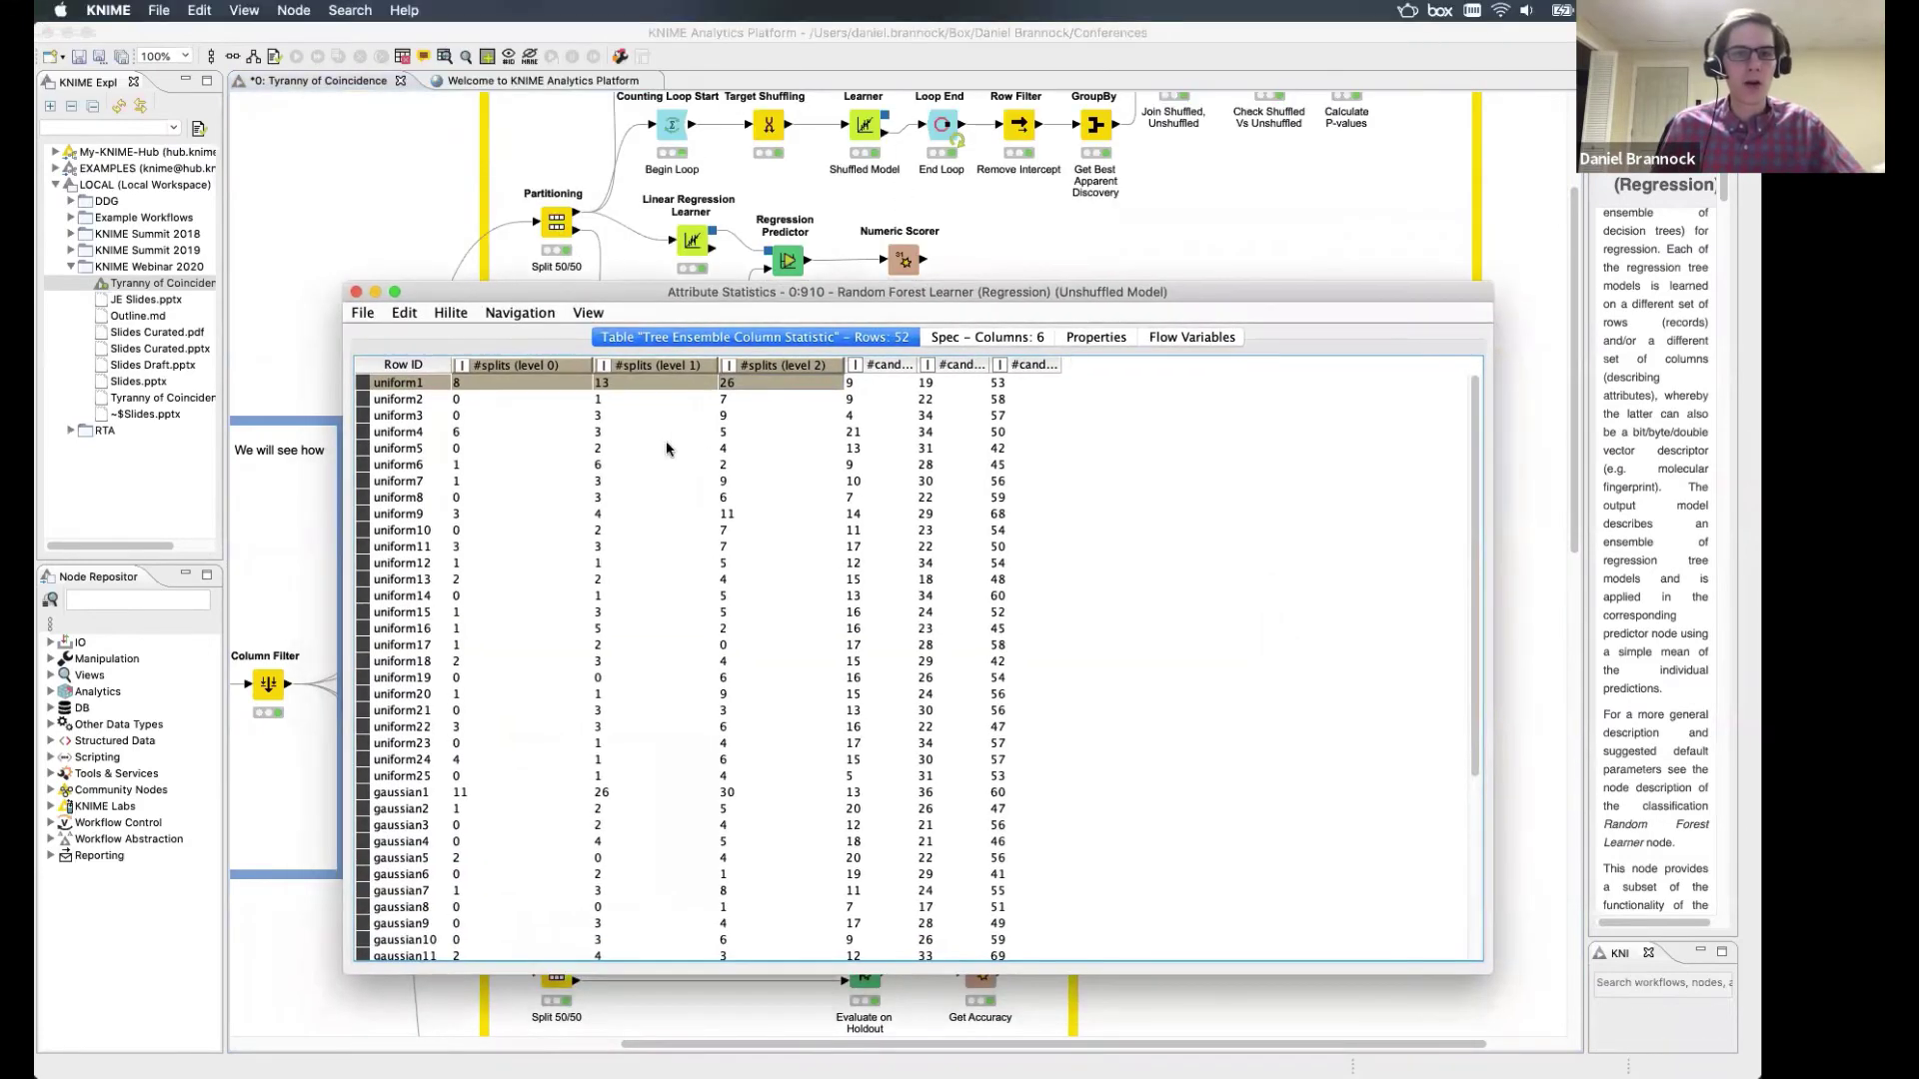
{"action": "left_click", "coordinate": [585, 430]}
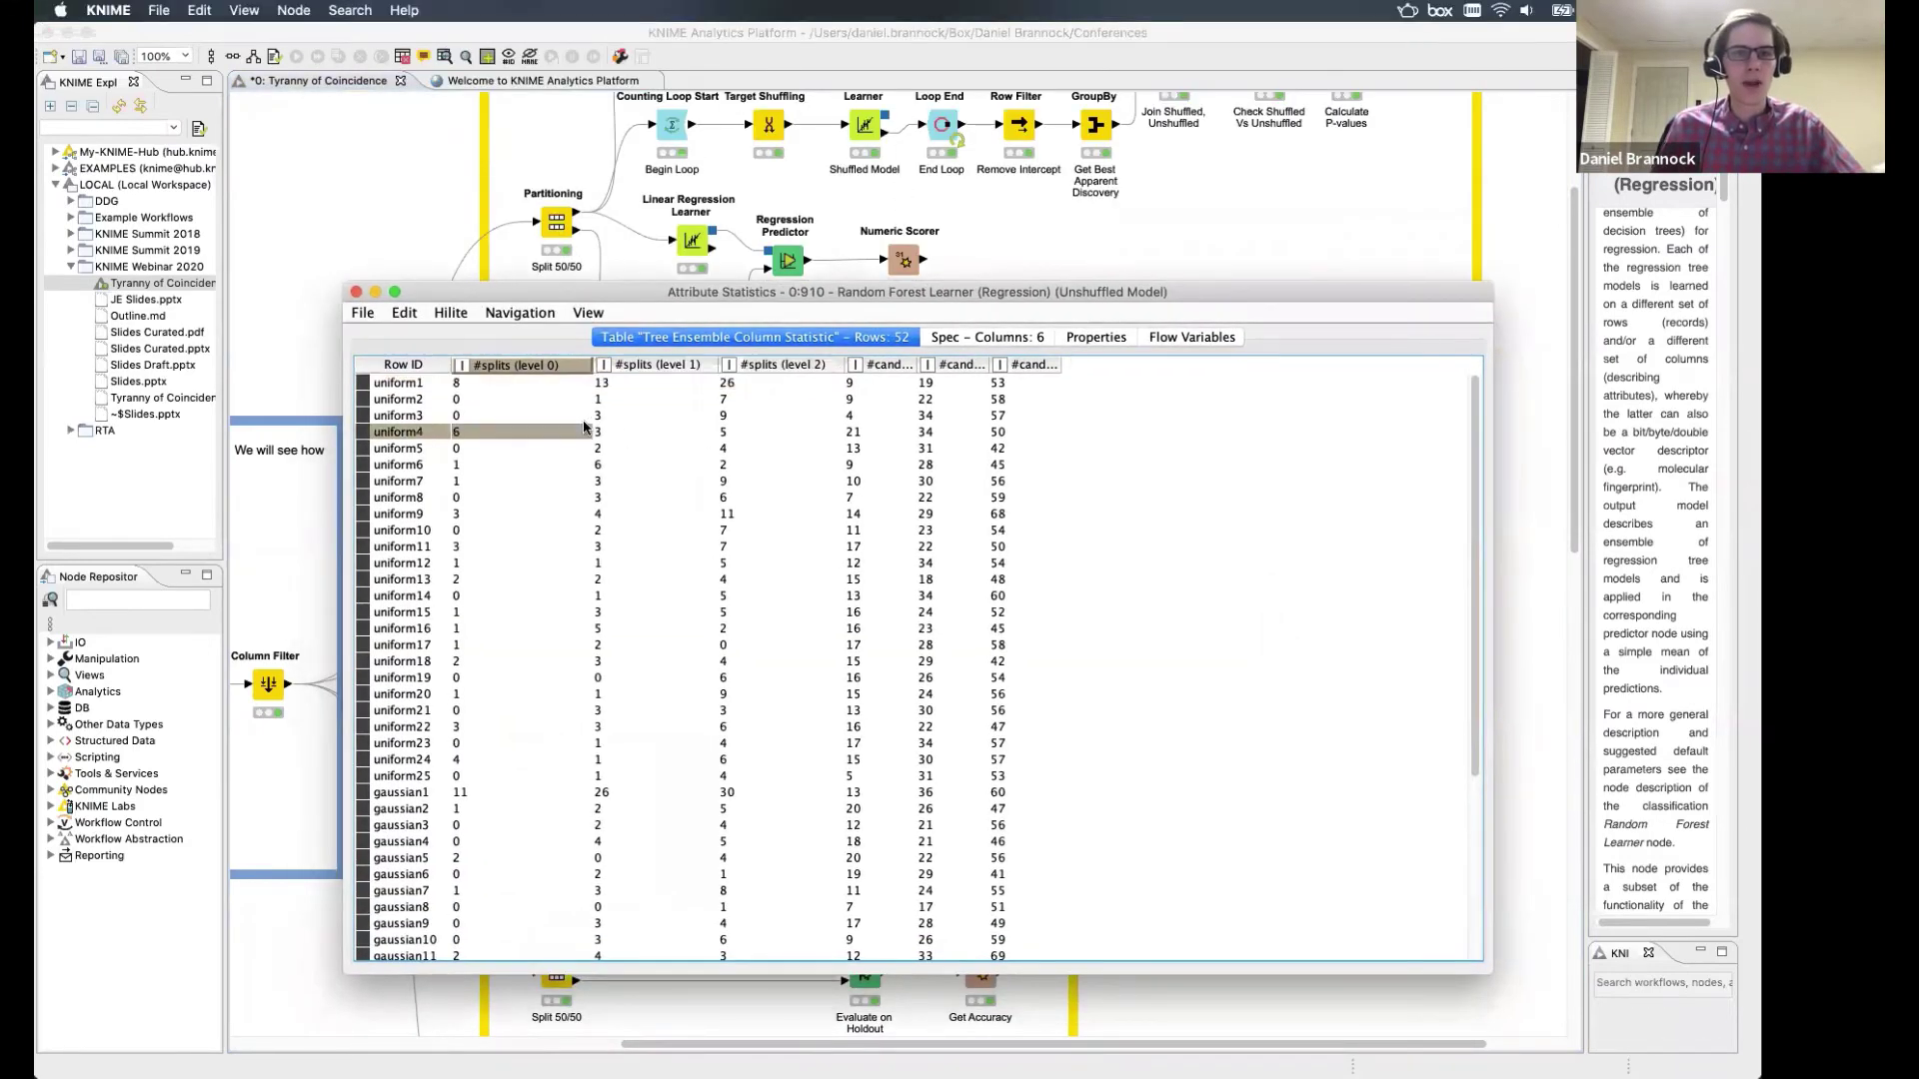
{"action": "left_click_drag", "start_coordinate": [558, 383], "coordinate": [787, 389]}
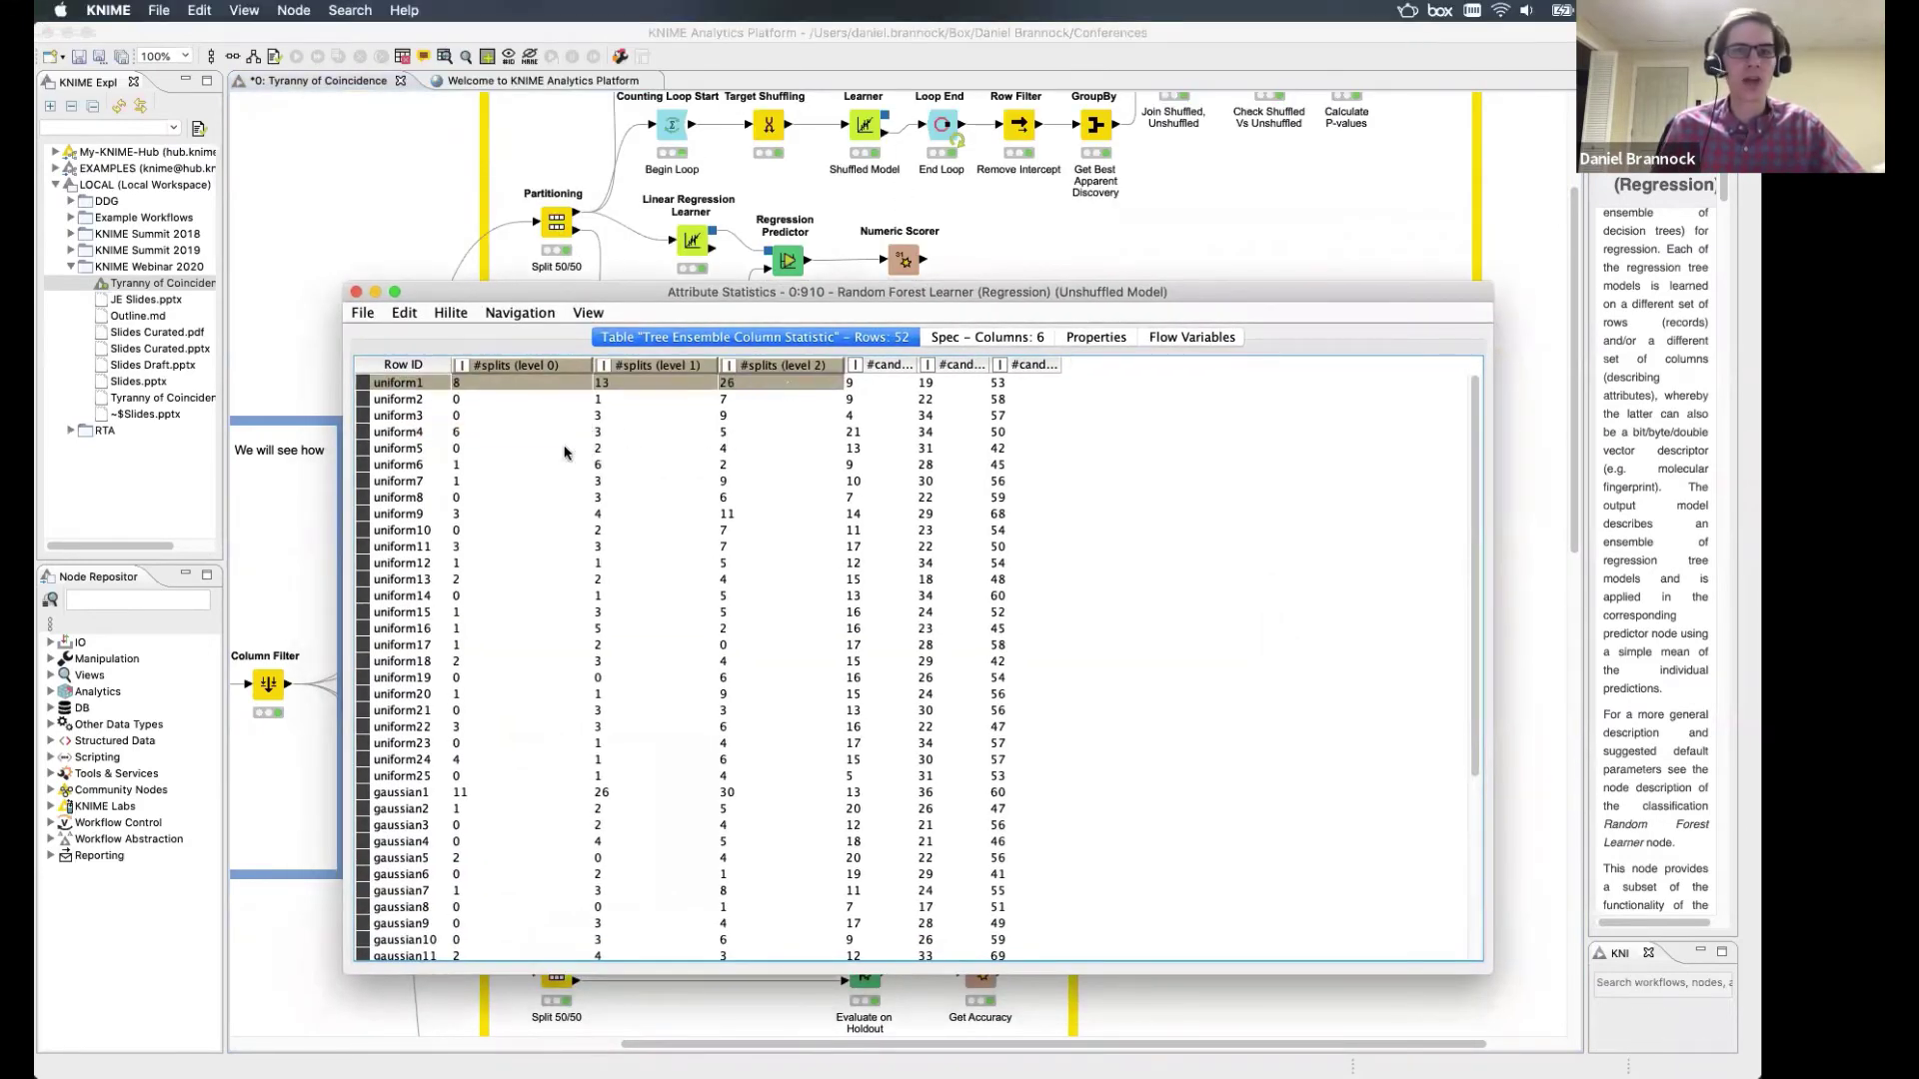
{"action": "left_click", "coordinate": [549, 452]}
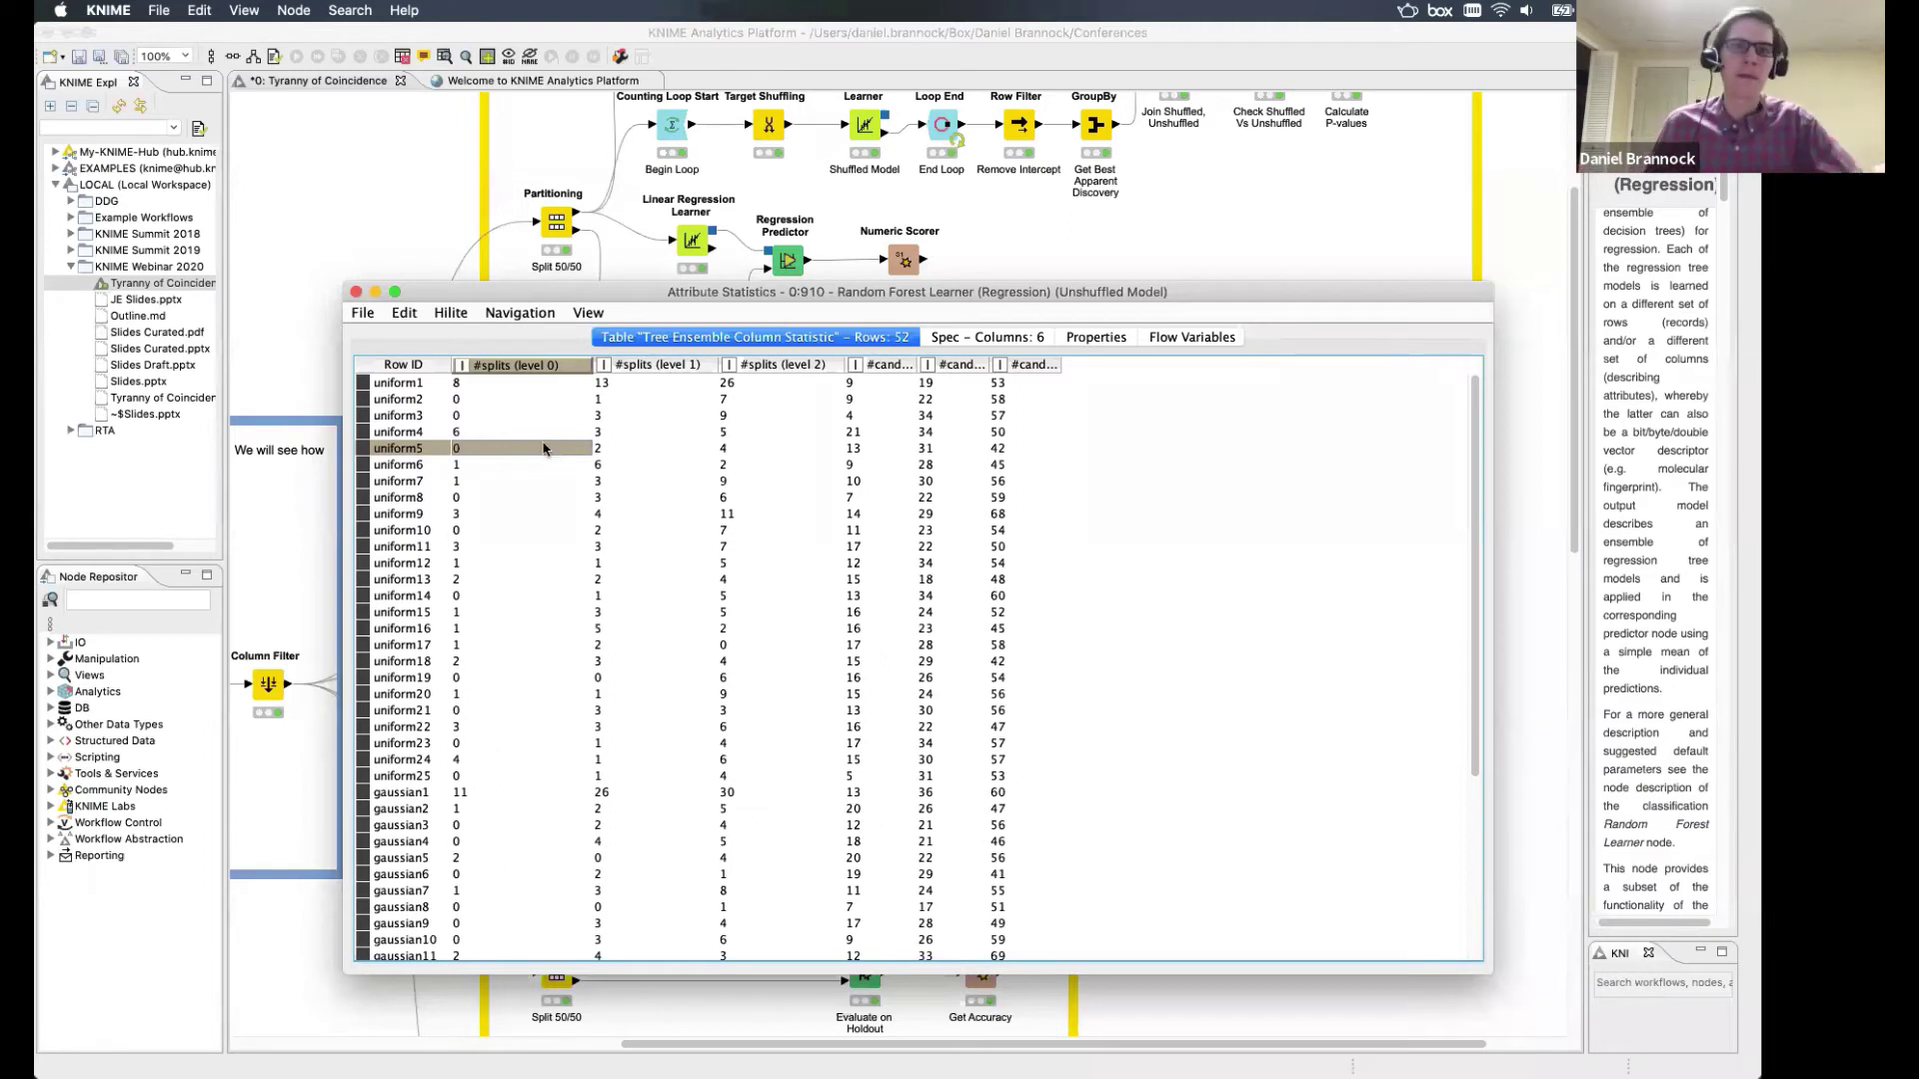
Compare uniform1's #splits values across level 0, level 1 and level 2.
{"action": "left_click", "coordinate": [499, 391]}
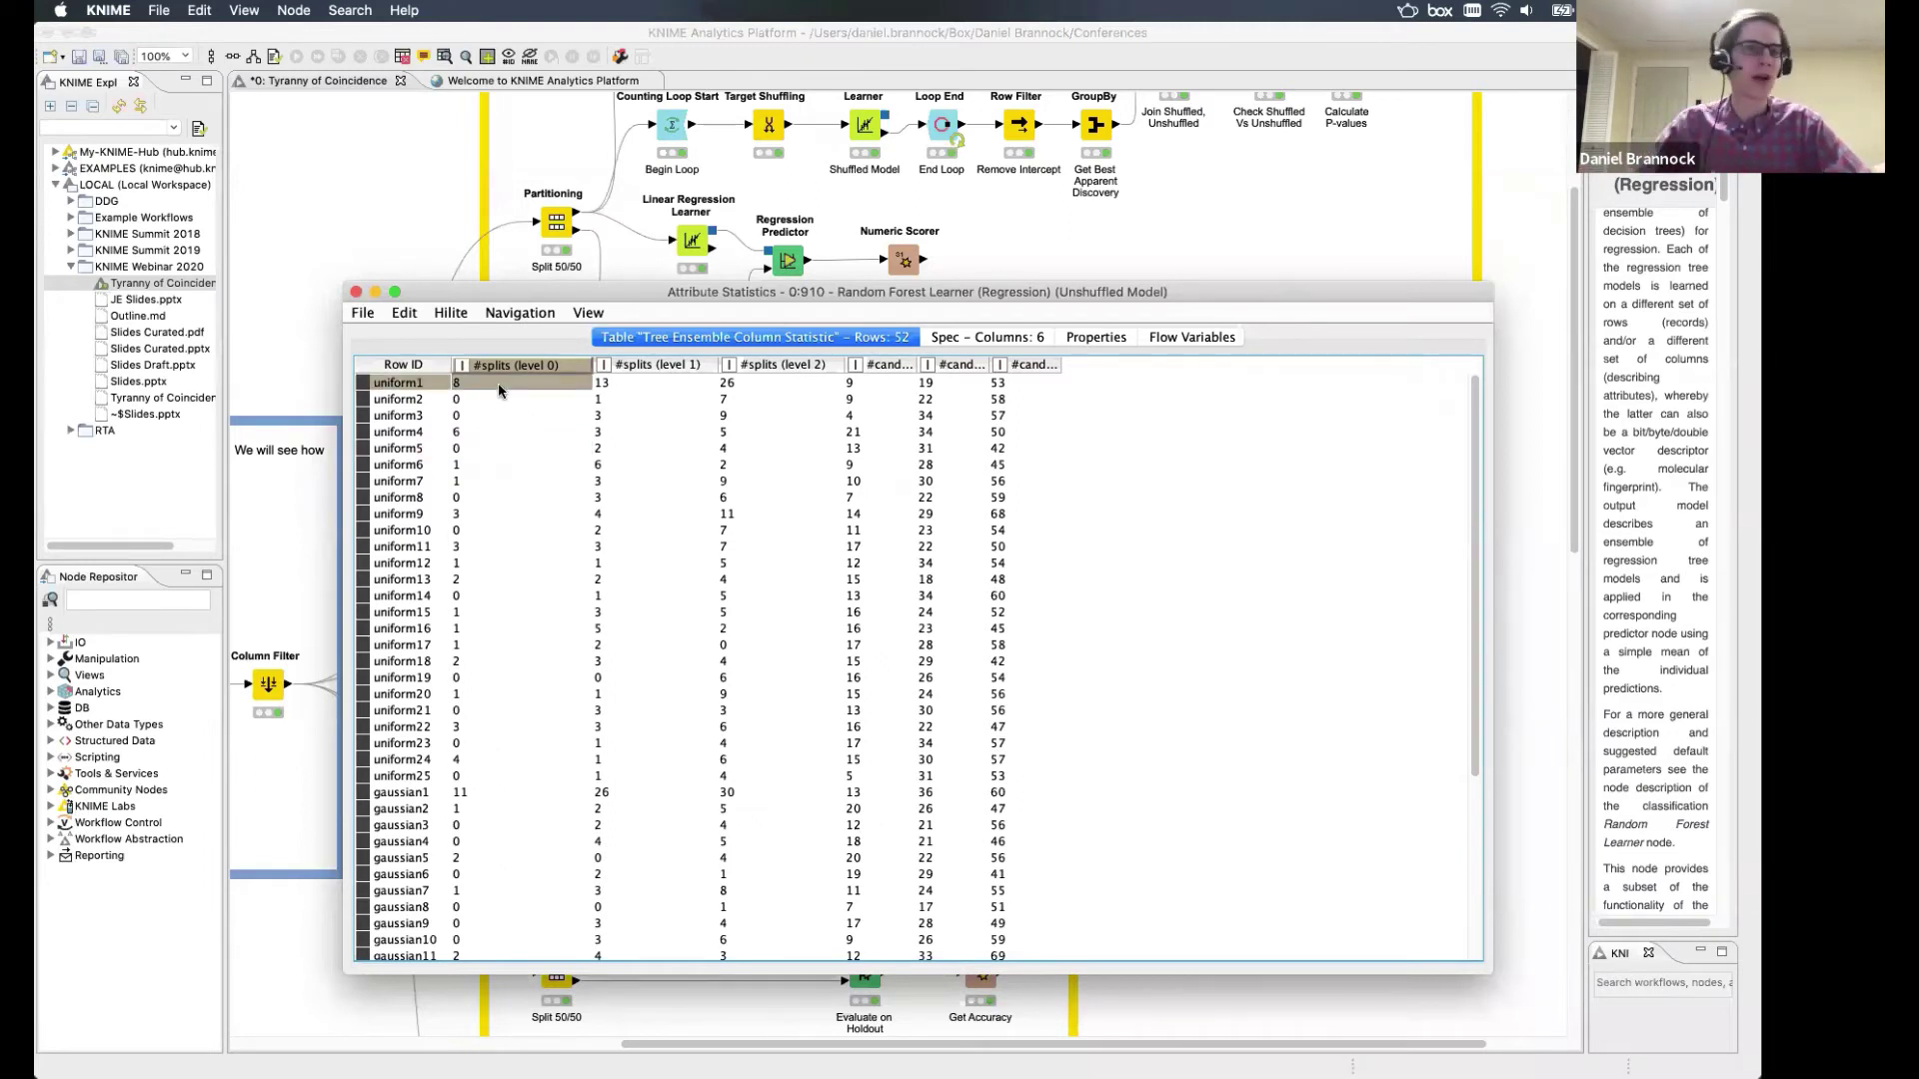
{"action": "key", "text": "Right"}
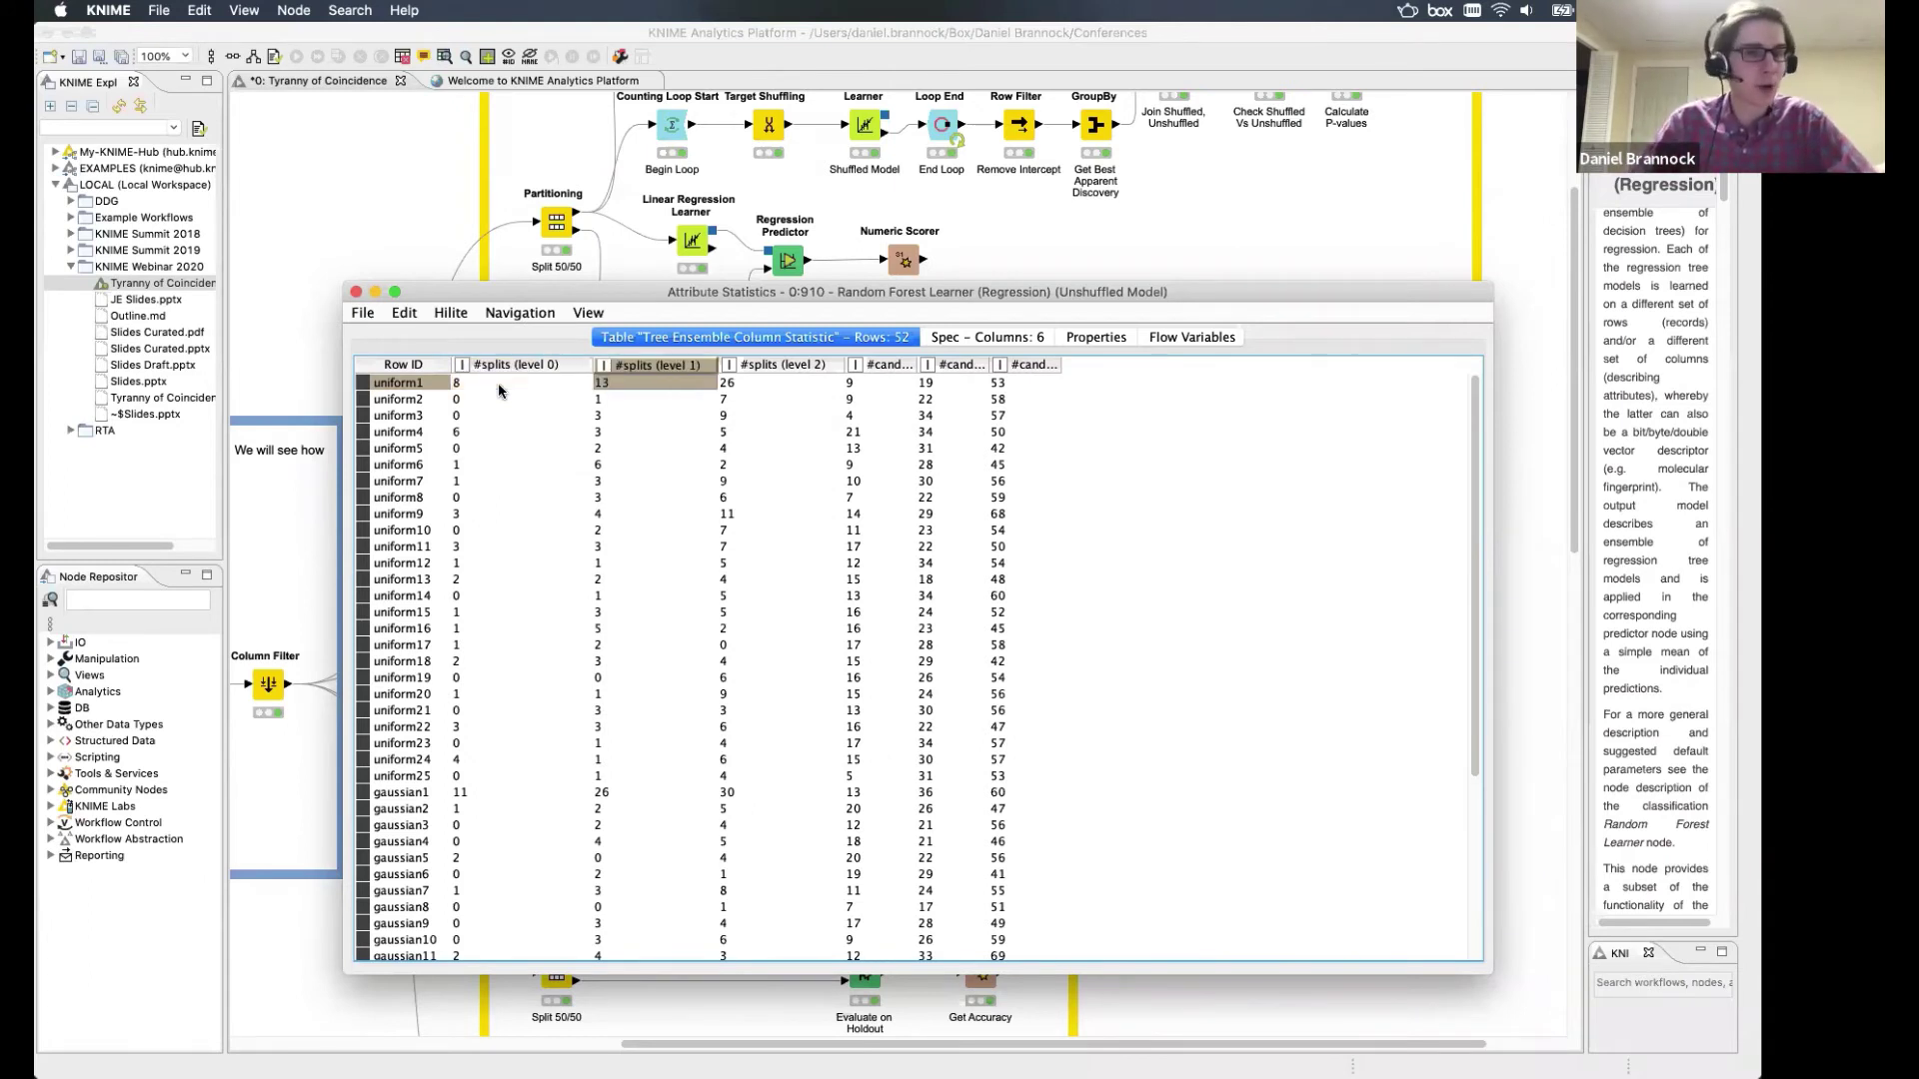
{"action": "key", "text": "Right"}
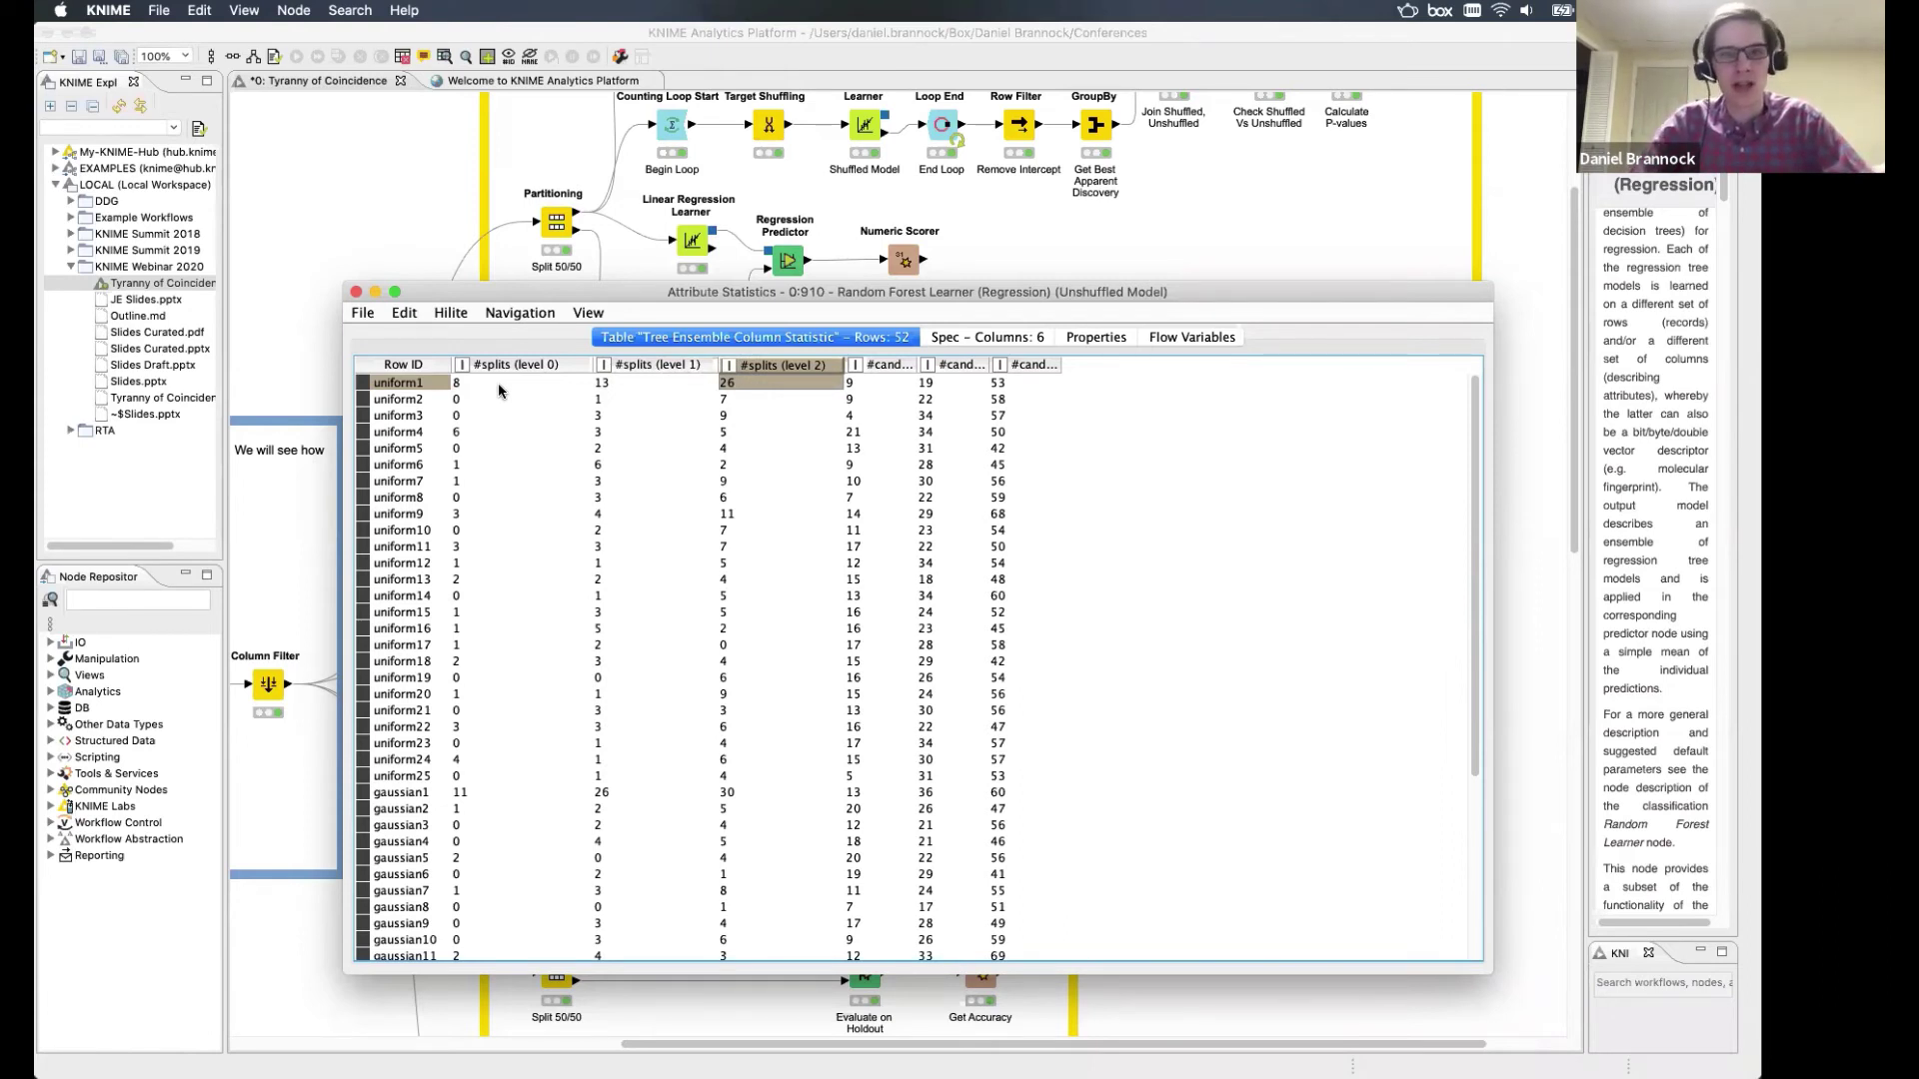
{"action": "key", "text": "Left"}
{"action": "key", "text": "Left"}
{"action": "key", "text": "Right"}
{"action": "key", "text": "Right"}
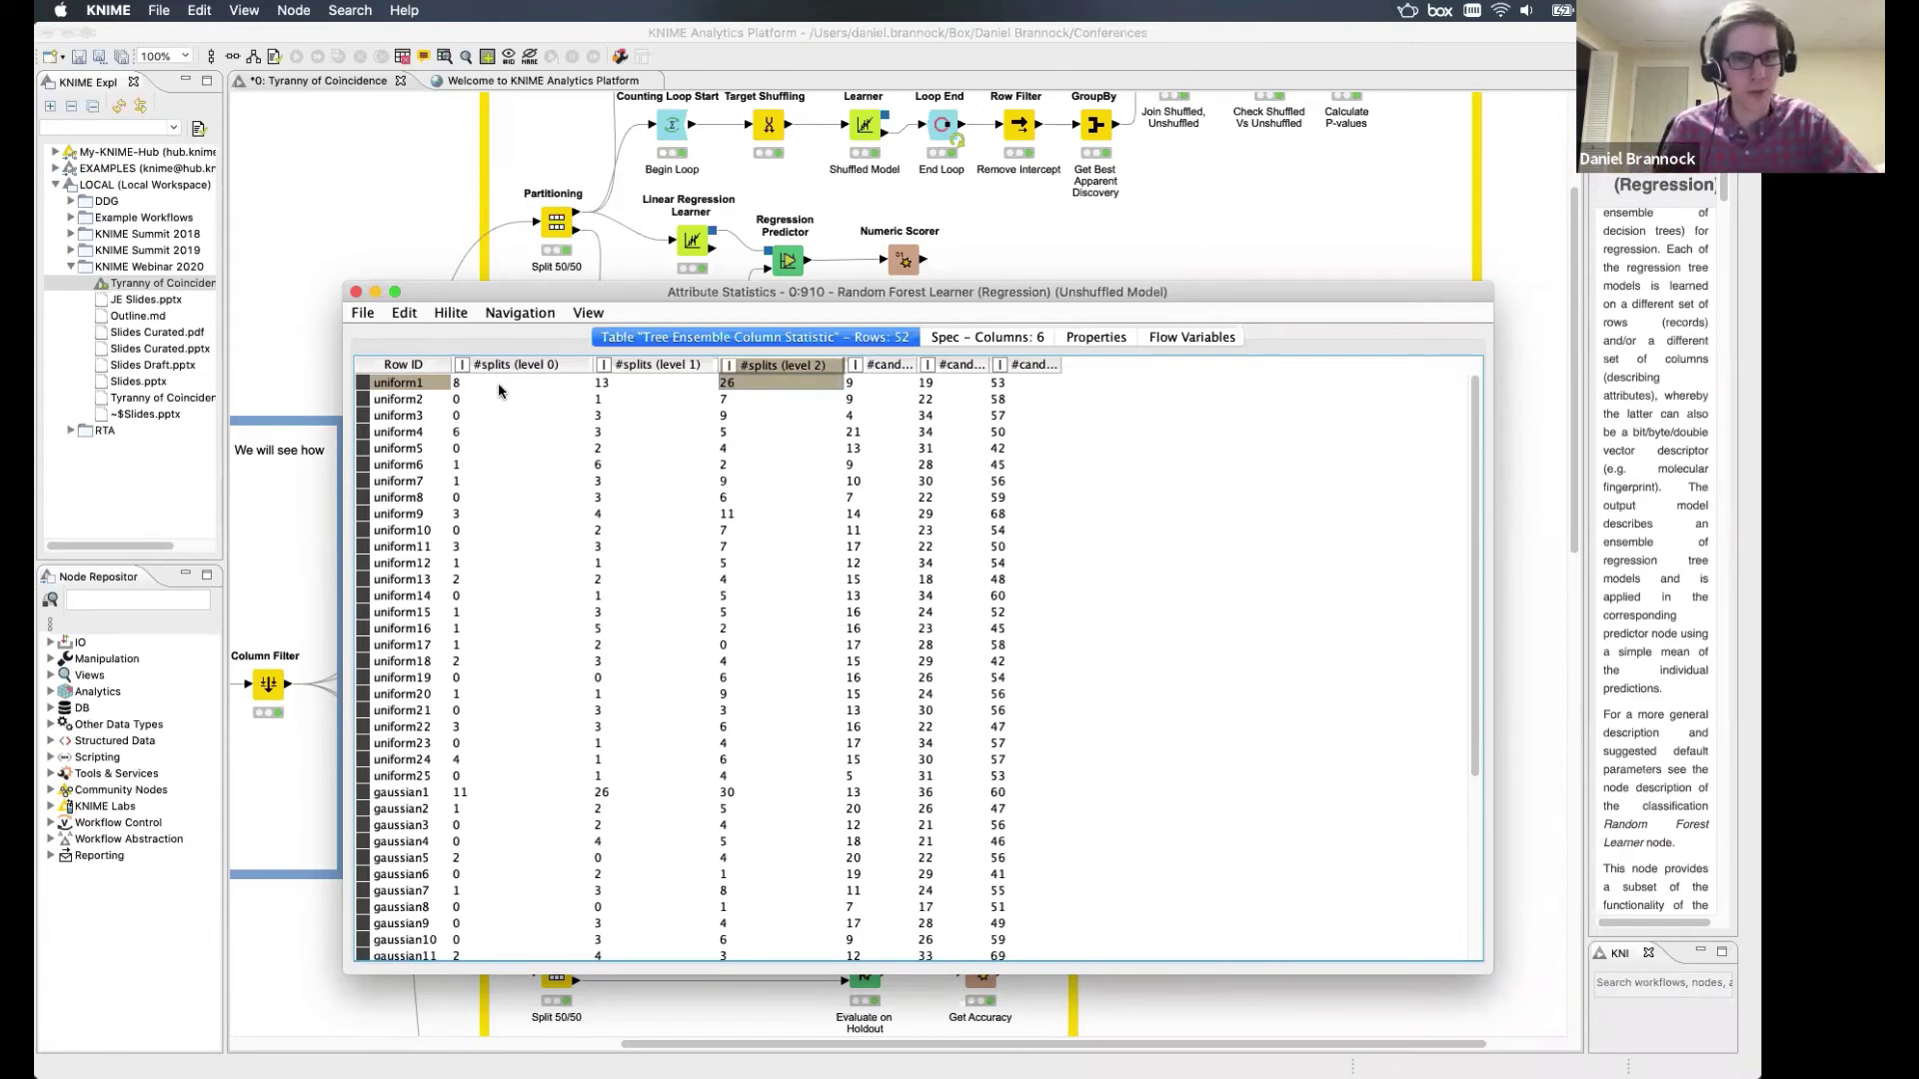
Sort the attribute statistics by #splits (level 0) in descending order.
{"action": "left_click", "coordinate": [498, 386]}
{"action": "right_click", "coordinate": [507, 366]}
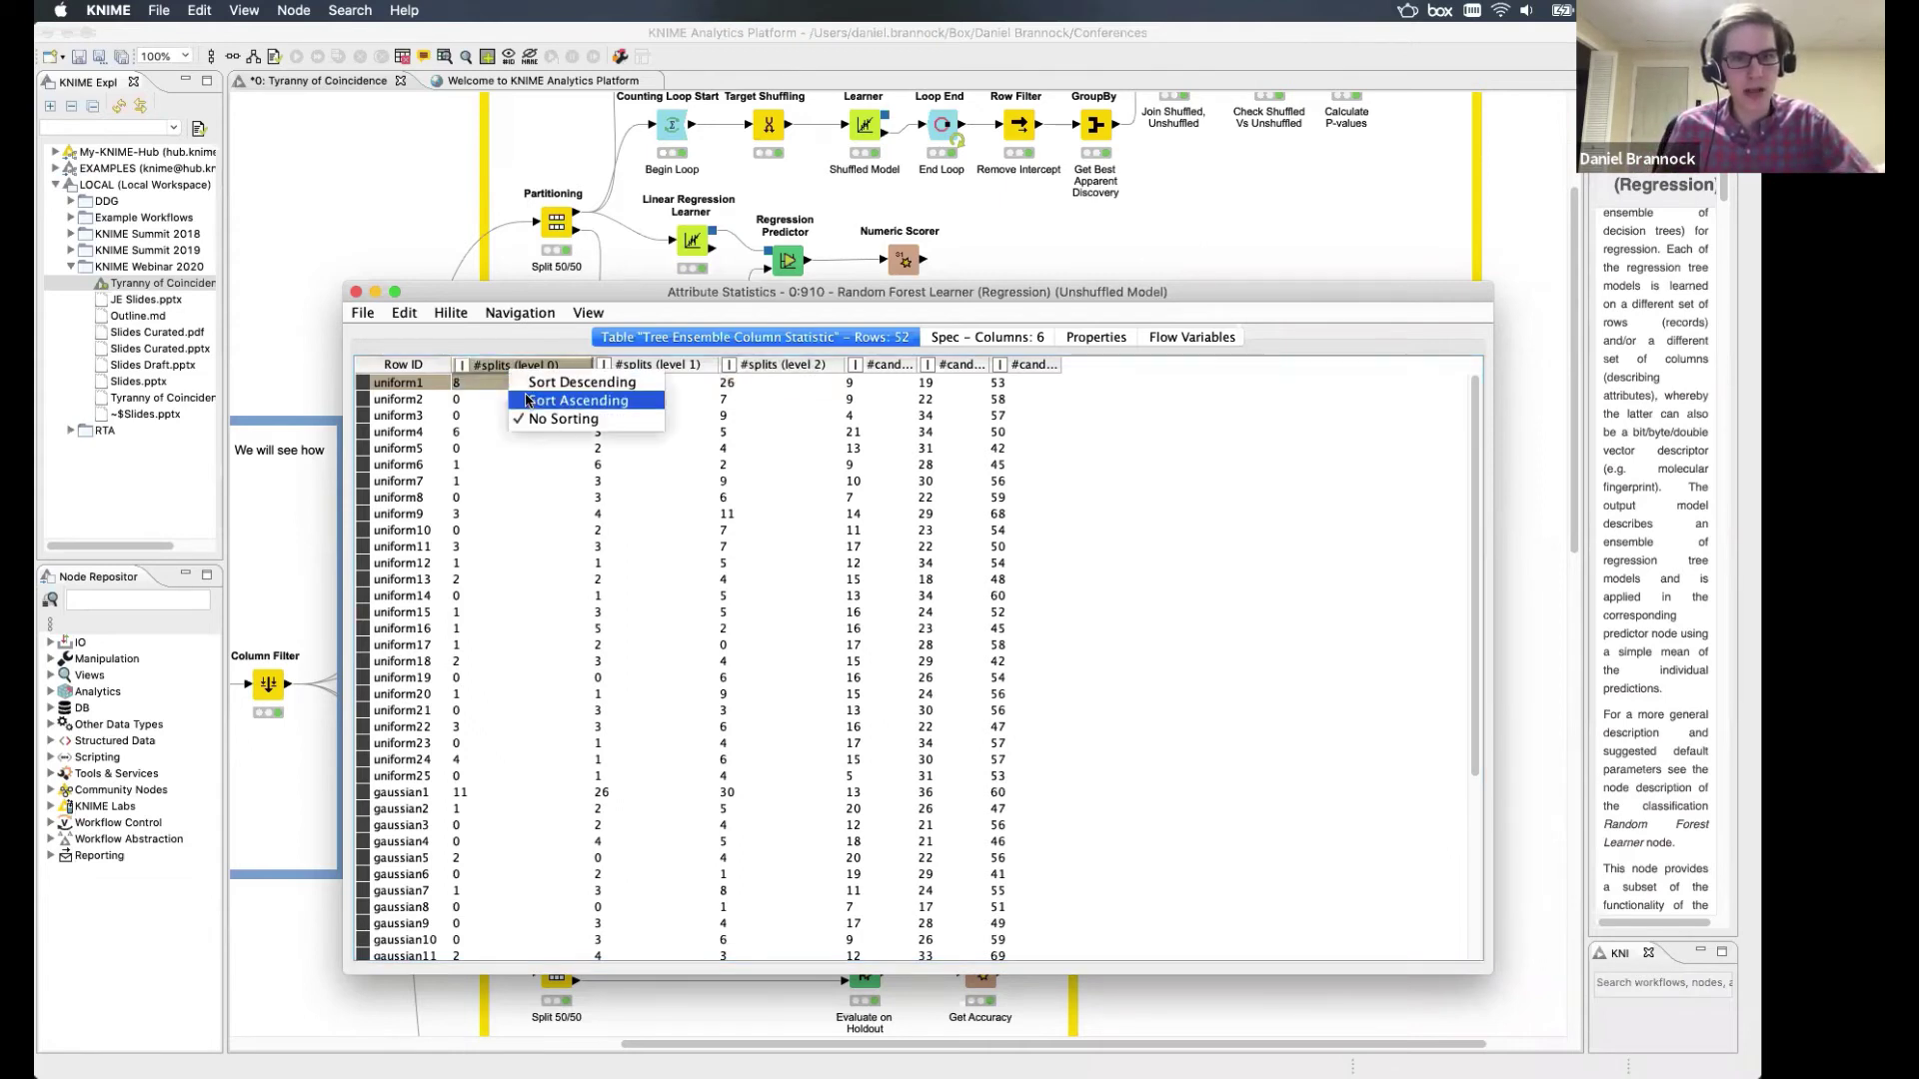
{"action": "left_click", "coordinate": [555, 494]}
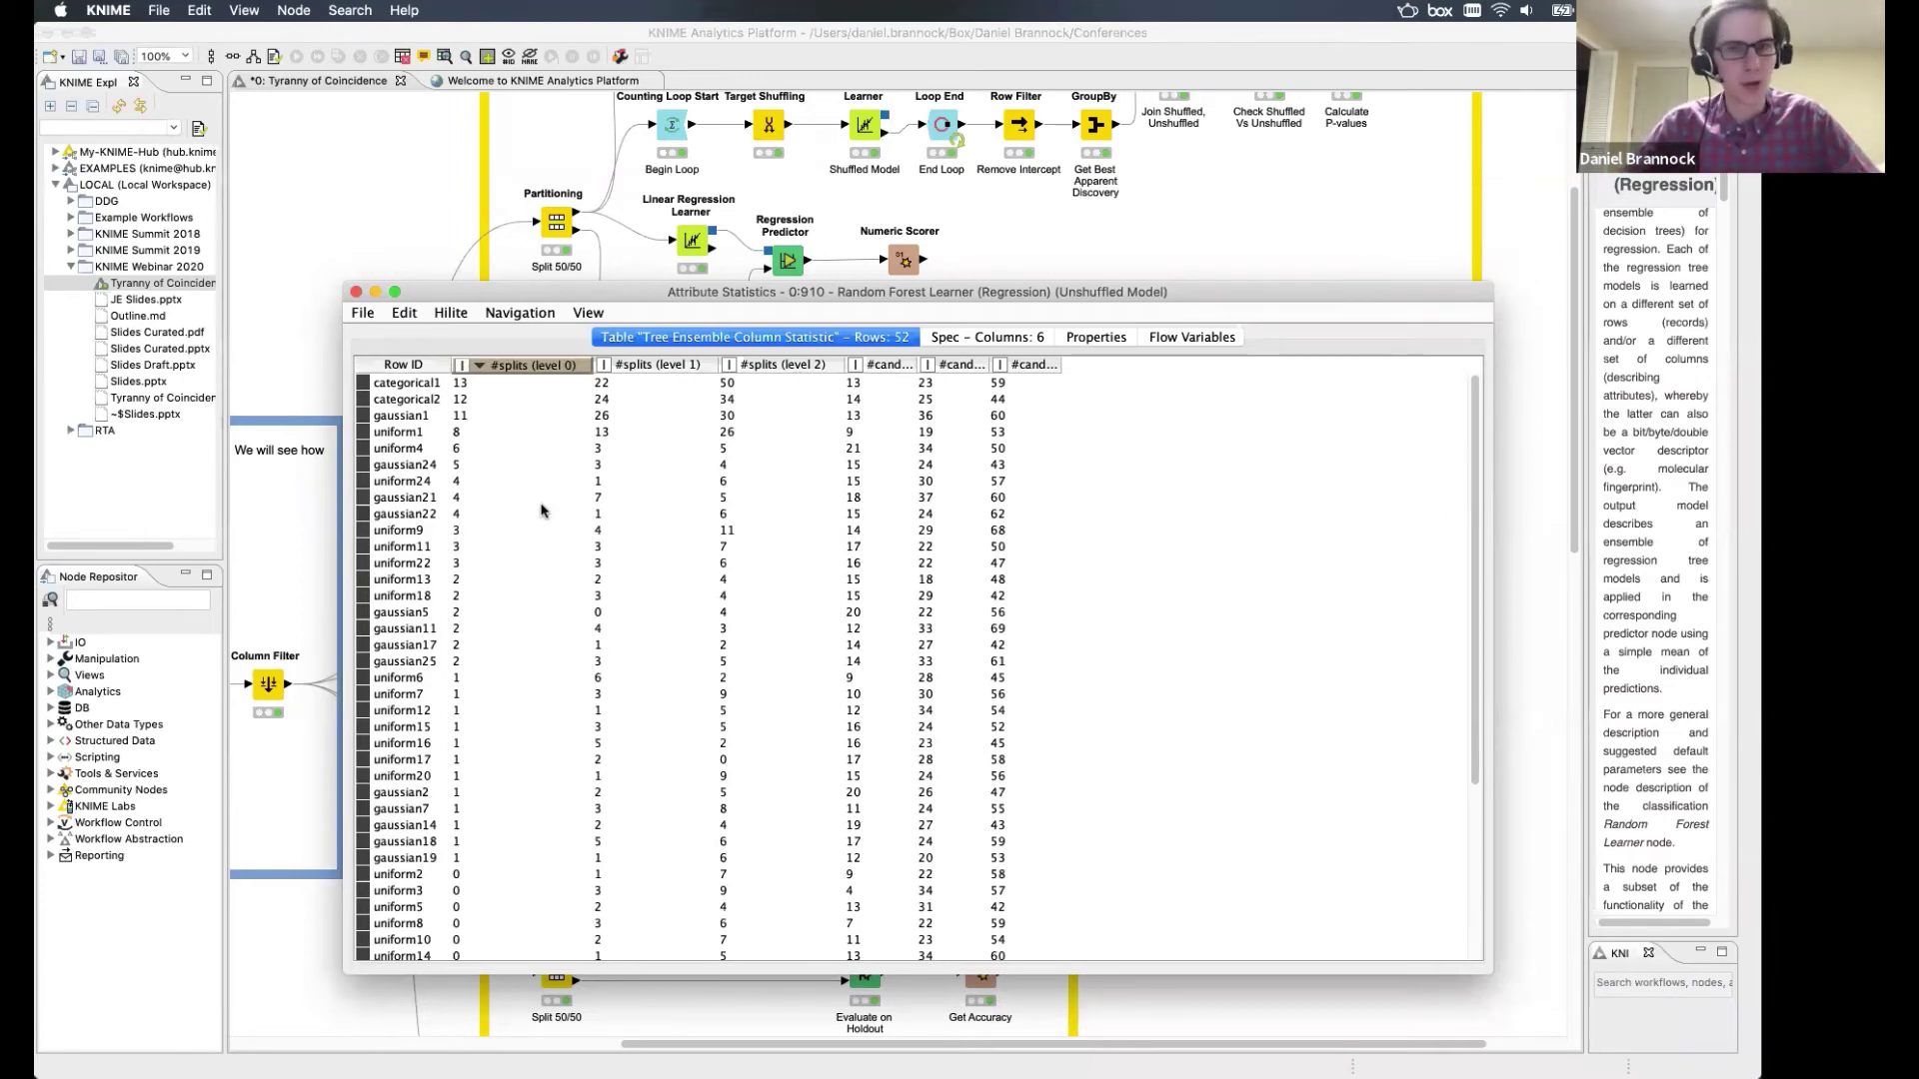
Compare the split counts of categorical1, categorical2, gaussian1 and uniform1, and close the attribute statistics.
{"action": "left_click_drag", "start_coordinate": [476, 381], "coordinate": [478, 404]}
{"action": "left_click", "coordinate": [483, 397]}
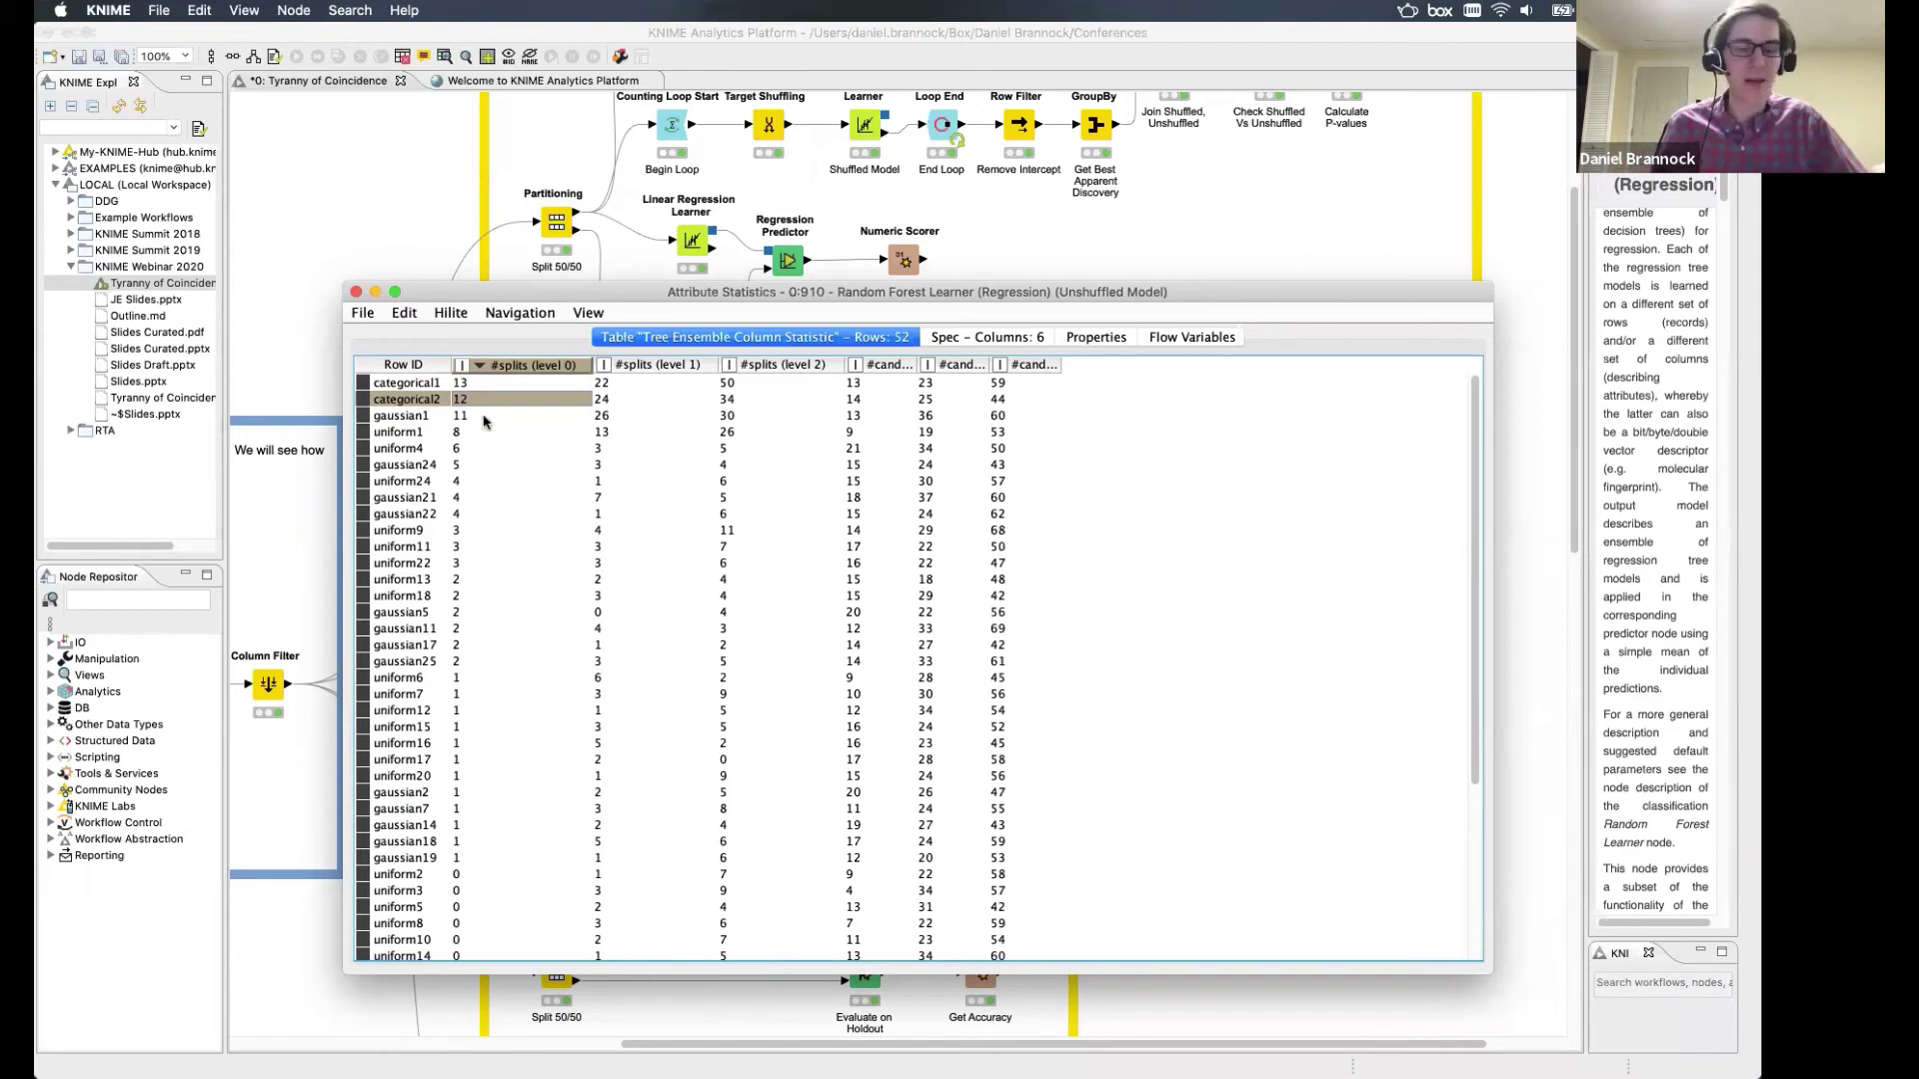
{"action": "left_click_drag", "start_coordinate": [470, 421], "coordinate": [474, 432]}
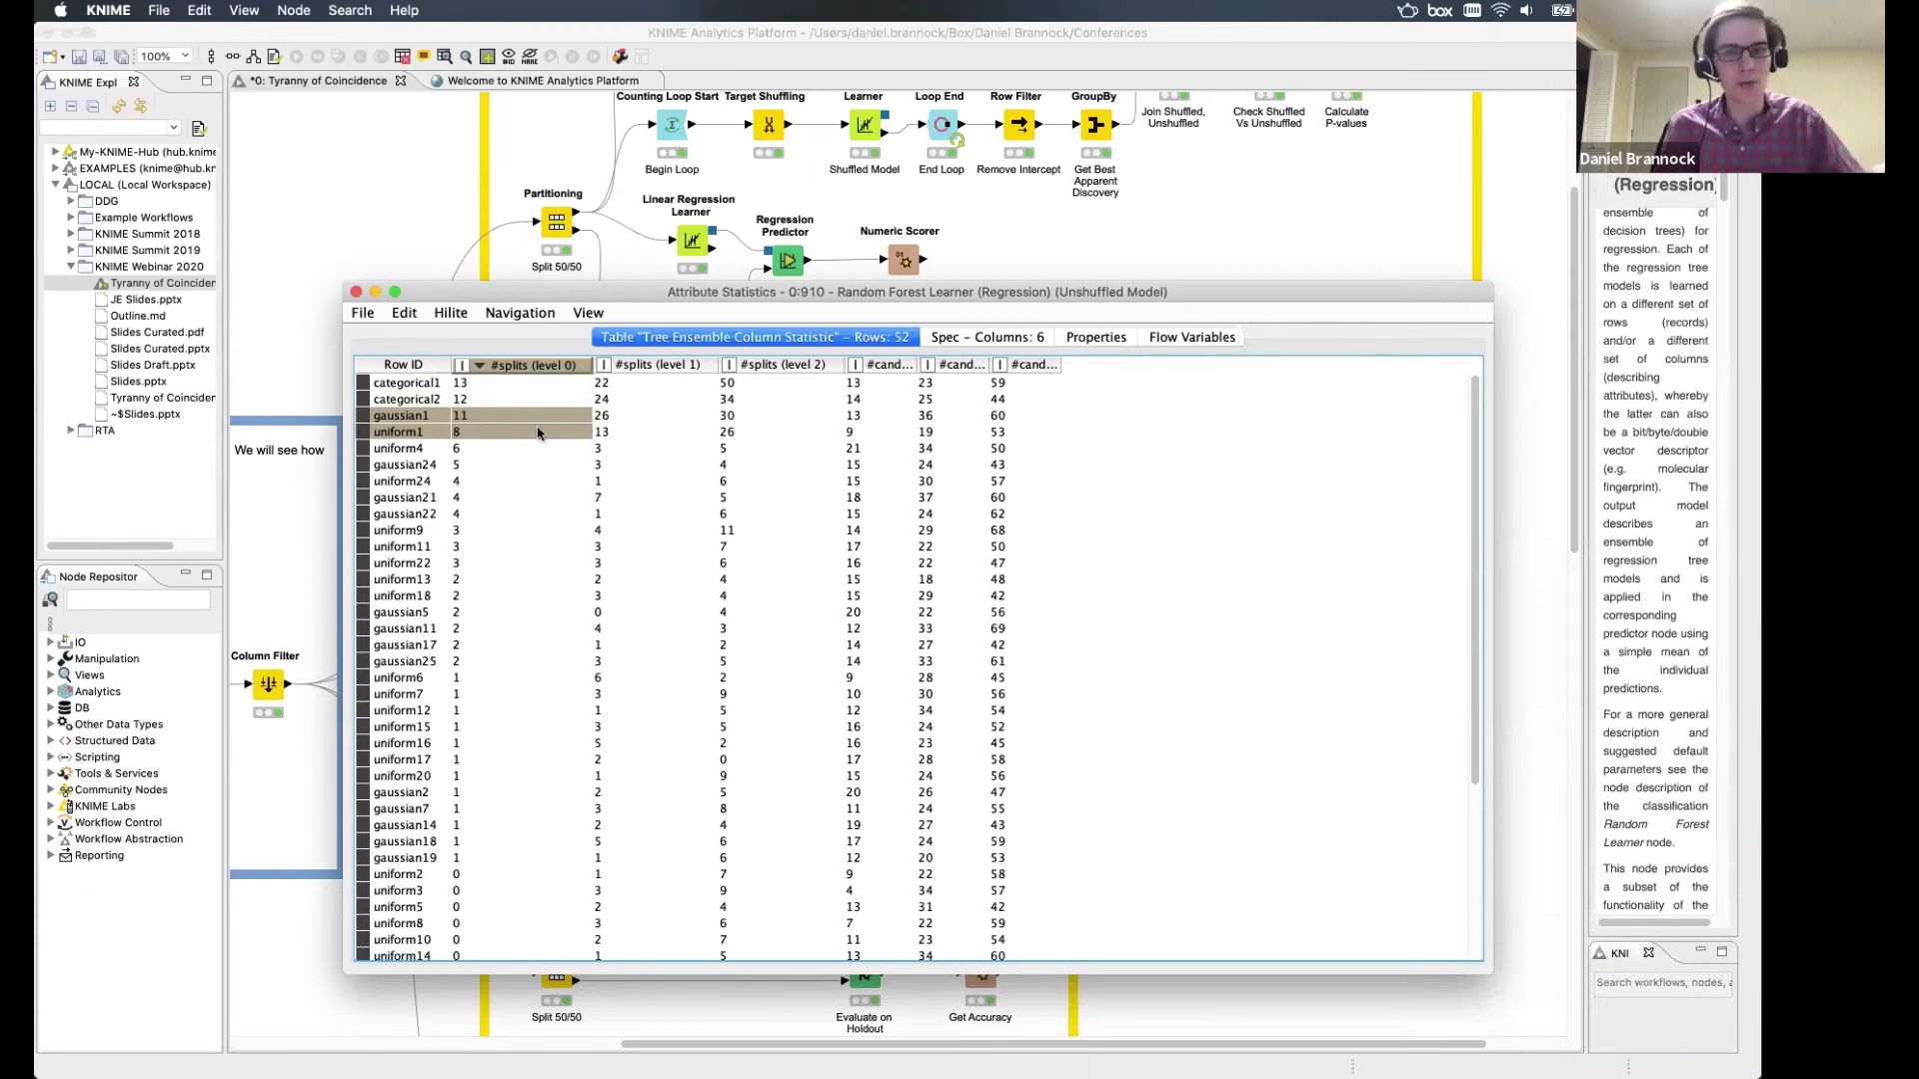
{"action": "left_click_drag", "start_coordinate": [612, 415], "coordinate": [714, 437]}
{"action": "left_click", "coordinate": [575, 436]}
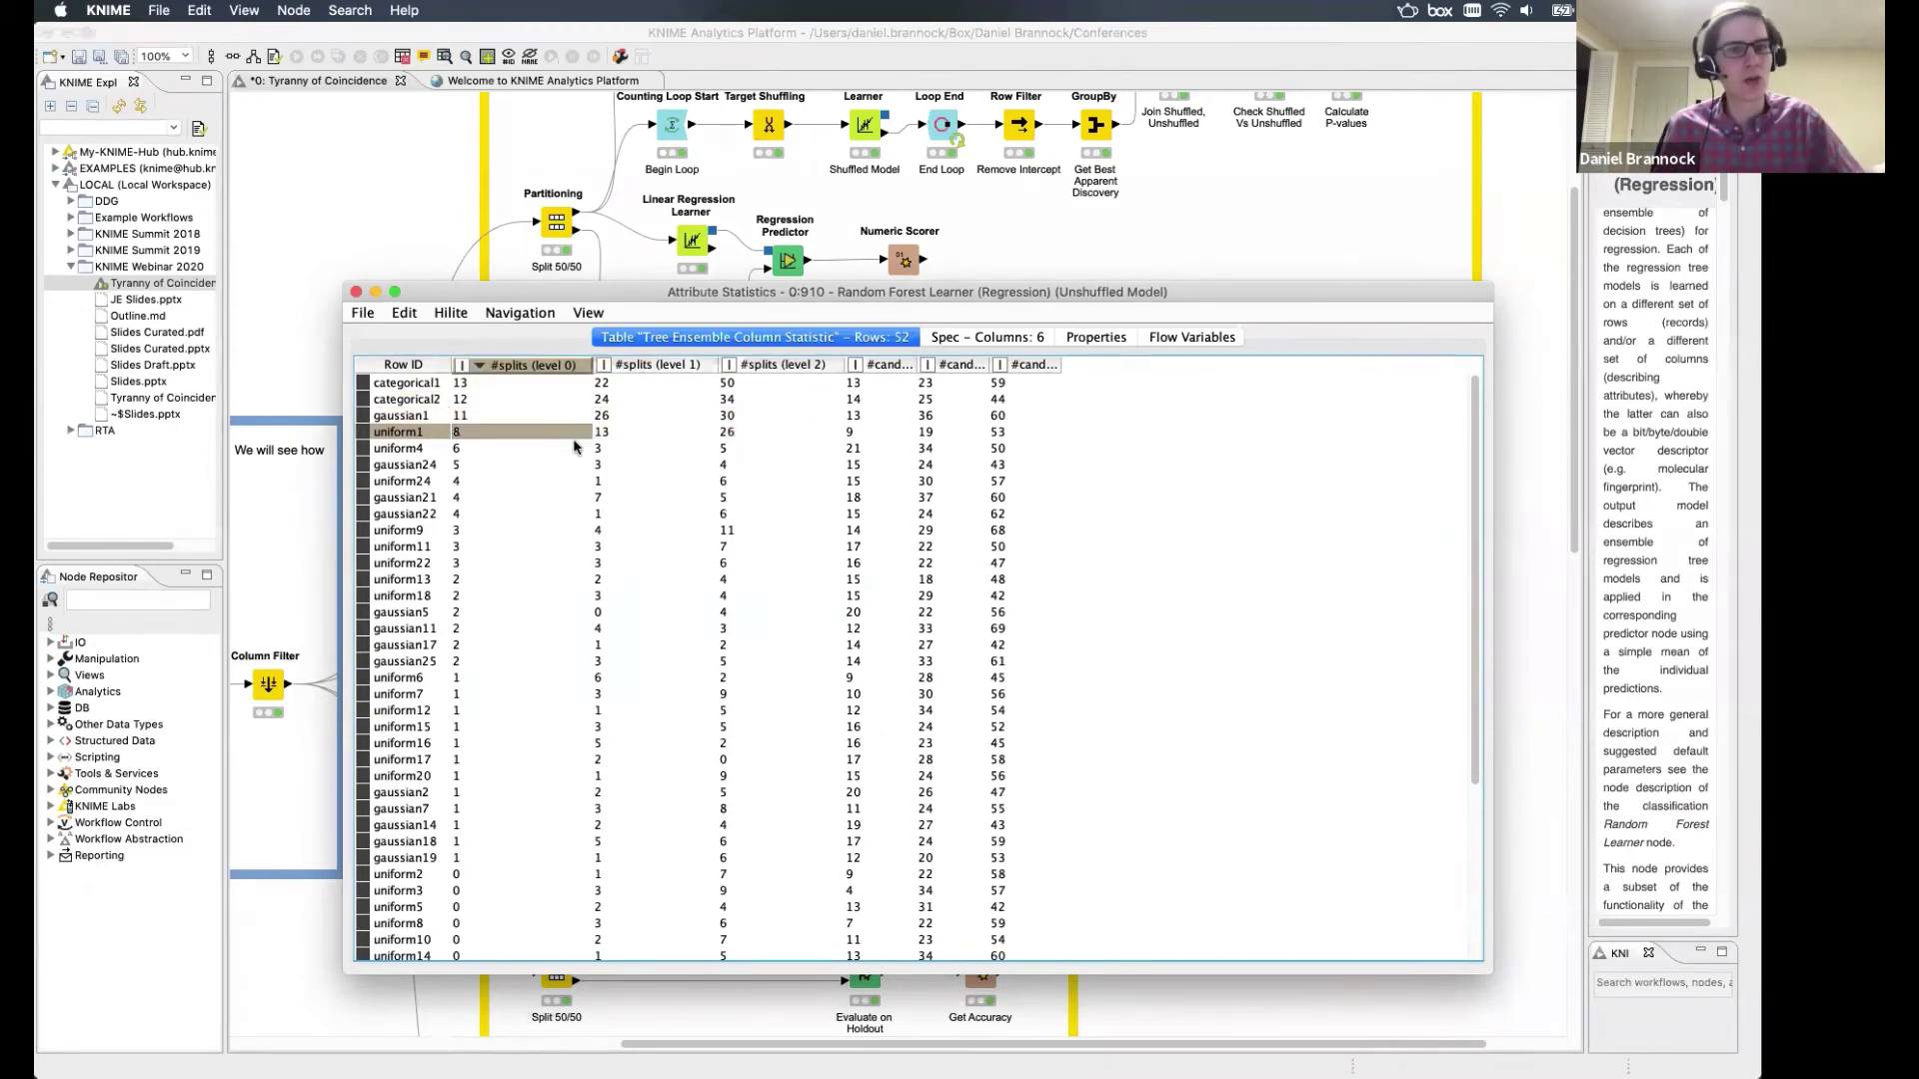
{"action": "left_click", "coordinate": [355, 292]}
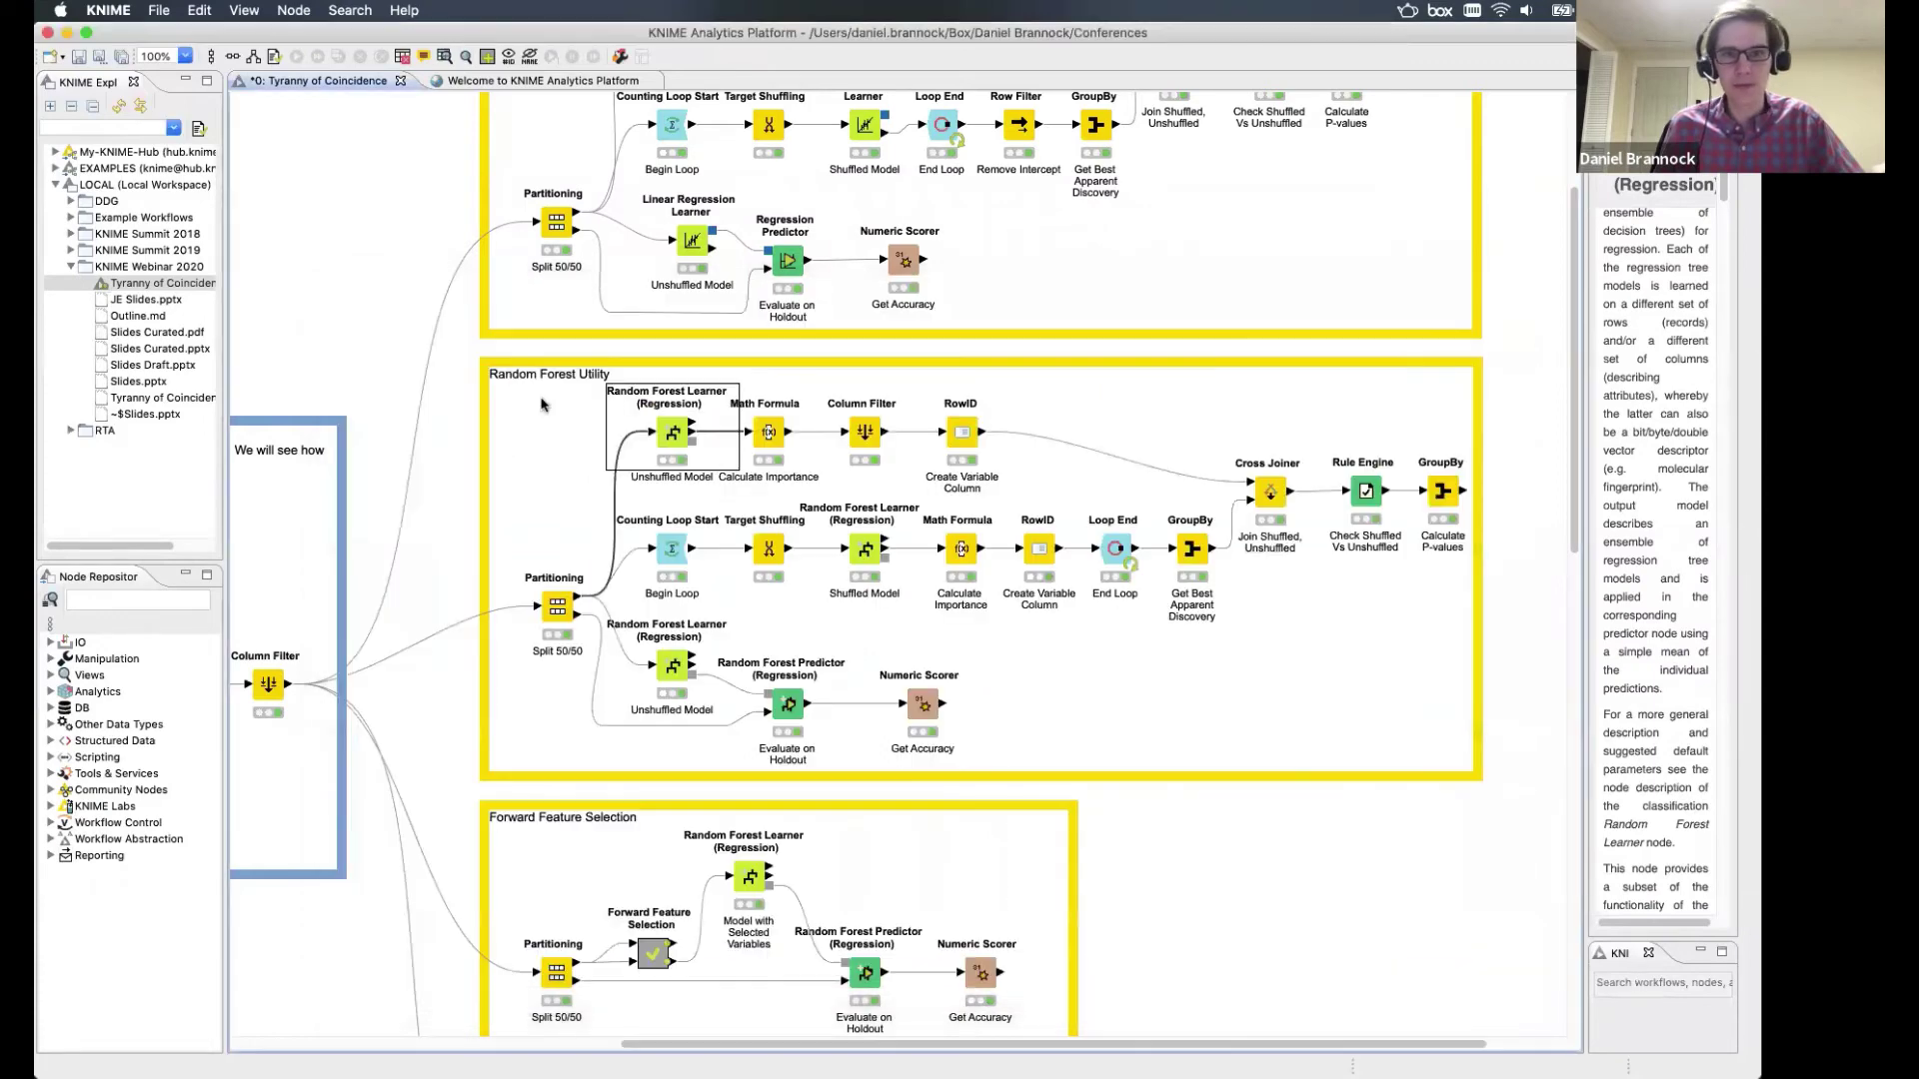
Open the output of the unshuffled Calculate Importance node, widen the Importance column, and check uniform1's importance against its split counts.
{"action": "left_click", "coordinate": [771, 436]}
{"action": "right_click", "coordinate": [771, 437]}
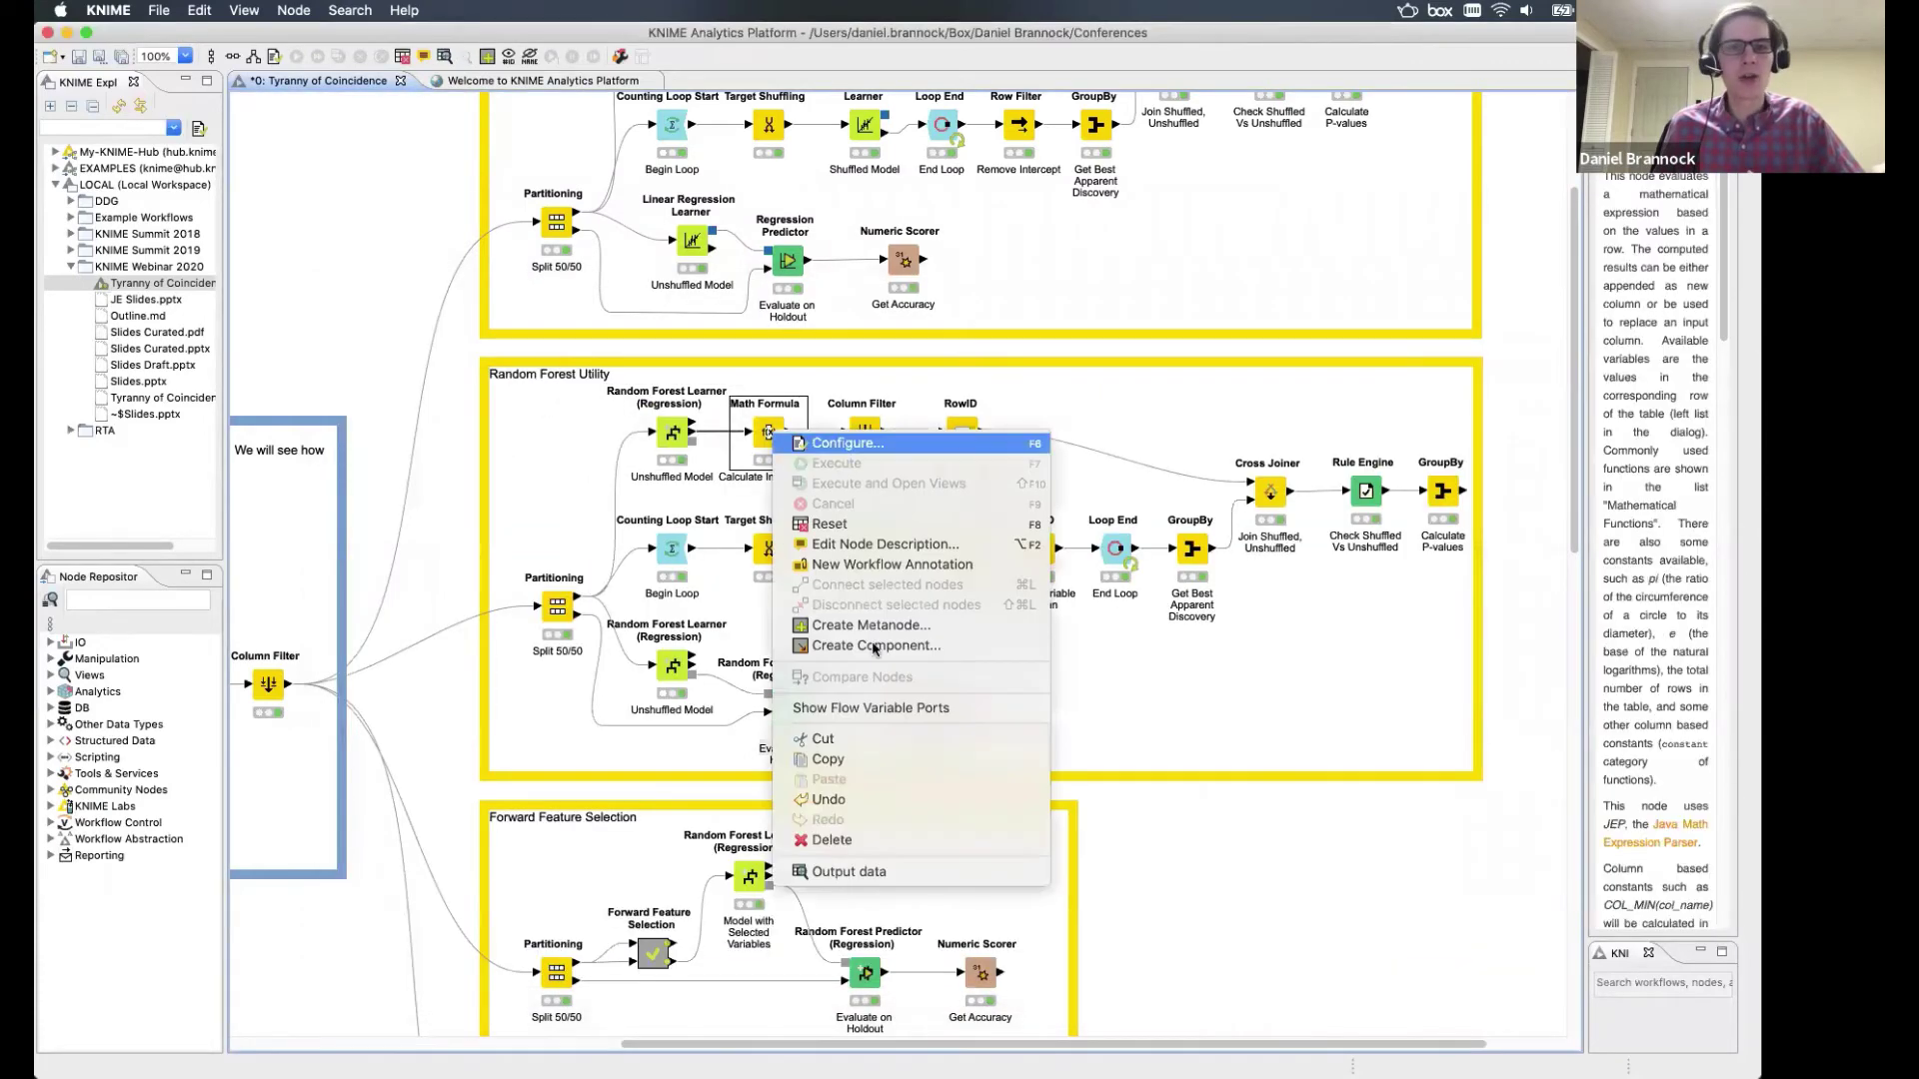
{"action": "left_click", "coordinate": [902, 869]}
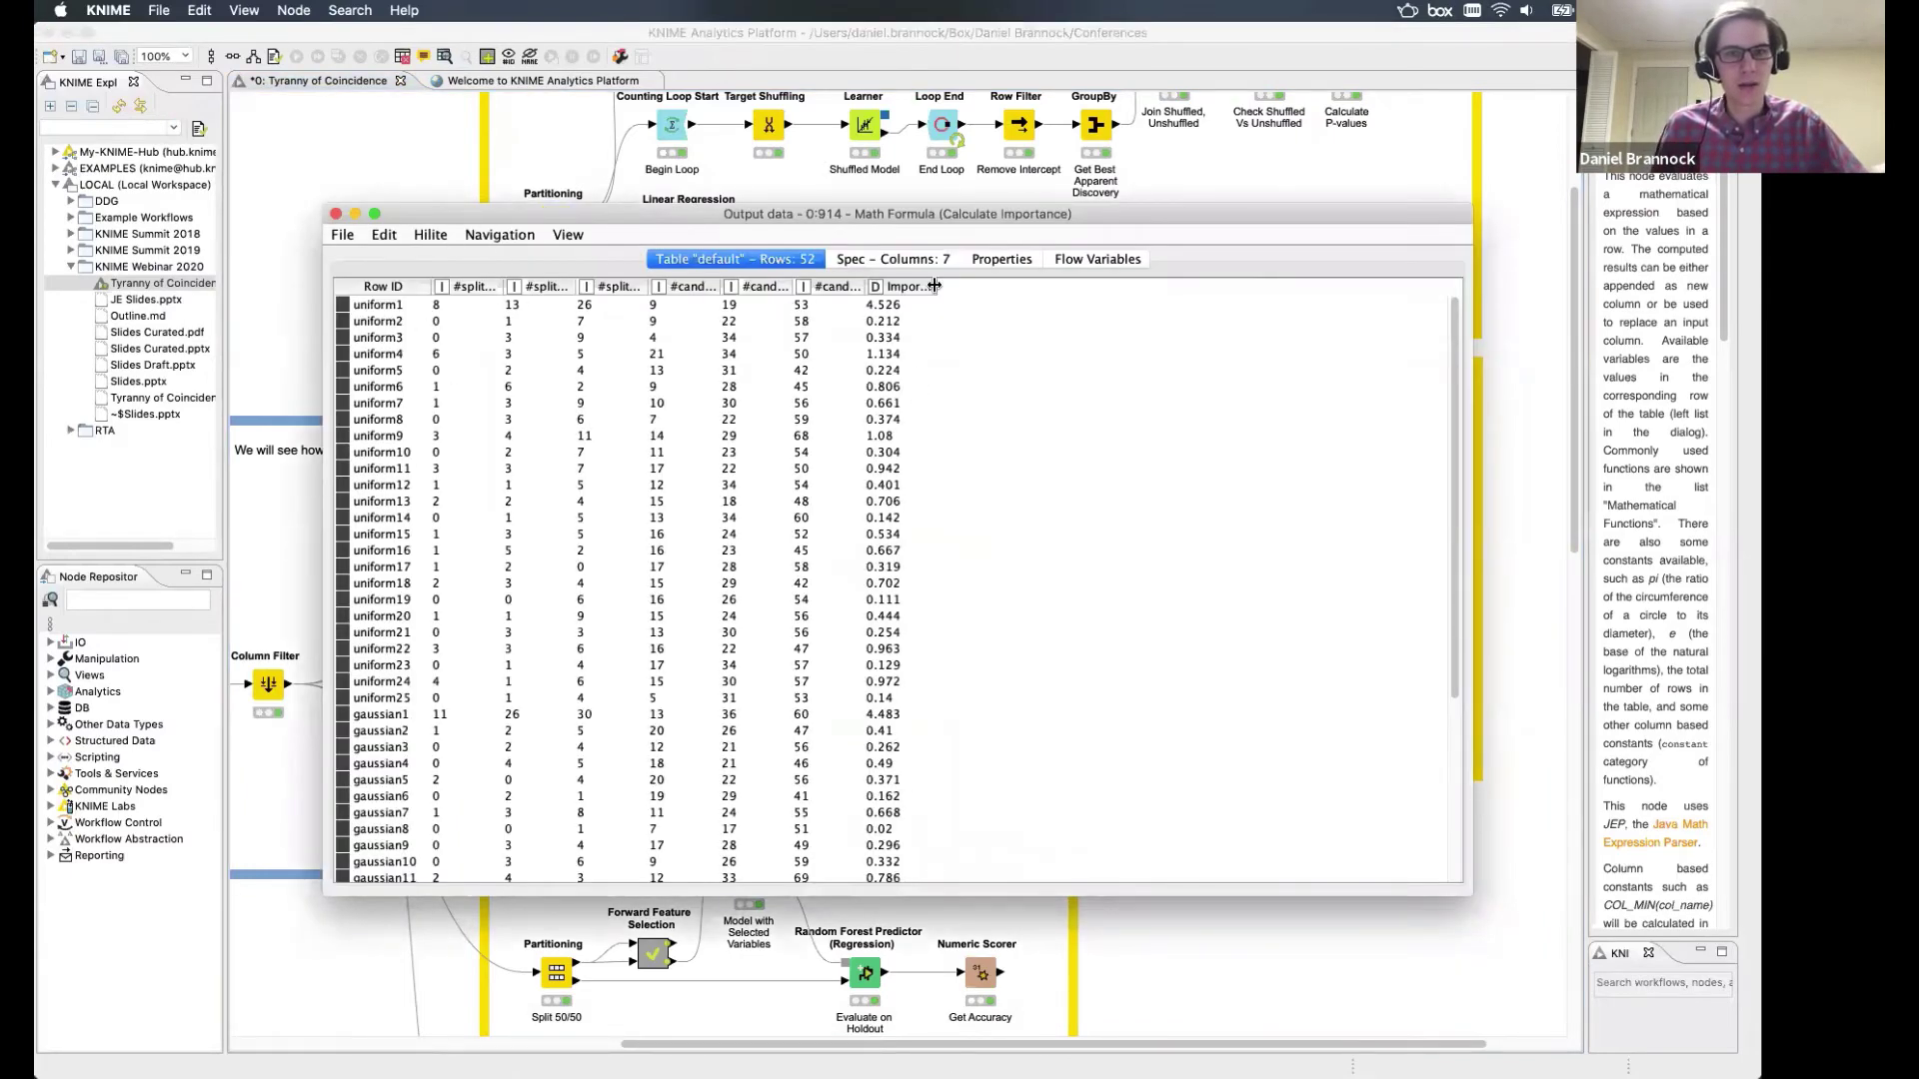
{"action": "left_click_drag", "start_coordinate": [933, 287], "coordinate": [889, 515]}
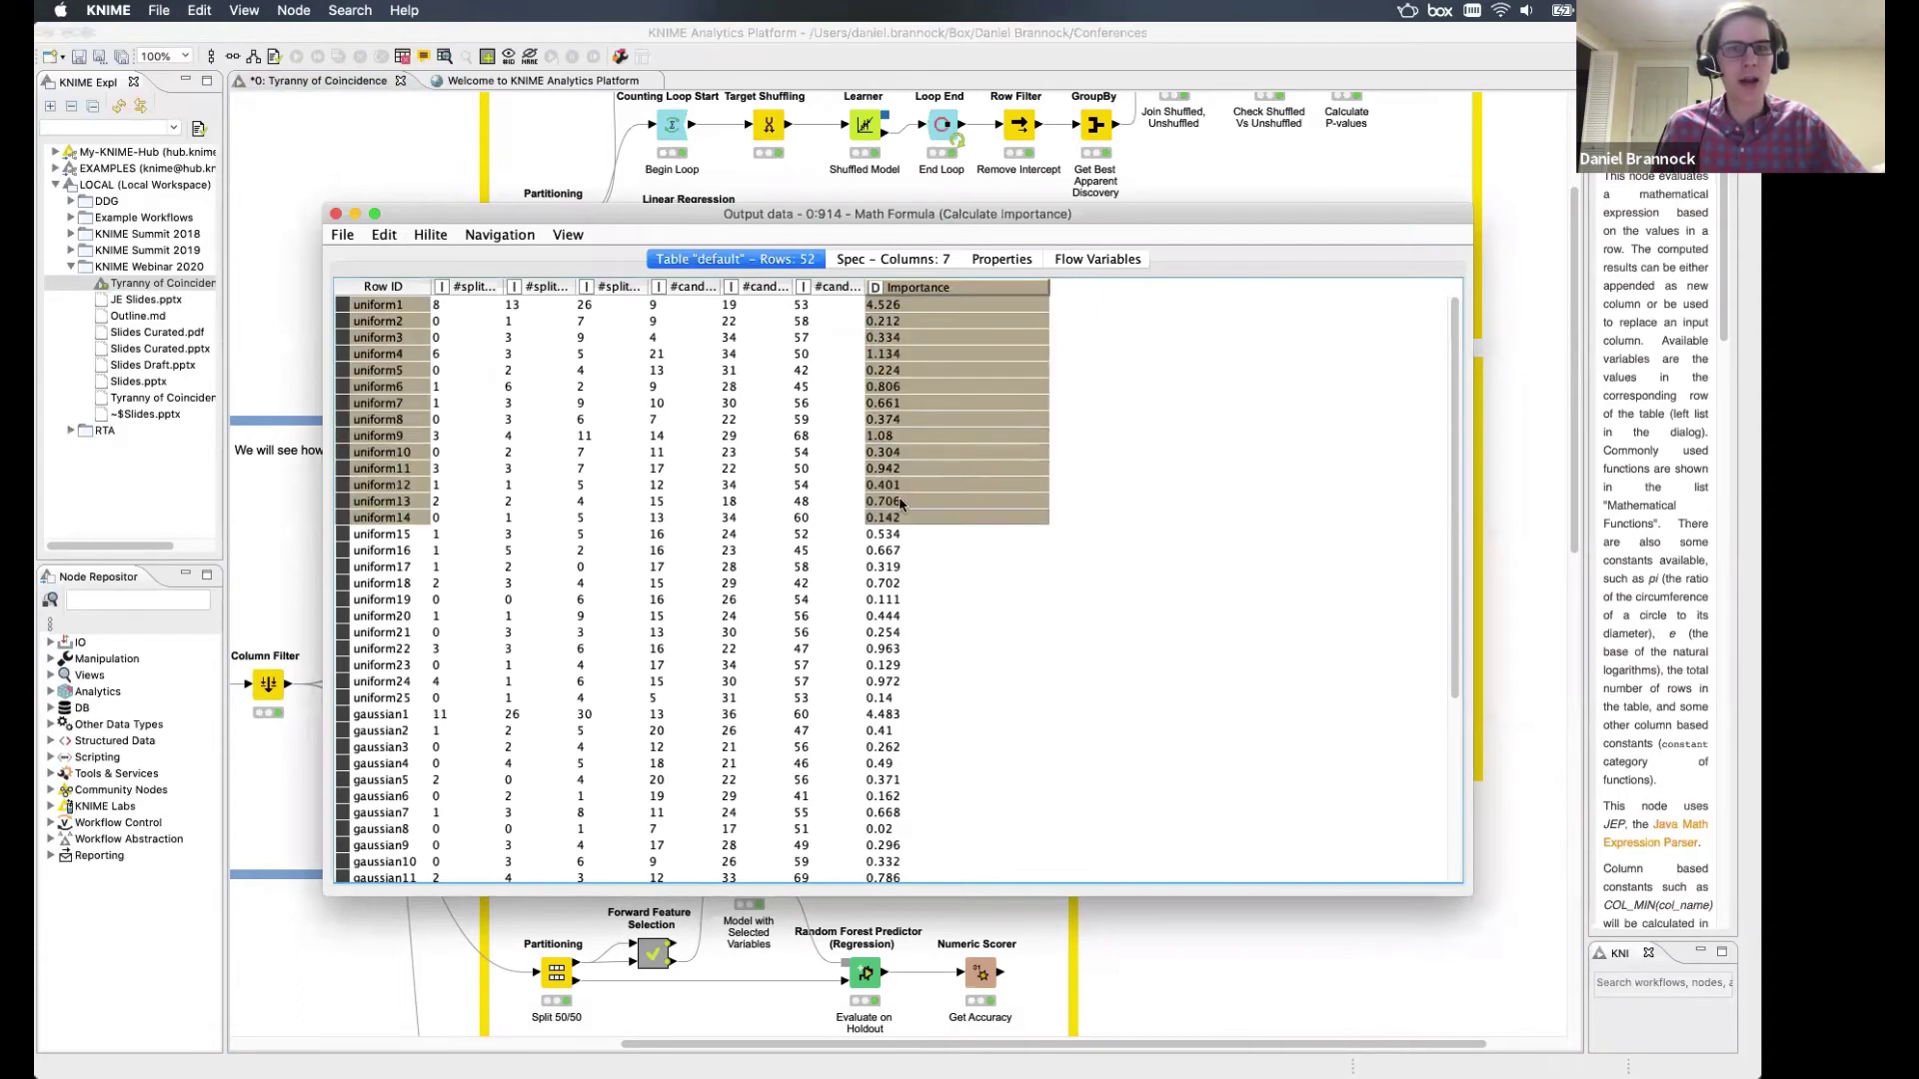
{"action": "left_click", "coordinate": [985, 305]}
{"action": "left_click_drag", "start_coordinate": [499, 311], "coordinate": [603, 311]}
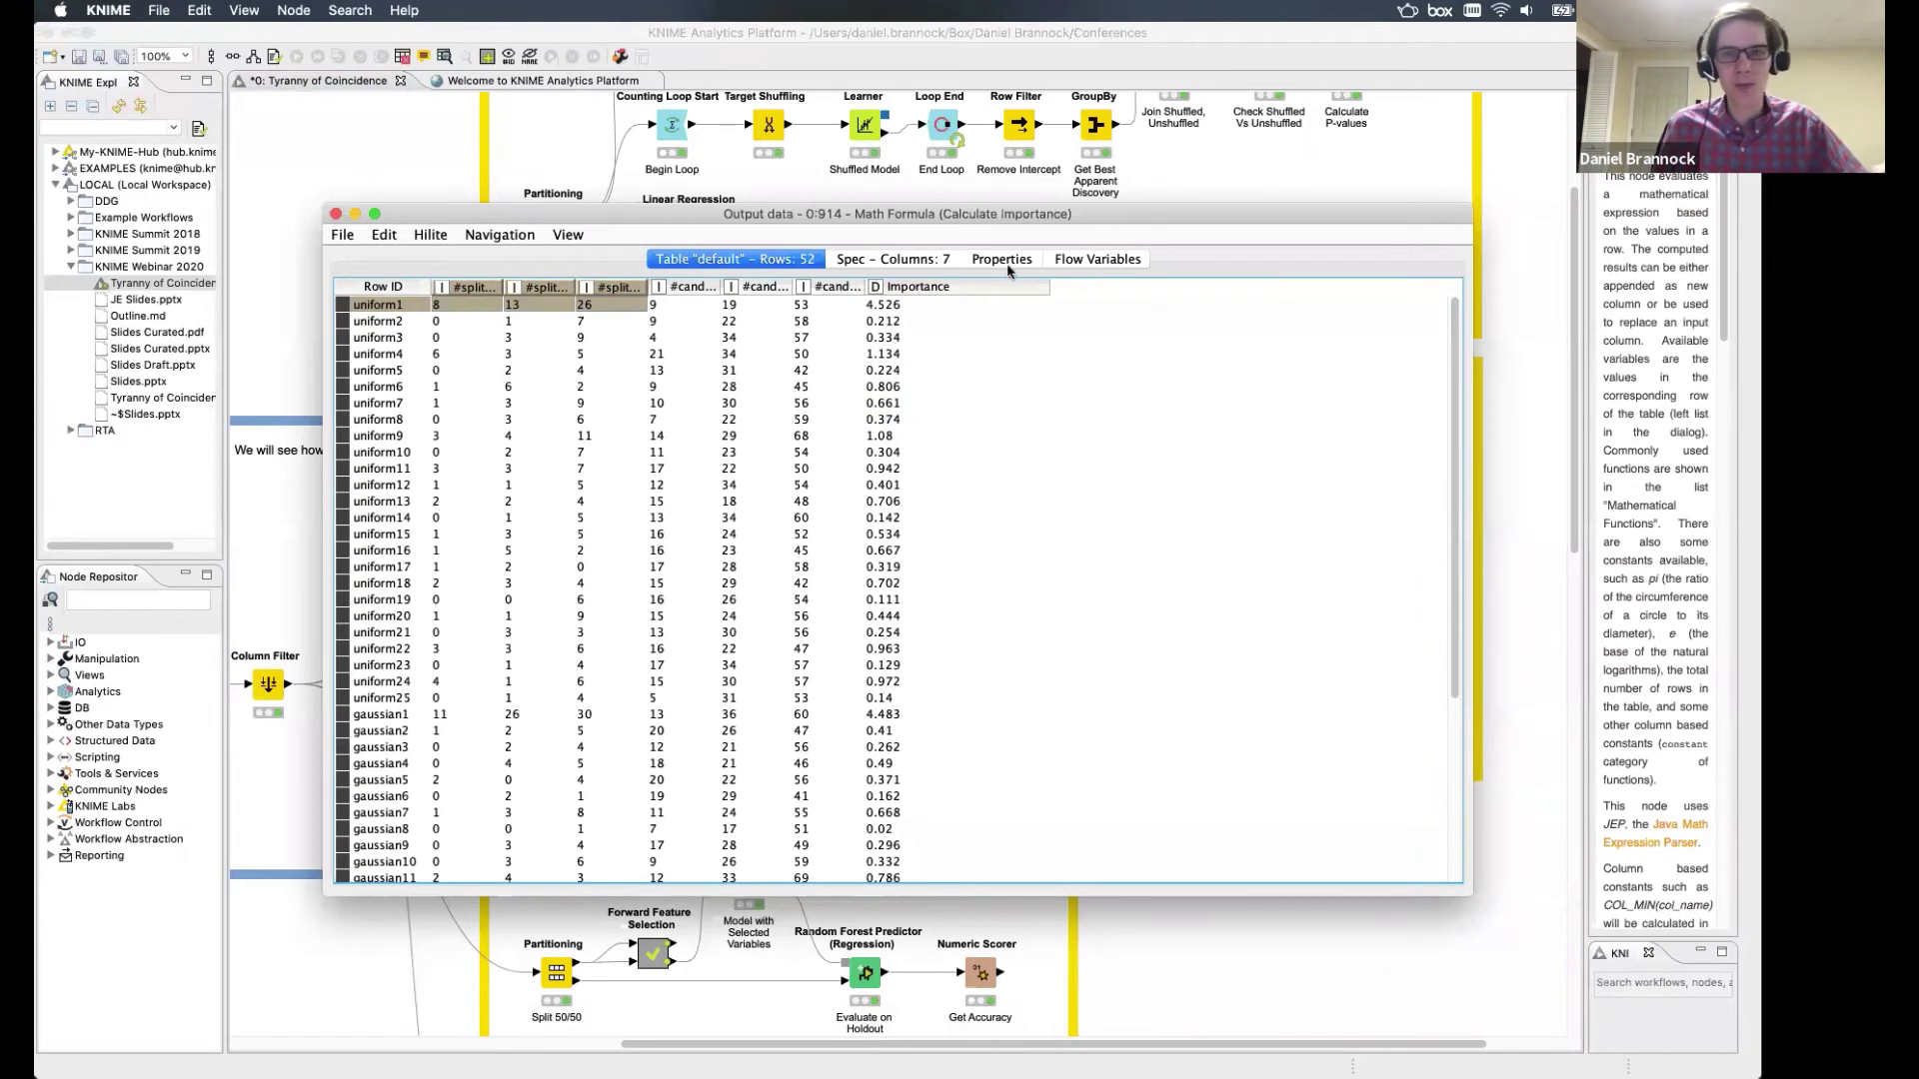
Sort the output data by Importance in descending order and examine the four highest-ranked variables.
{"action": "right_click", "coordinate": [978, 289]}
{"action": "left_click", "coordinate": [1002, 295]}
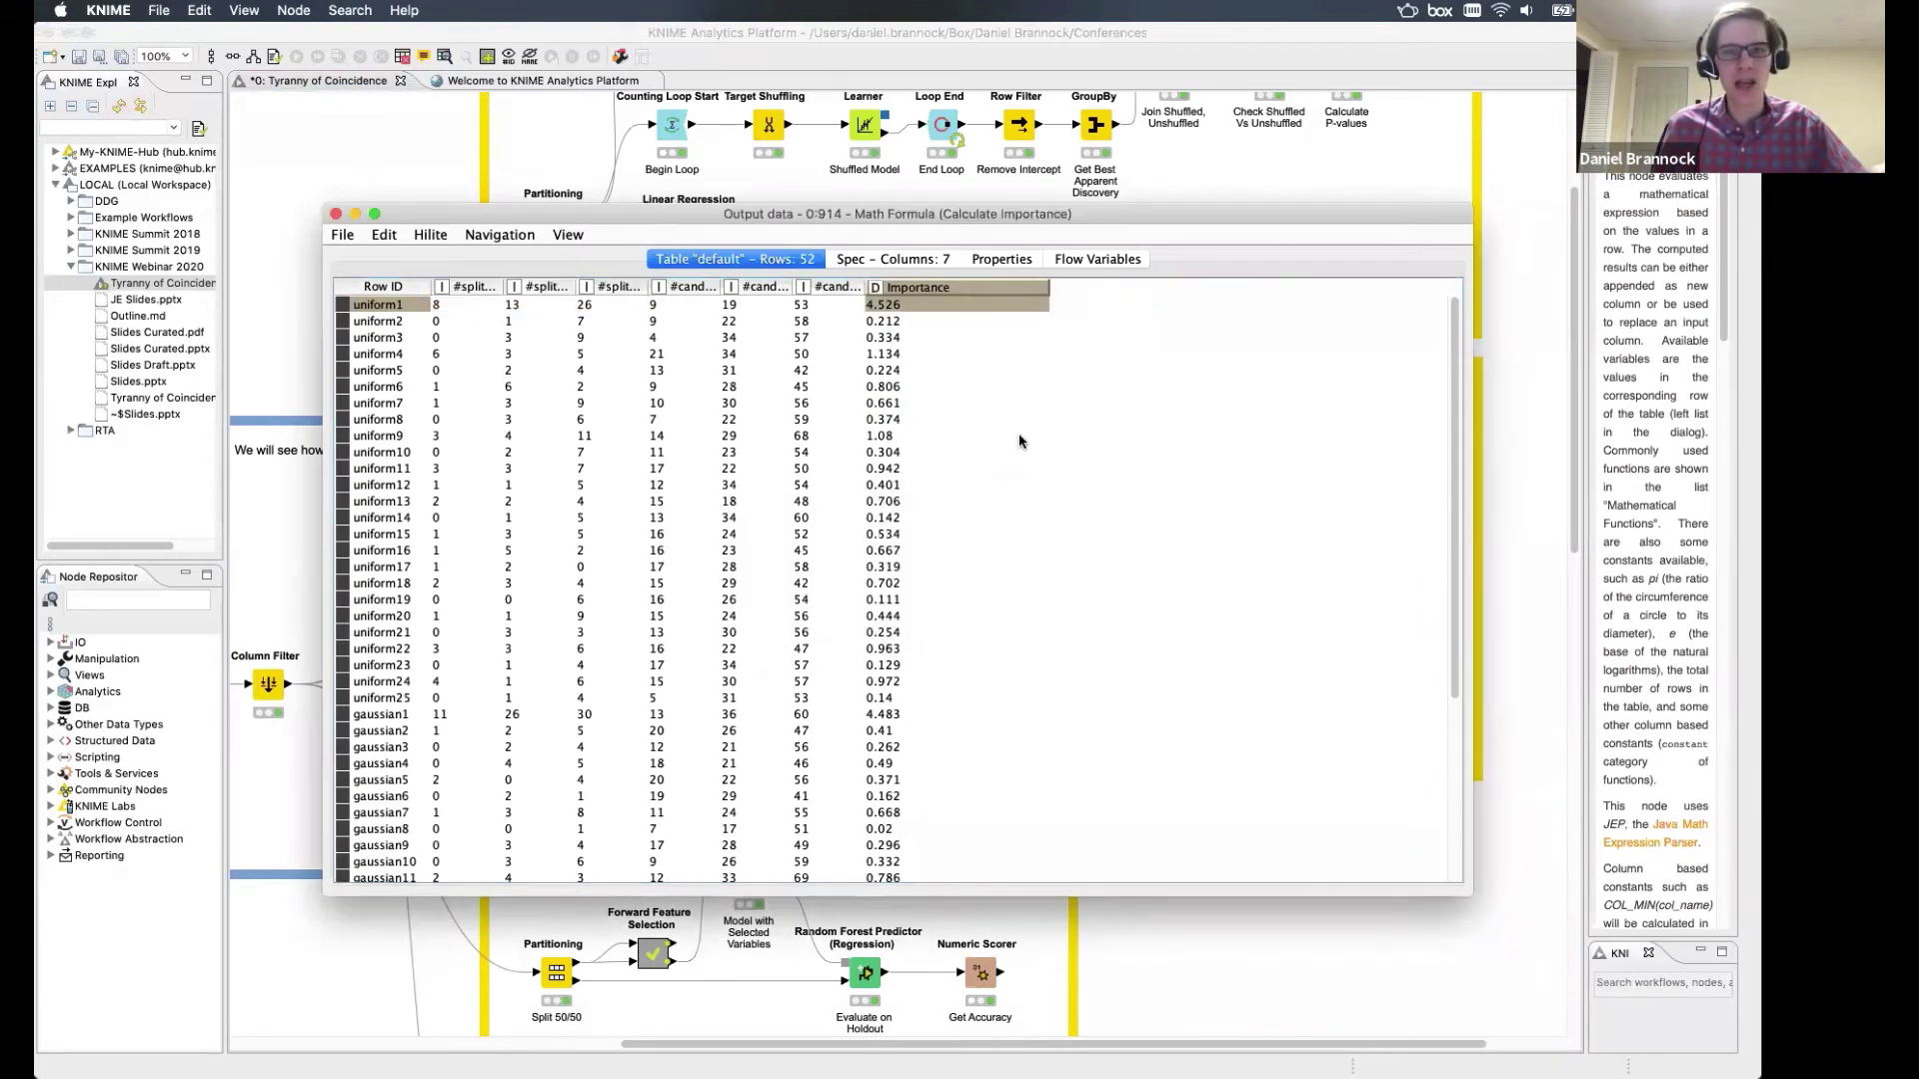
{"action": "left_click", "coordinate": [941, 370]}
{"action": "left_click_drag", "start_coordinate": [931, 305], "coordinate": [932, 351]}
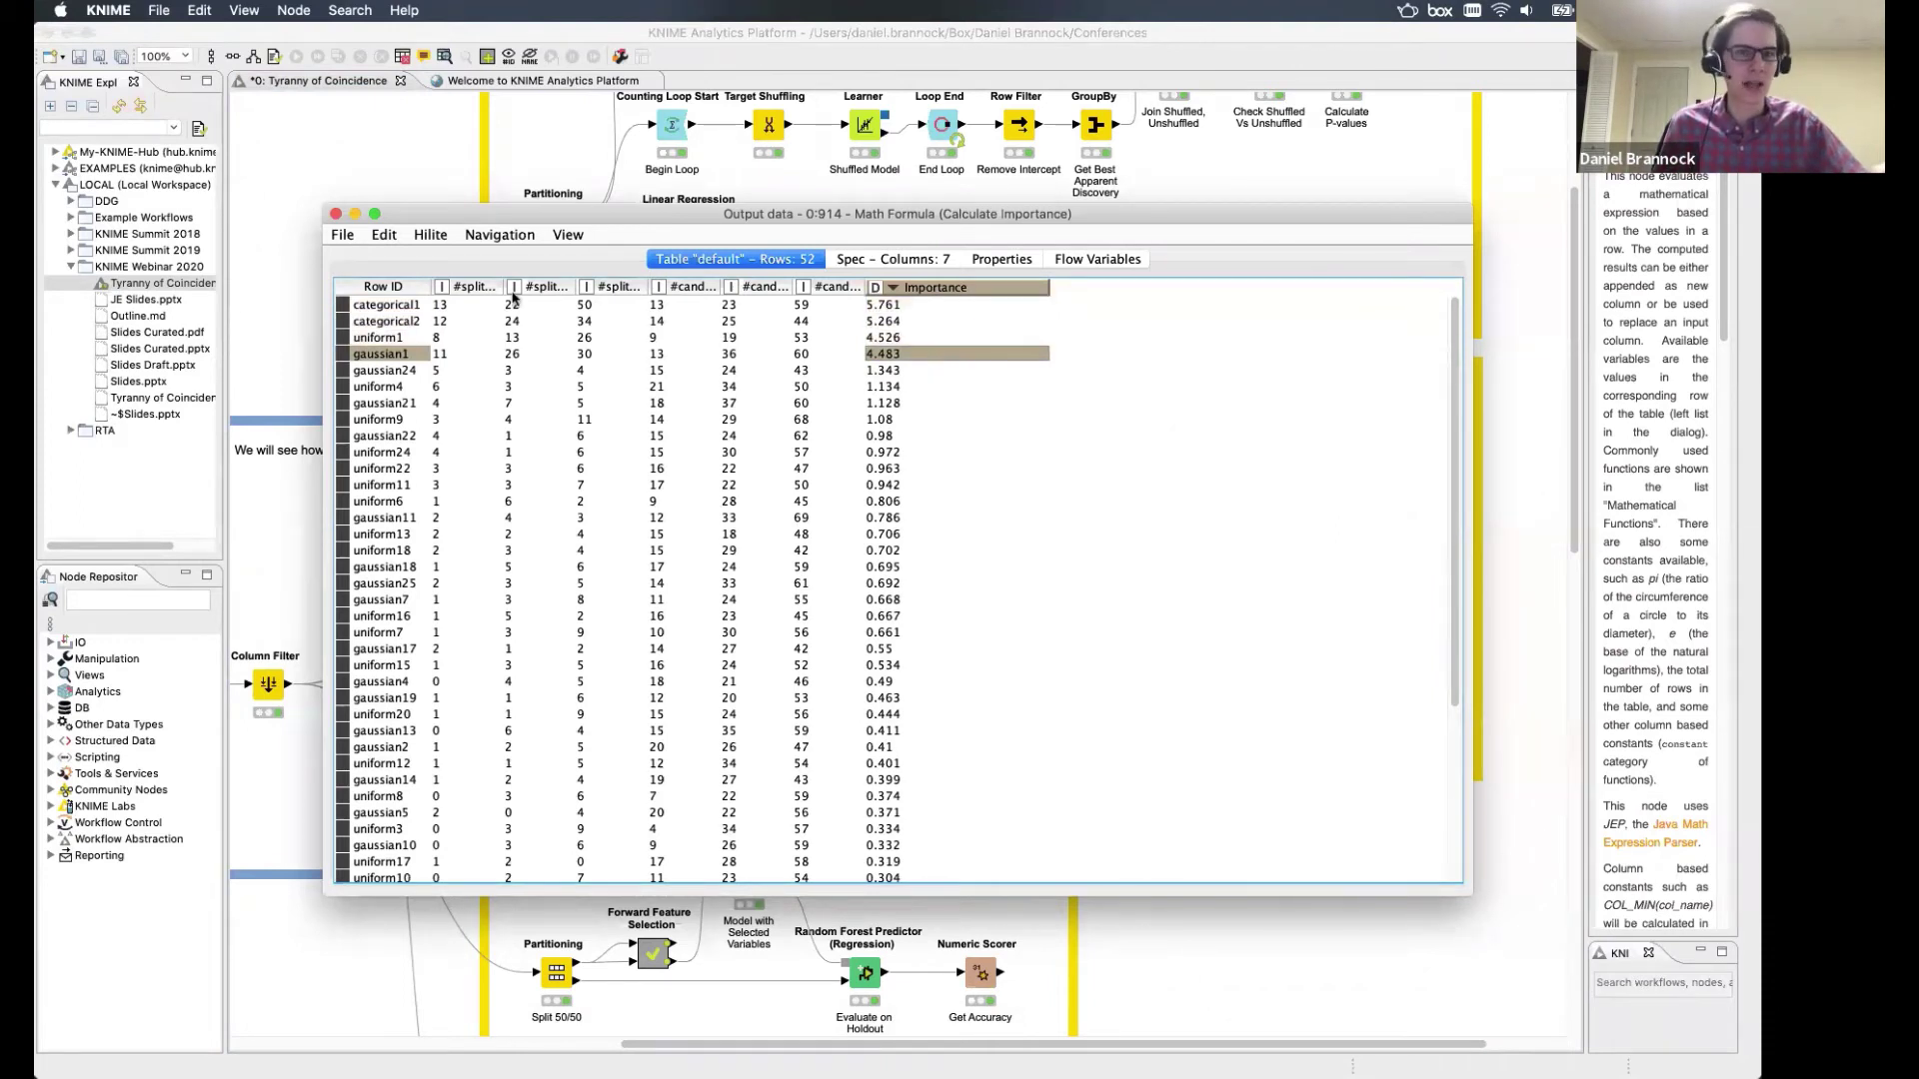
Compare the split counts and importance of categorical1, categorical2, uniform1 and gaussian1, and close the output table.
{"action": "left_click_drag", "start_coordinate": [470, 302], "coordinate": [633, 350]}
{"action": "left_click", "coordinate": [627, 319]}
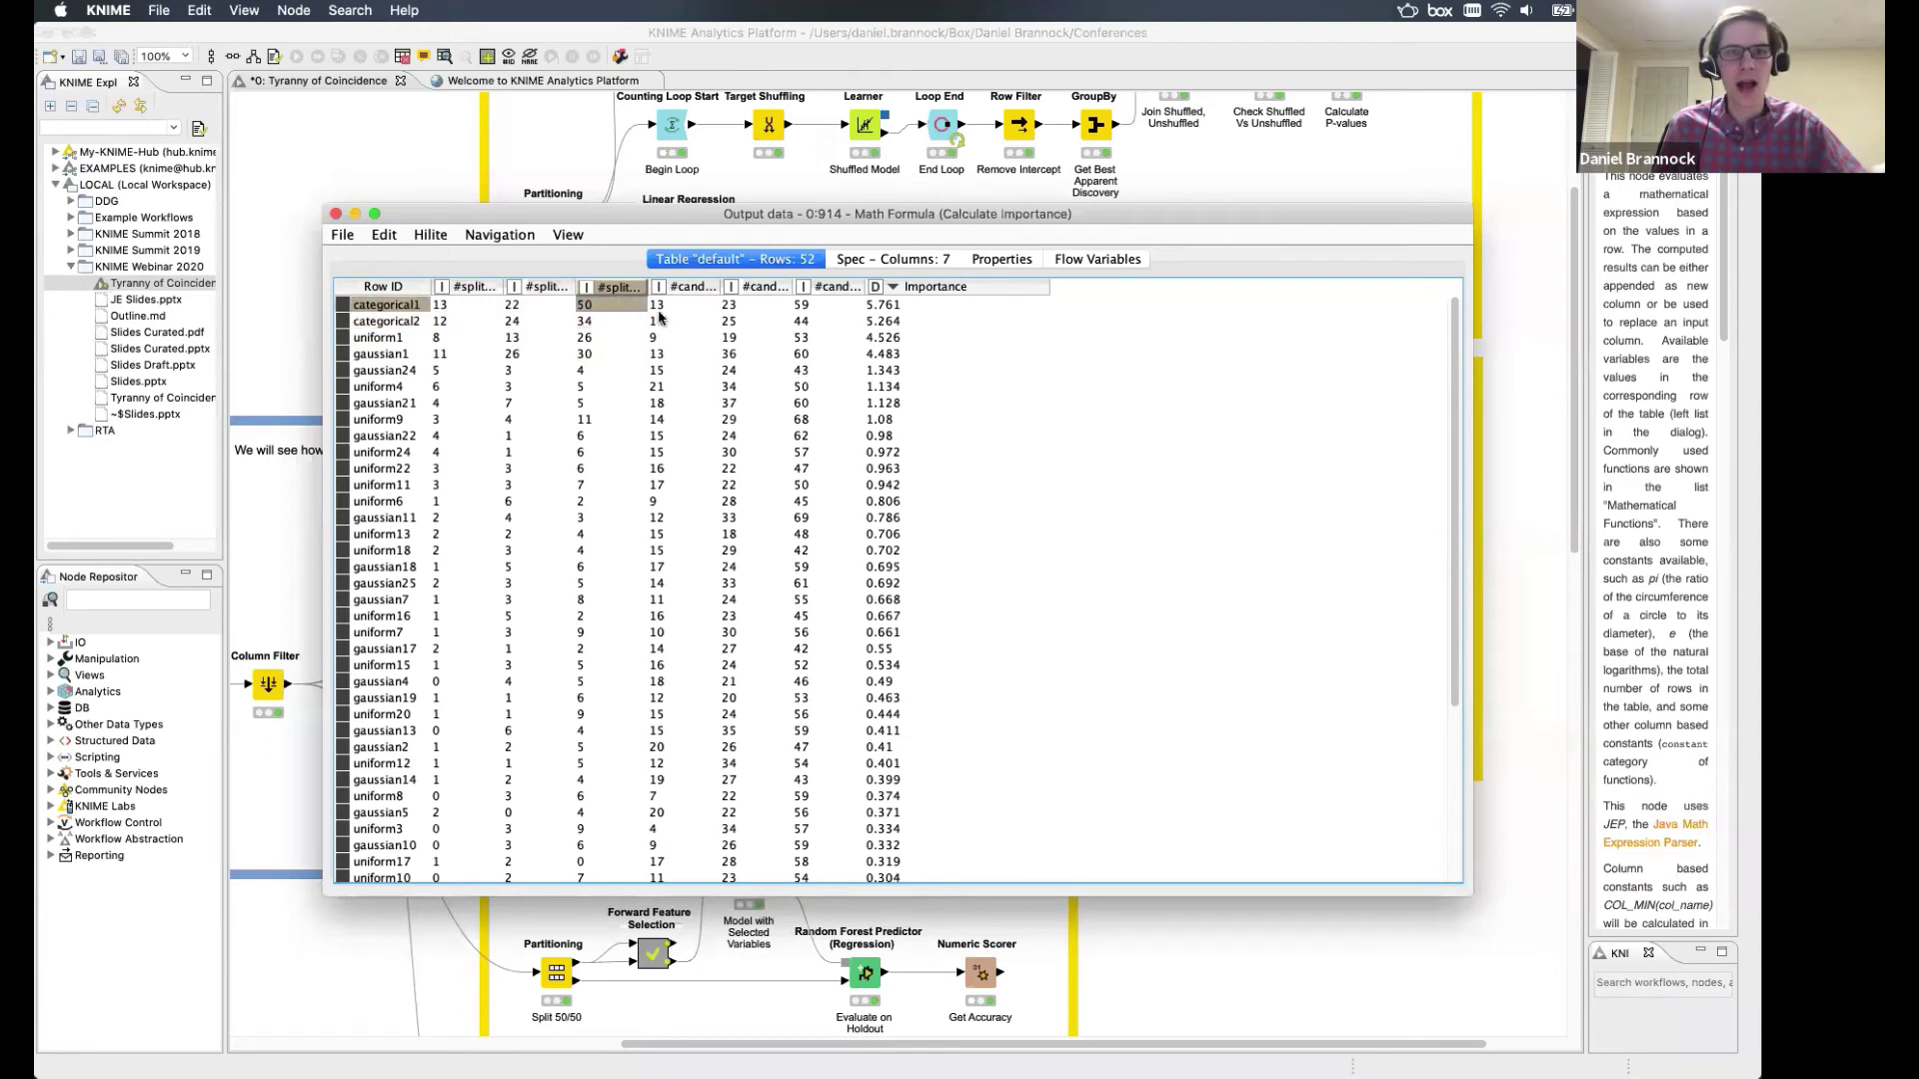
{"action": "left_click_drag", "start_coordinate": [917, 305], "coordinate": [921, 362]}
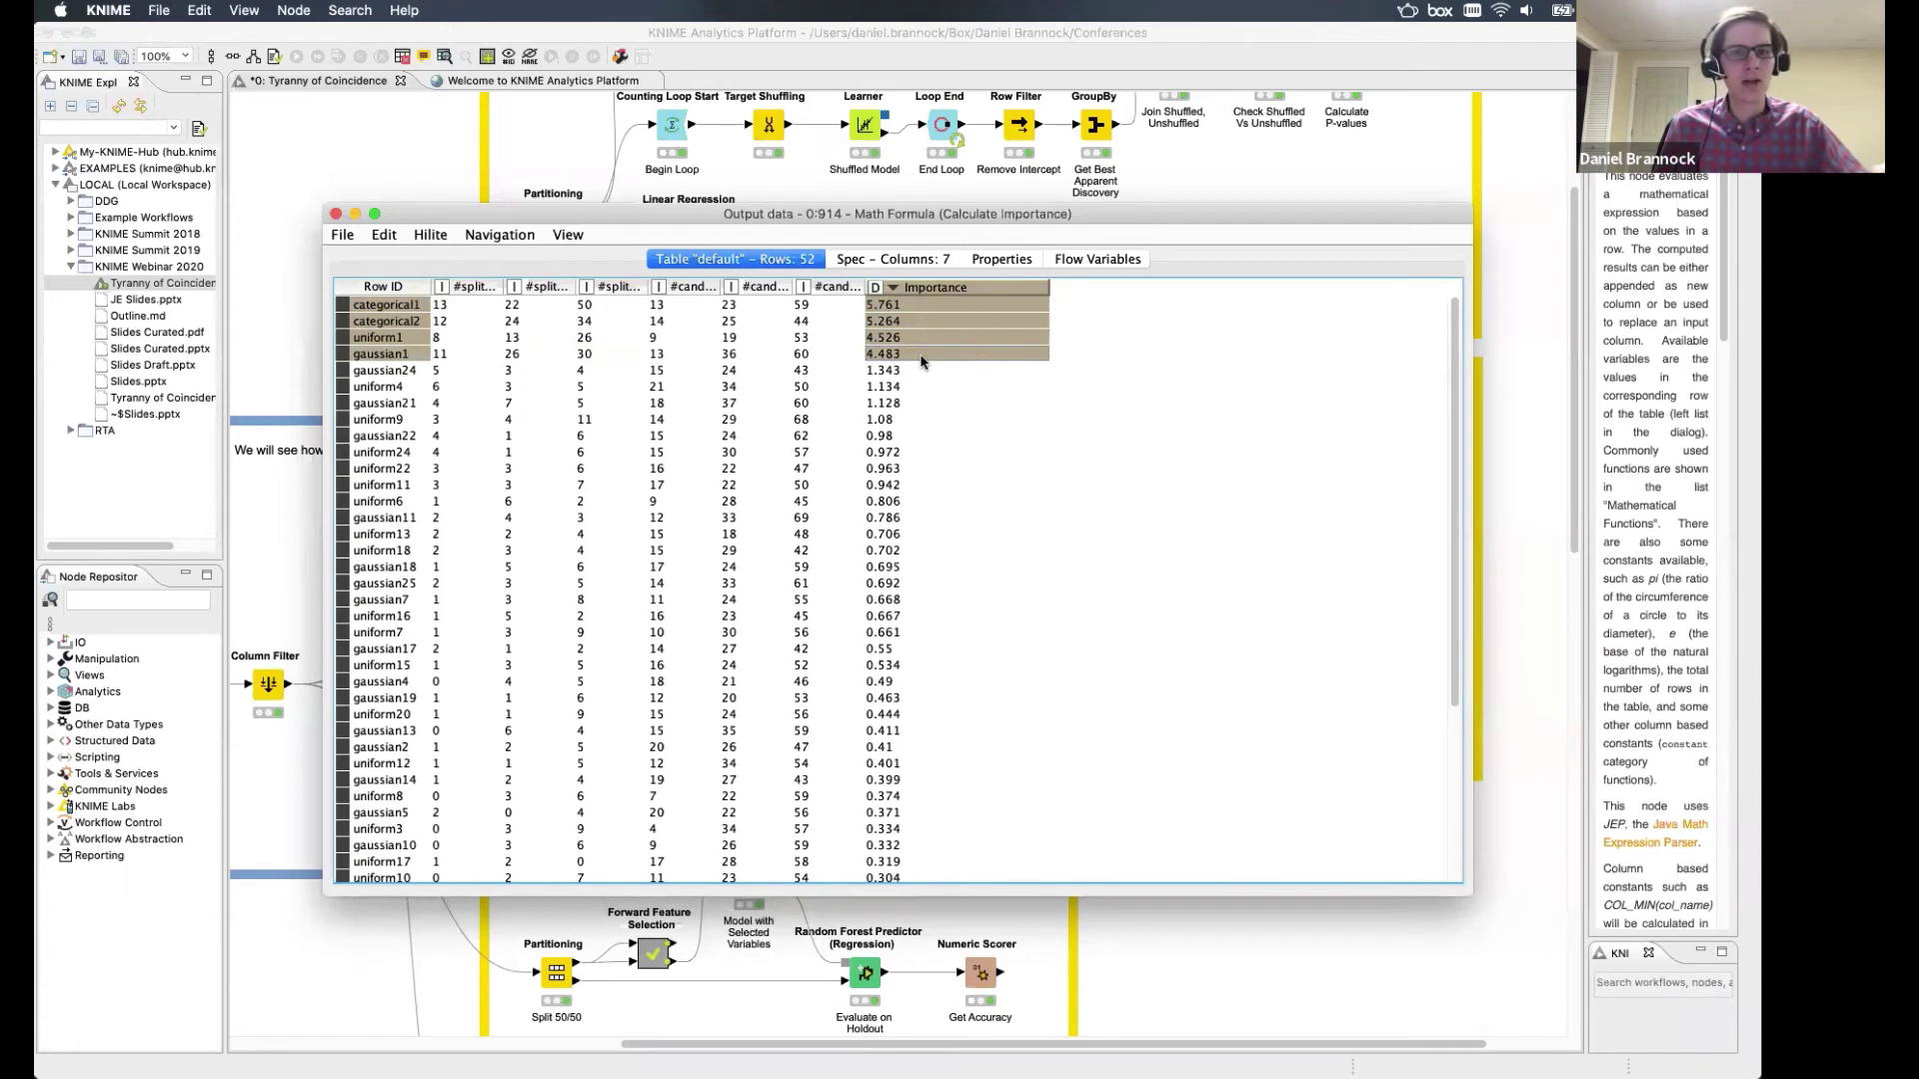
{"action": "mouse_move", "coordinate": [922, 362]}
{"action": "left_mouse_down"}
{"action": "mouse_move", "coordinate": [925, 478]}
{"action": "mouse_move", "coordinate": [932, 358]}
{"action": "left_mouse_up"}
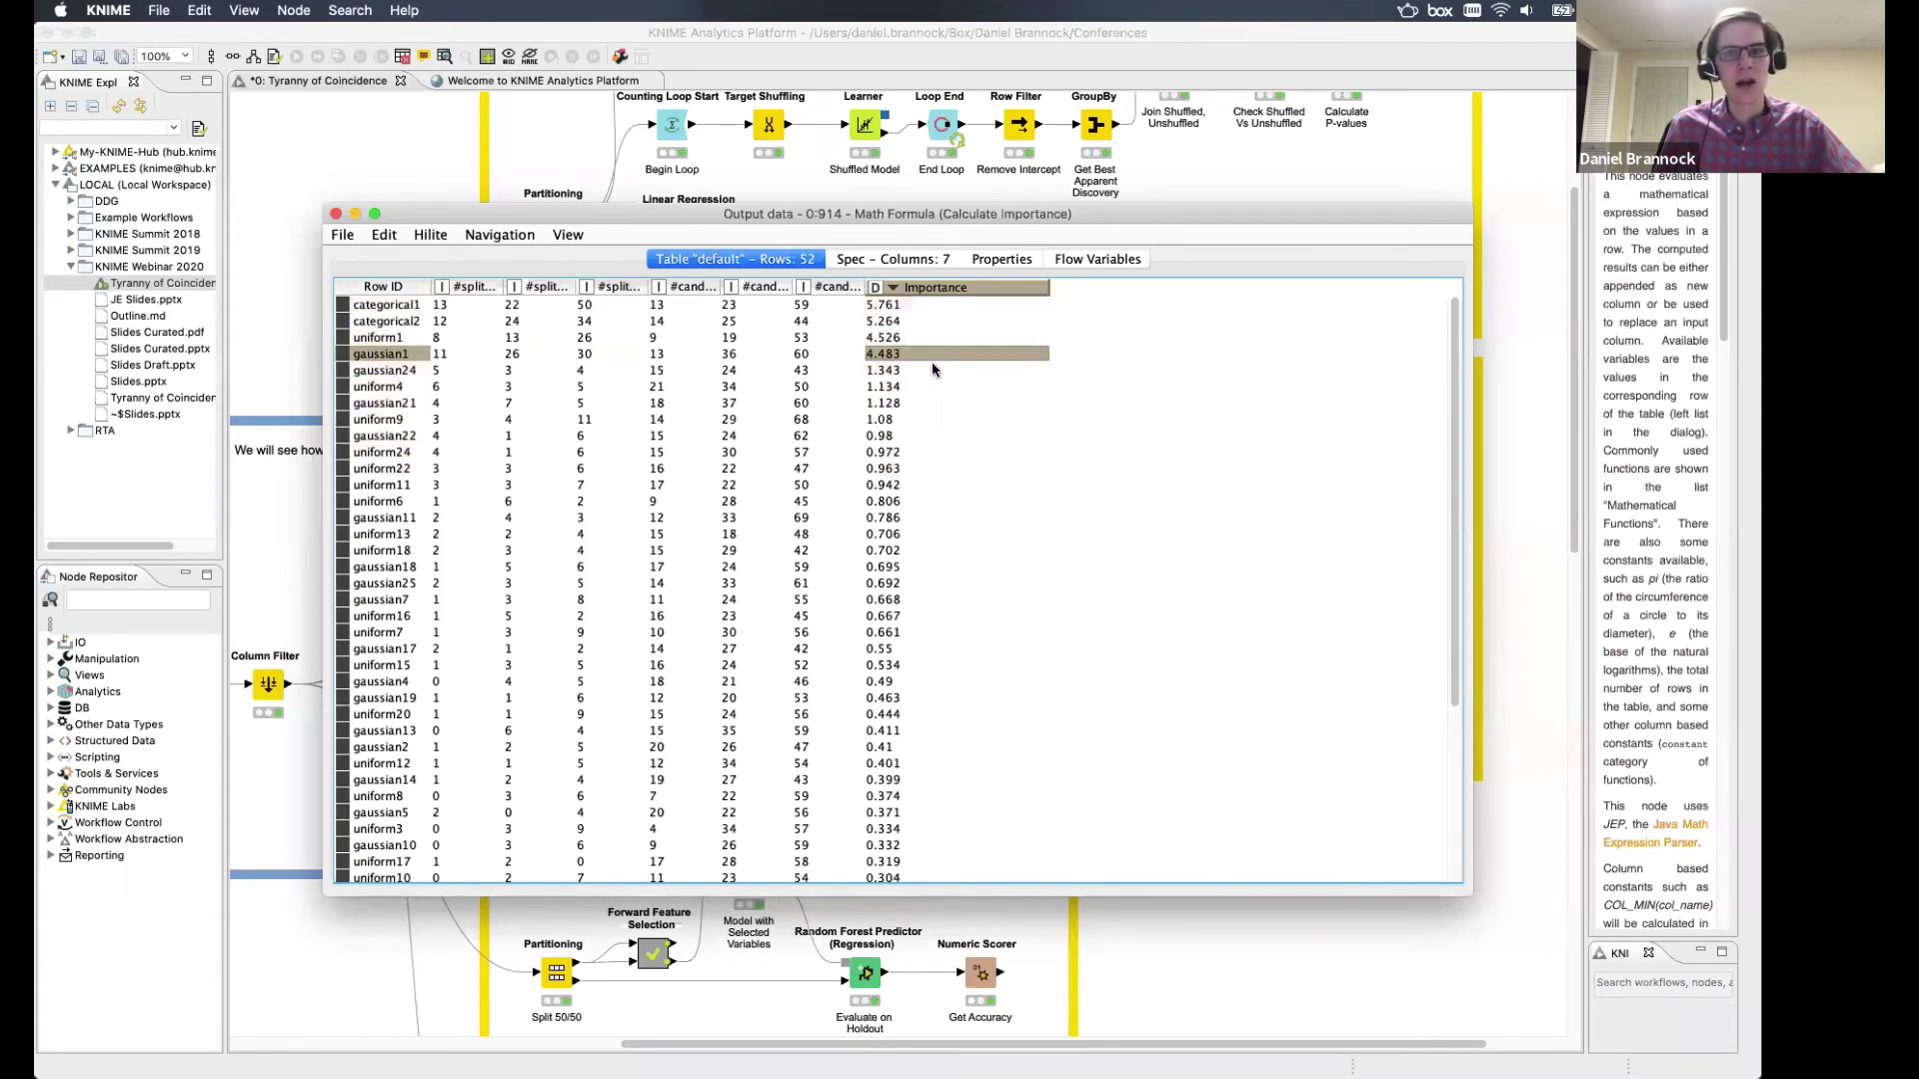
{"action": "left_click", "coordinate": [337, 215]}
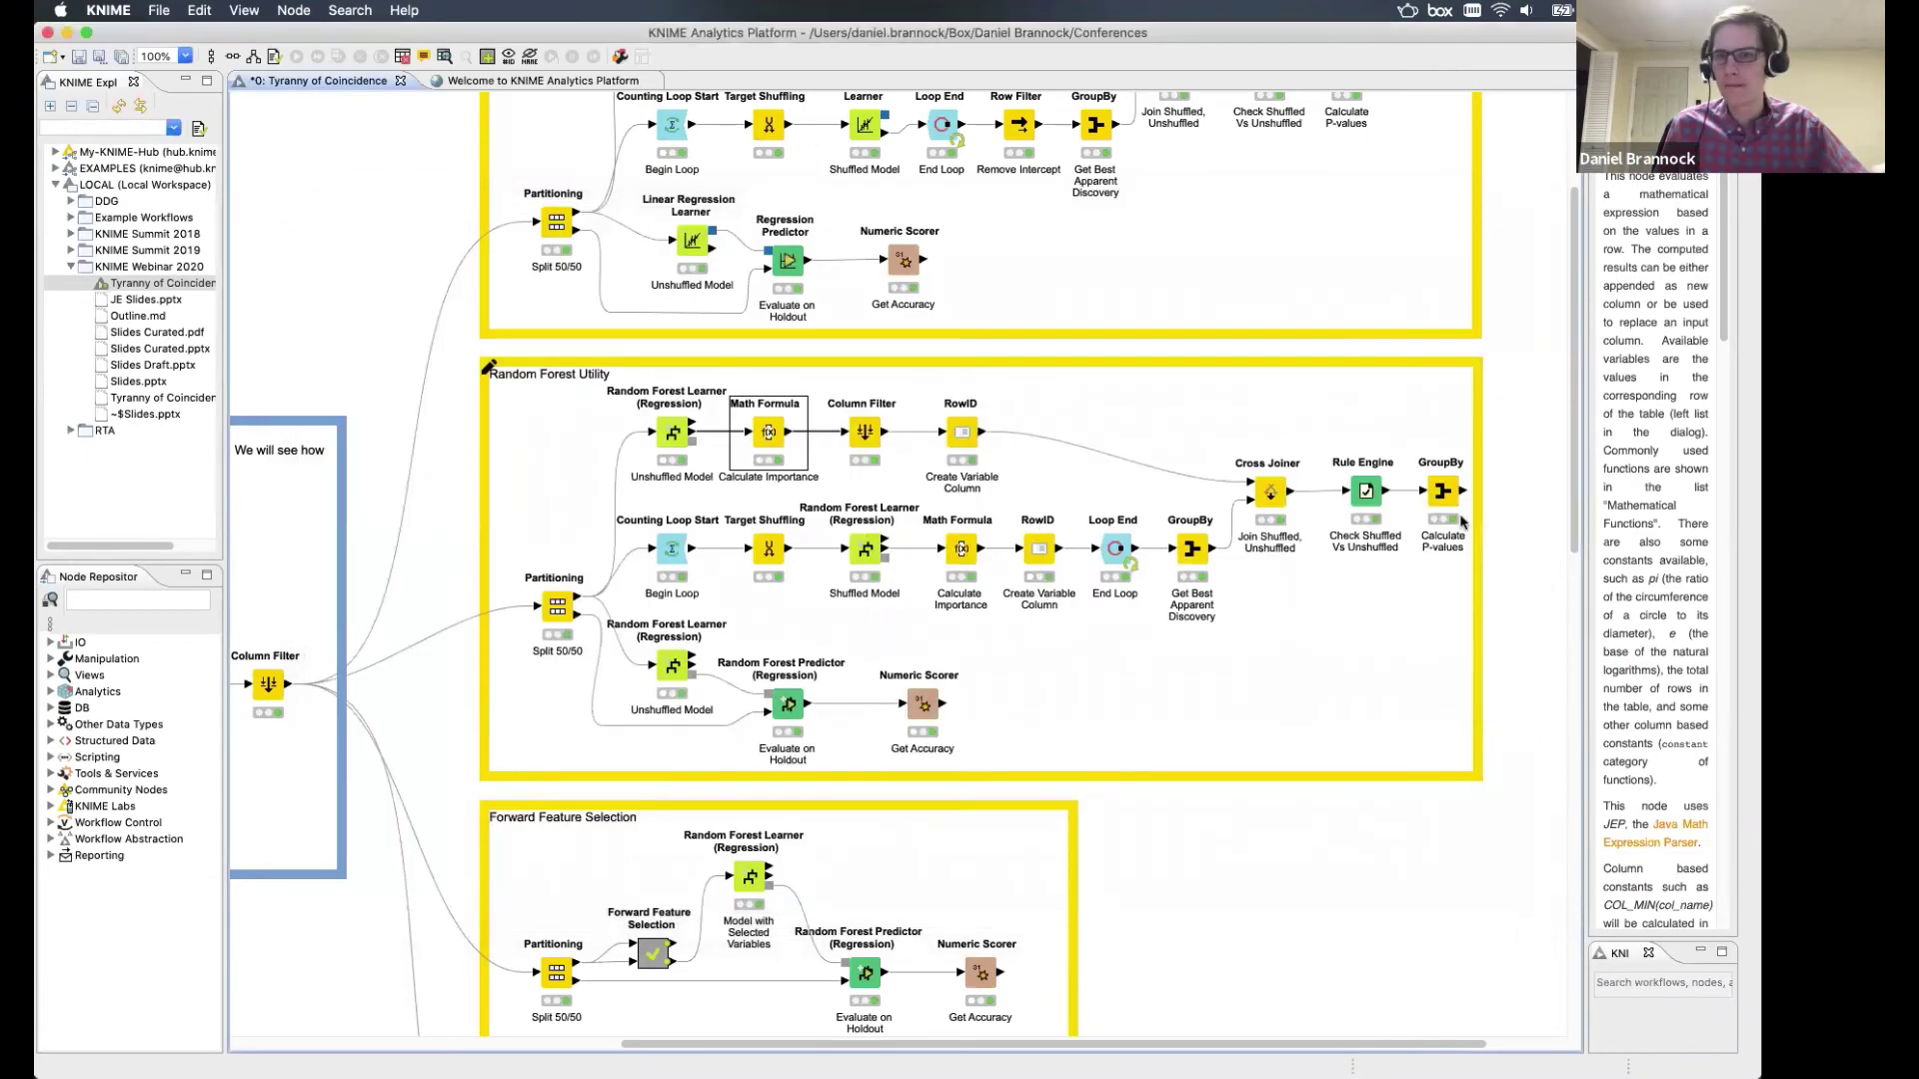
Open the group table of Random Forest Utility's Calculate P-values node and widen its significance column.
{"action": "left_click", "coordinate": [1438, 495]}
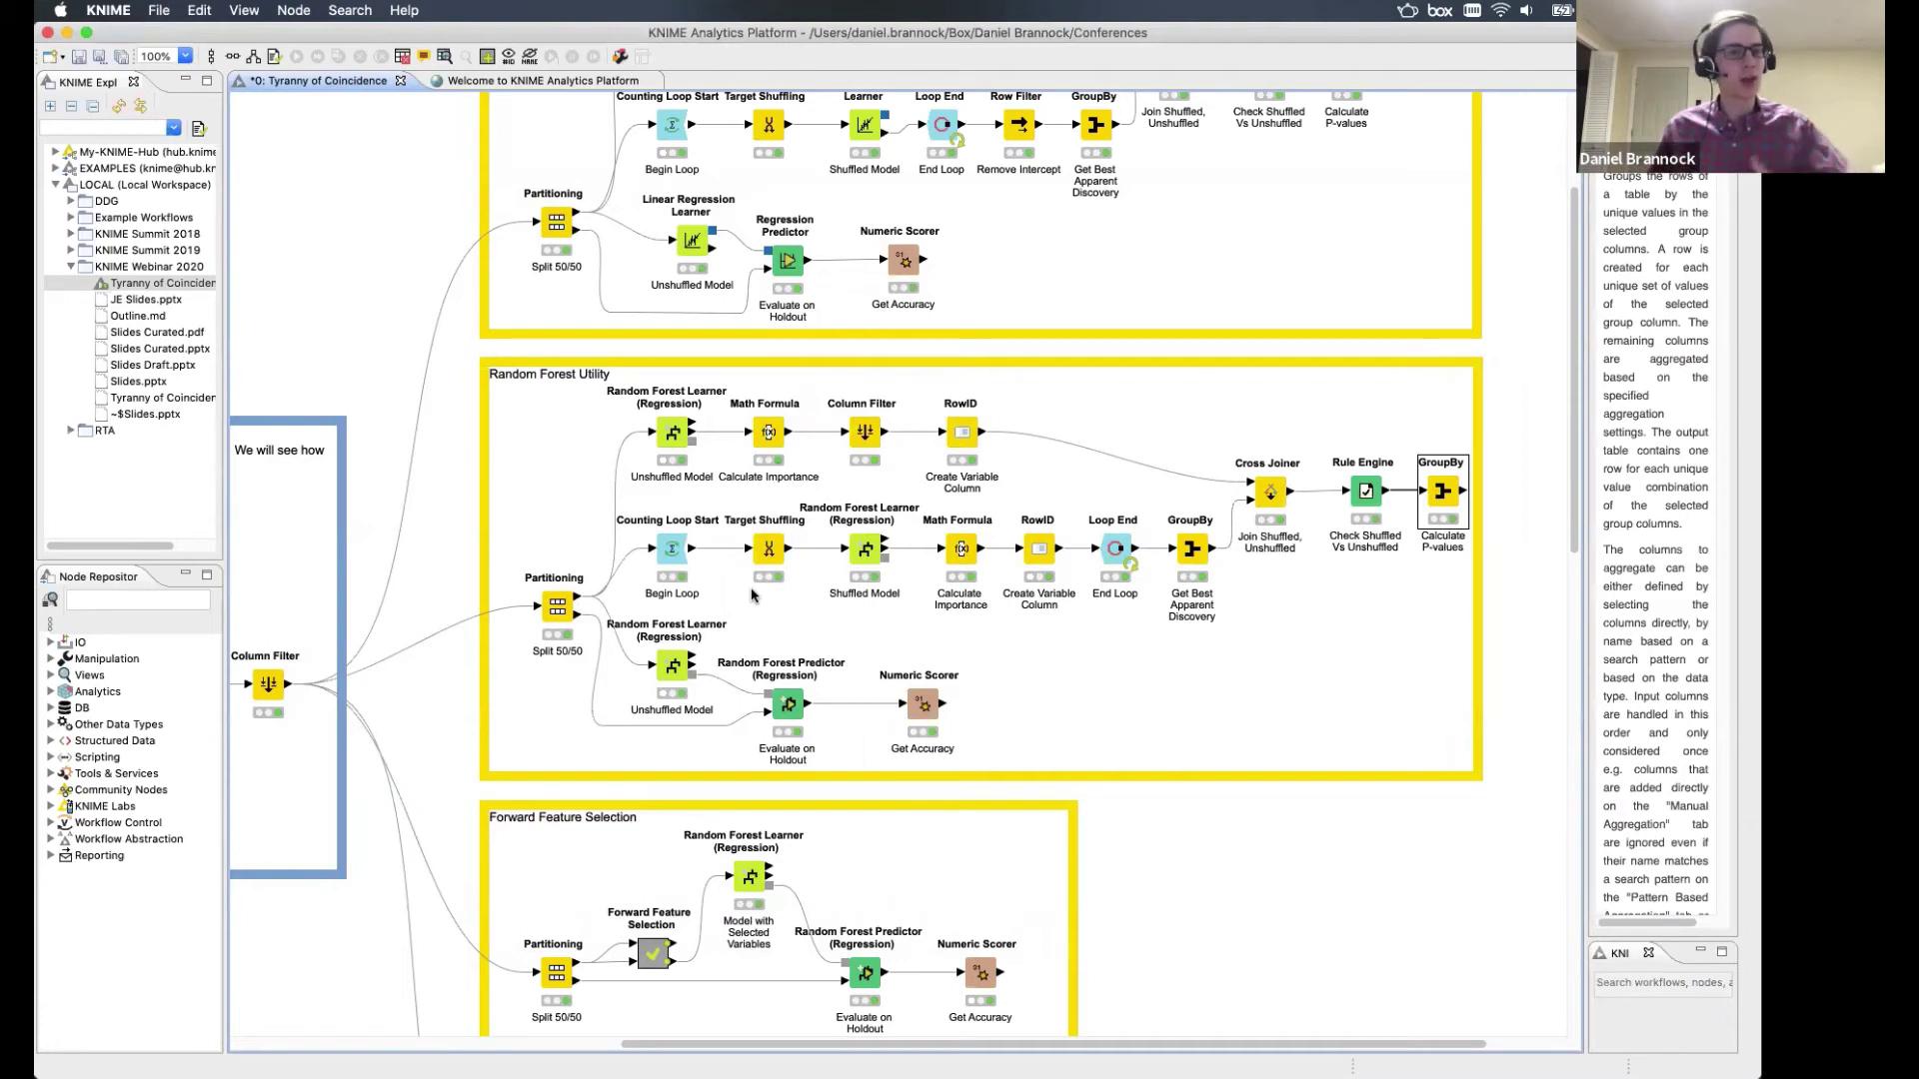
{"action": "right_click", "coordinate": [1447, 492]}
{"action": "left_click", "coordinate": [1381, 888]}
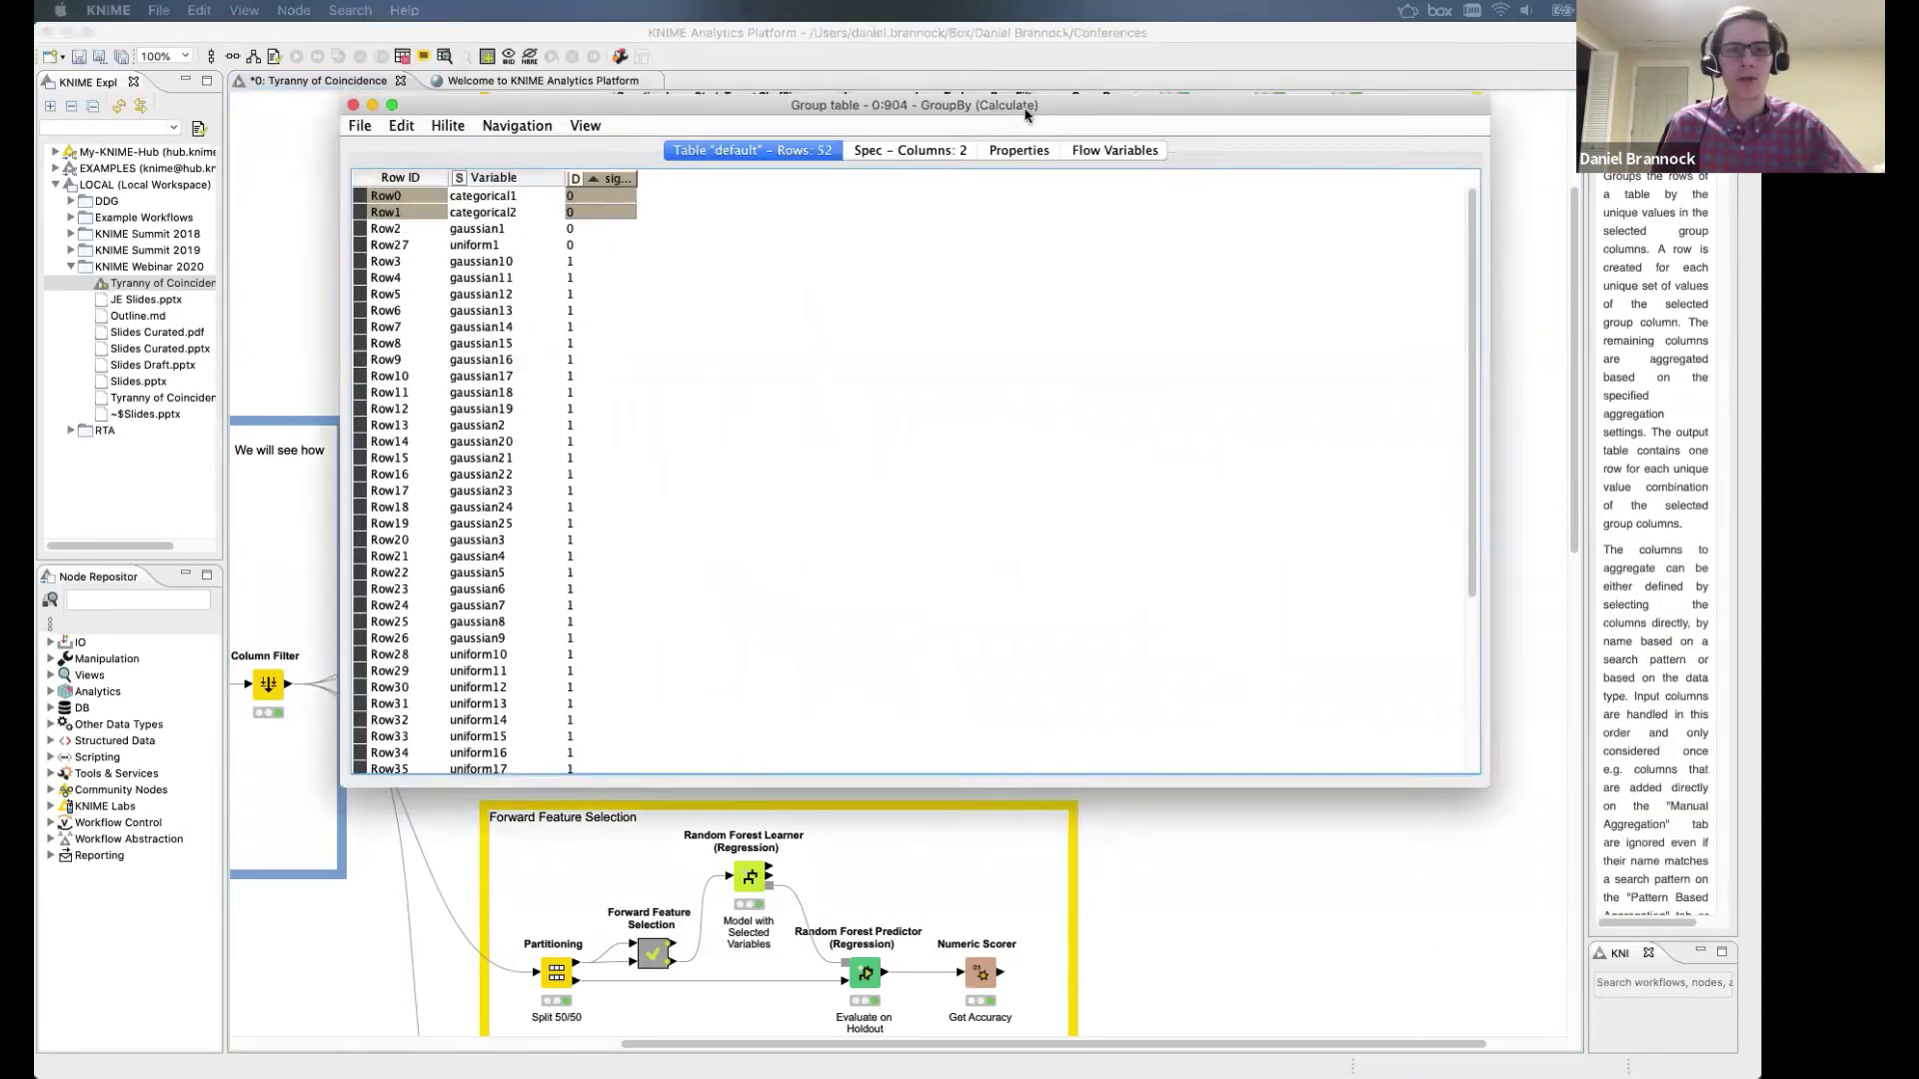
{"action": "left_click", "coordinate": [566, 238]}
{"action": "left_click_drag", "start_coordinate": [599, 187], "coordinate": [685, 187]}
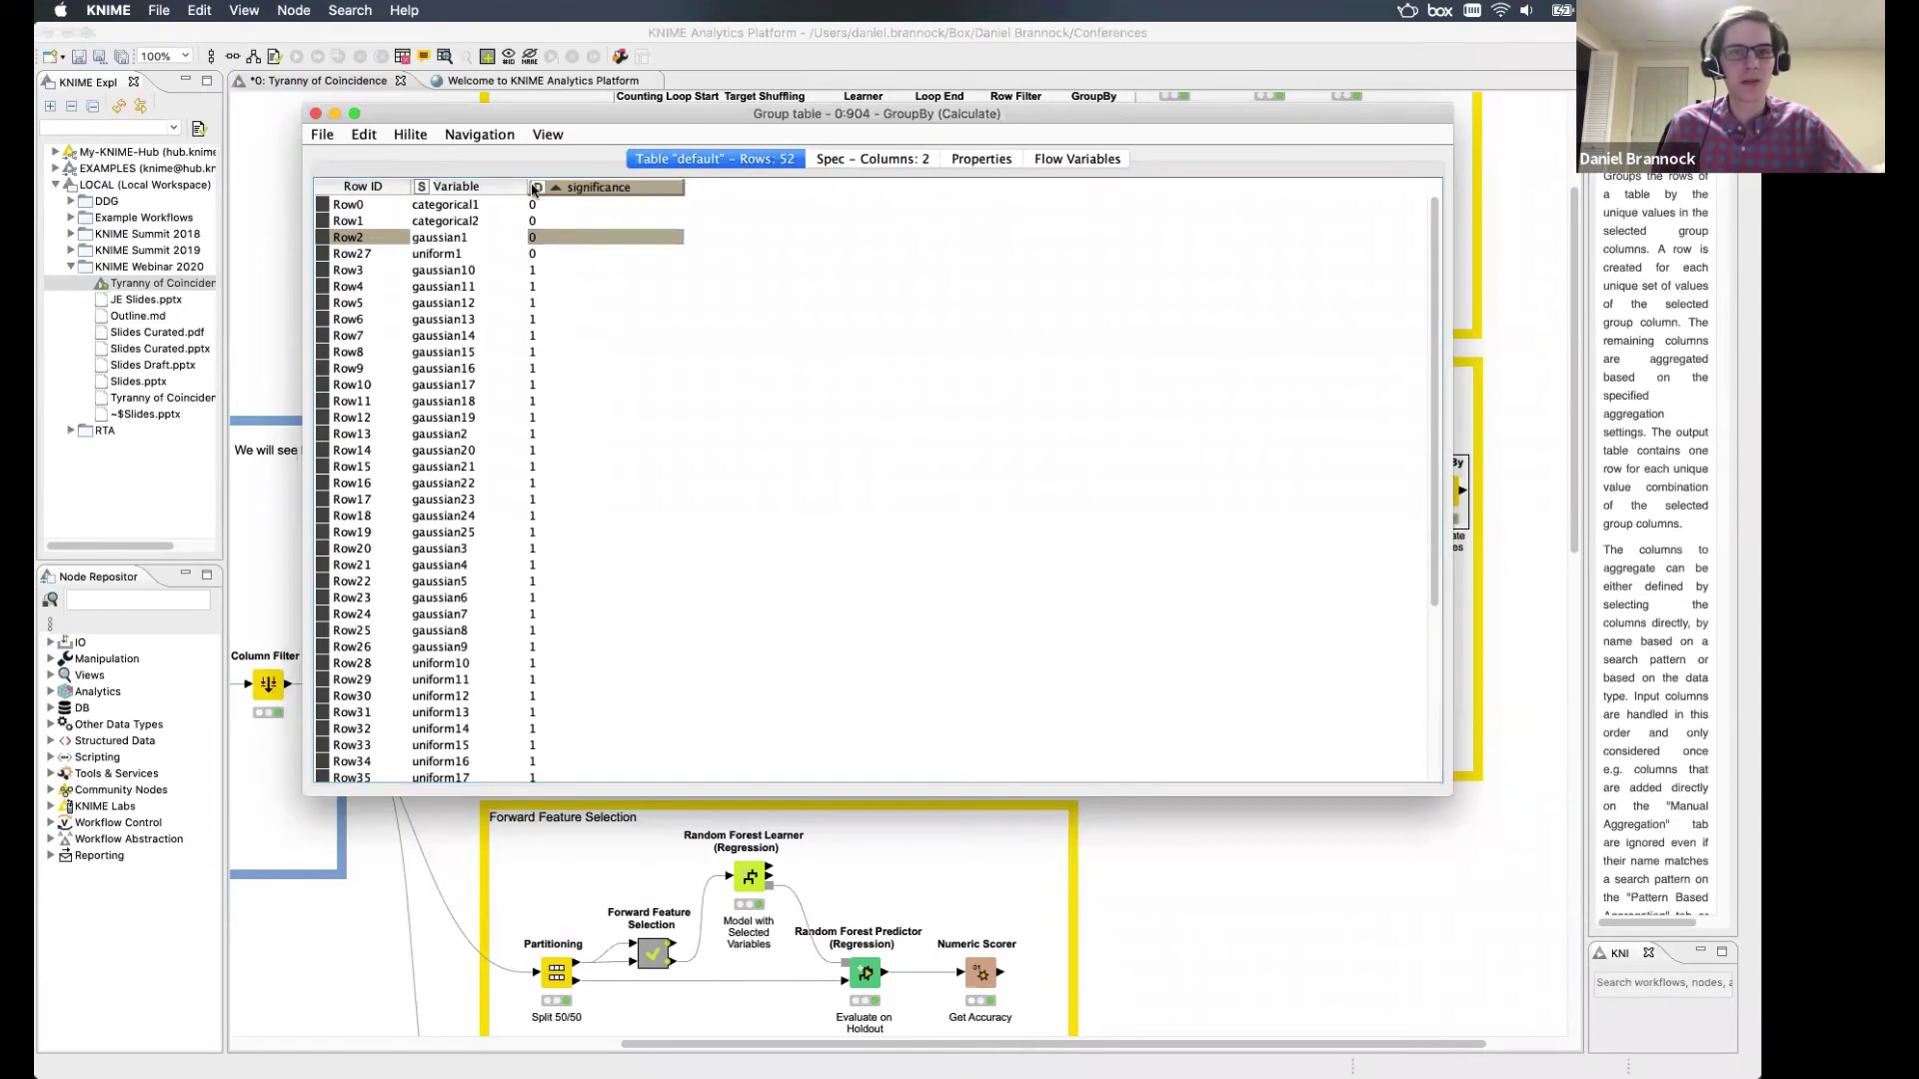
Widen the Variable column, examine the significance values of gaussian1 and uniform1, and close the group table.
{"action": "left_click_drag", "start_coordinate": [528, 187], "coordinate": [599, 187]}
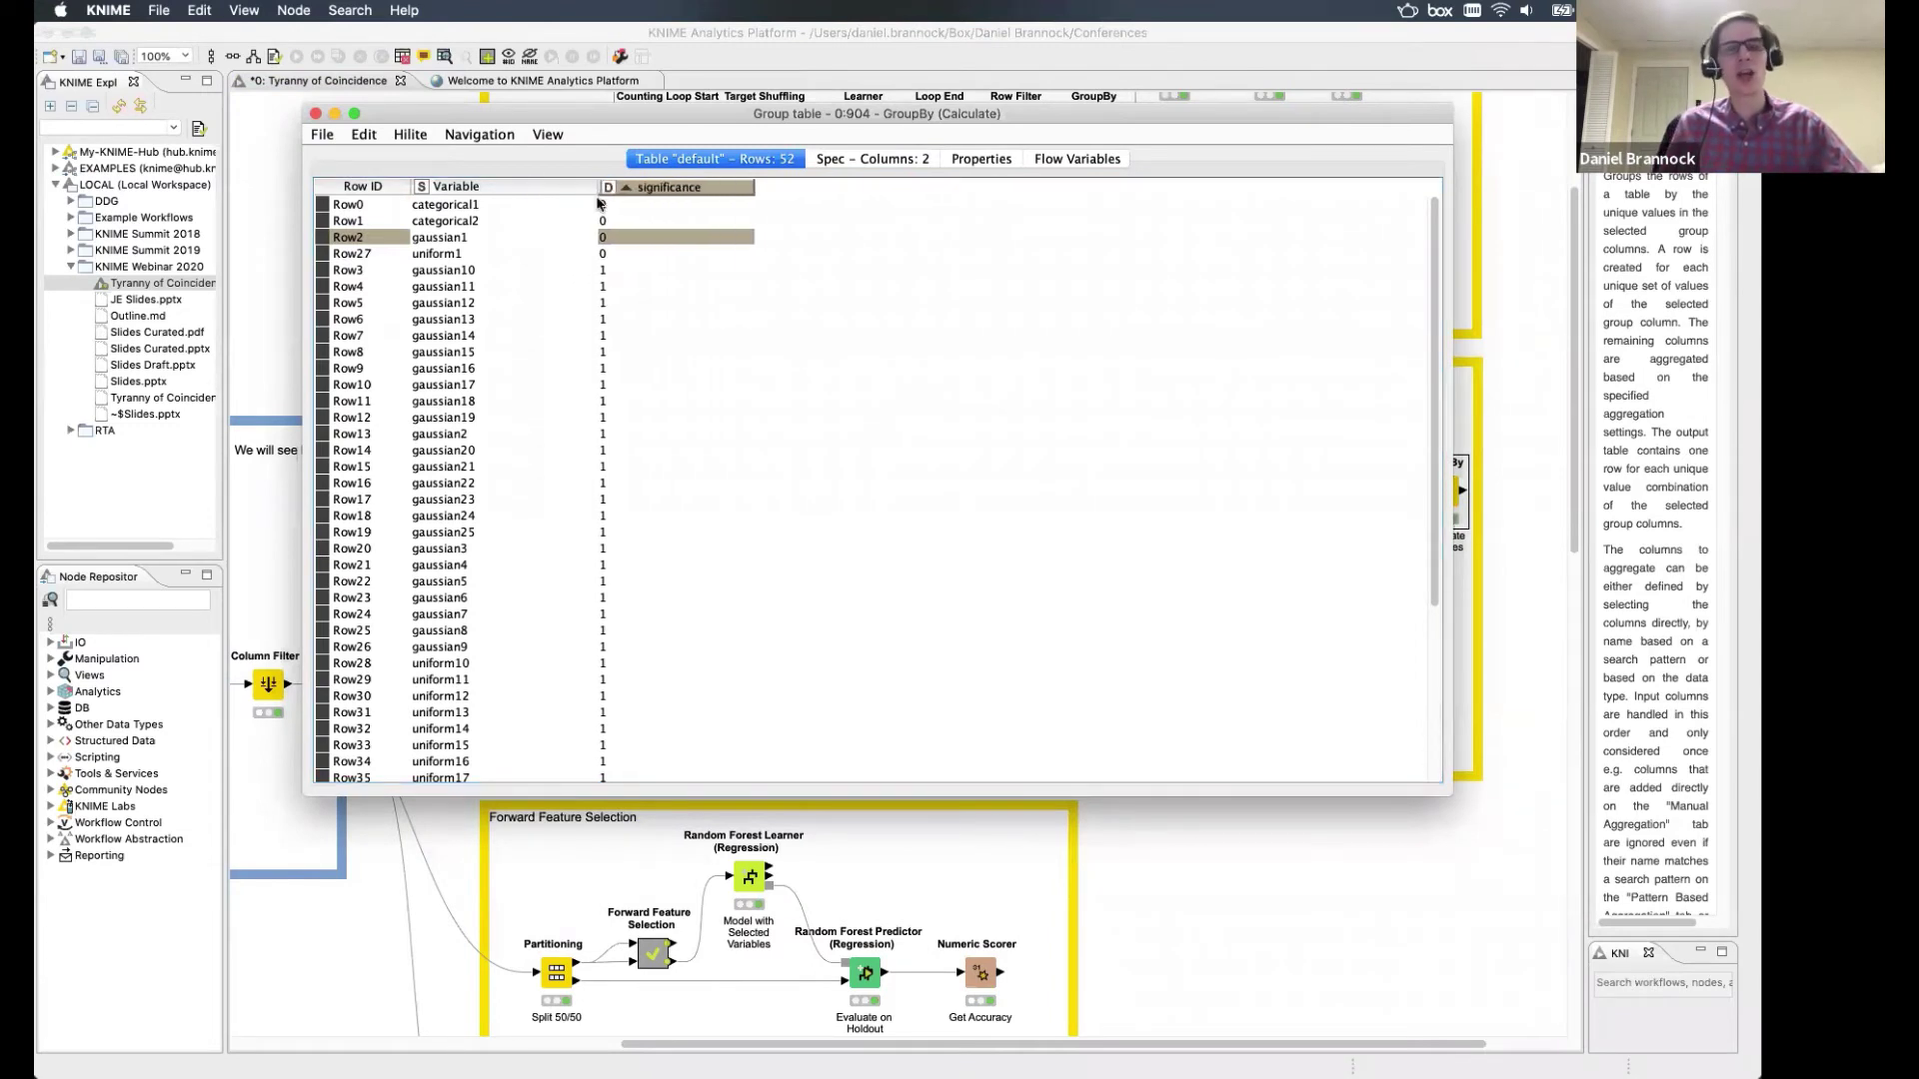
{"action": "left_click", "coordinate": [633, 254], "text": "shift"}
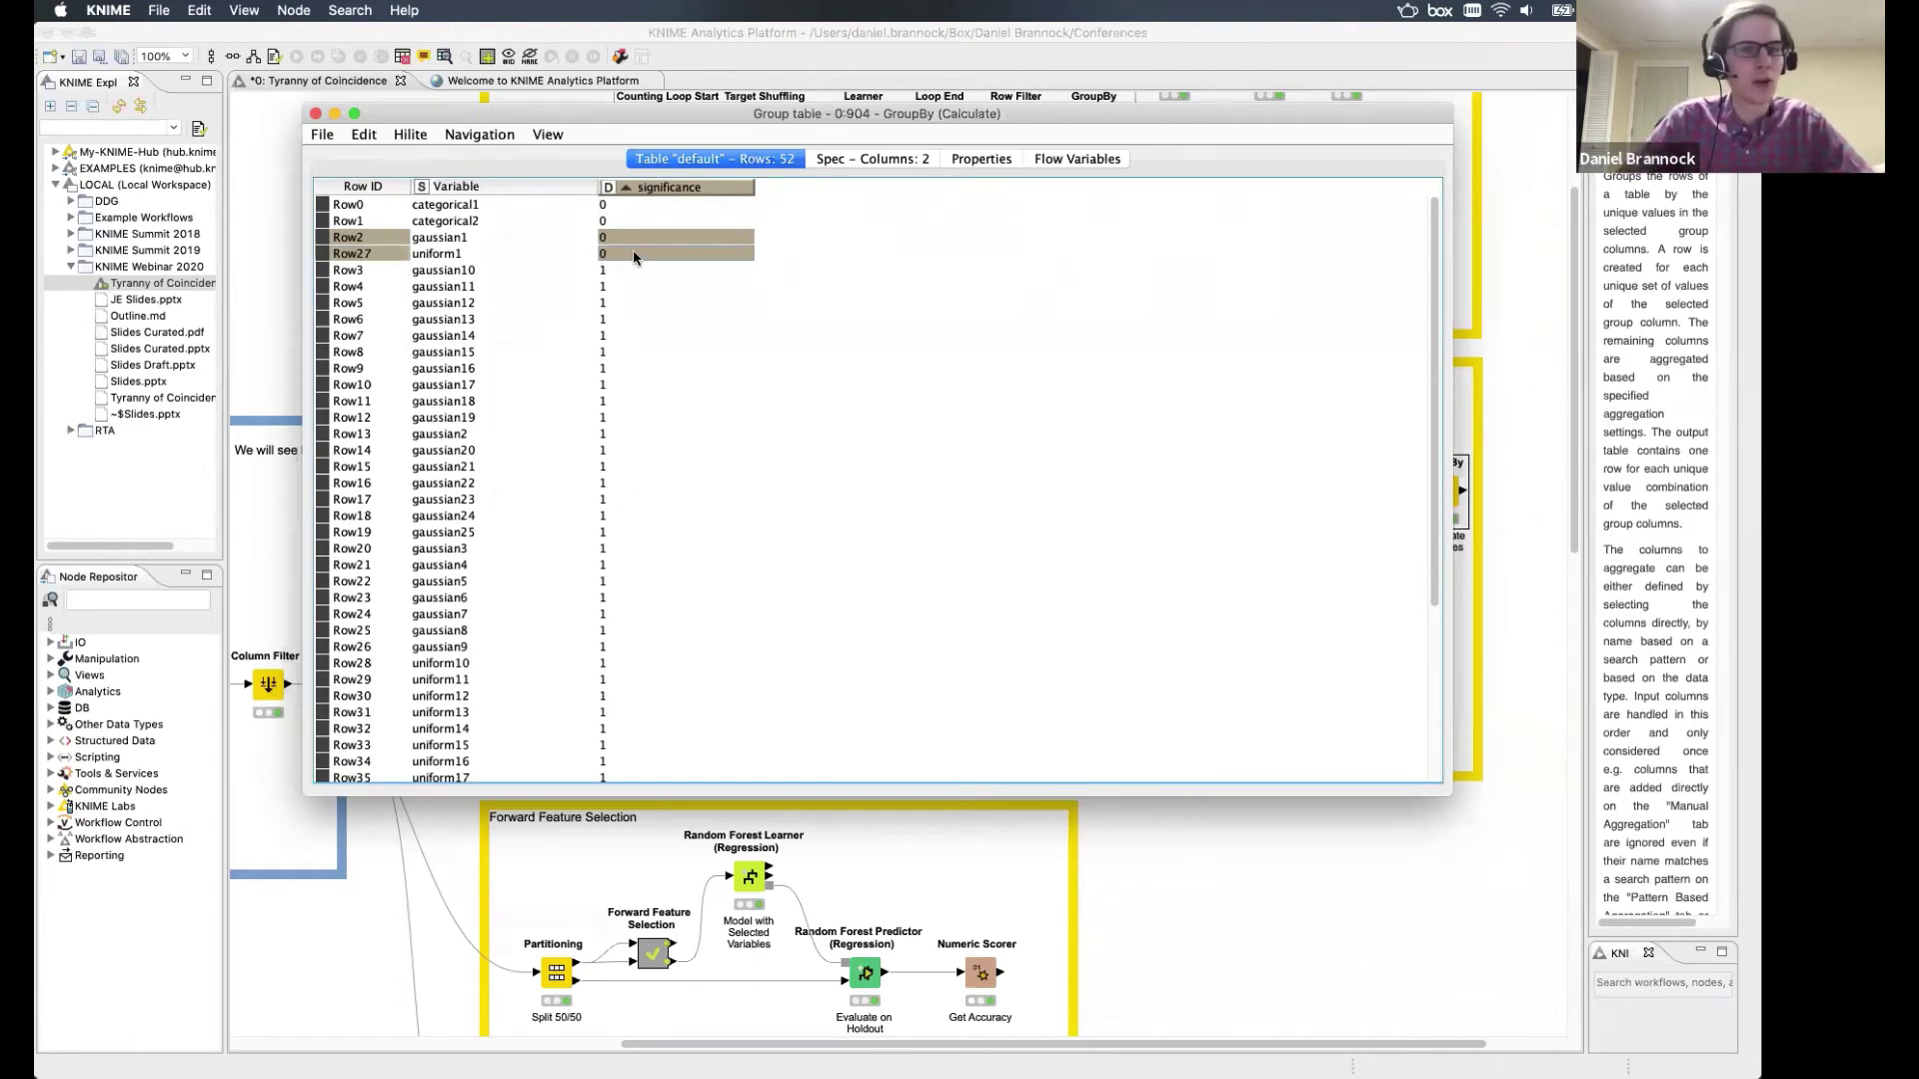
{"action": "left_click", "coordinate": [318, 116]}
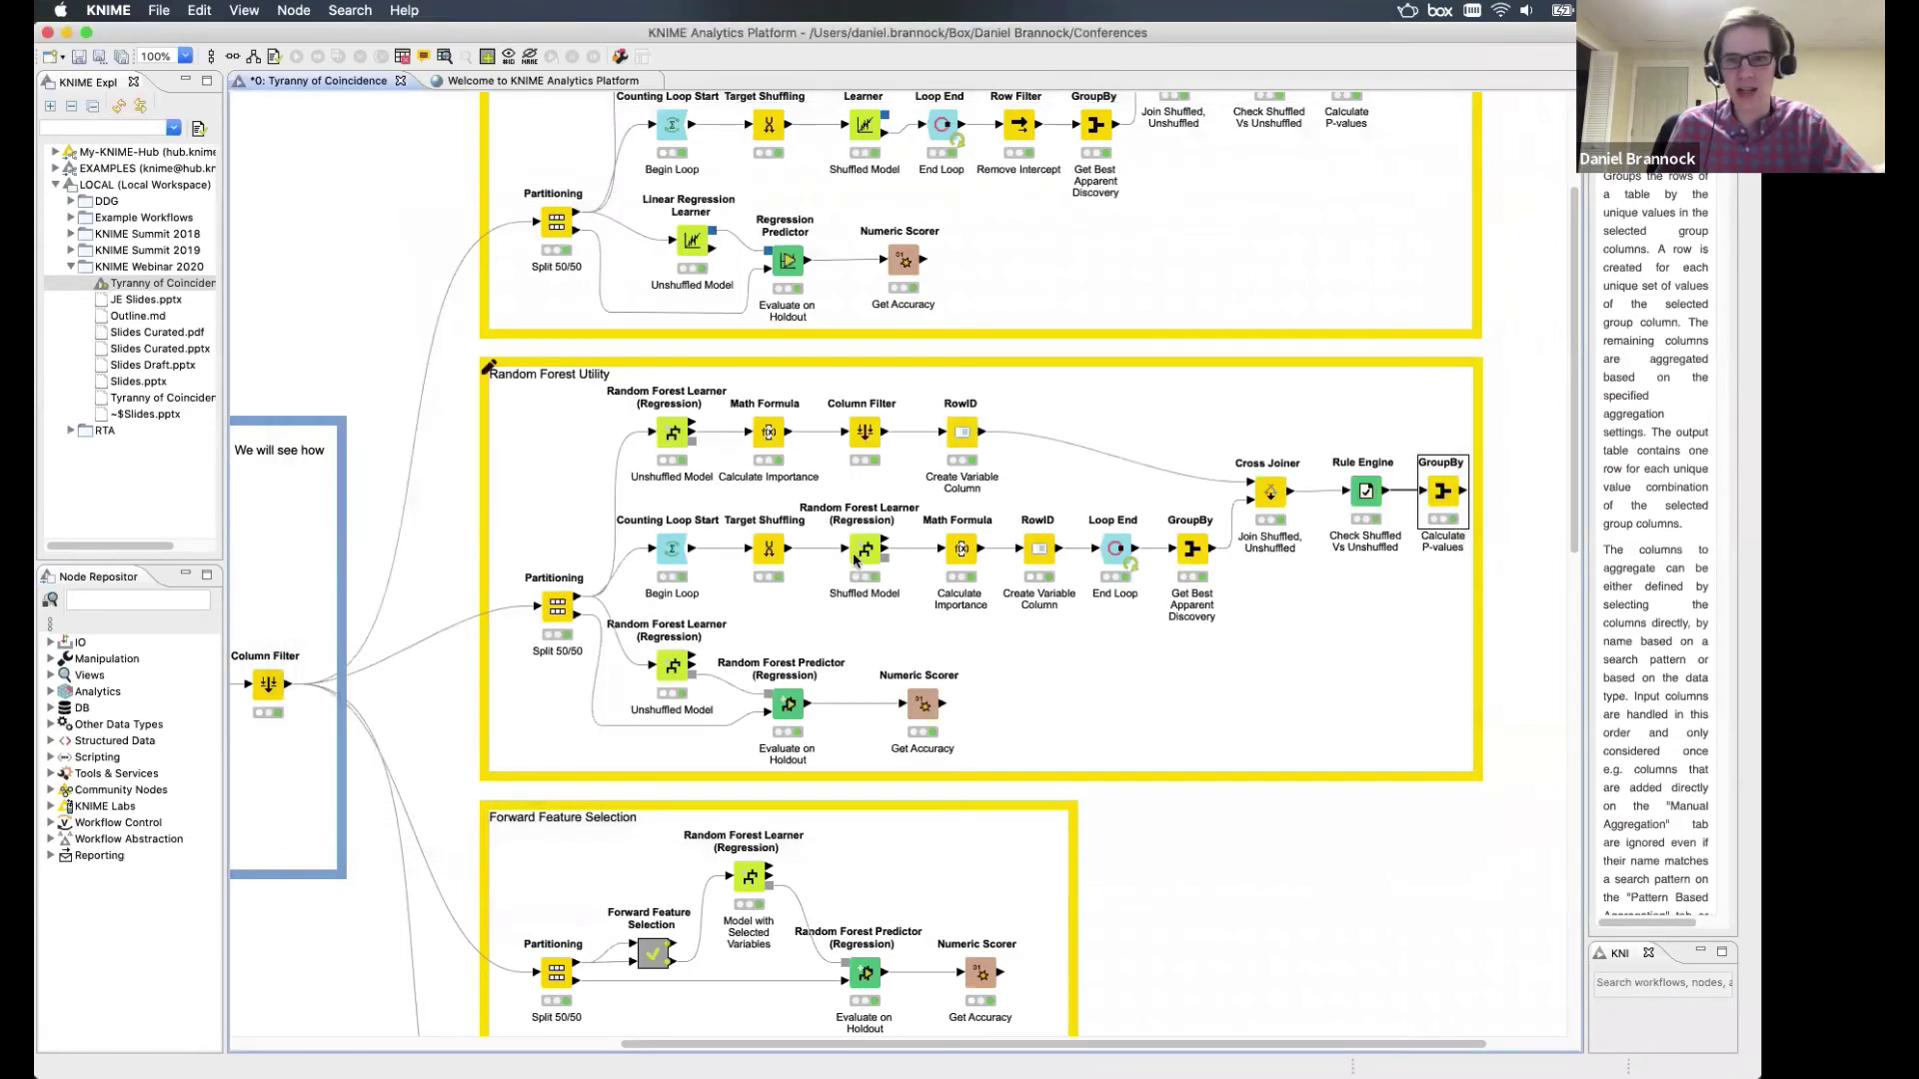
Open the configuration of the shuffled Random Forest Learner in Random Forest Utility, check its excluded categorical columns, and close the dialog.
{"action": "left_click", "coordinate": [865, 551]}
{"action": "double_click", "coordinate": [866, 553]}
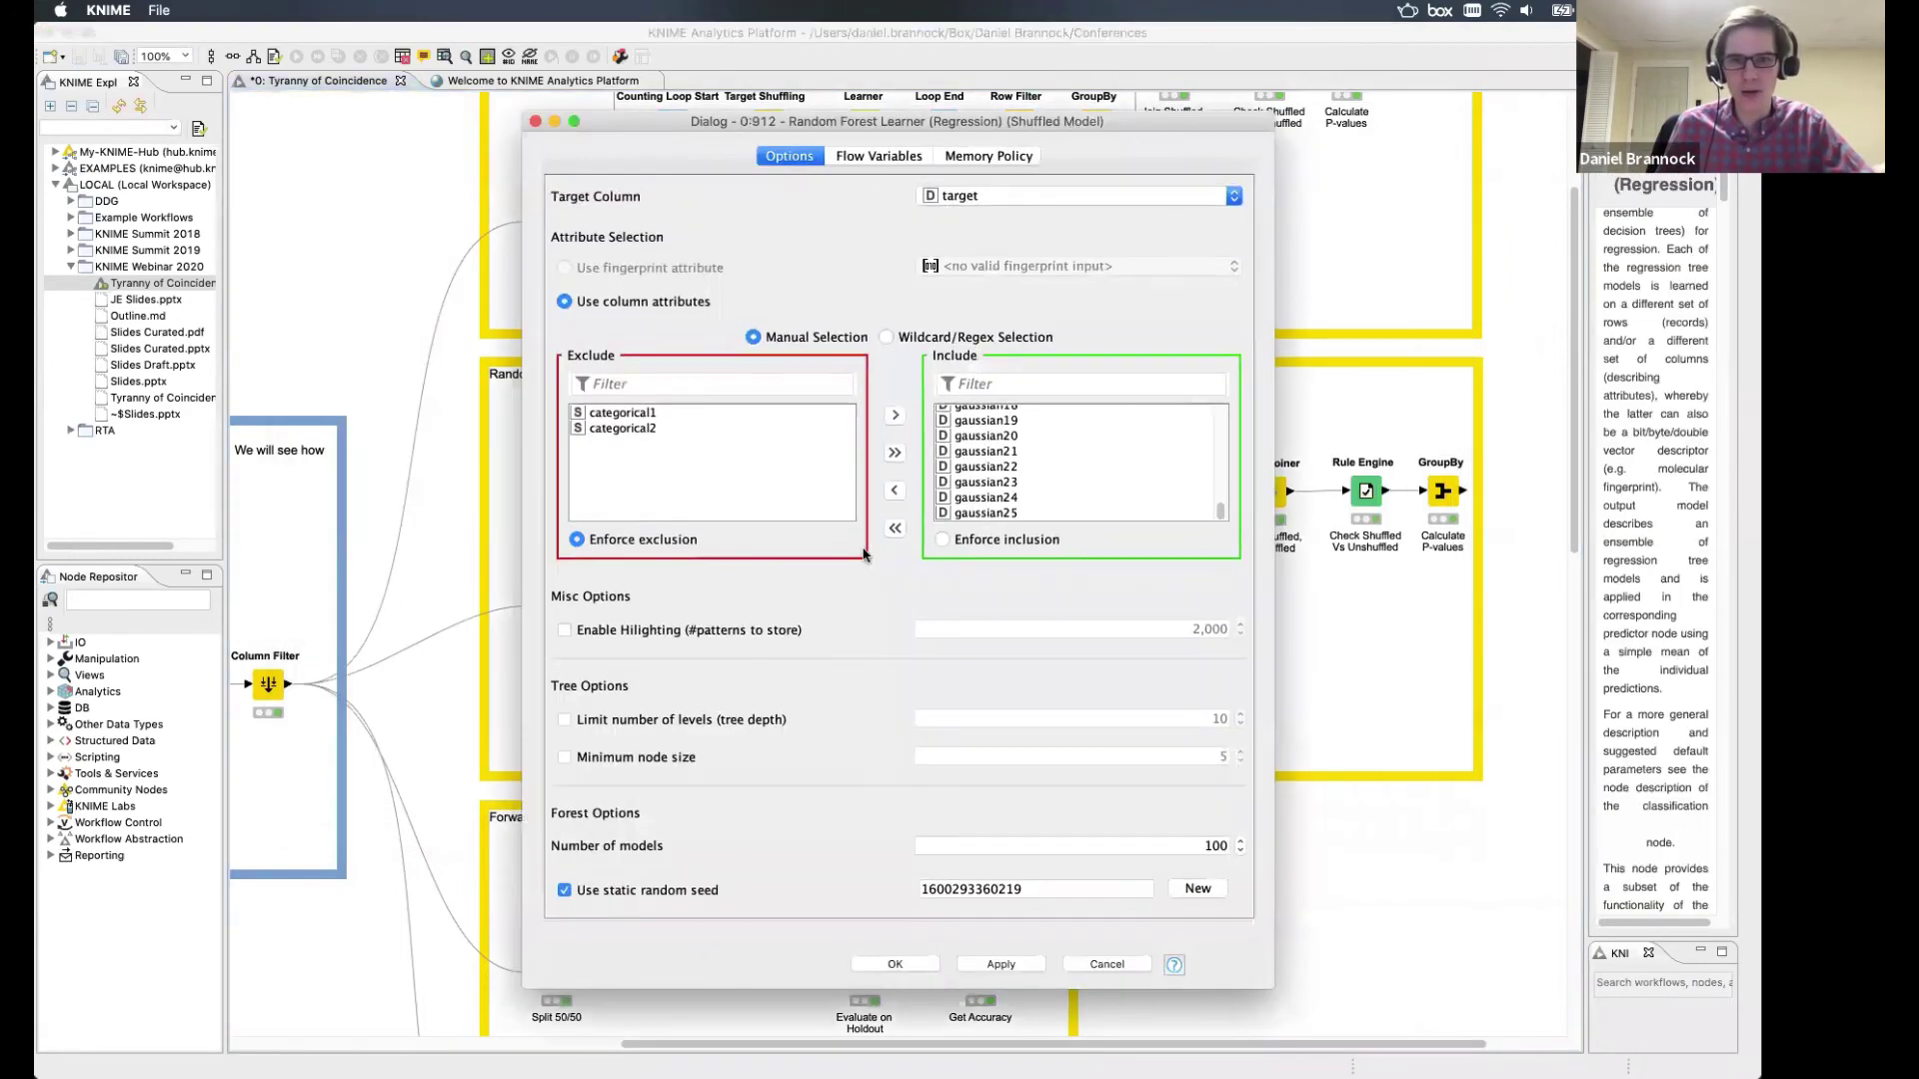
{"action": "left_click", "coordinate": [647, 414]}
{"action": "left_click", "coordinate": [647, 430]}
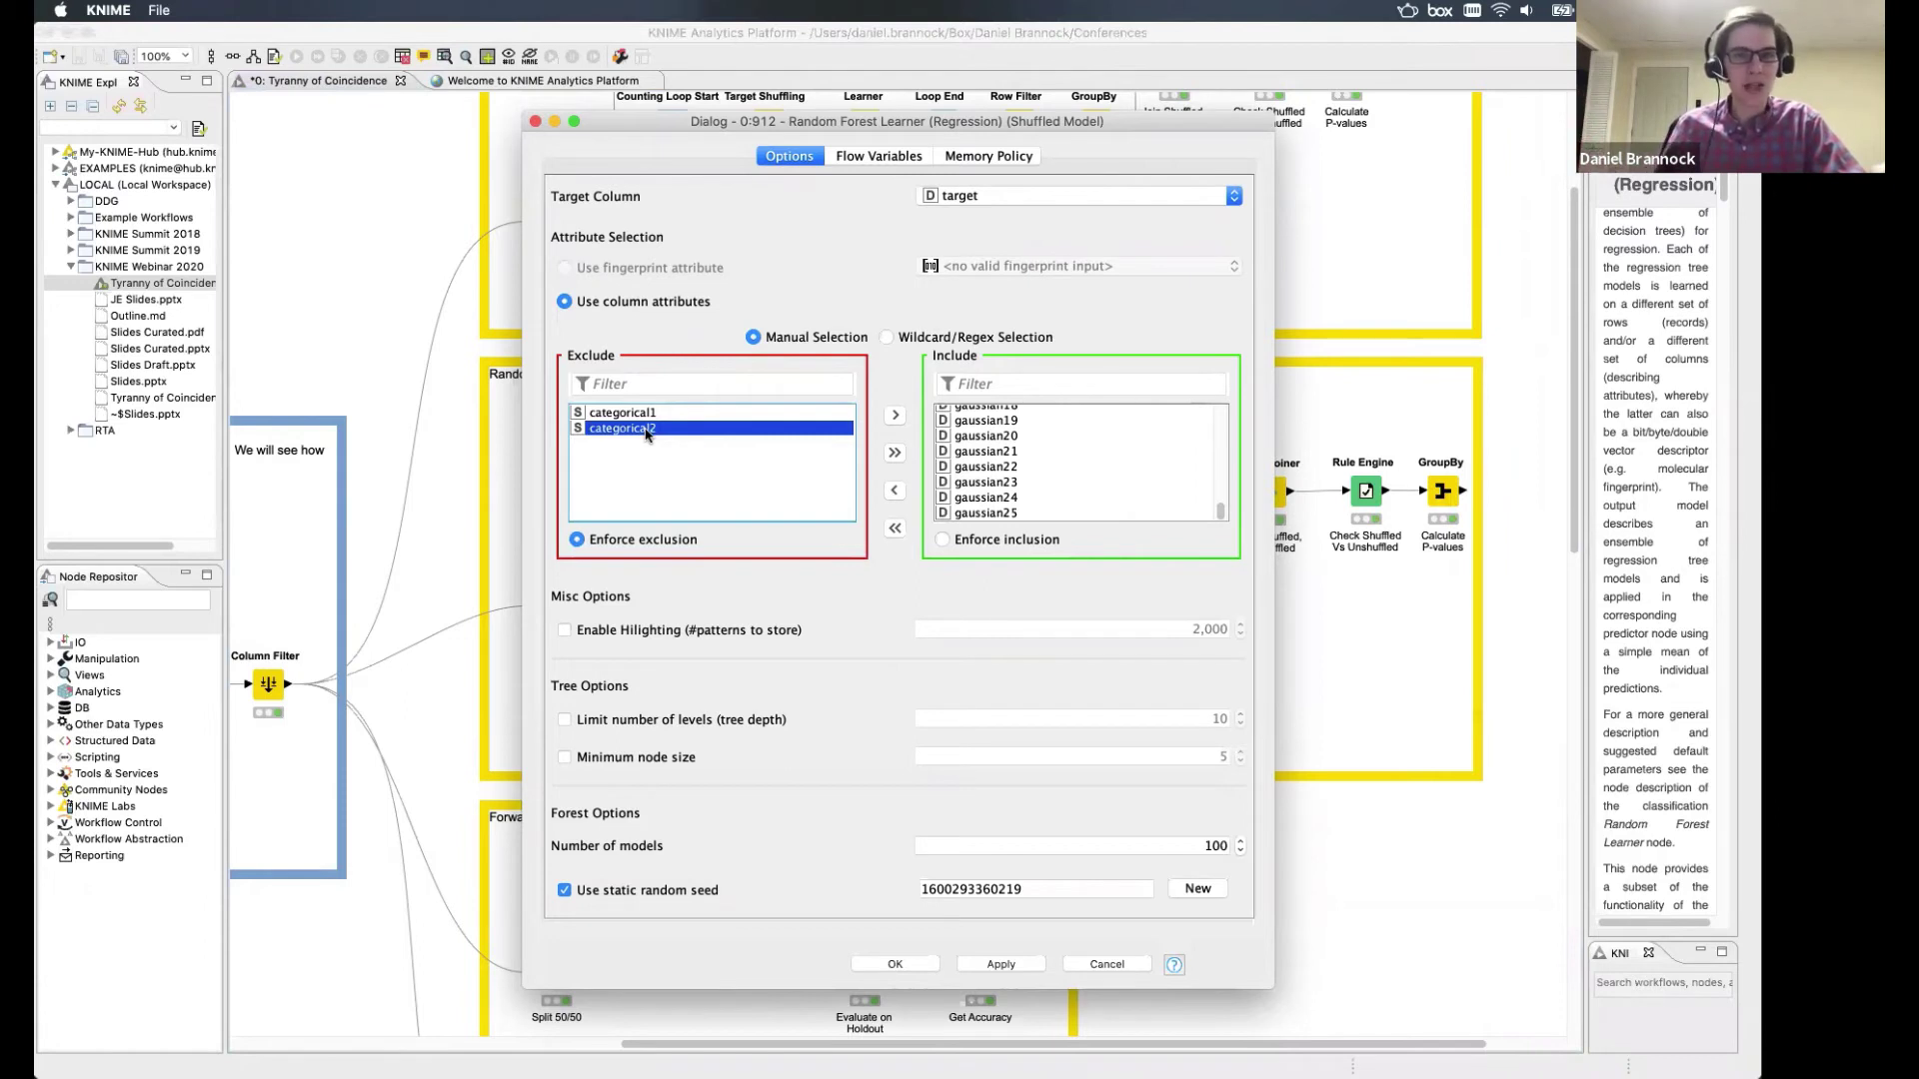
{"action": "left_click", "coordinate": [661, 413]}
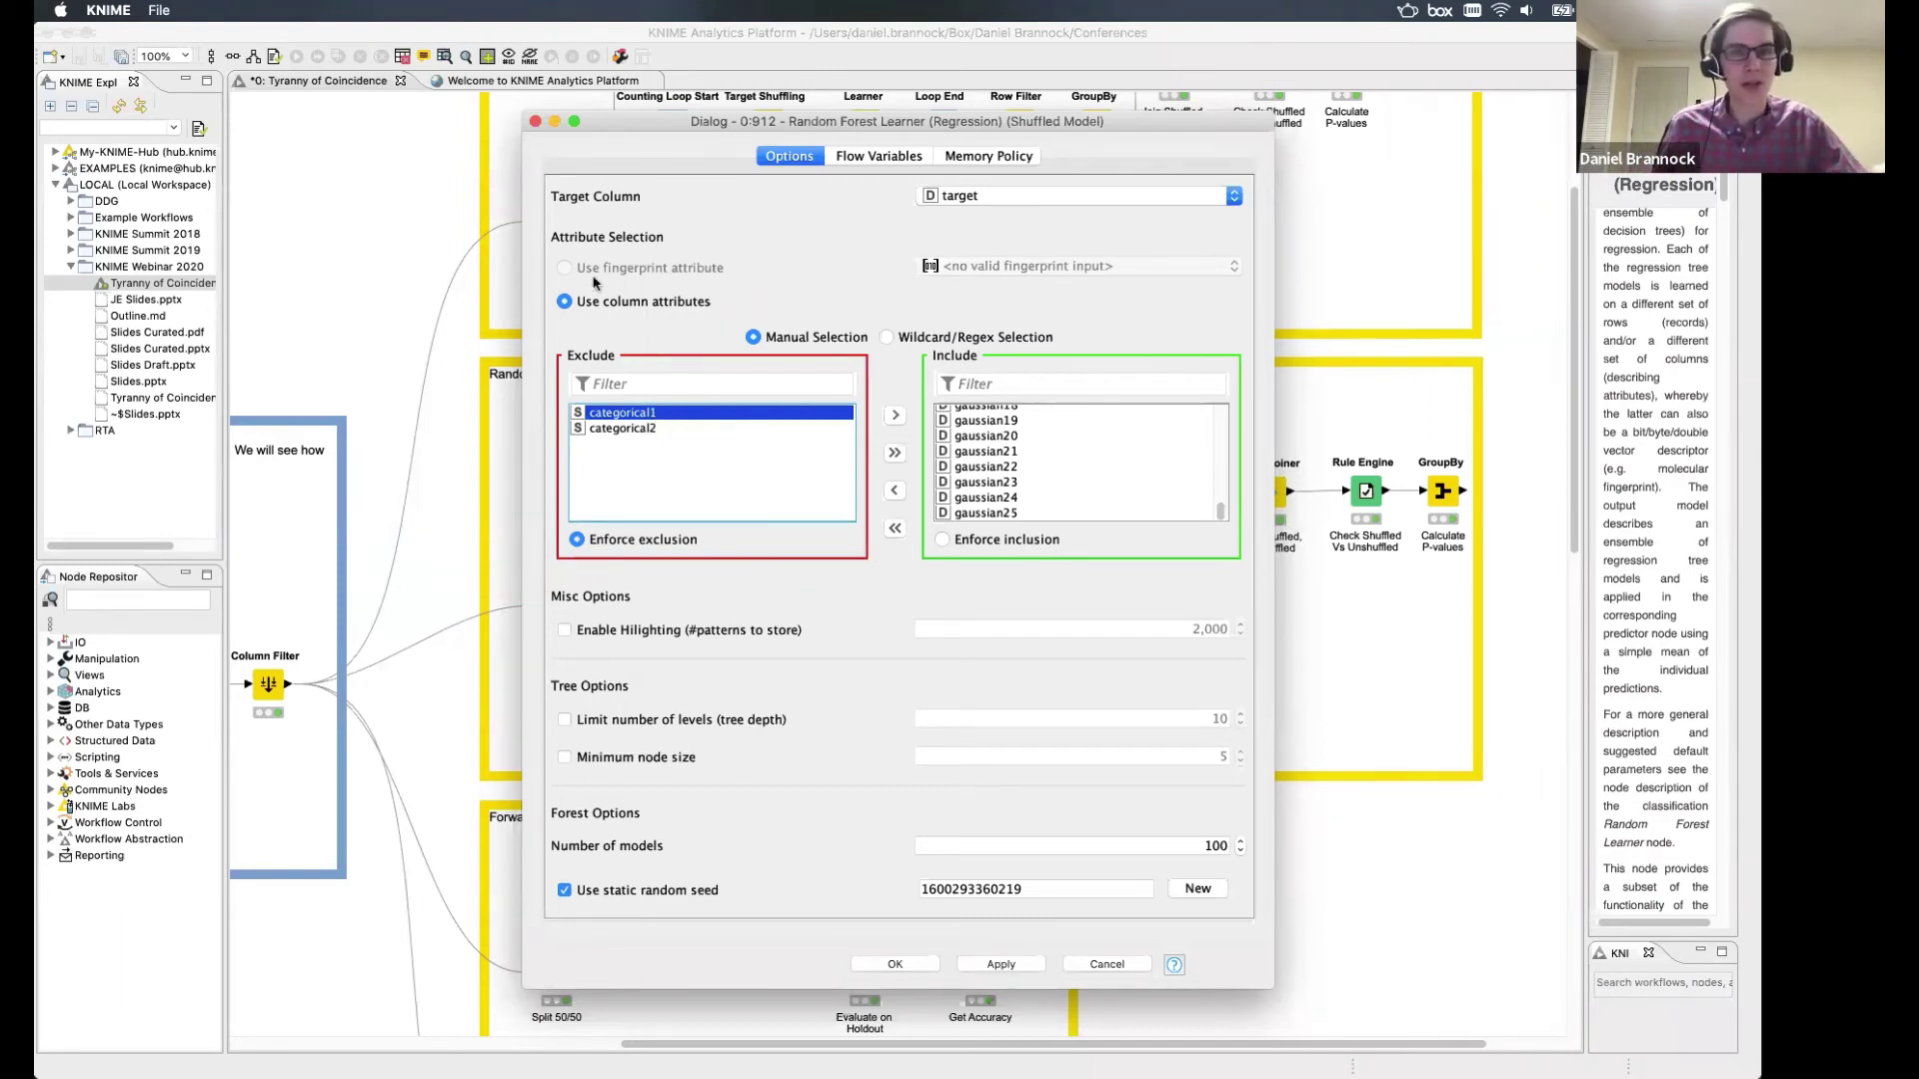
{"action": "left_click", "coordinate": [536, 122]}
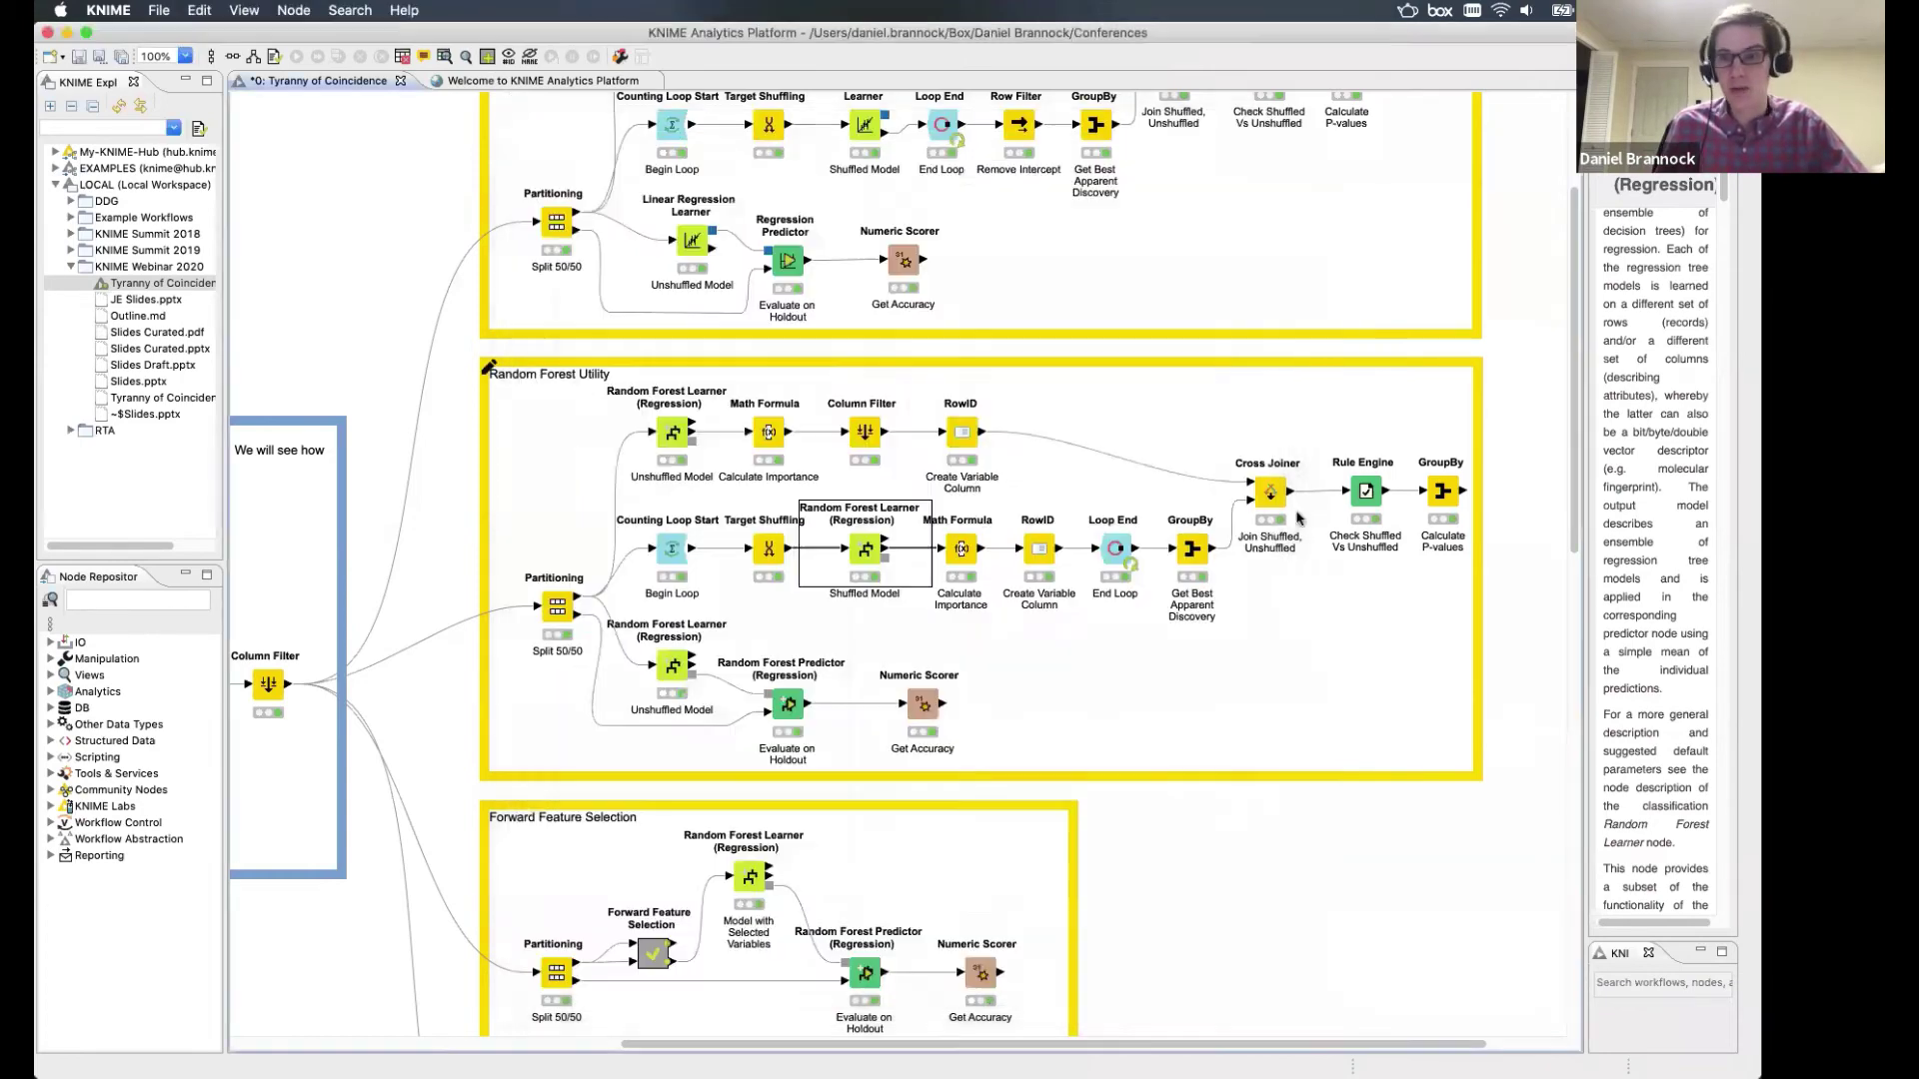
Reopen the group table of Random Forest Utility's Calculate P-values node and compare the significance of gaussian1 and uniform1.
{"action": "left_click", "coordinate": [1441, 492]}
{"action": "right_click", "coordinate": [1441, 493]}
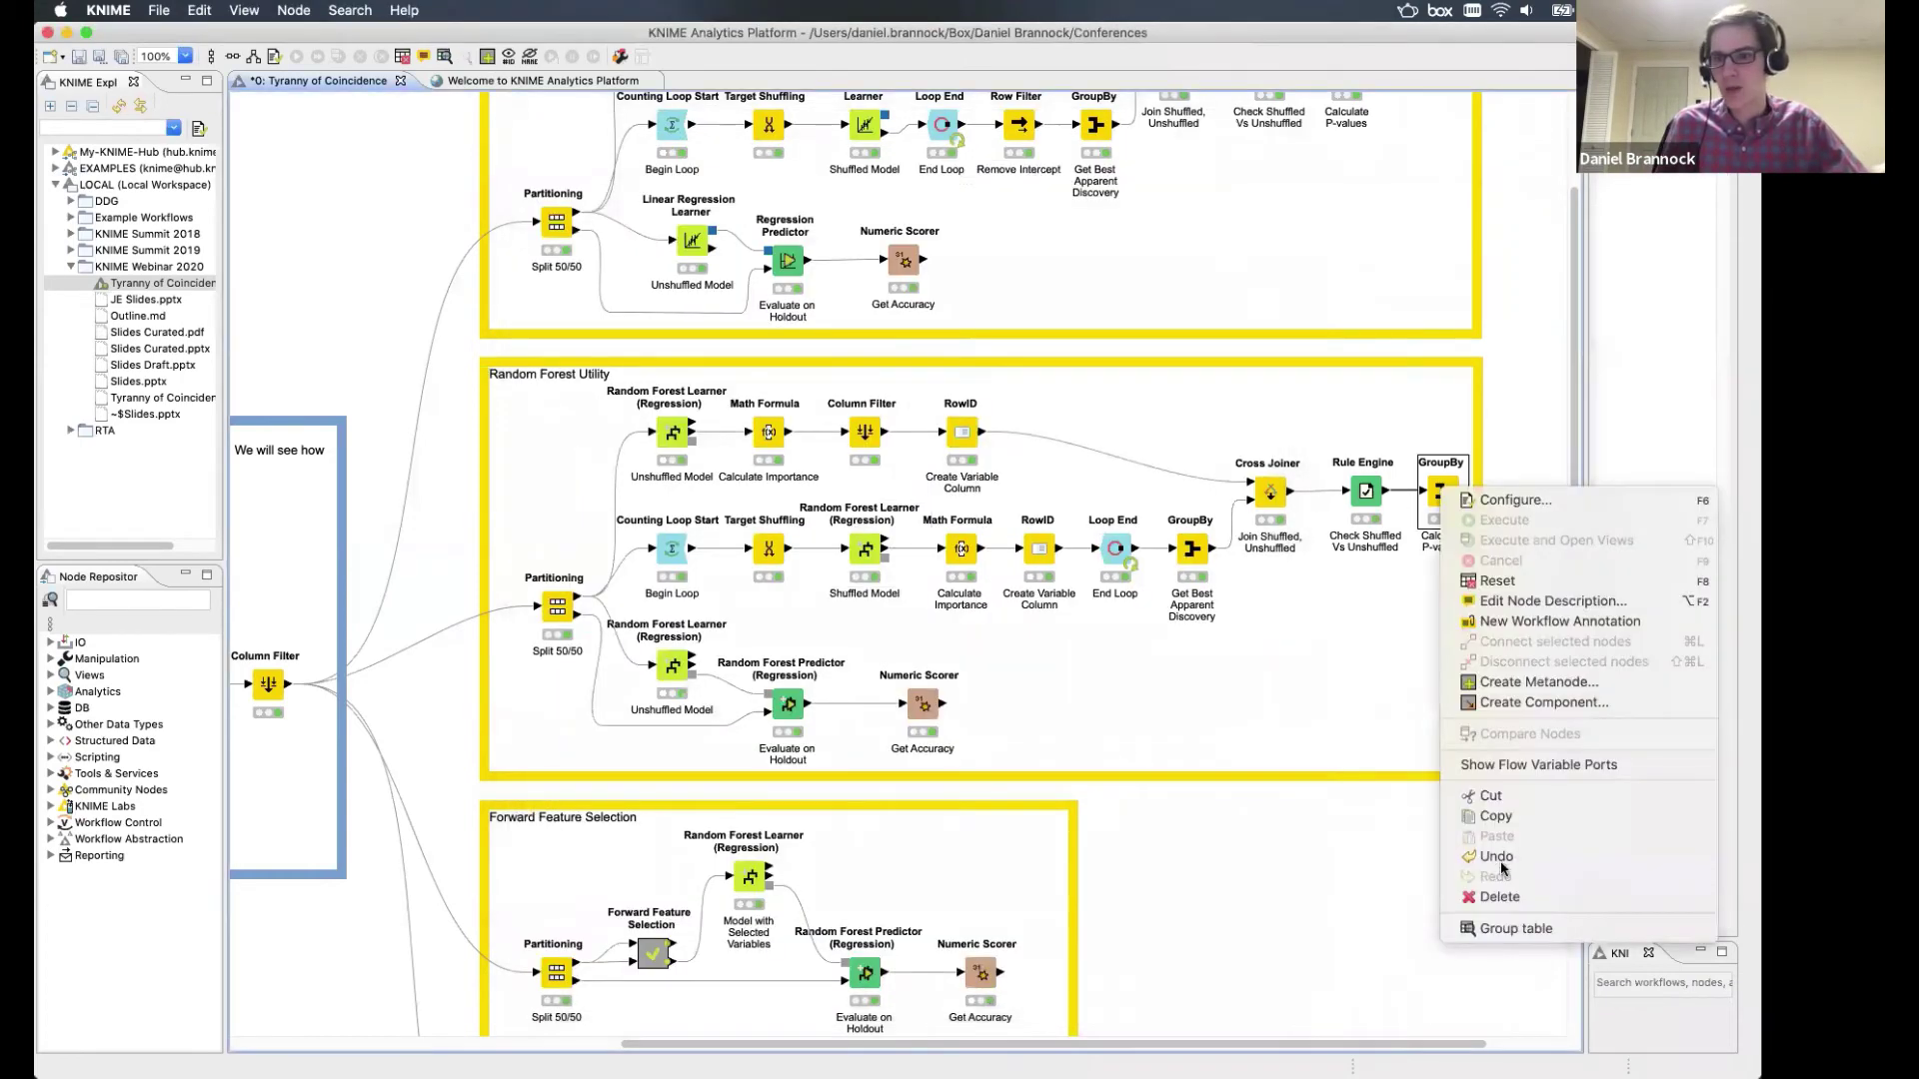
{"action": "left_click", "coordinate": [661, 534]}
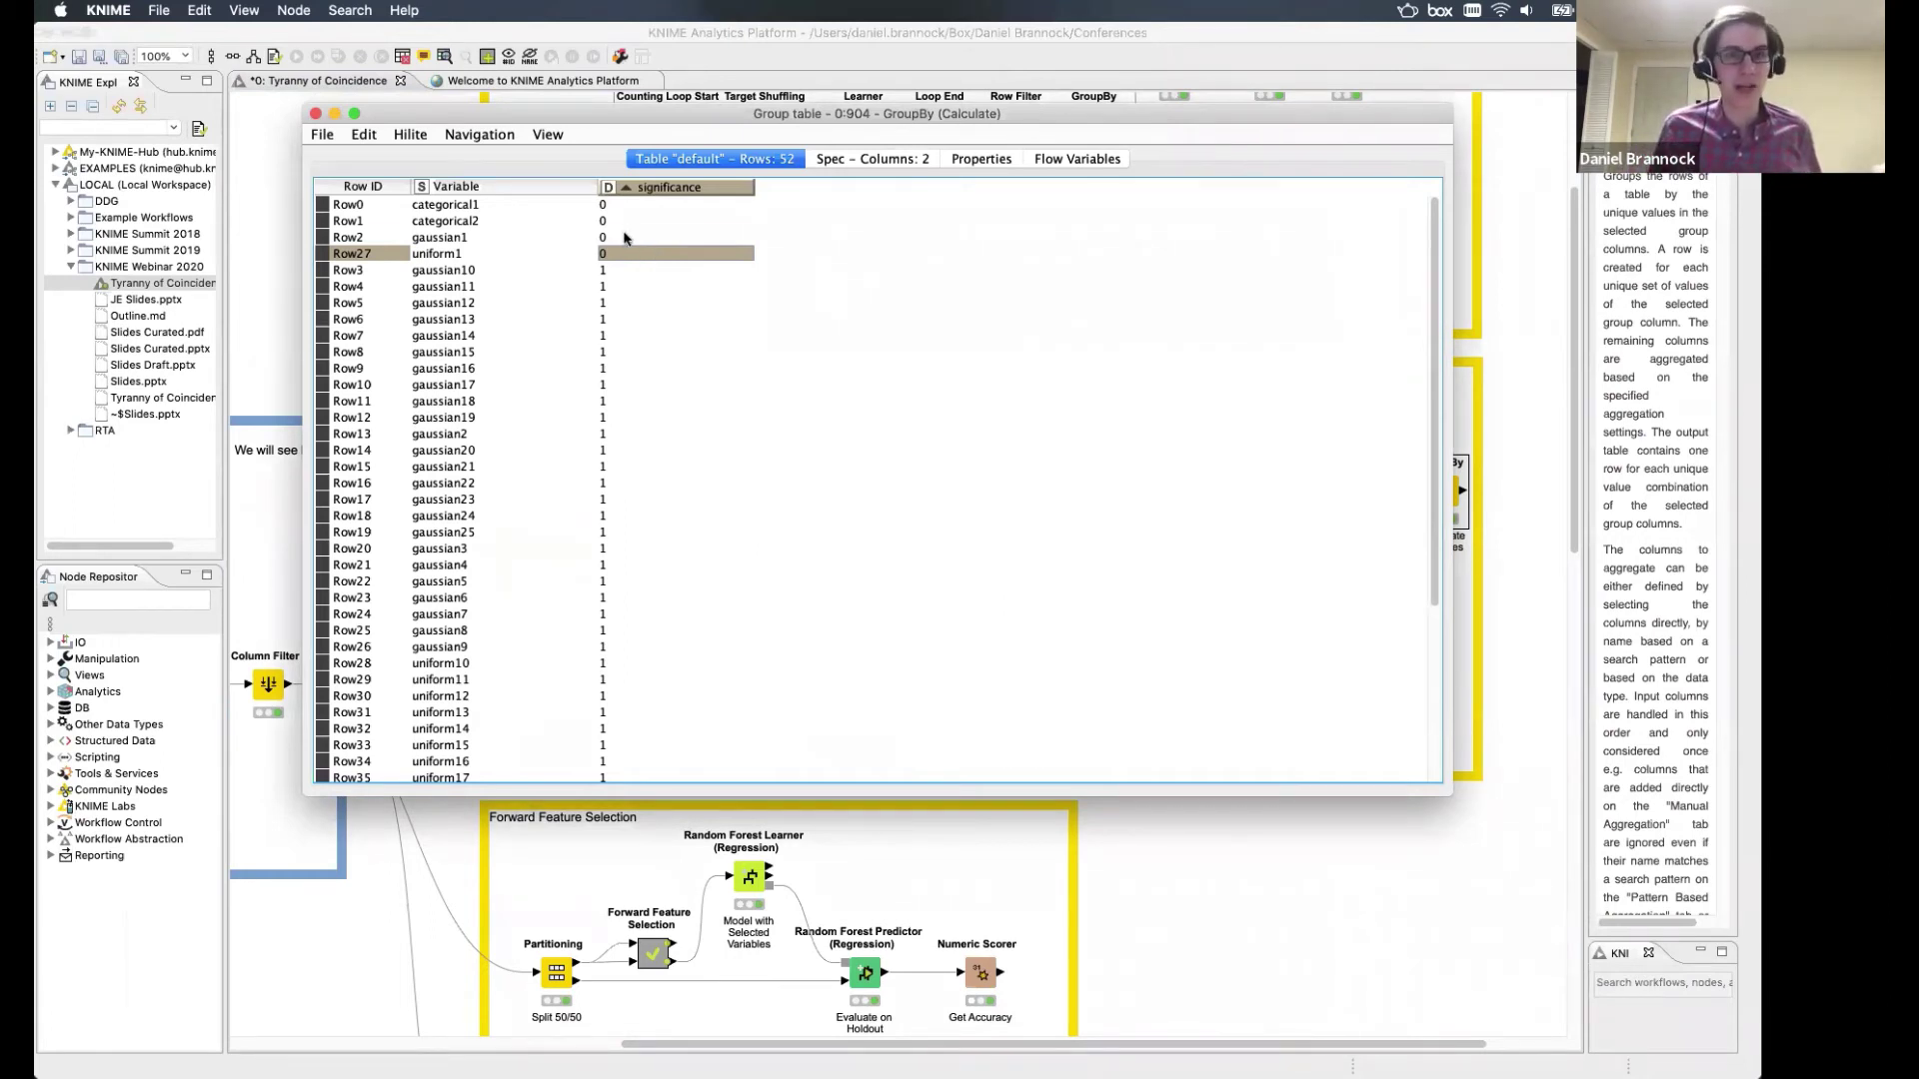
{"action": "left_click", "coordinate": [625, 240]}
{"action": "key", "text": "Down"}
{"action": "key", "text": "Down"}
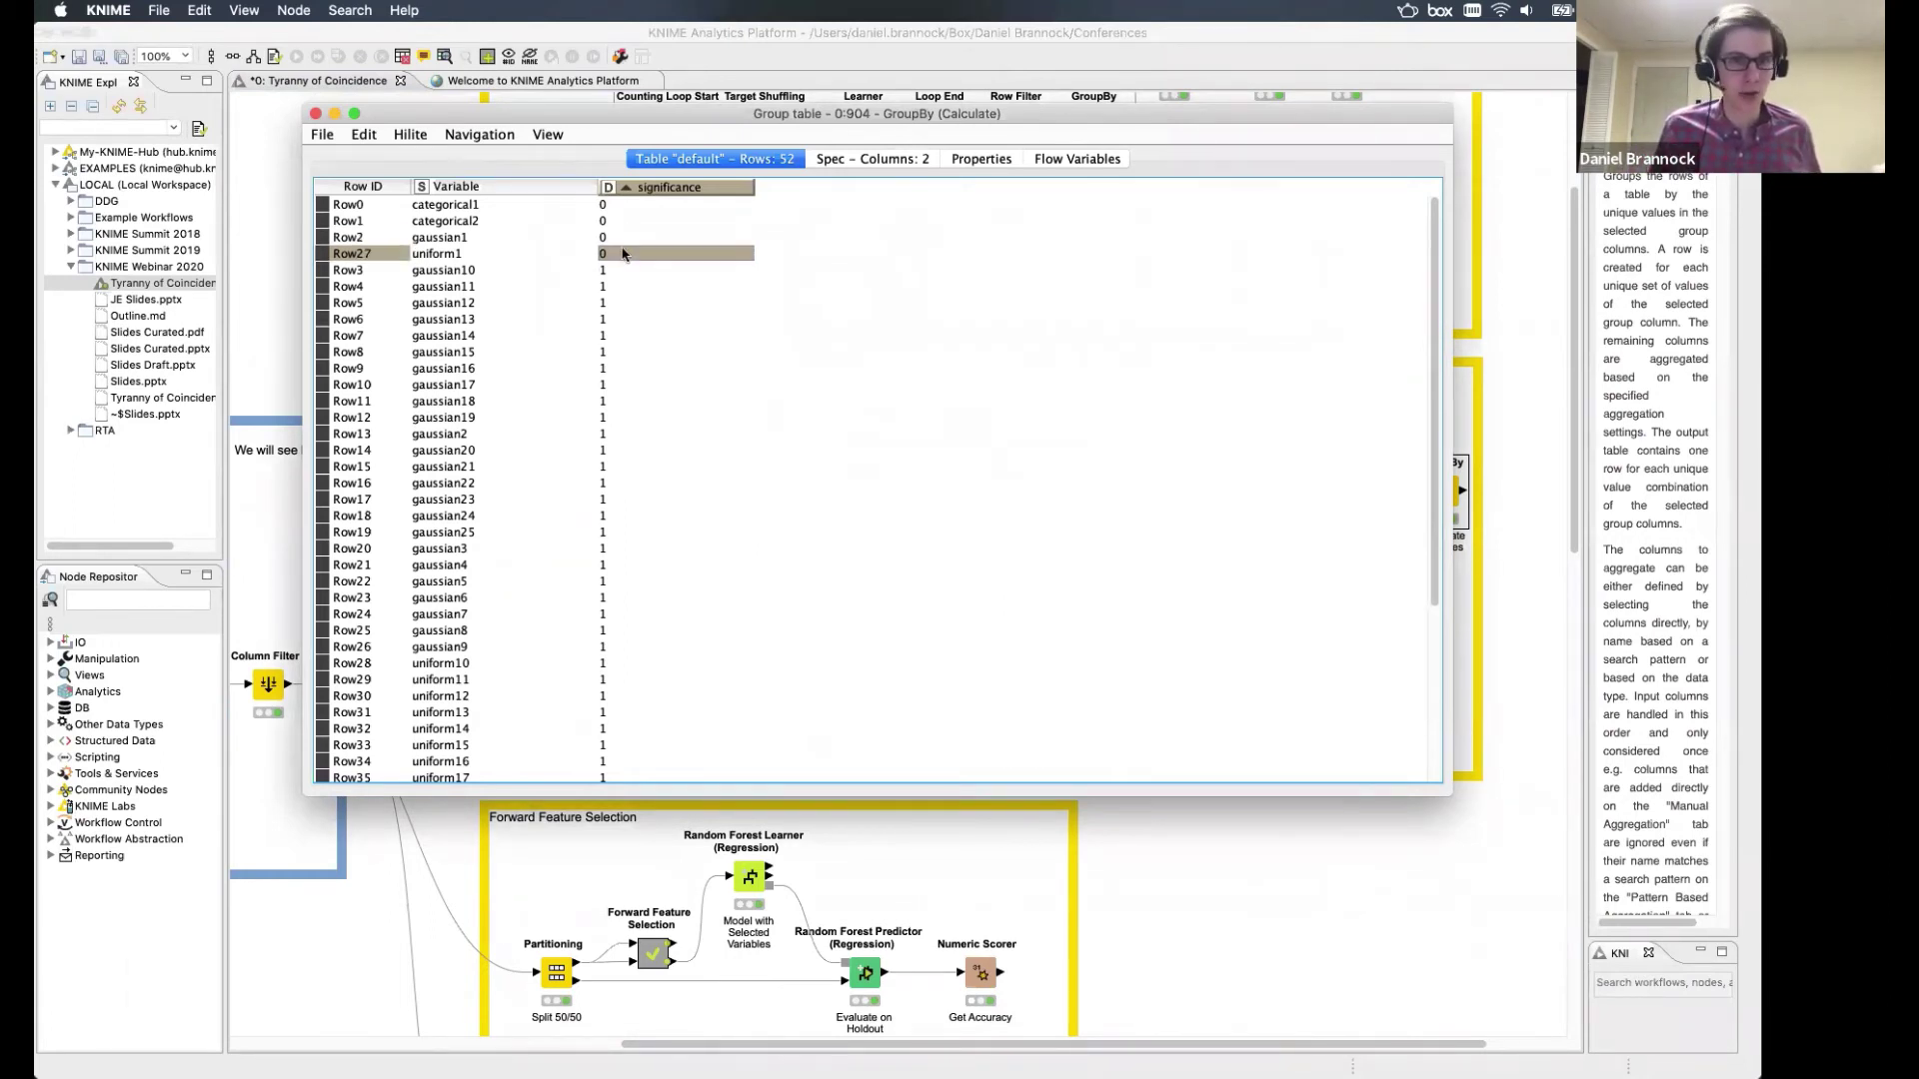
{"action": "left_click_drag", "start_coordinate": [624, 240], "coordinate": [623, 249]}
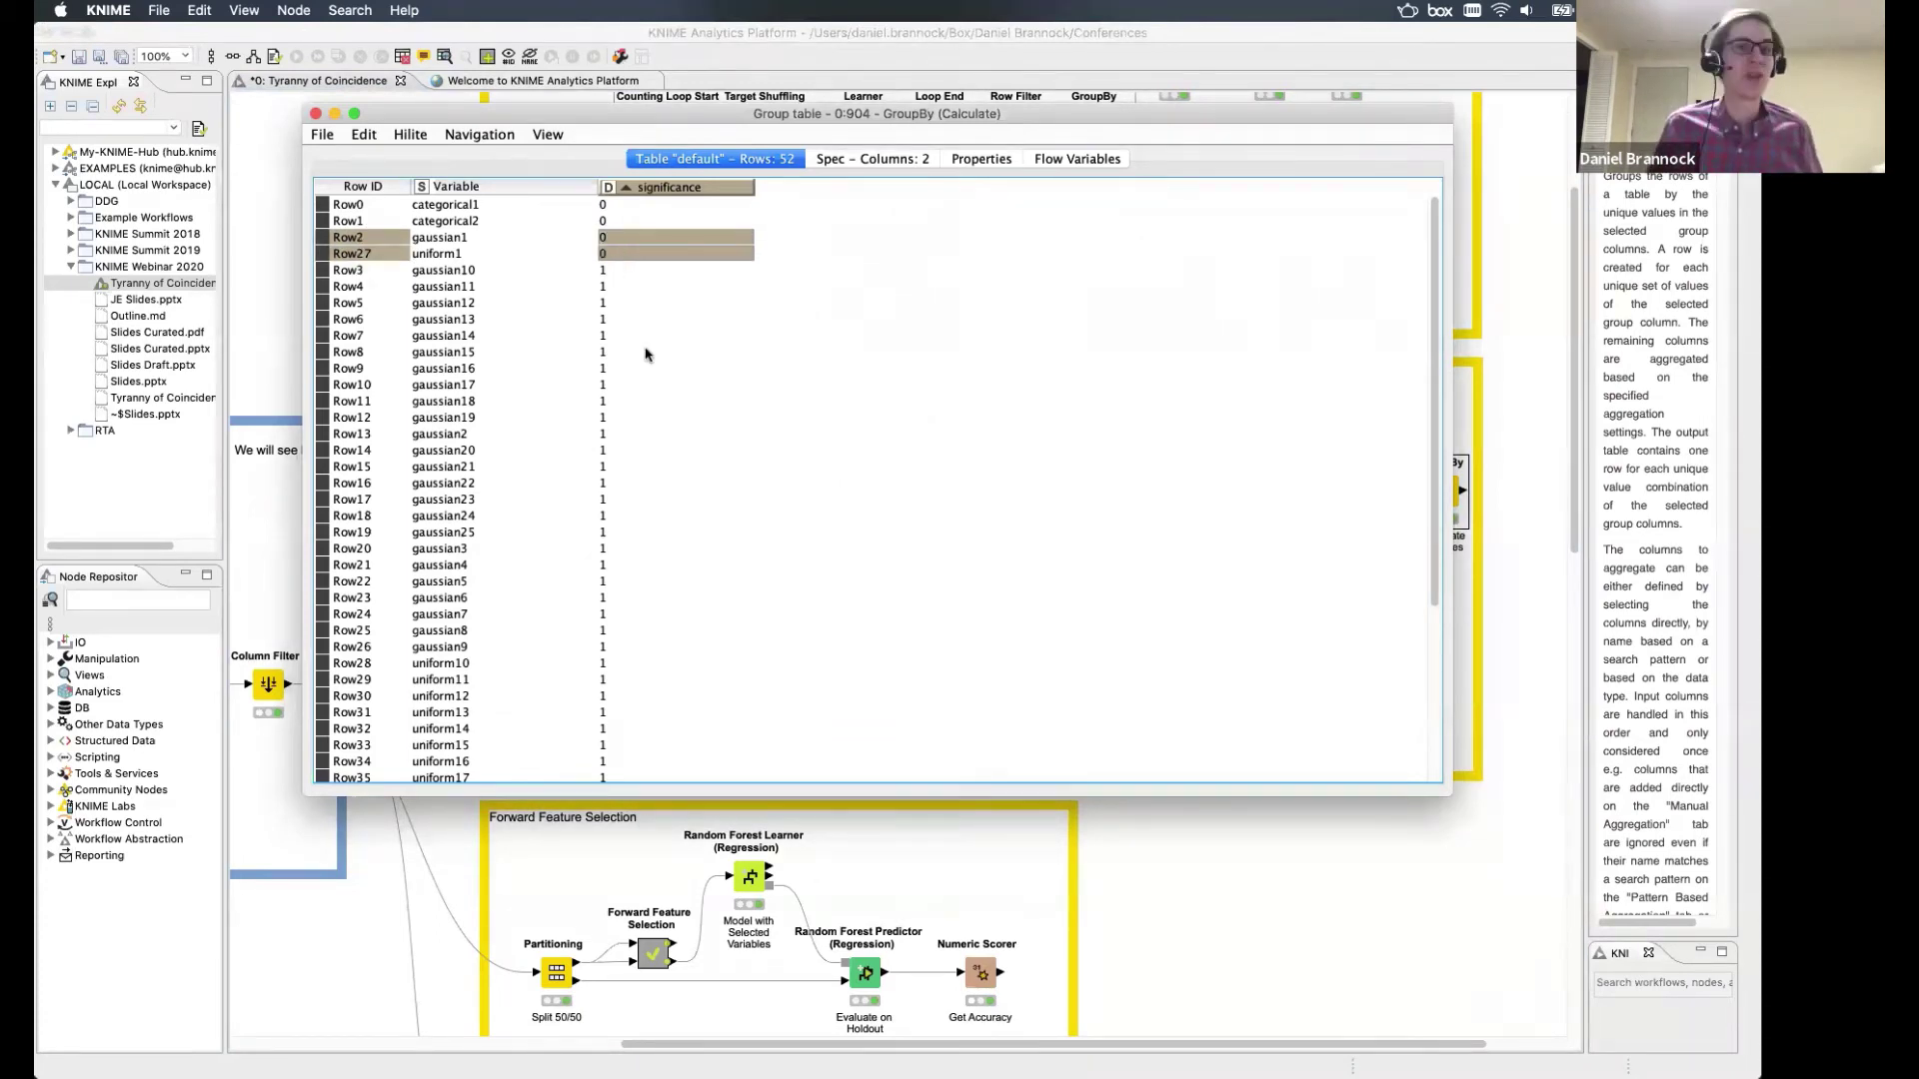
Examine the significance of categorical1 and categorical2 in the group table, and close it.
{"action": "left_click_drag", "start_coordinate": [644, 287], "coordinate": [644, 303]}
{"action": "left_click_drag", "start_coordinate": [645, 205], "coordinate": [645, 214]}
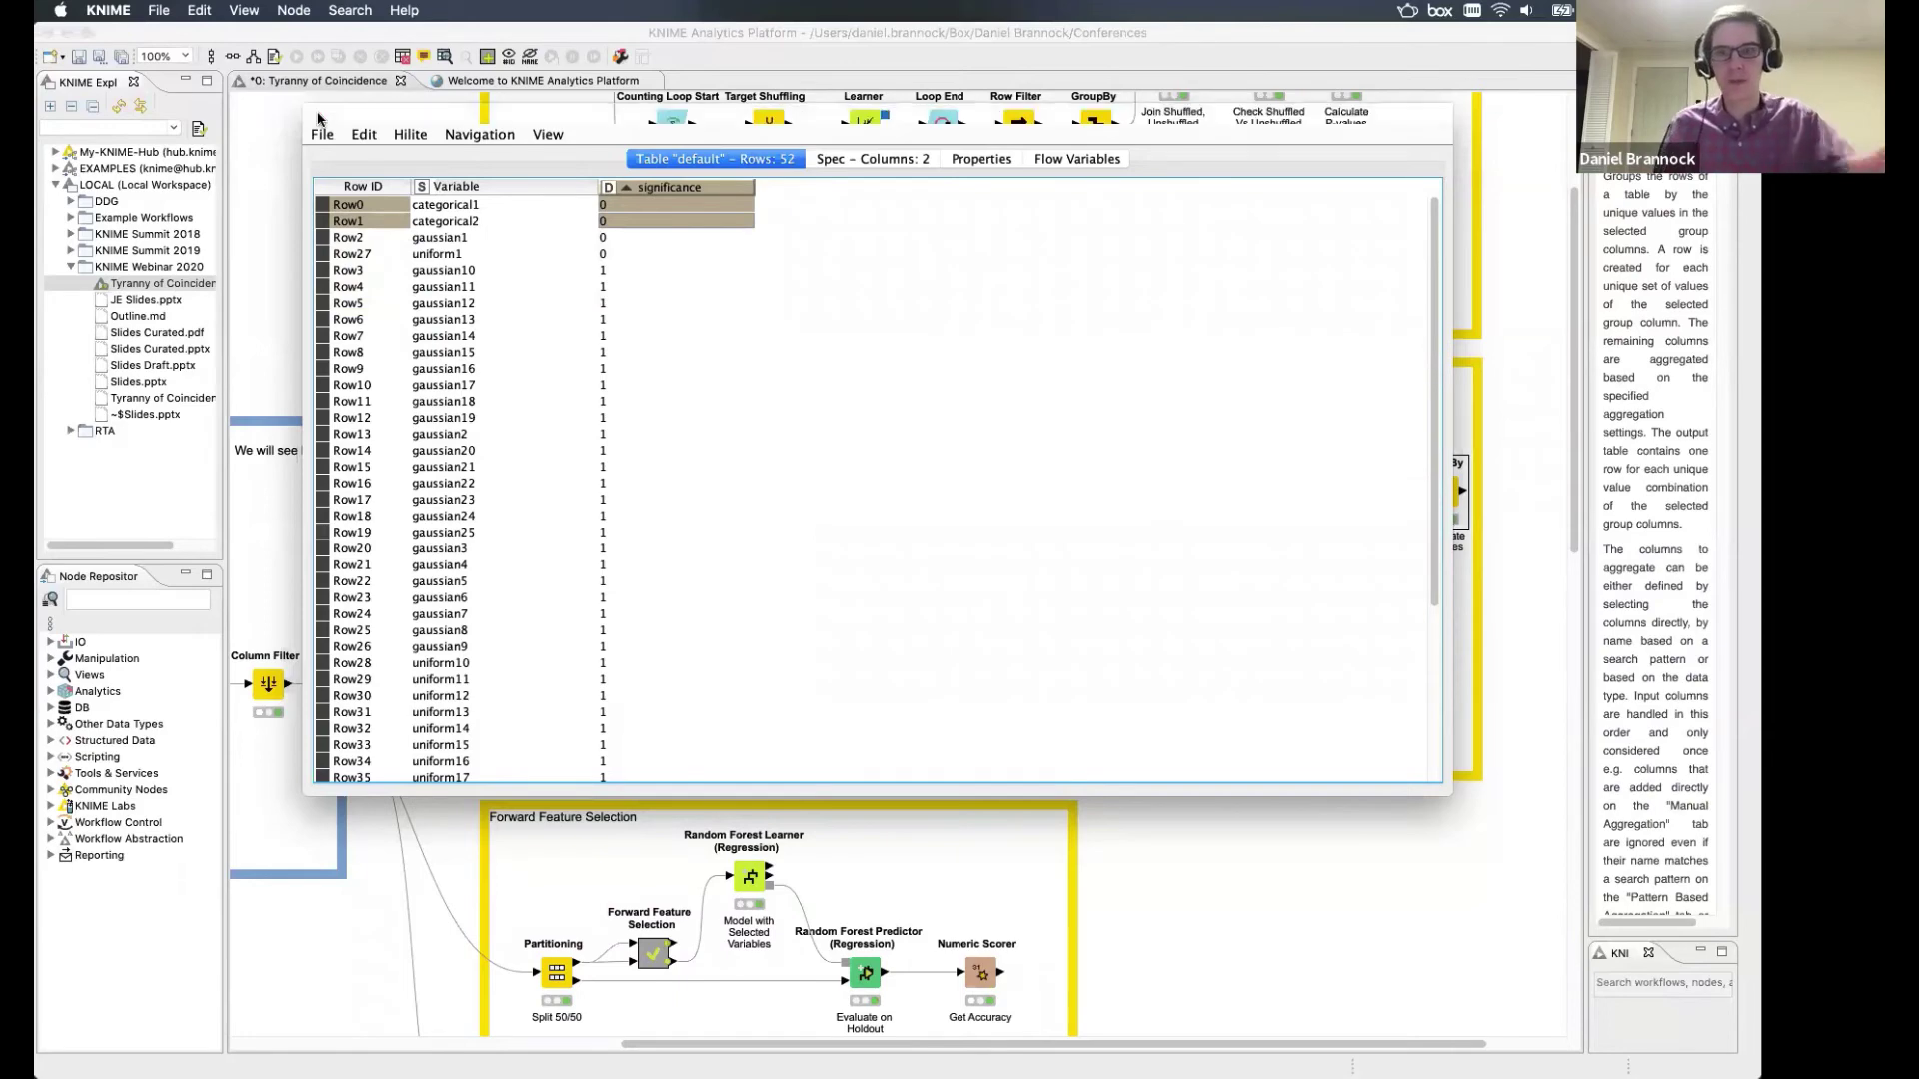
{"action": "left_click", "coordinate": [316, 116]}
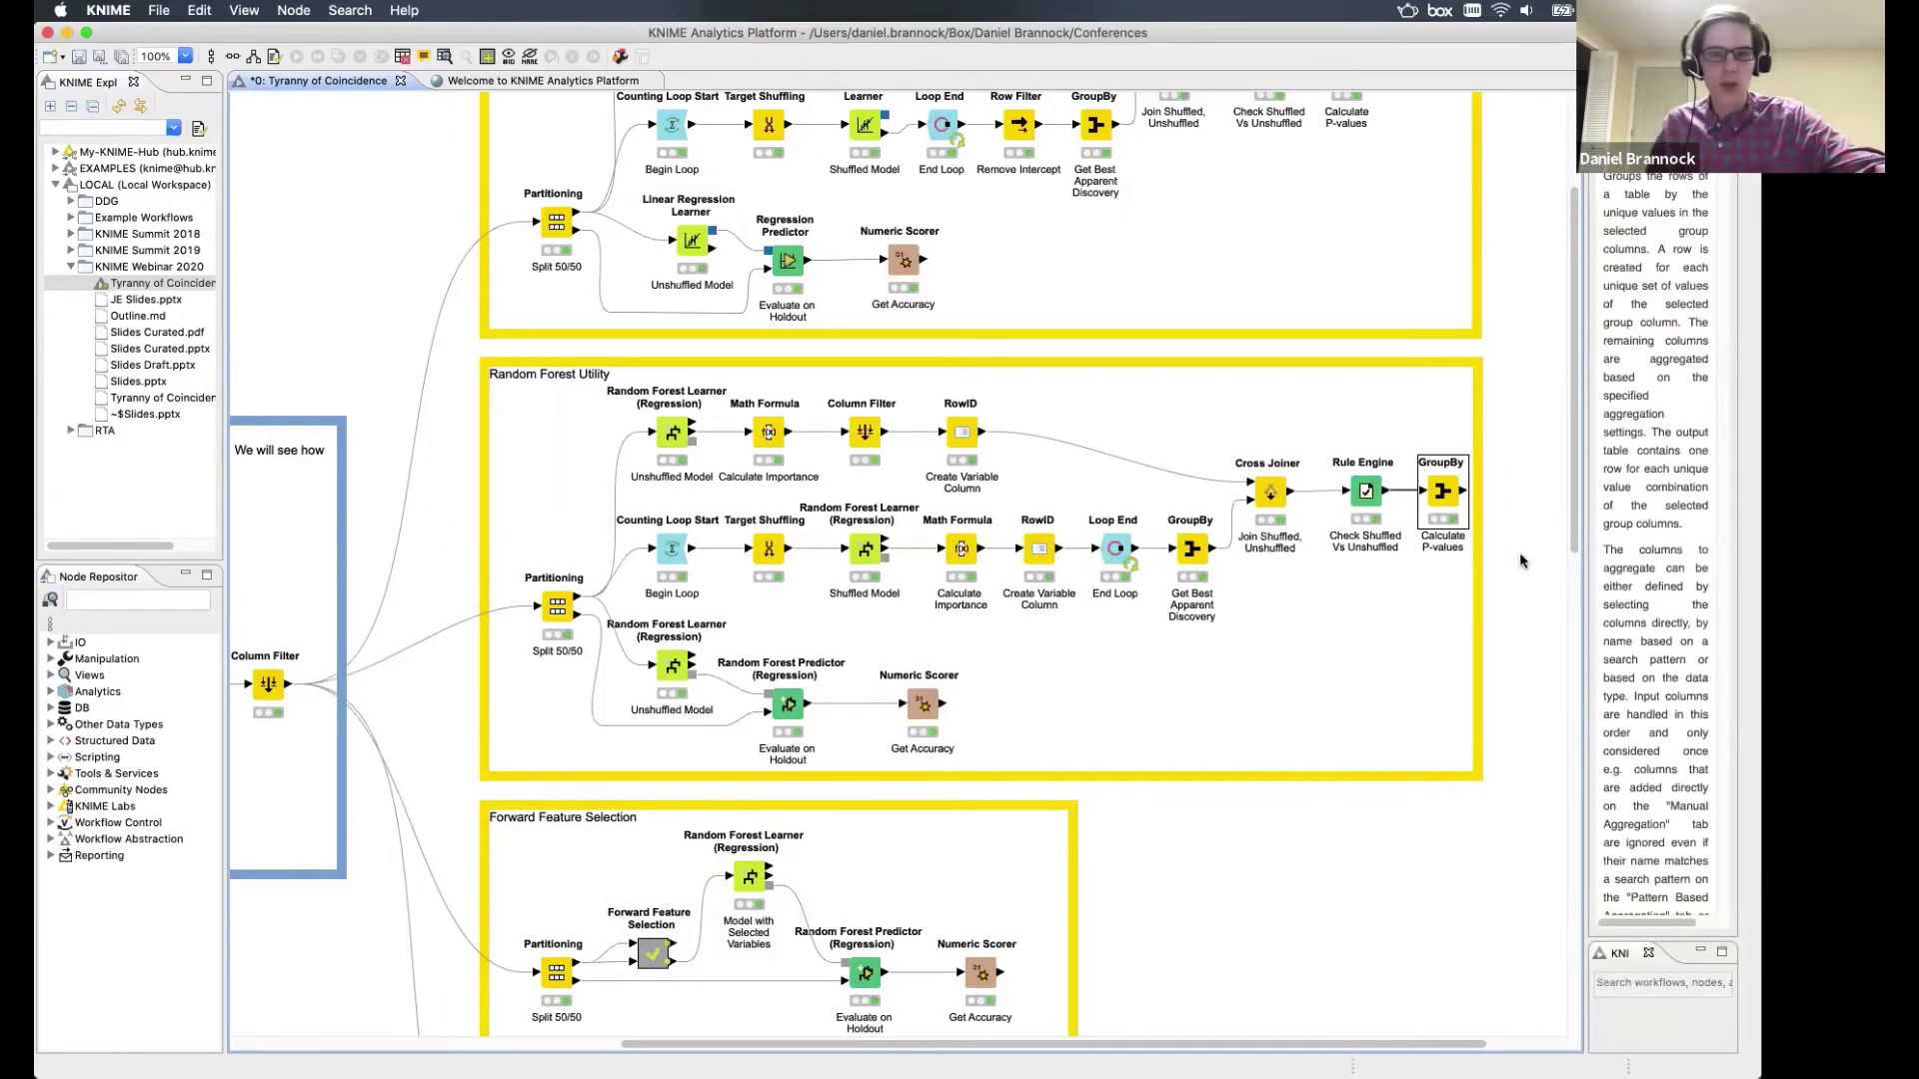
Locate the Forward Feature Selection and Backward Feature Selection metanodes and view the description of each.
{"action": "scroll", "coordinate": [1521, 561], "scroll_direction": "down", "scroll_amount": 2}
{"action": "scroll", "coordinate": [1521, 560], "scroll_direction": "down", "scroll_amount": 10}
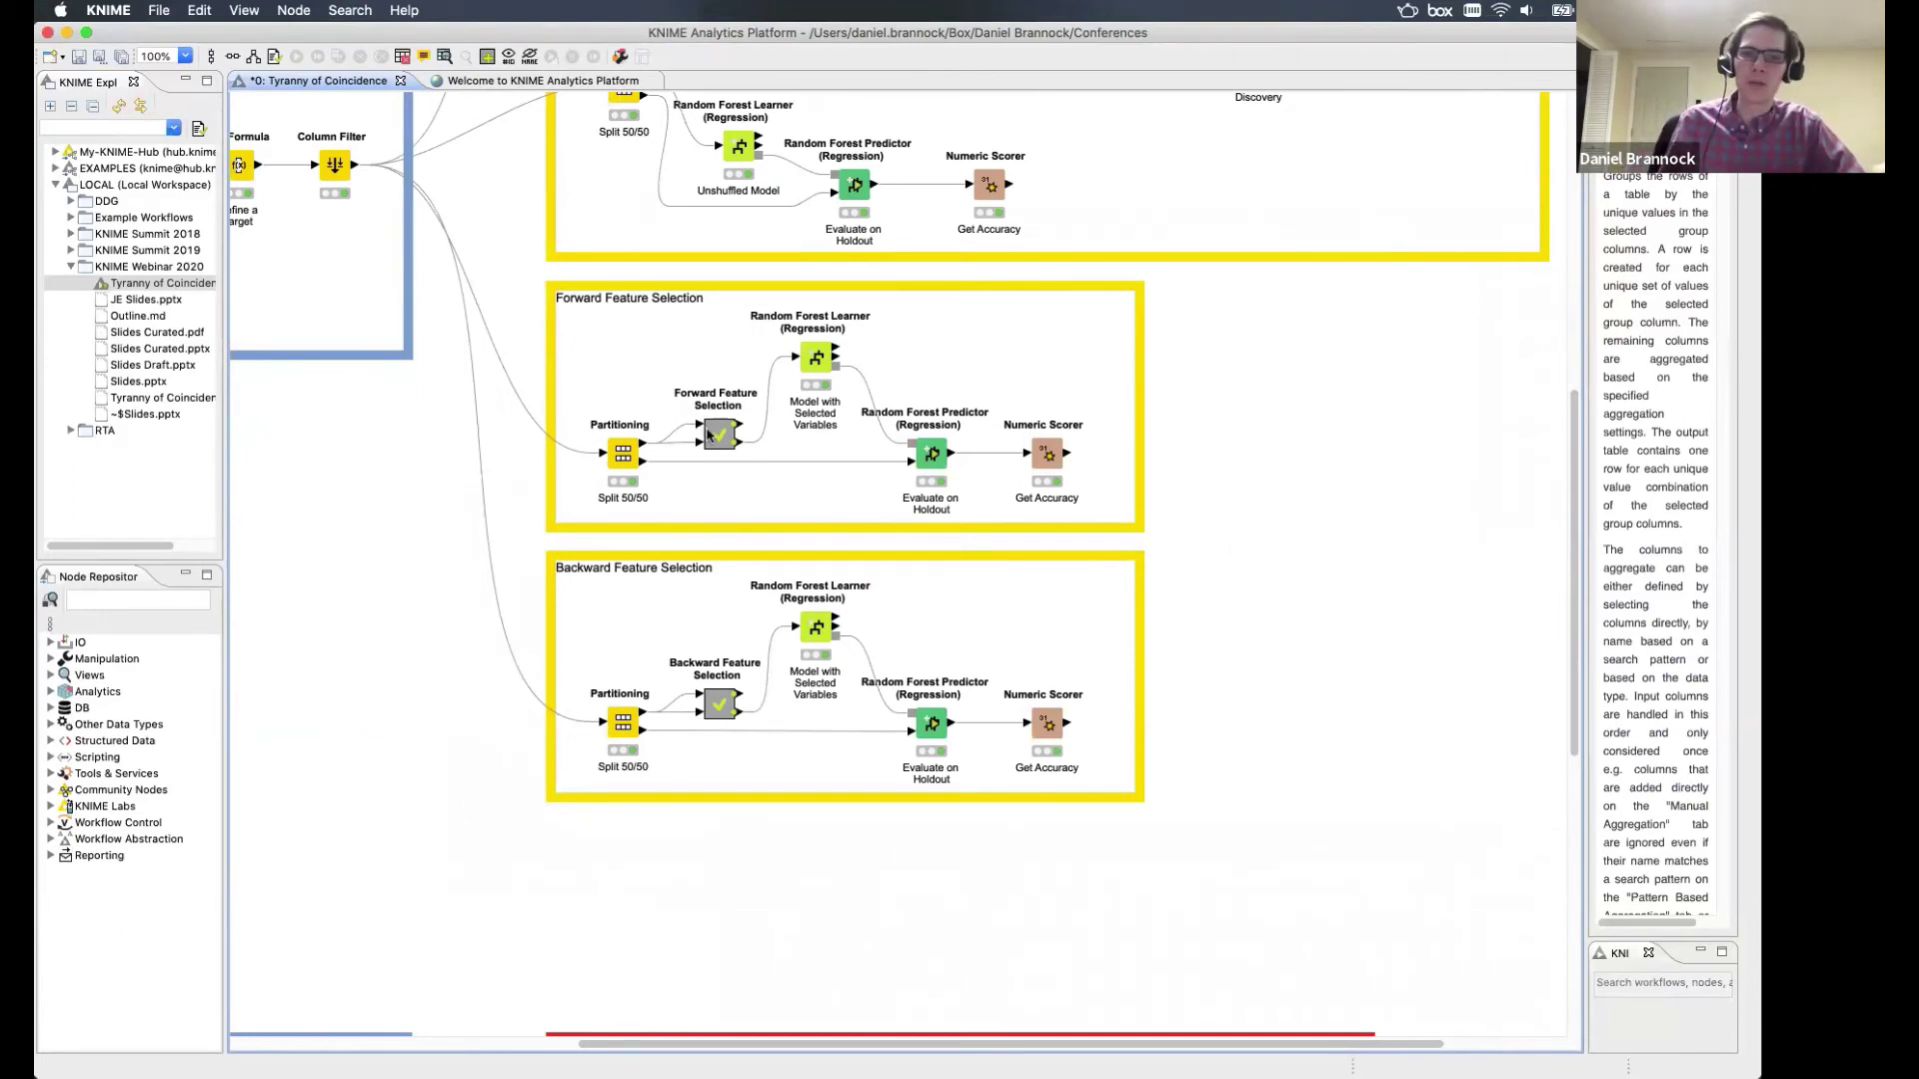
{"action": "left_click", "coordinate": [713, 437]}
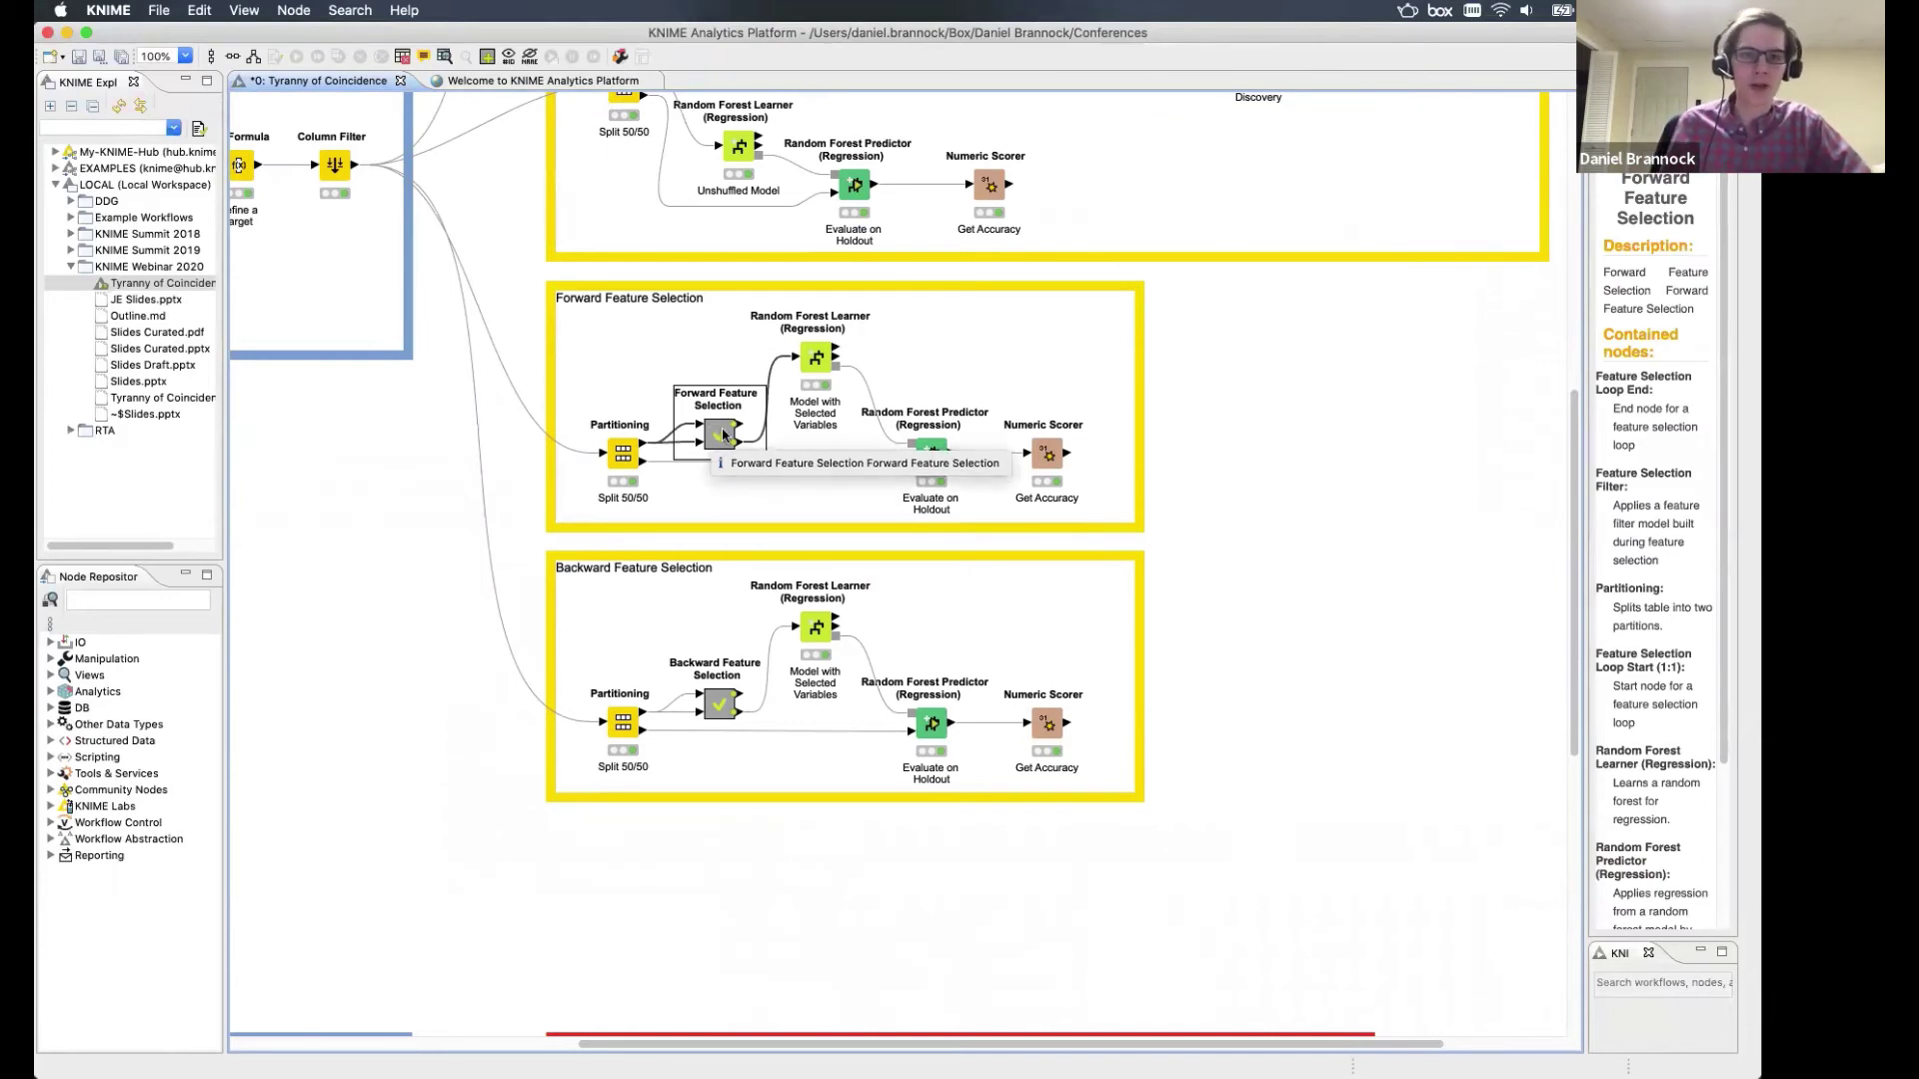
{"action": "left_click", "coordinate": [718, 704]}
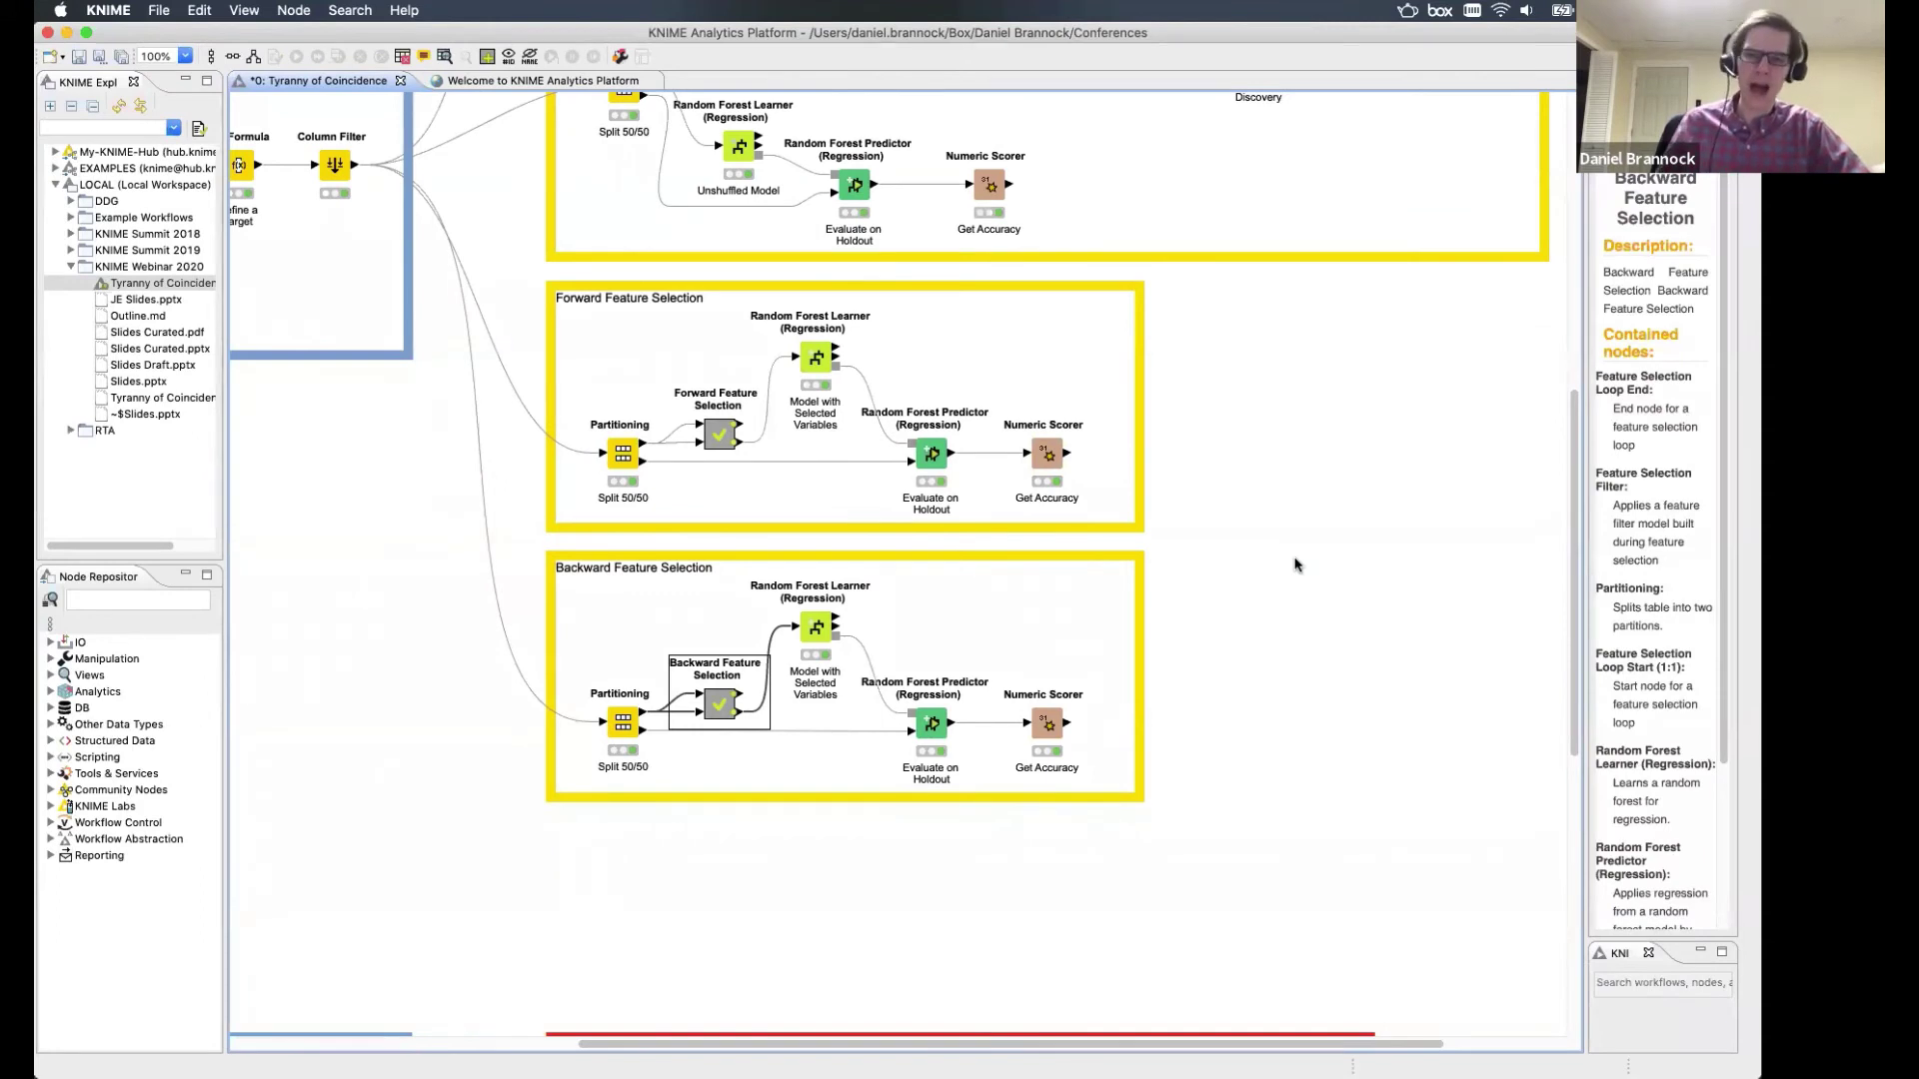
Open the Forward Feature Selection metanode and examine its loop start, Partitioning, Random Forest Learner, Random Forest Predictor and Numeric Scorer nodes.
{"action": "left_click", "coordinate": [719, 436]}
{"action": "double_click", "coordinate": [719, 436]}
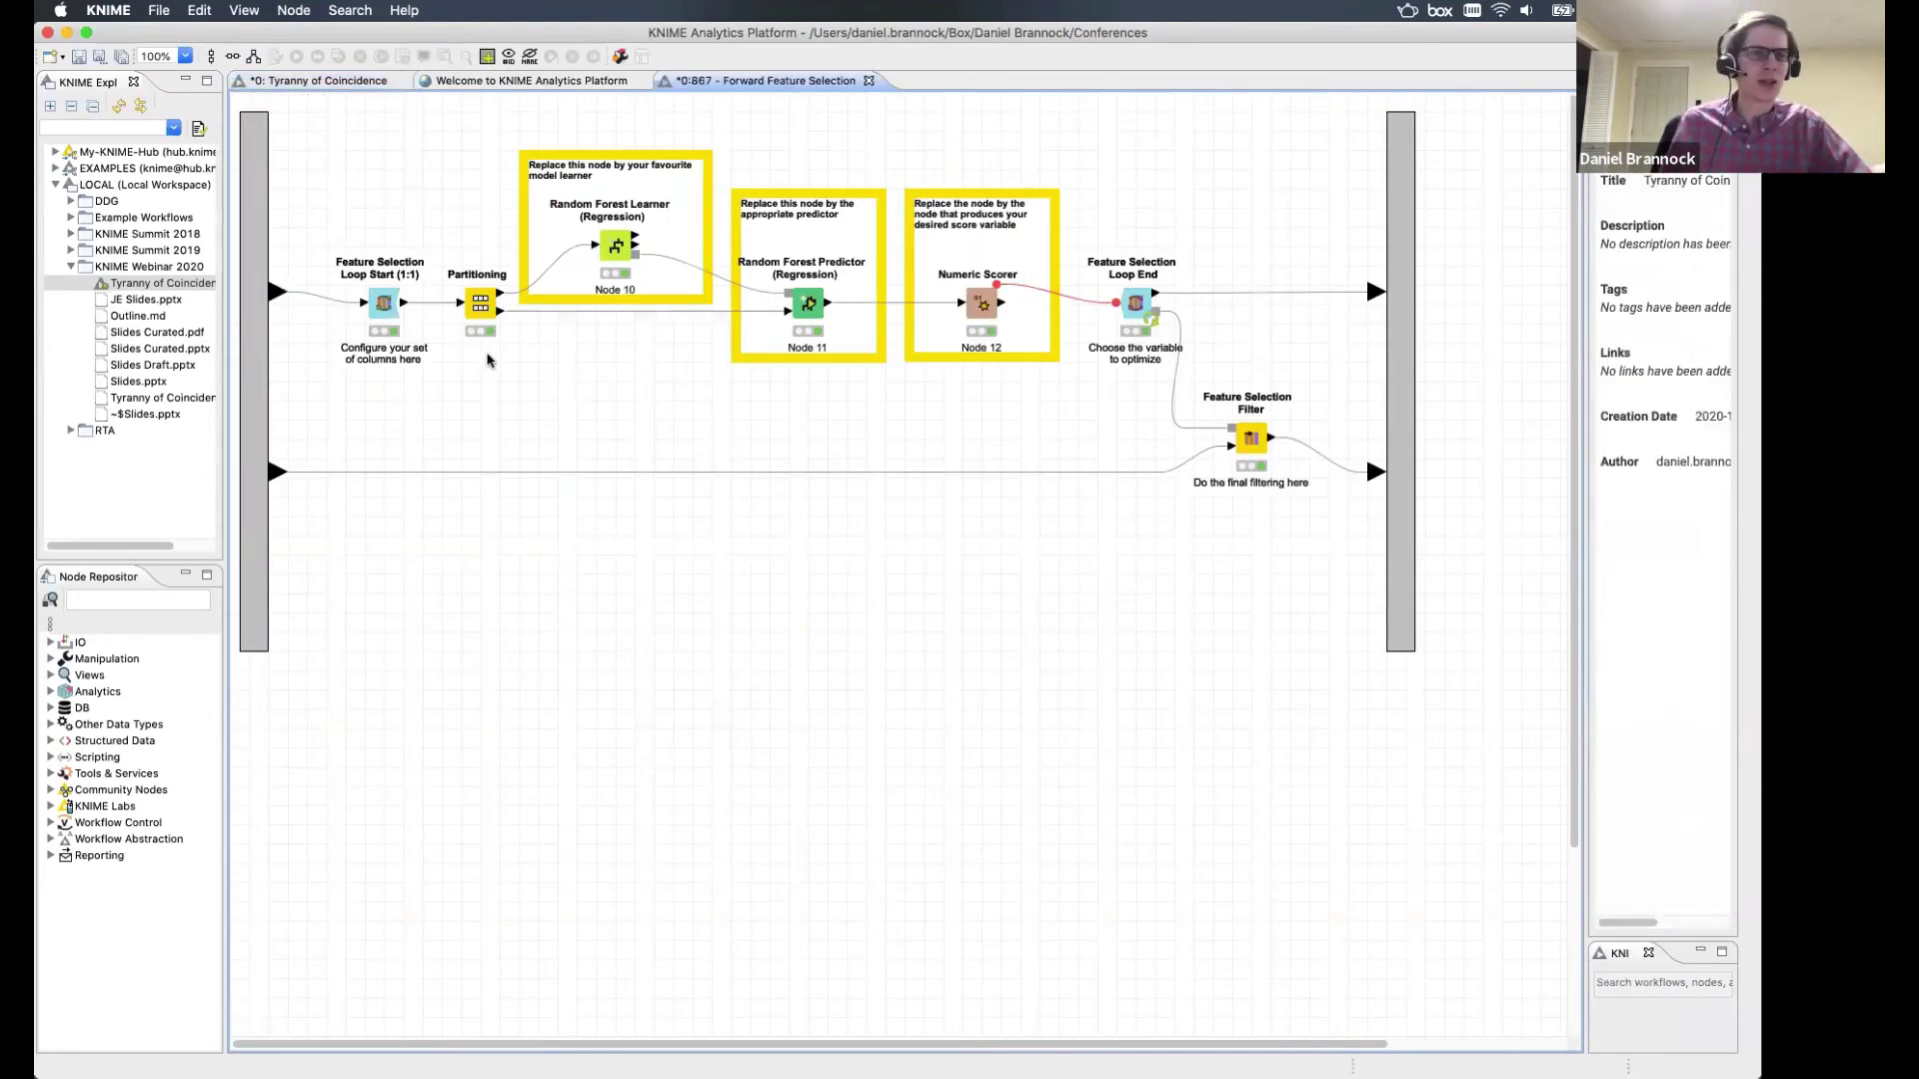
{"action": "left_click", "coordinate": [384, 305]}
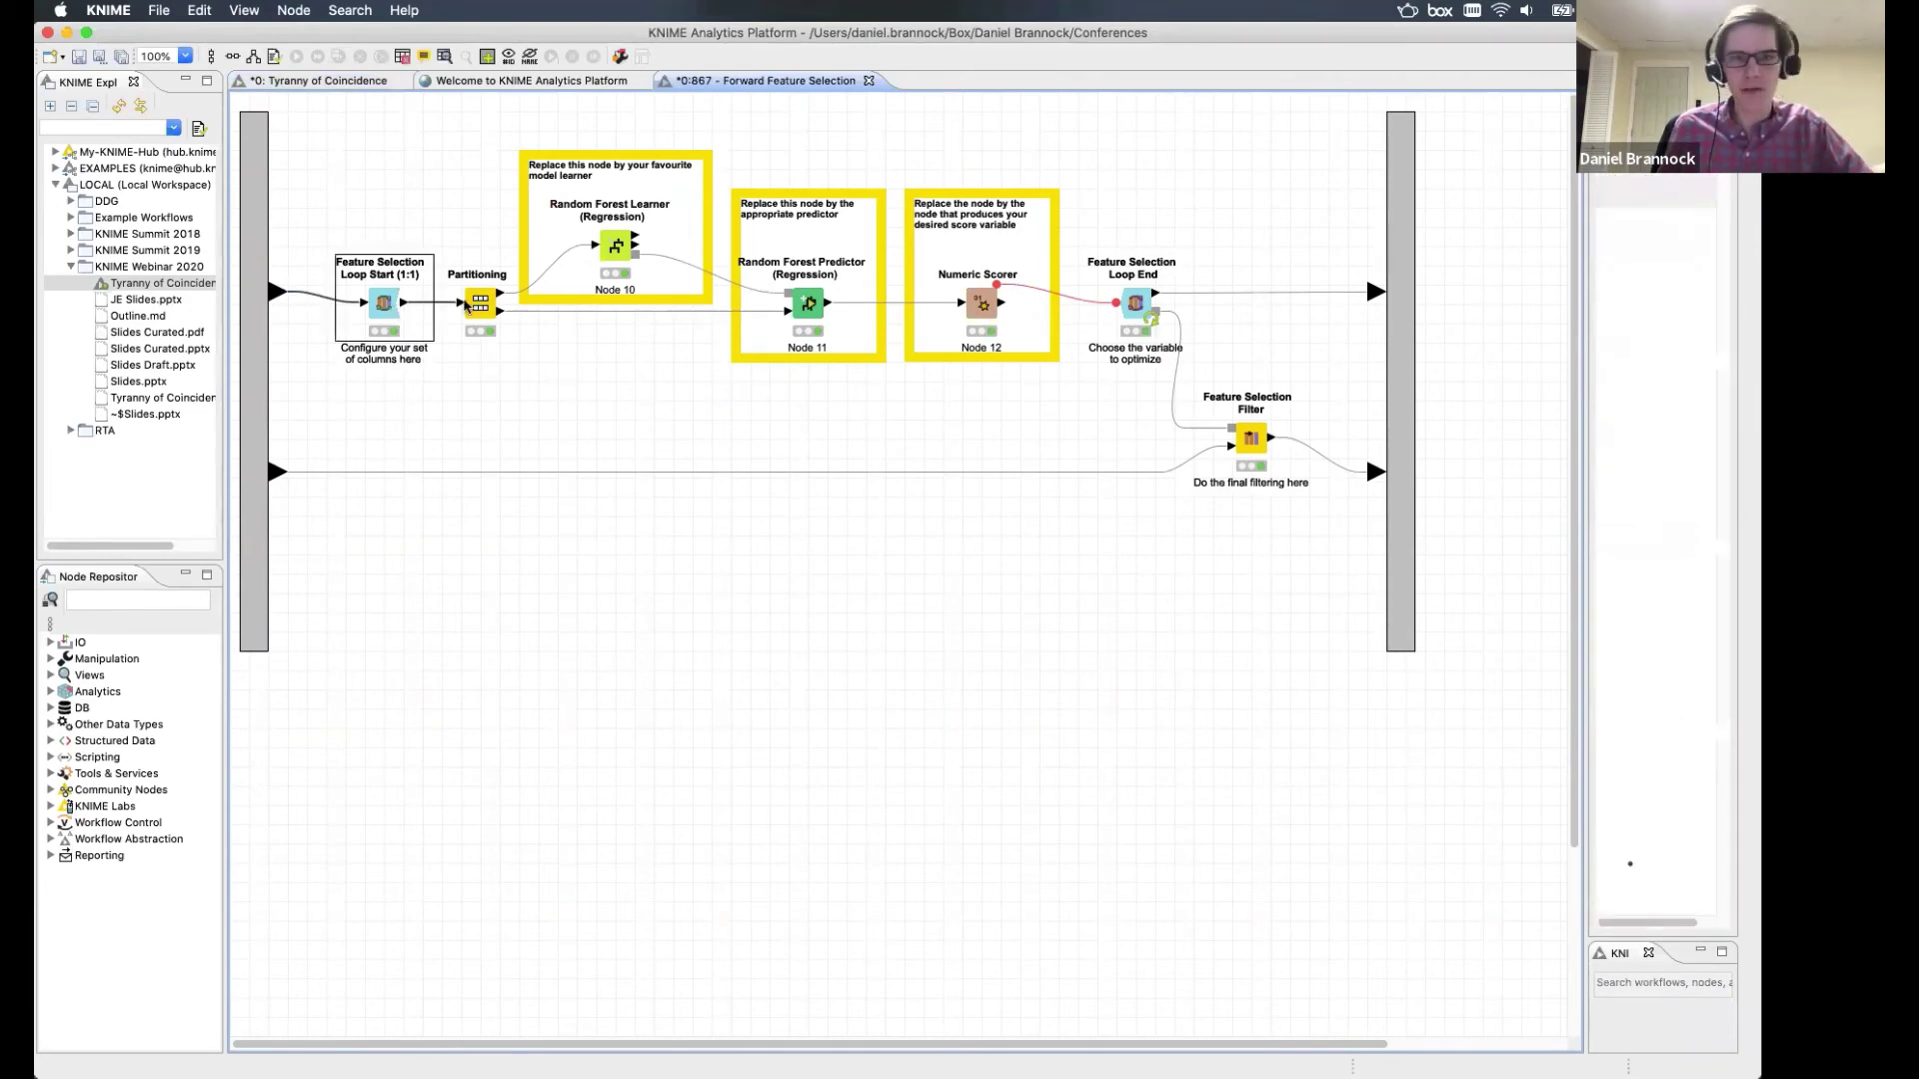
{"action": "left_click", "coordinate": [481, 305]}
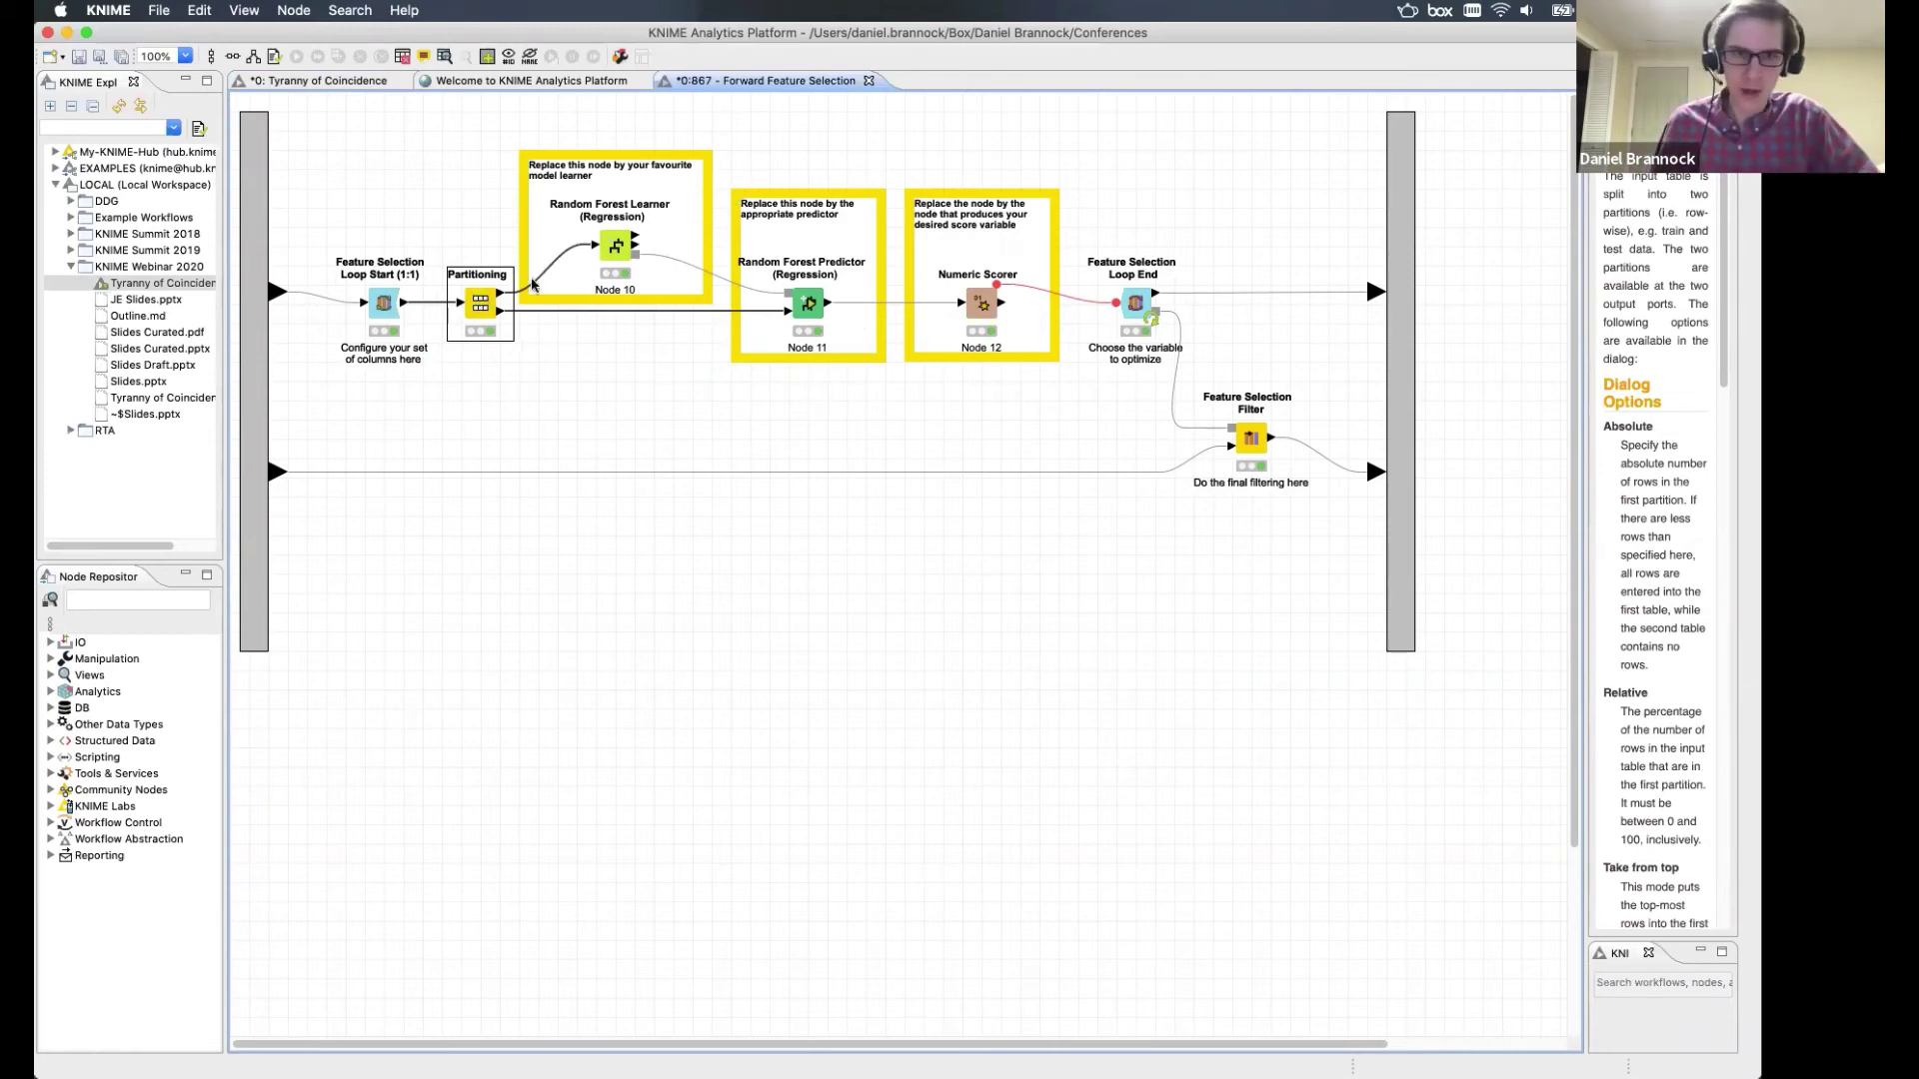
{"action": "left_click", "coordinate": [614, 248]}
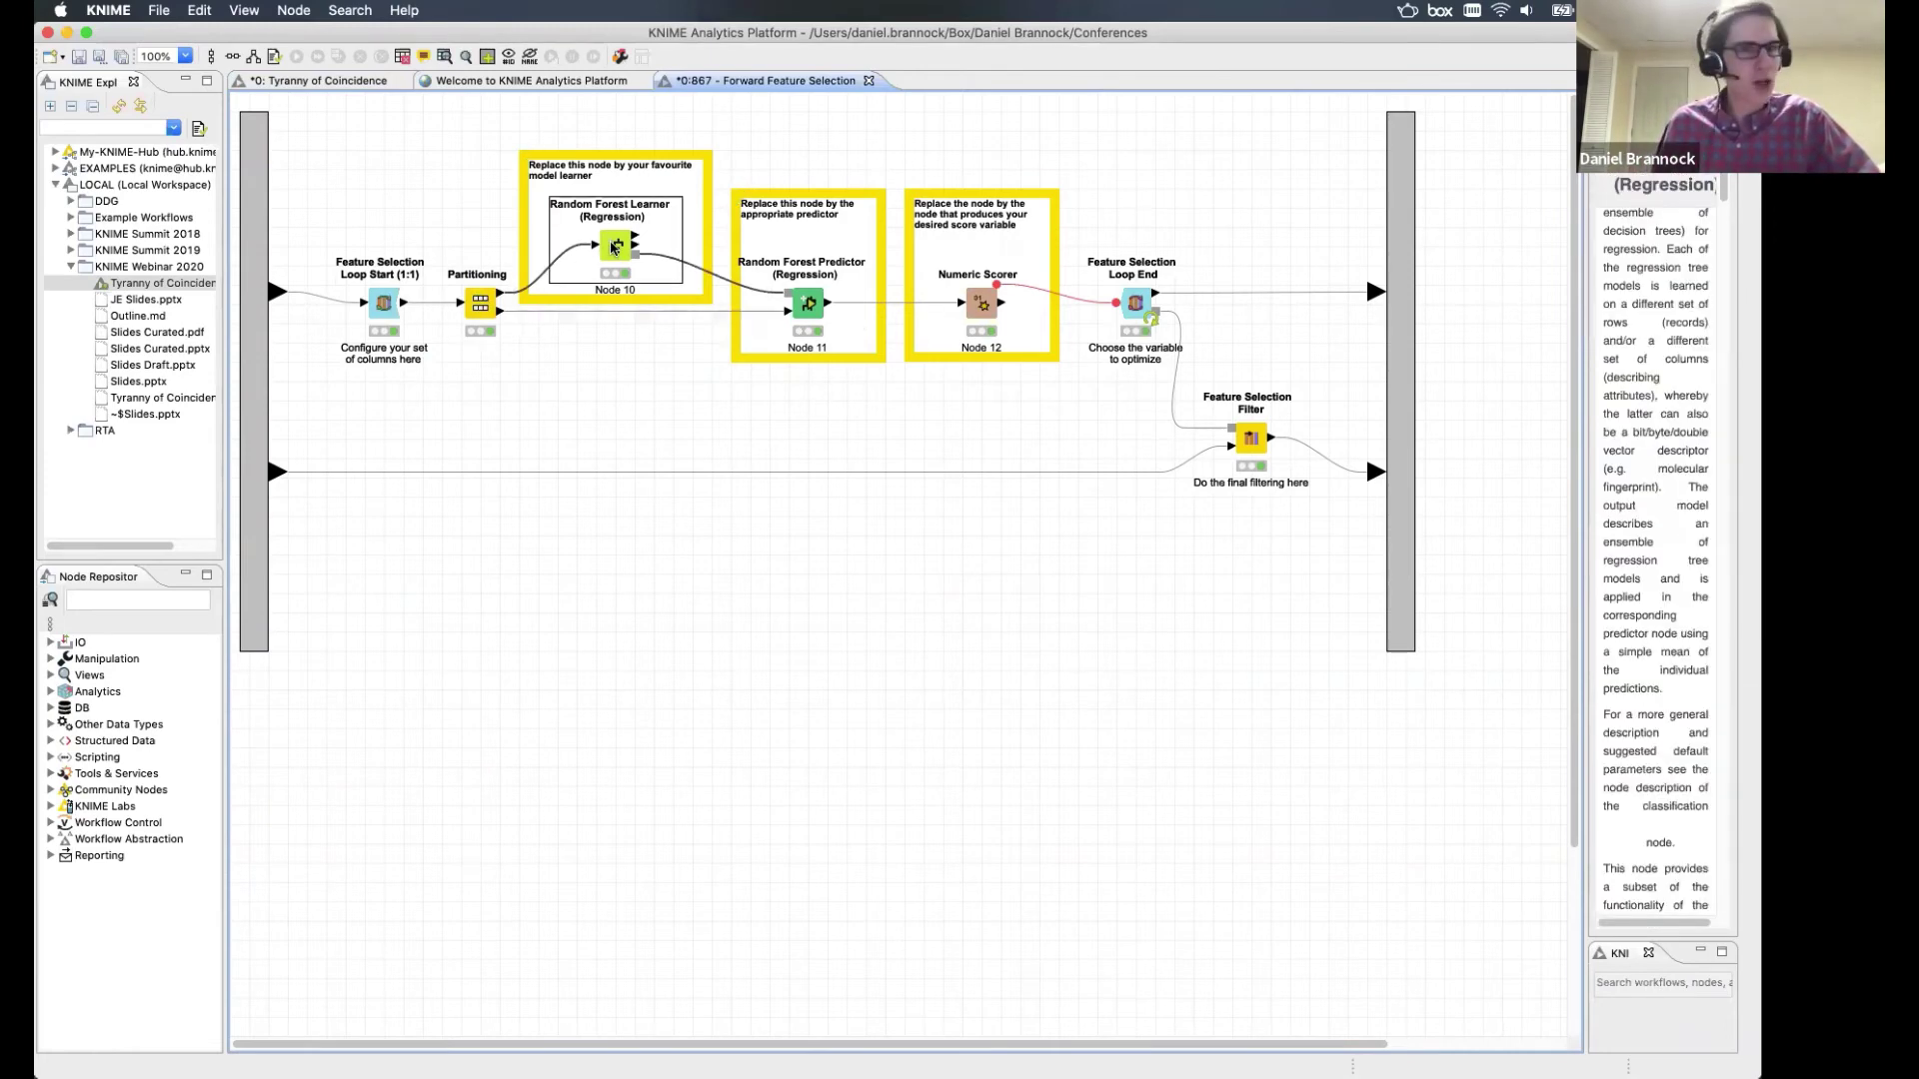
{"action": "left_click", "coordinate": [809, 312]}
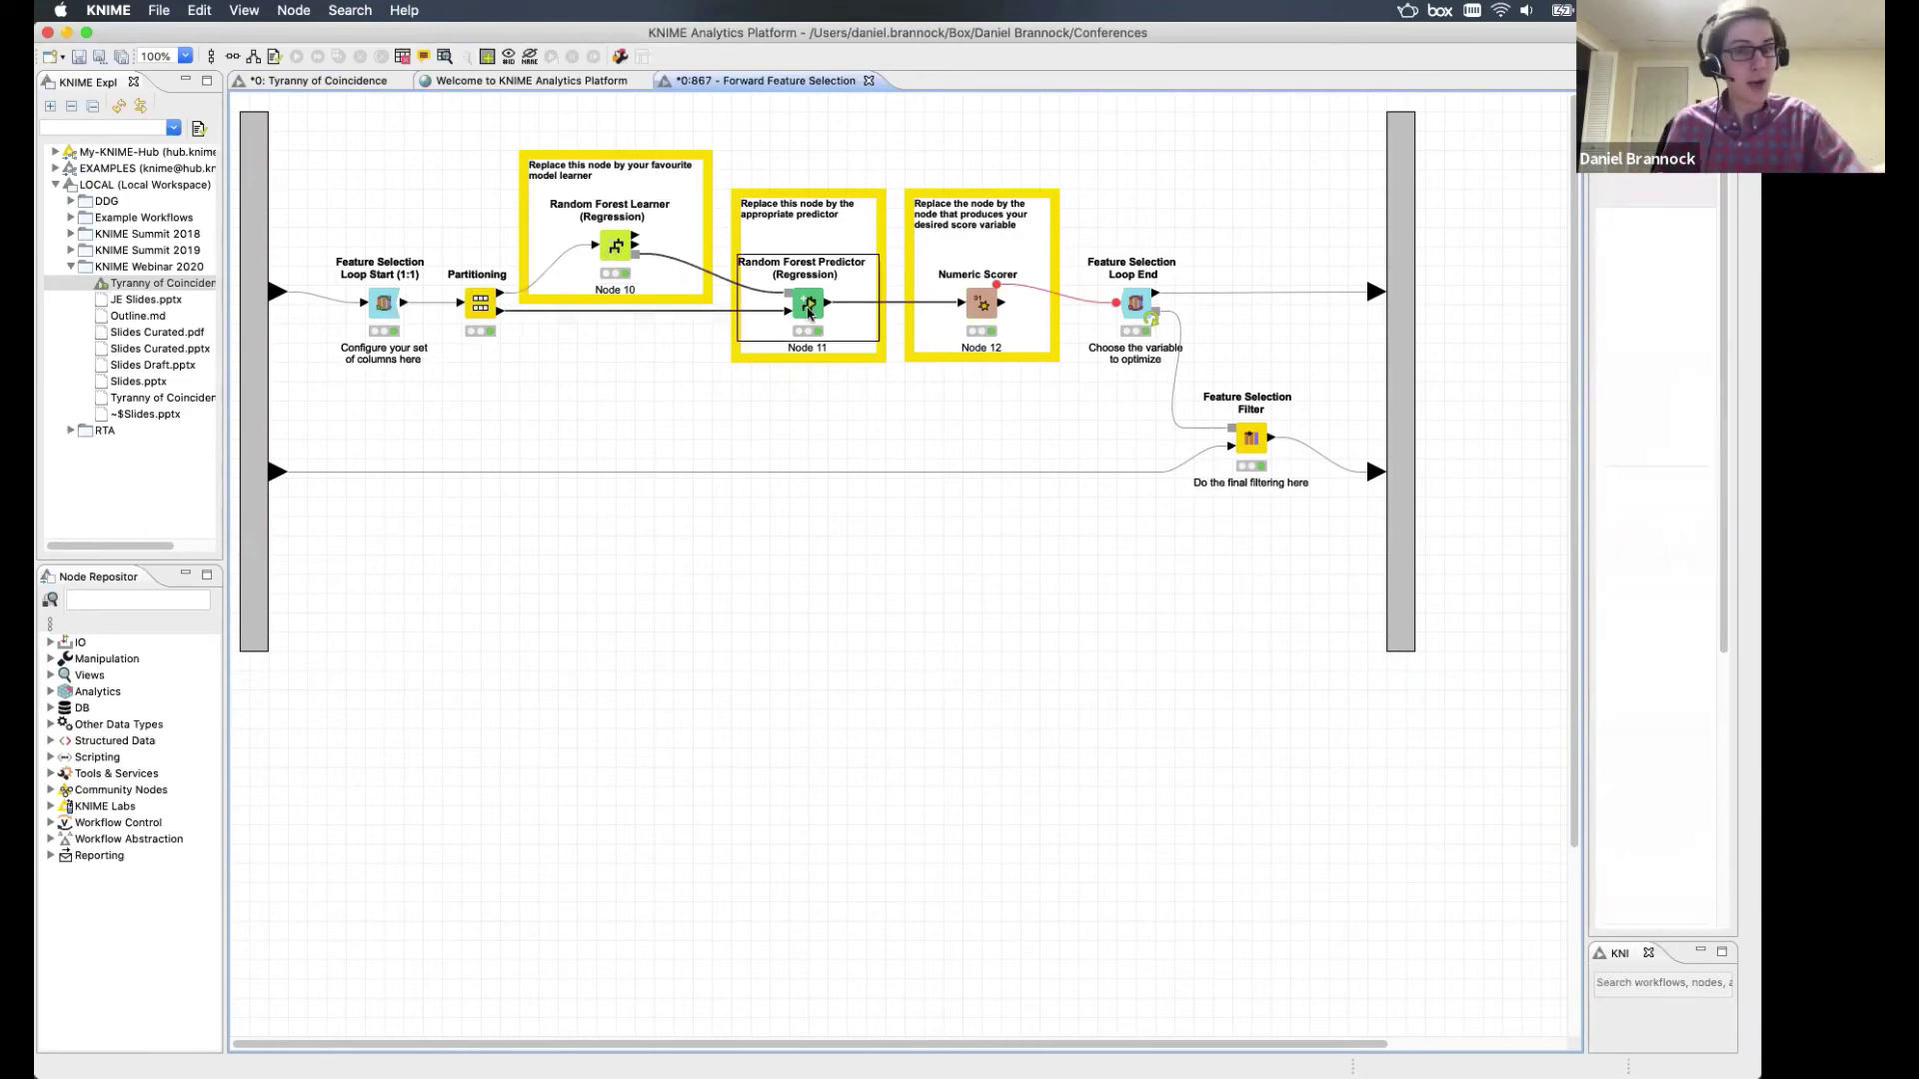
{"action": "left_click", "coordinate": [970, 299]}
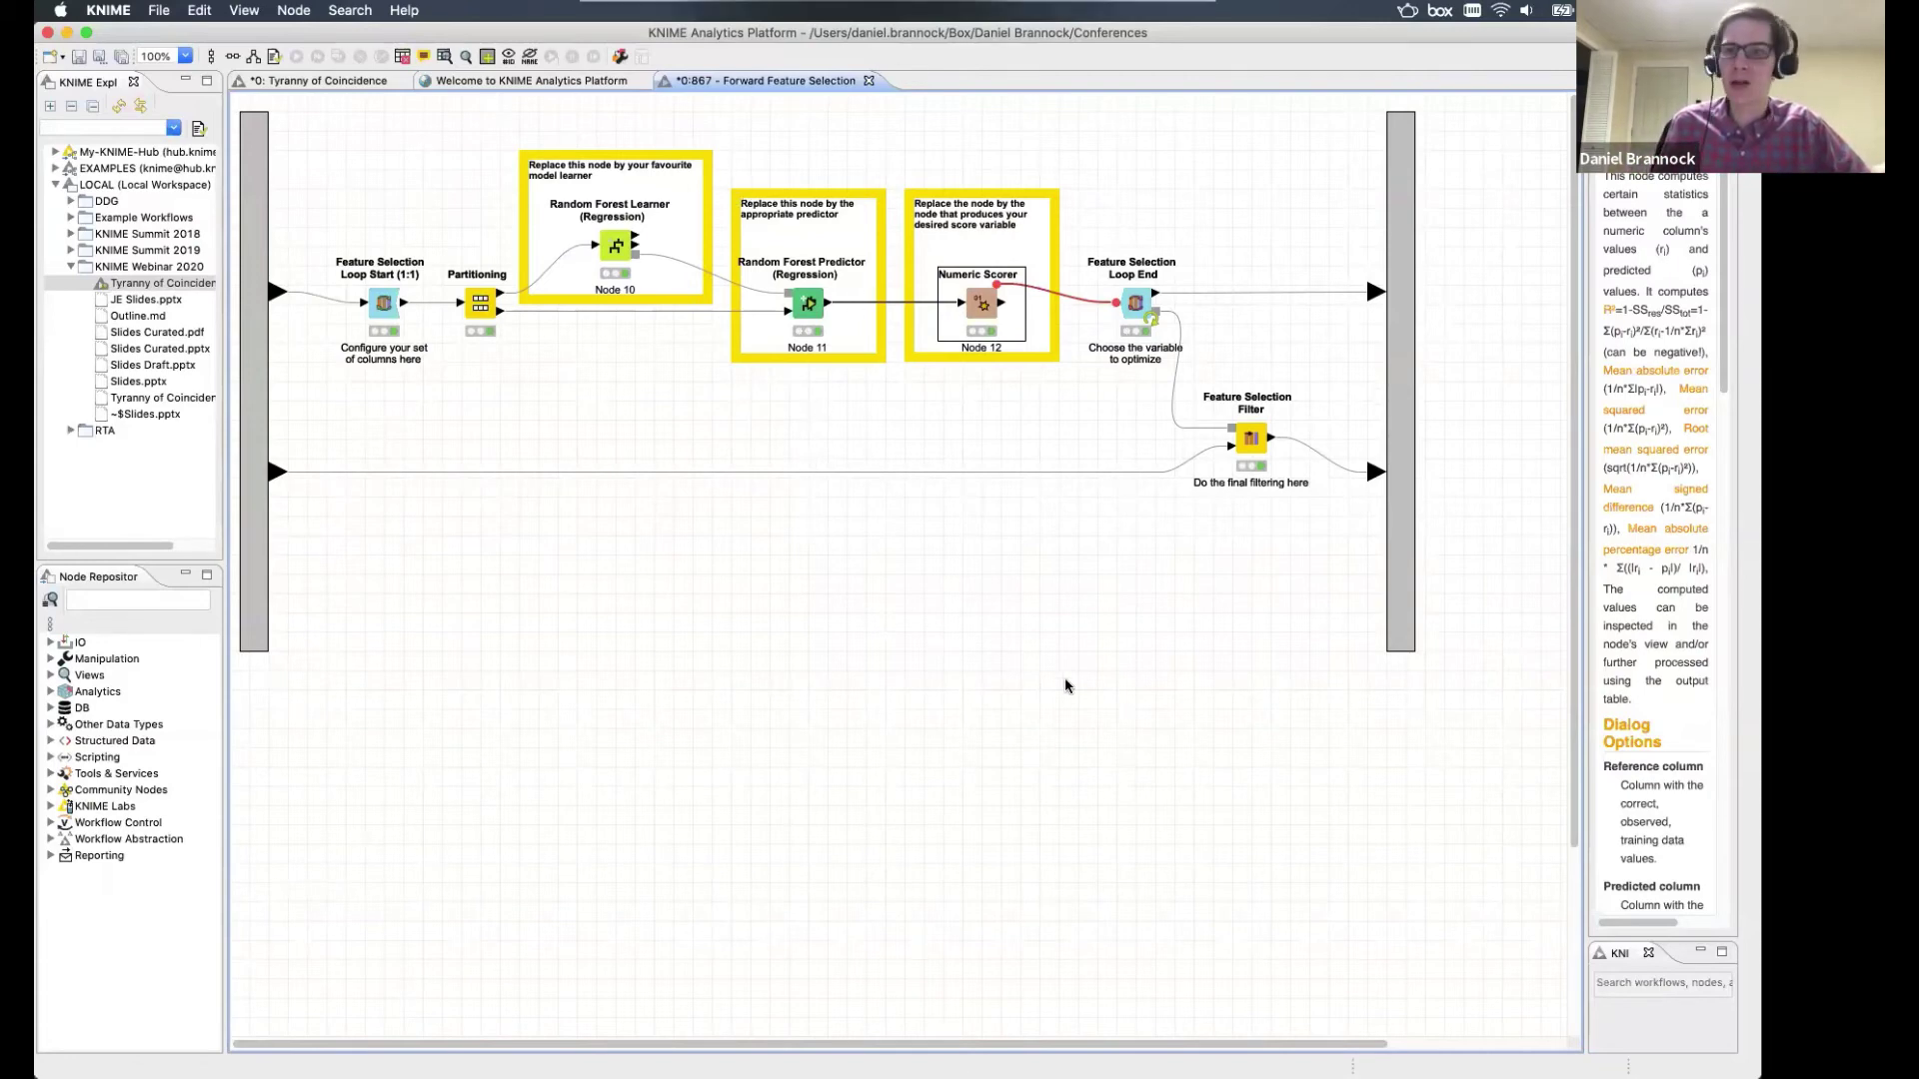
{"action": "left_click", "coordinate": [796, 148]}
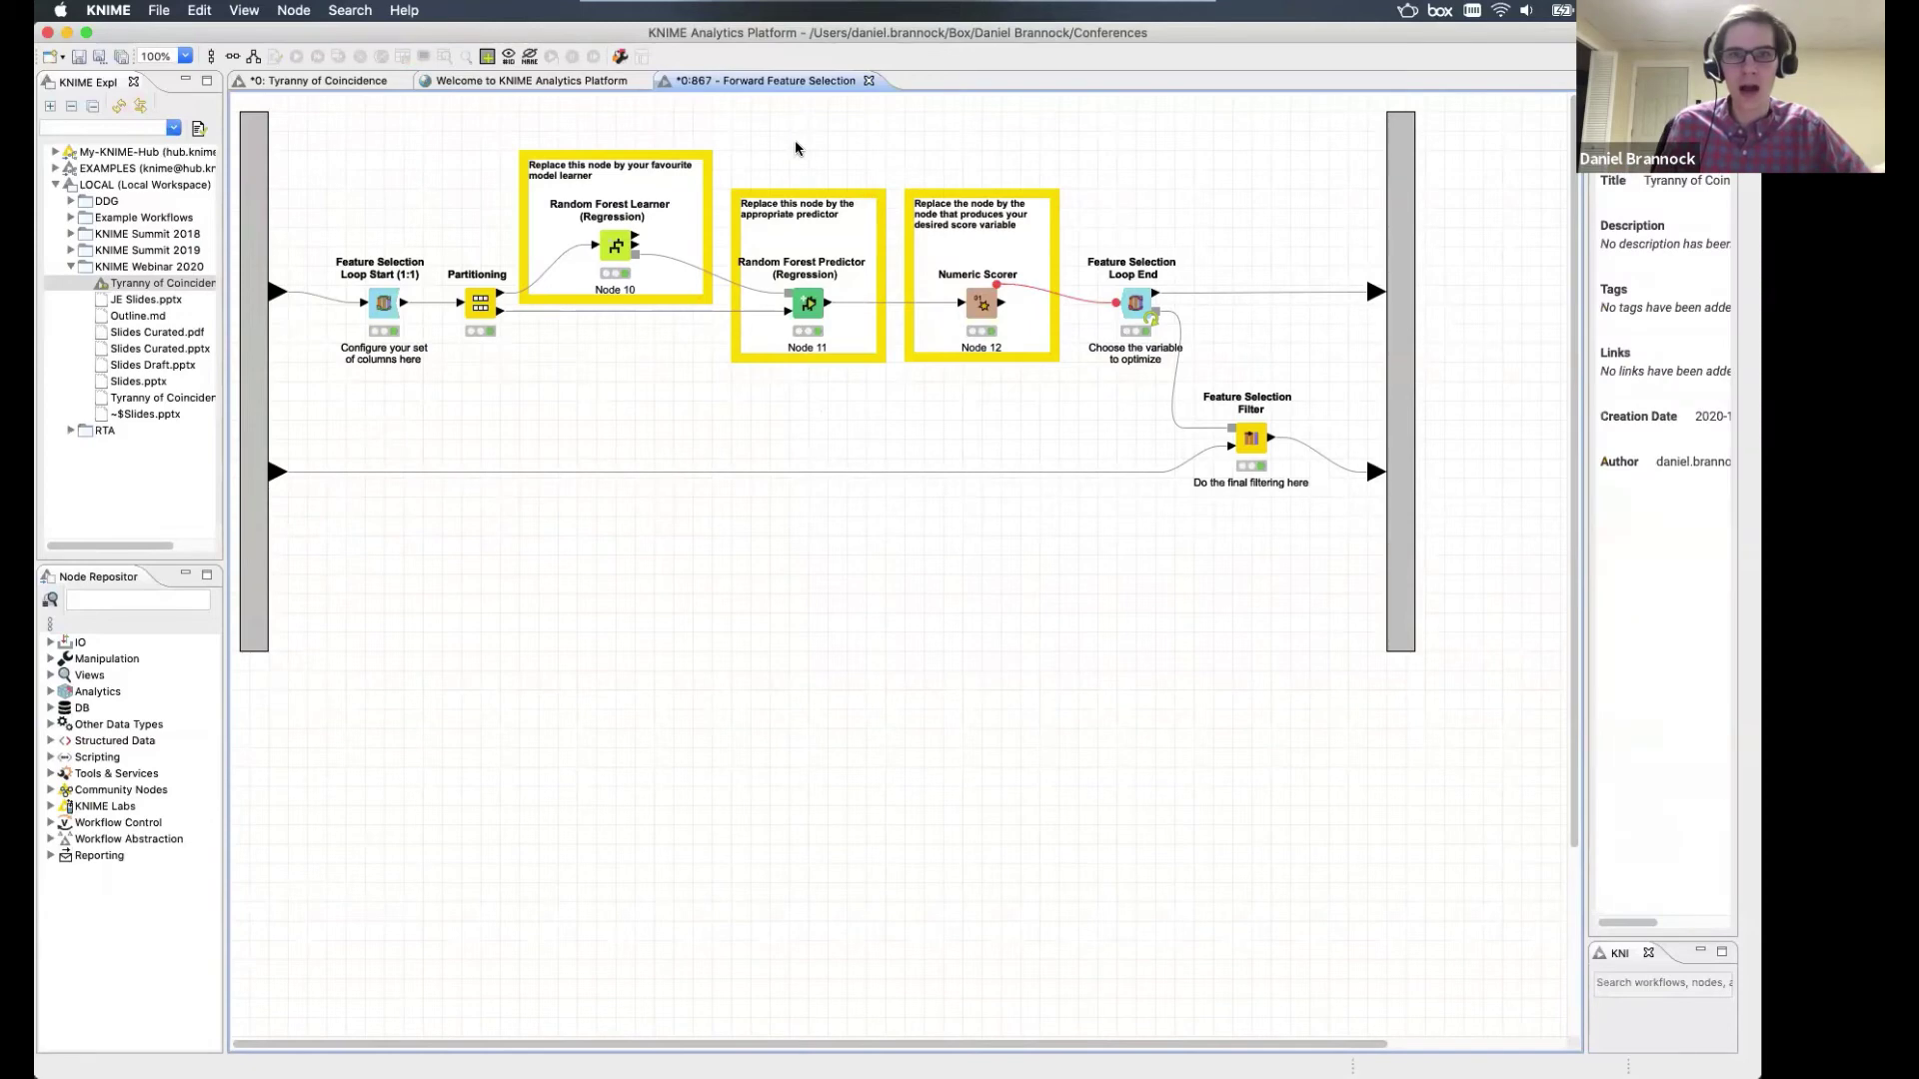